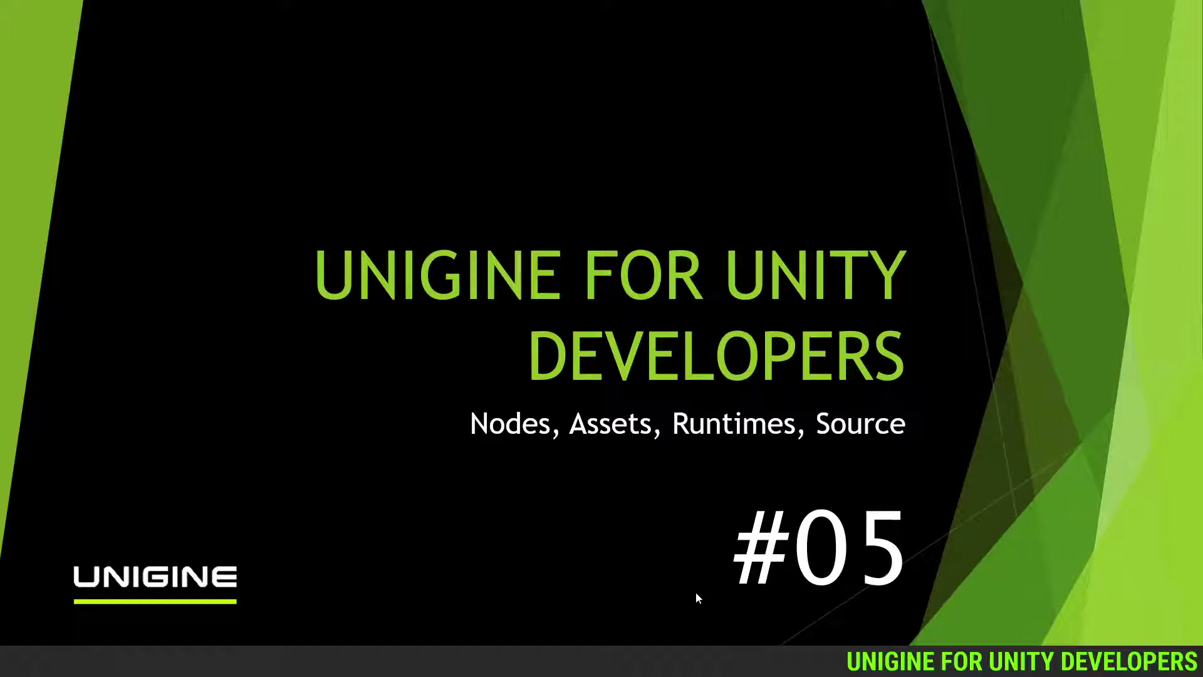
Advance to the Unigine Fundamentals slide and reveal its bullets on nodes, built-in types and extensible properties
key(Right)
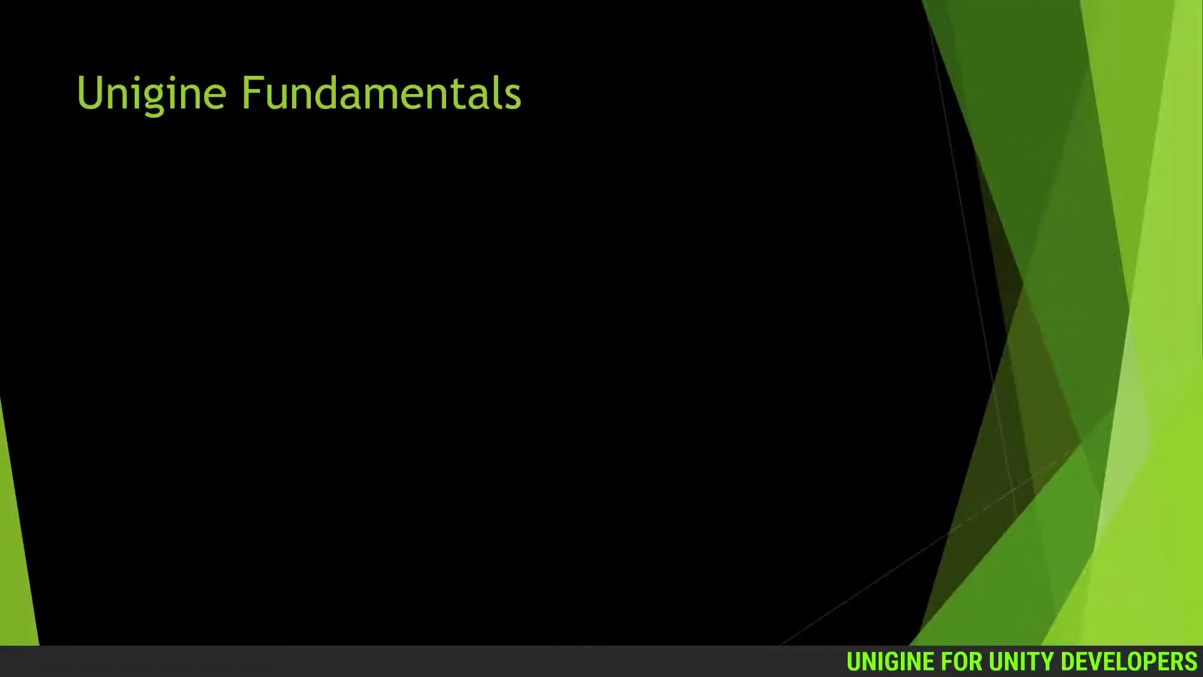
key(Right)
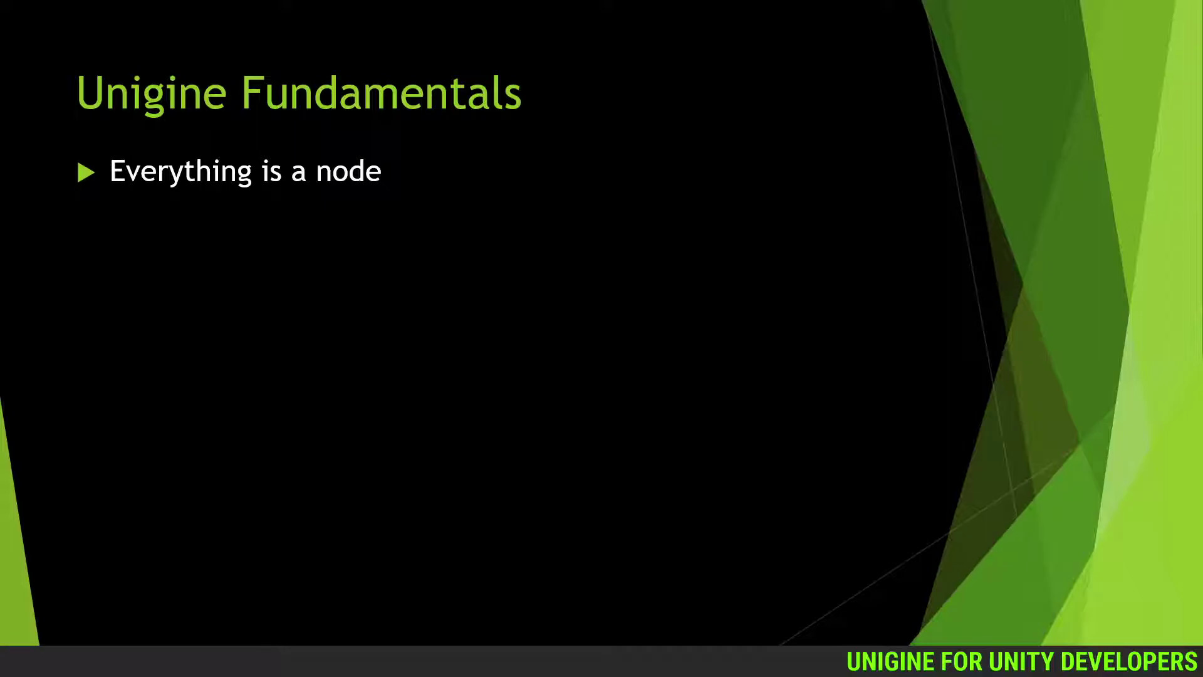
key(Right)
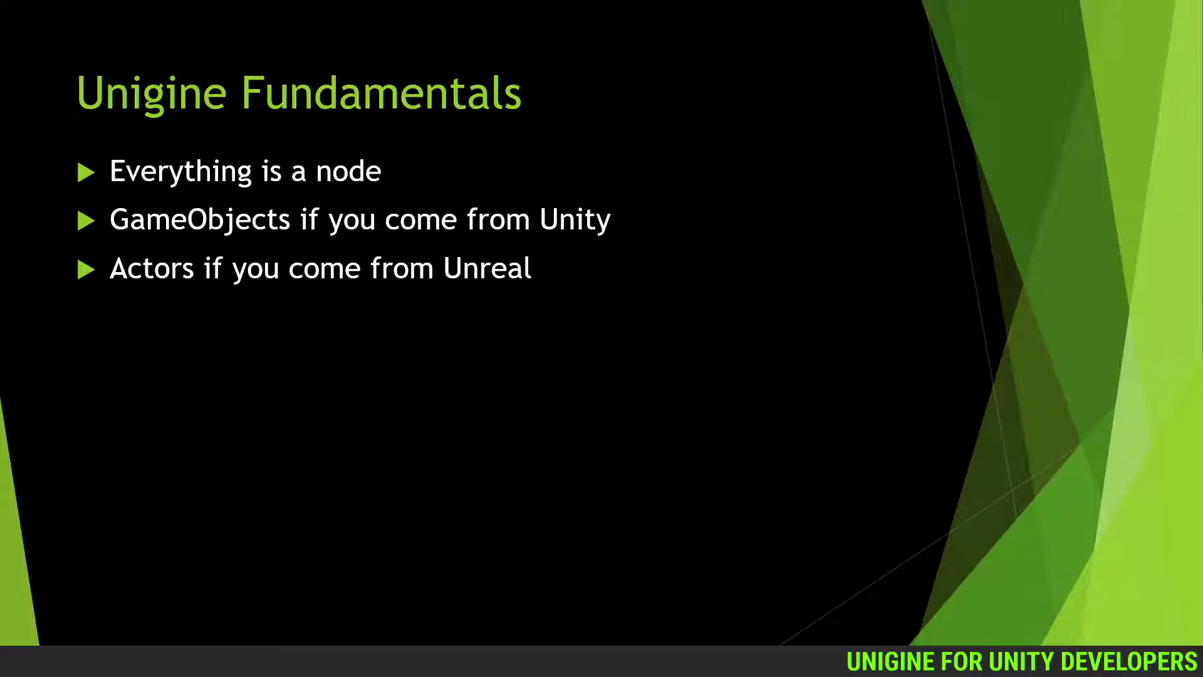
key(Right)
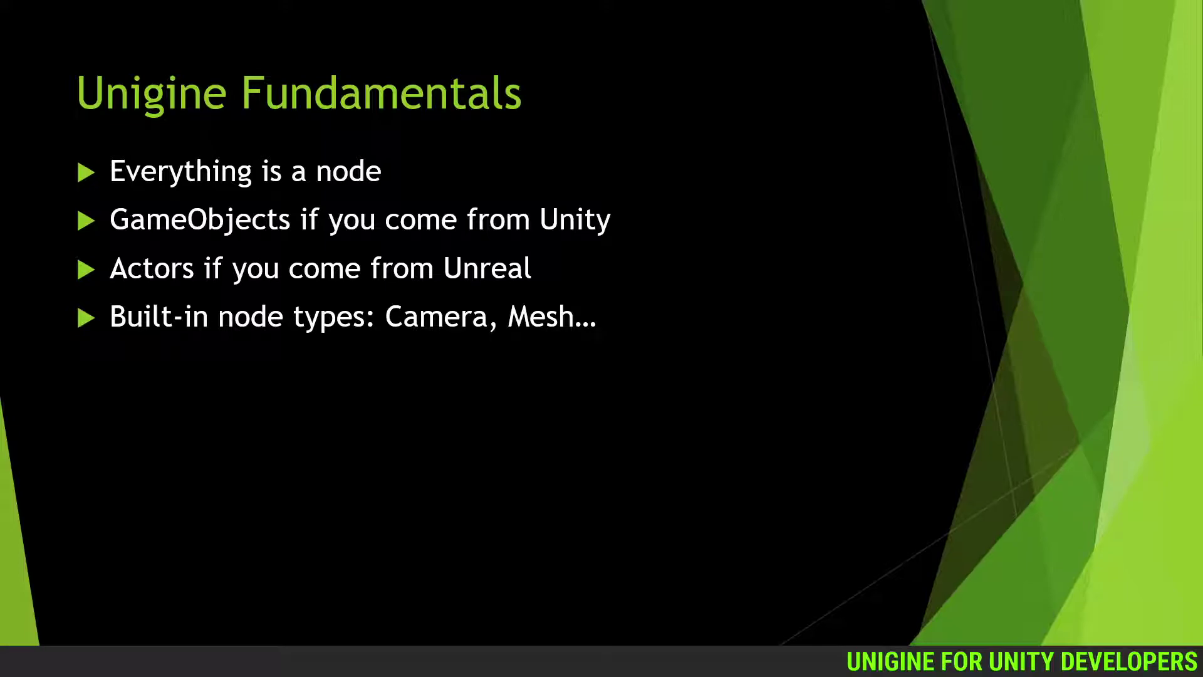
key(Right)
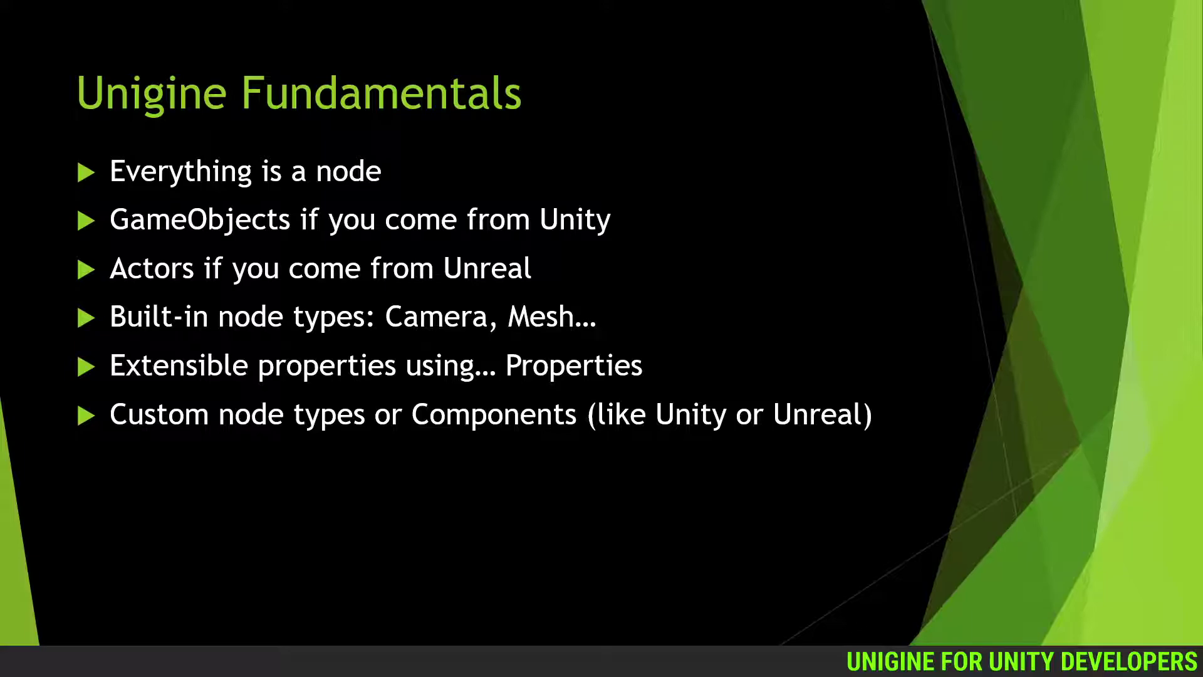
Show the World files, Node references, Layers bullet, then move on to the Under the hood… slide
key(Right)
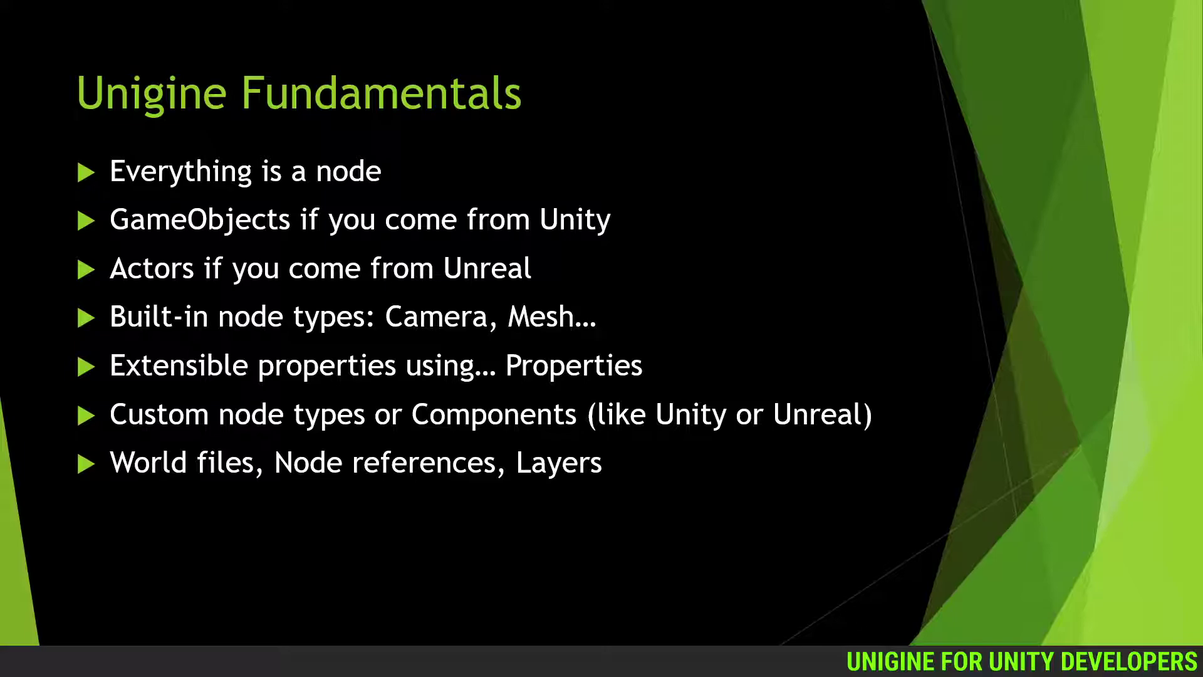
key(Right)
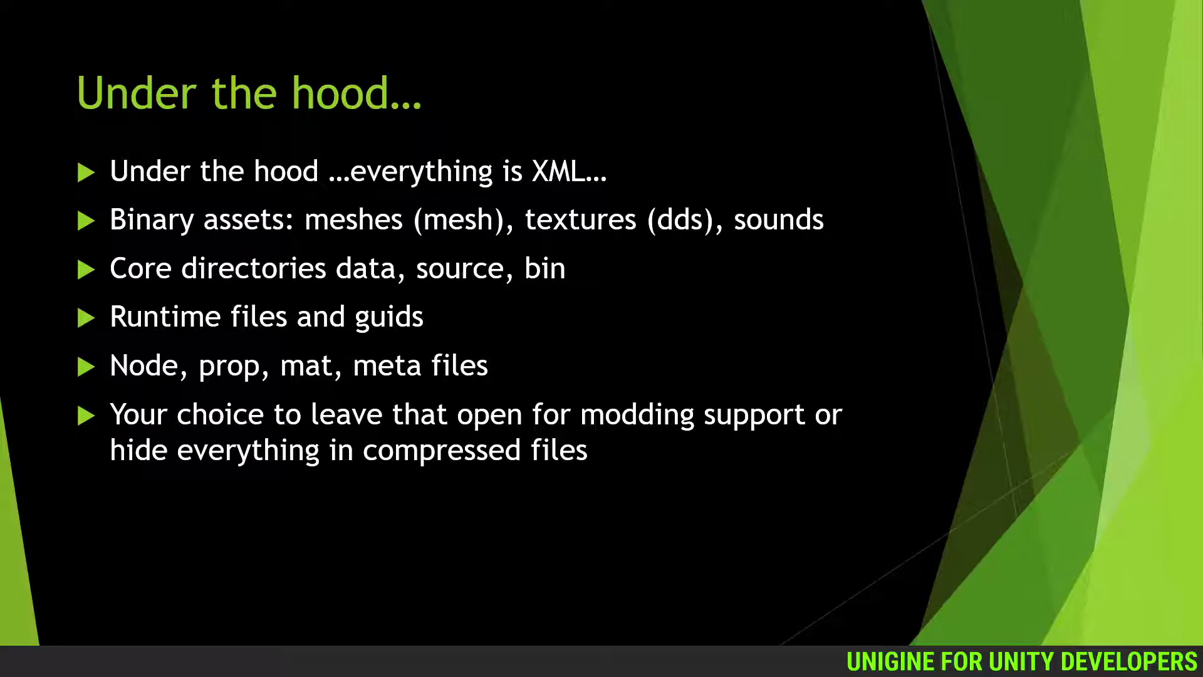
Present the Working outside components… slide, then leave the slideshow for the UnigineTutorial01 scene
key(Right)
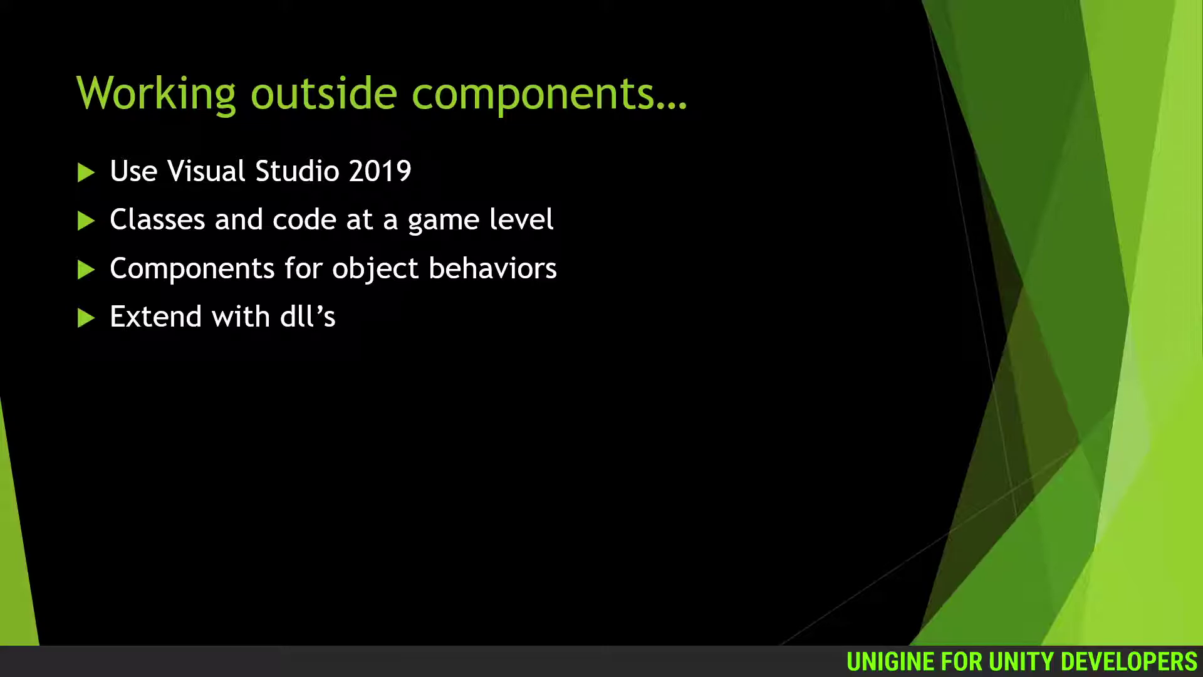
key(Right)
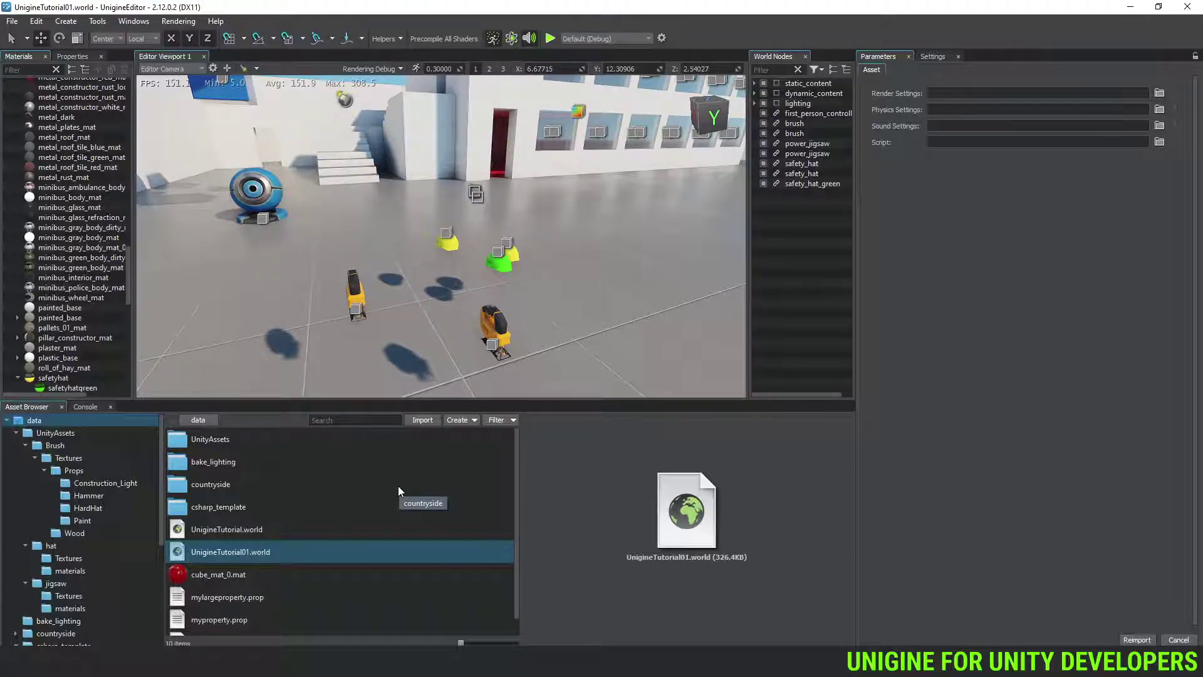
Fly up close to the yellow and green hats and select safety_hat_green to show its NodeReference
right_drag(401, 382, 408, 310)
key(w)
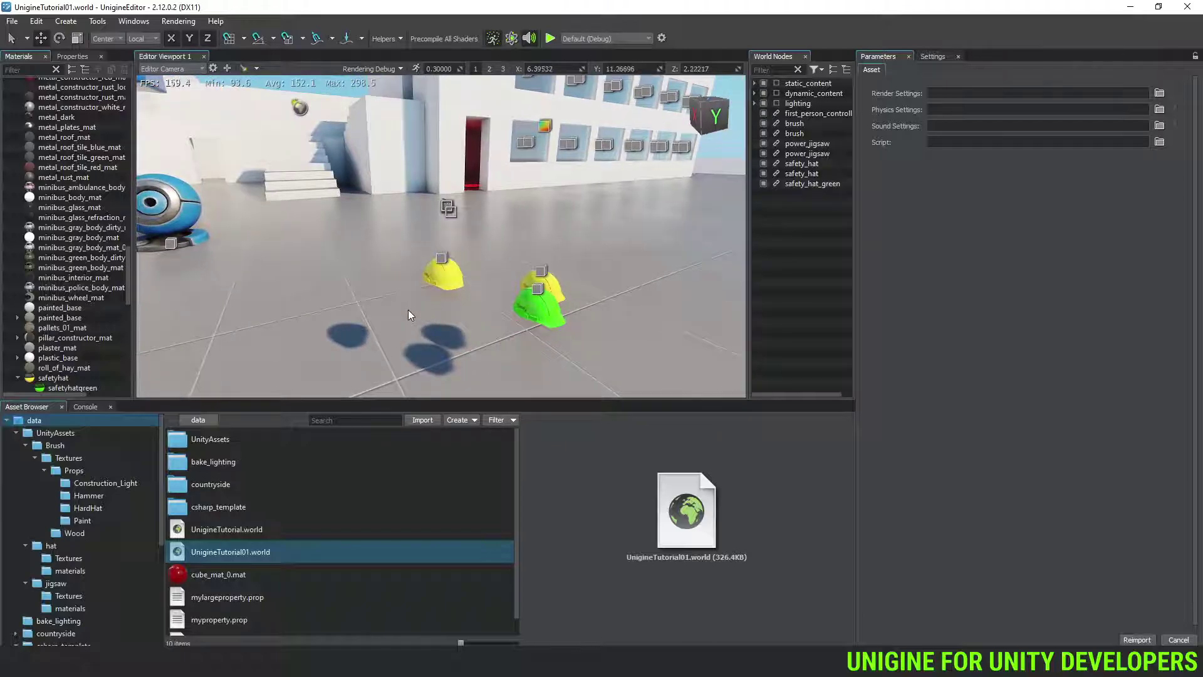
click(556, 310)
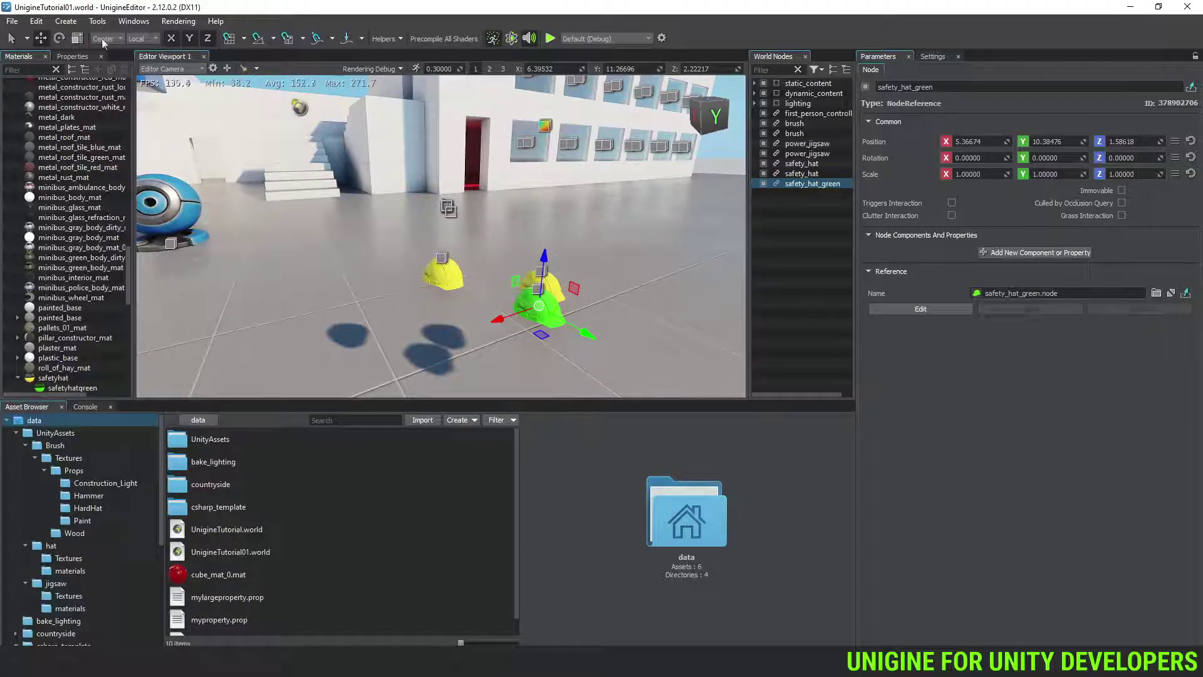
Add an ObjectWaterGlobal node to the world from Create > Water > Global
click(70, 23)
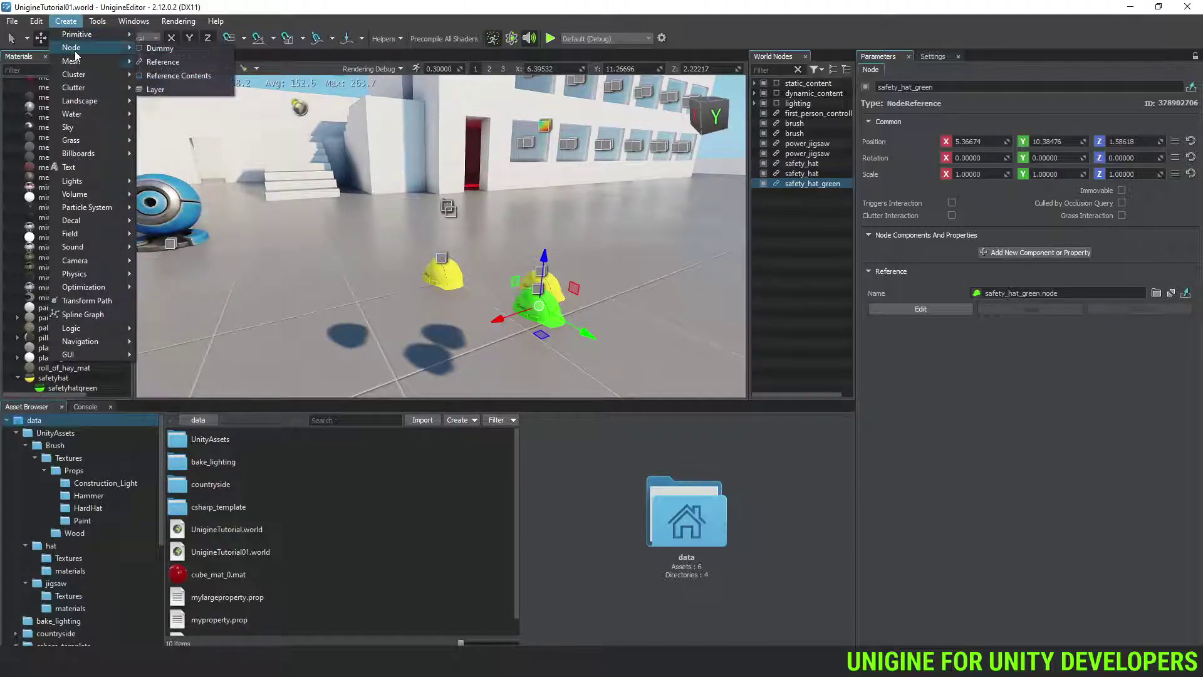
mouse_move(85, 75)
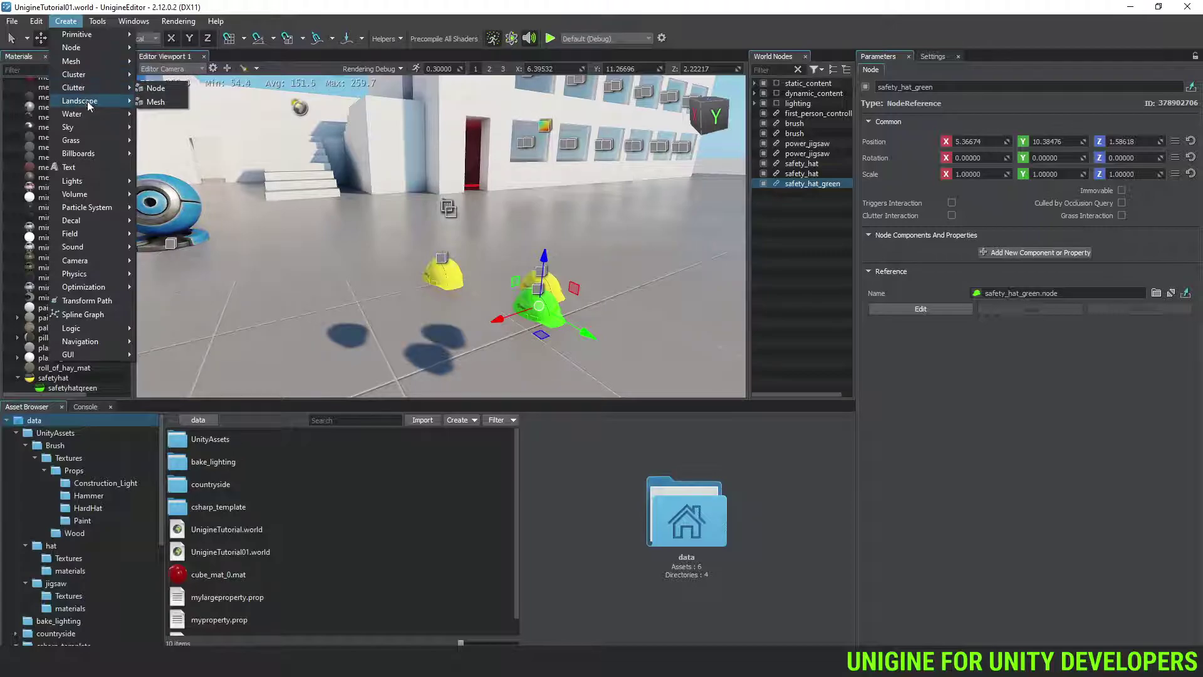
mouse_move(89, 103)
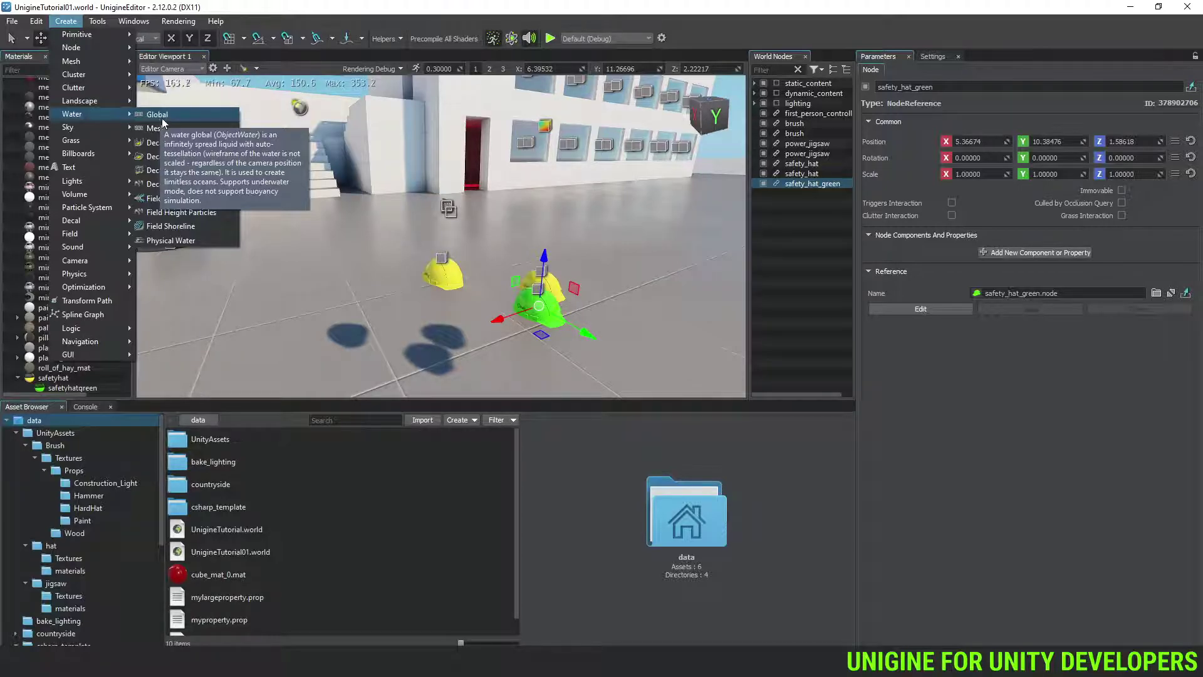
click(158, 116)
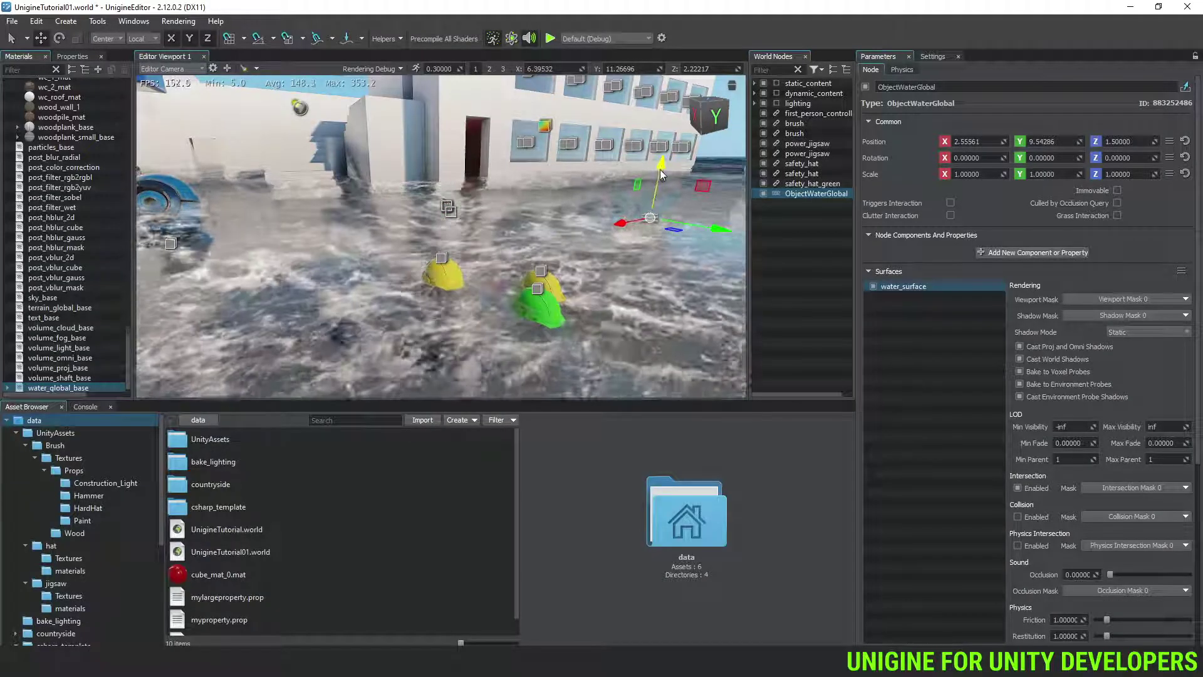
Lower the global water to about Z 0.58 and change the camera speed value
drag(660, 175, 661, 249)
right_drag(603, 227, 743, 174)
click(438, 69)
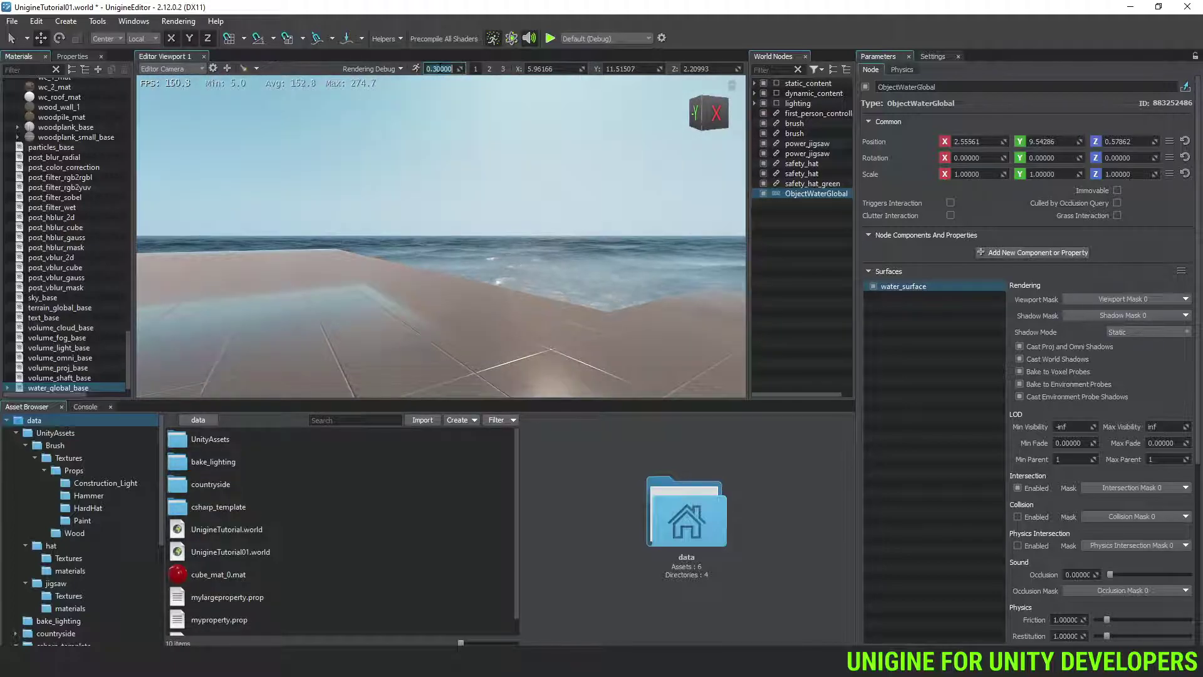
text(0)
Fly out over the open sea, look back at the building, and find the Surface Material parameter
key(w)
right_drag(562, 175, 253, 228)
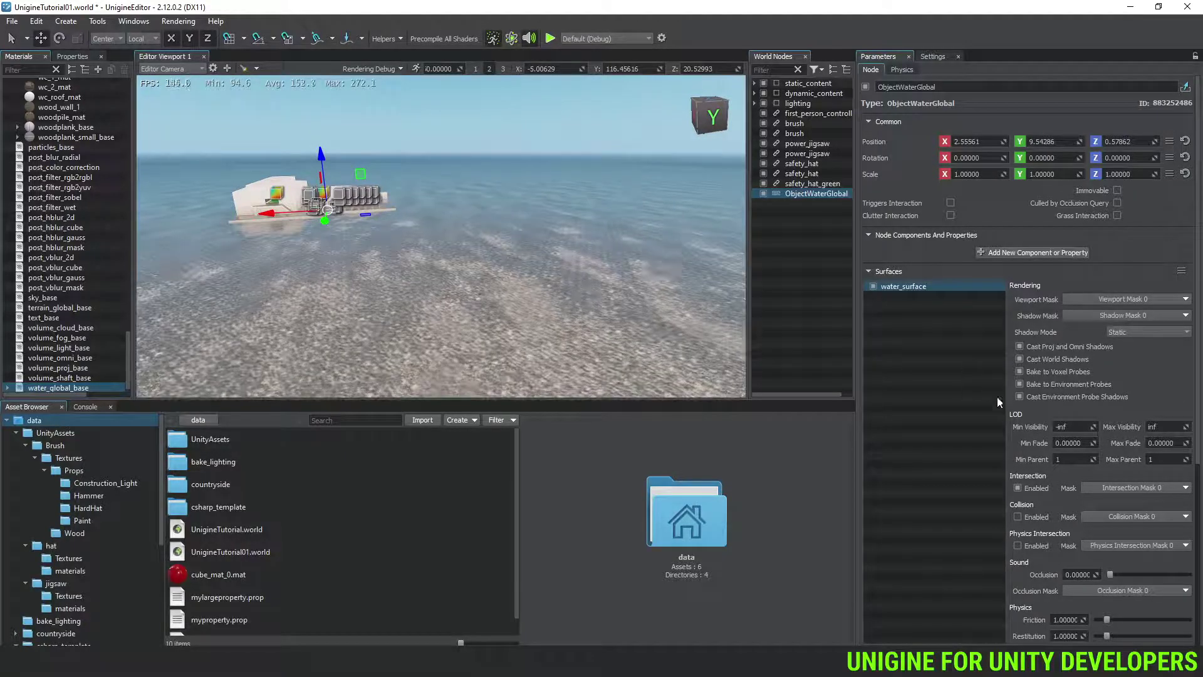
scroll(1141, 431, down, 4)
scroll(1141, 424, down, 3)
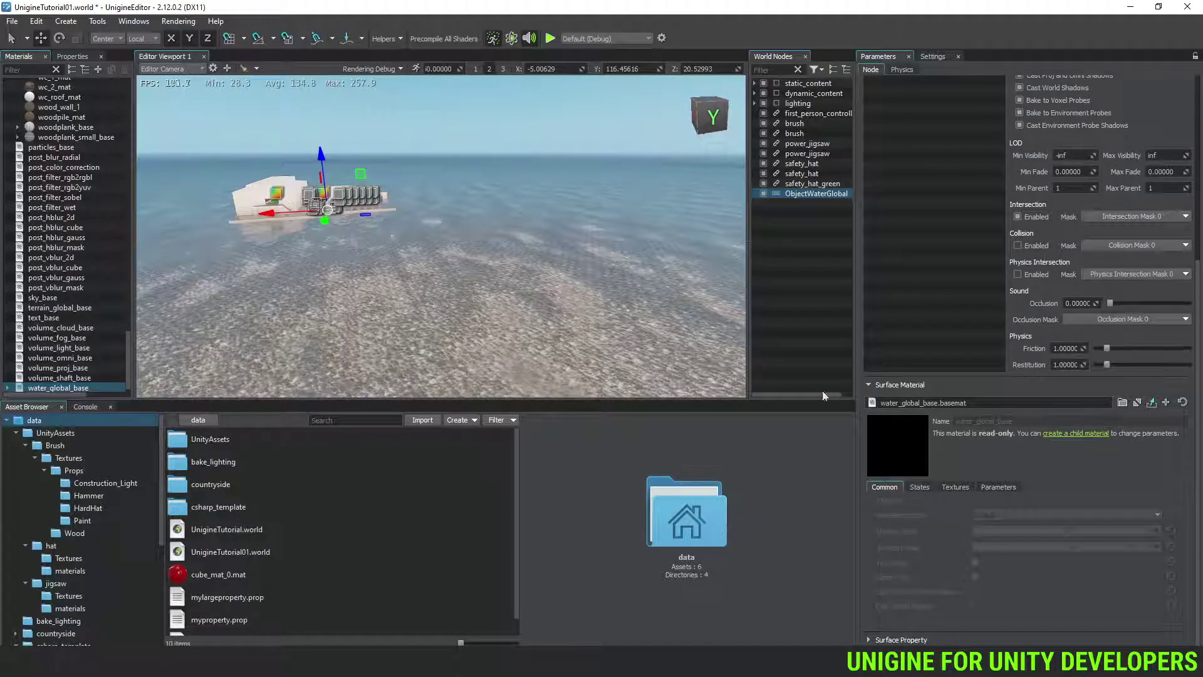
scroll(77, 167, up, 15)
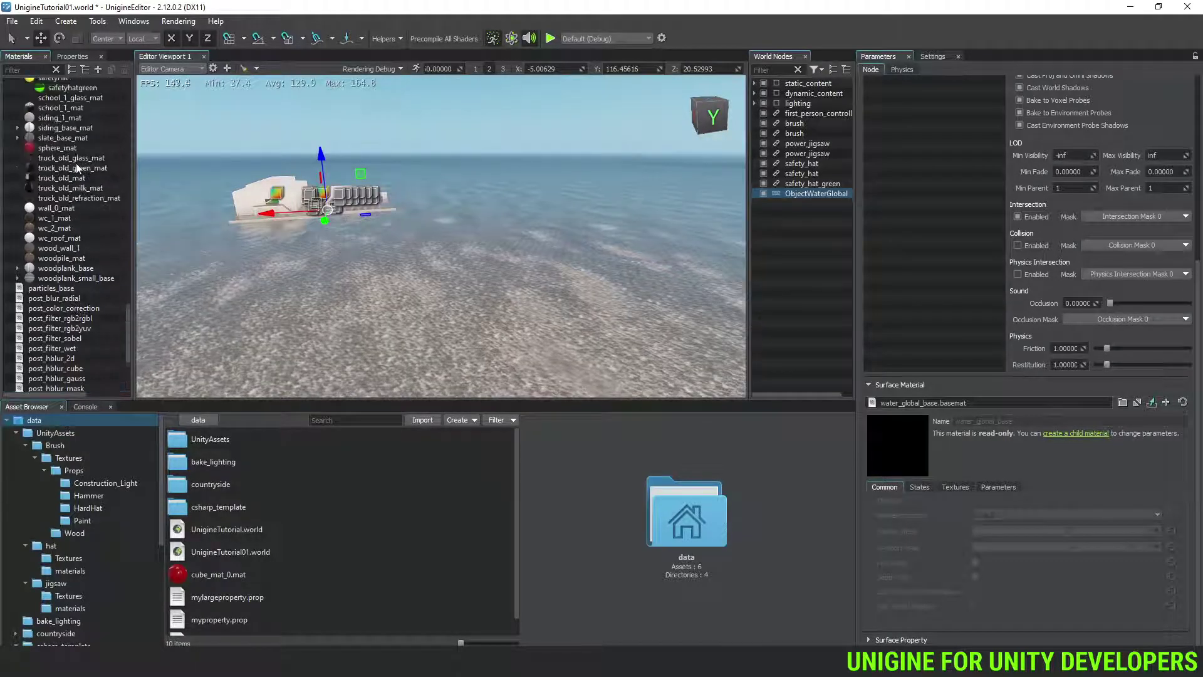
scroll(78, 168, up, 20)
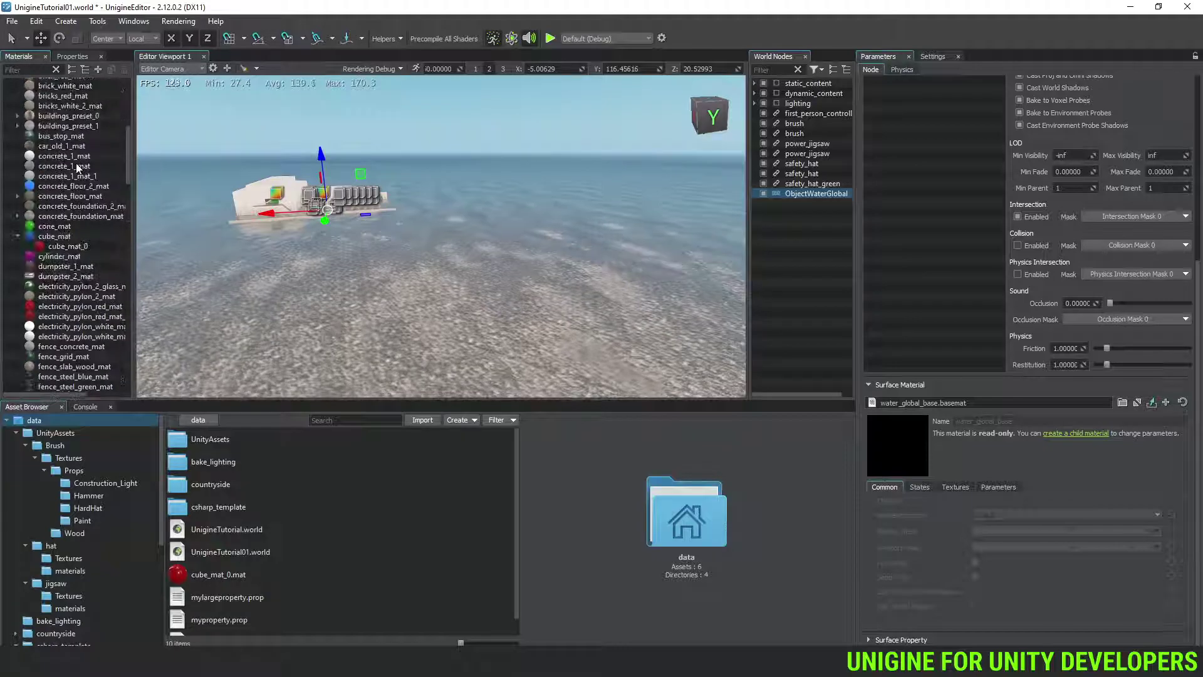
Filter Materials by 'bea' and expand water_global_base to list beaufort_0 through beaufort_12 presets
click(30, 70)
text(wa)
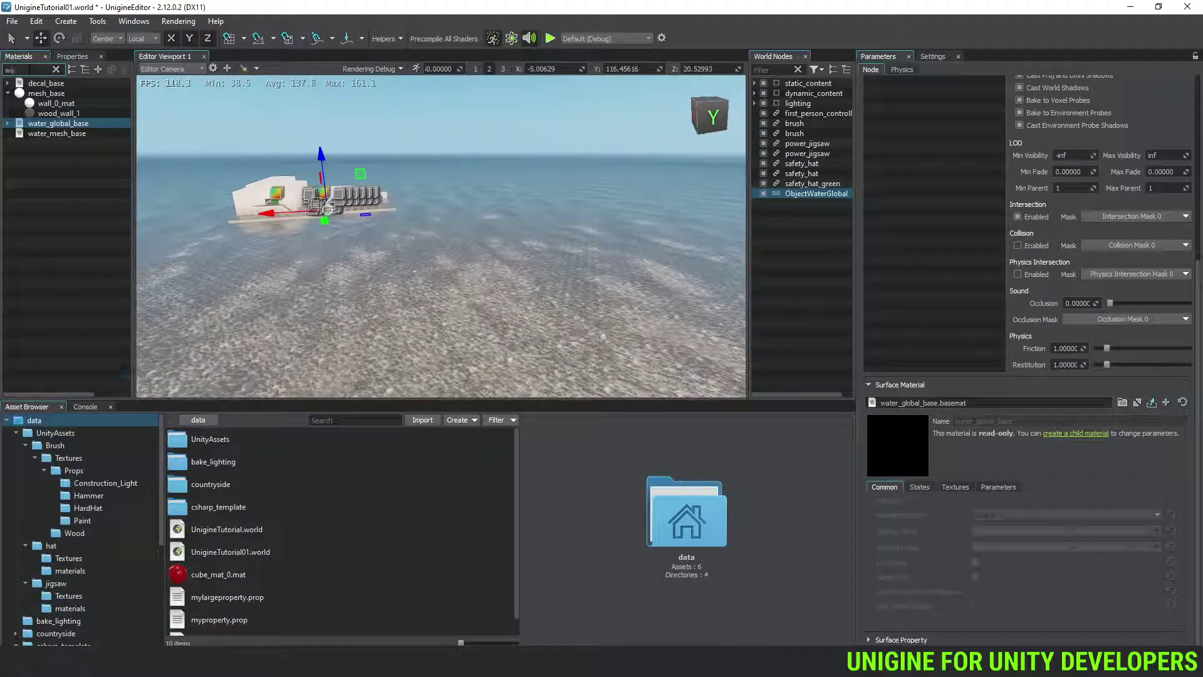
key(BackSpace)
key(BackSpace)
text(b)
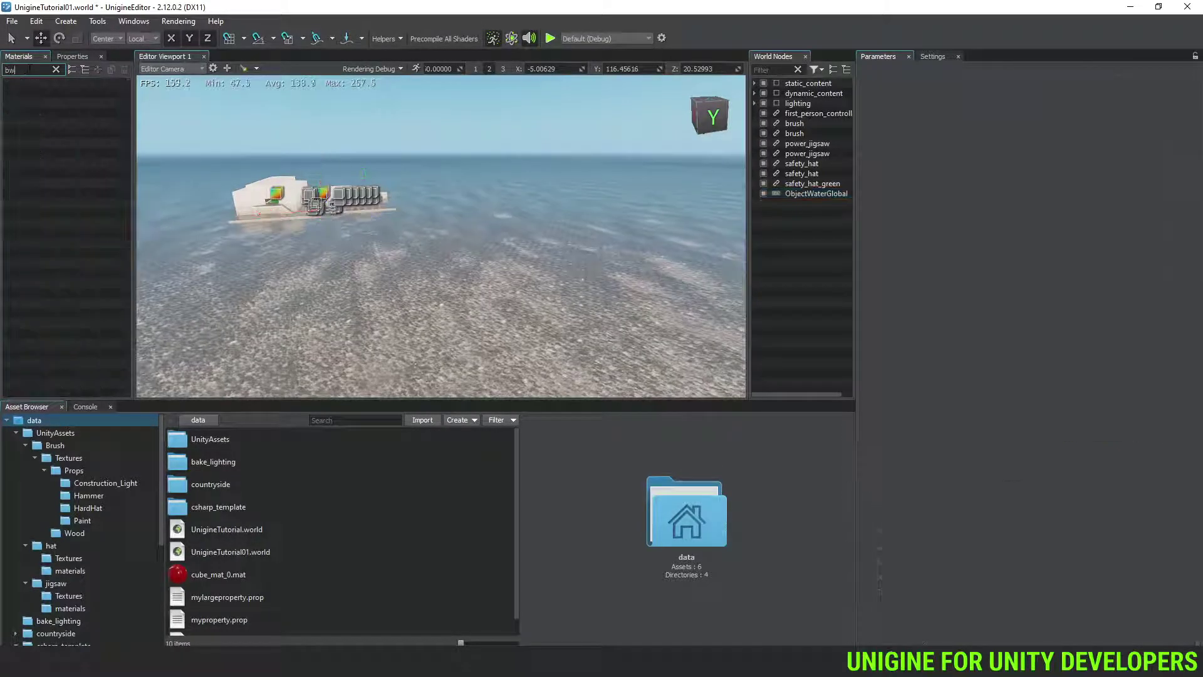
text(ea)
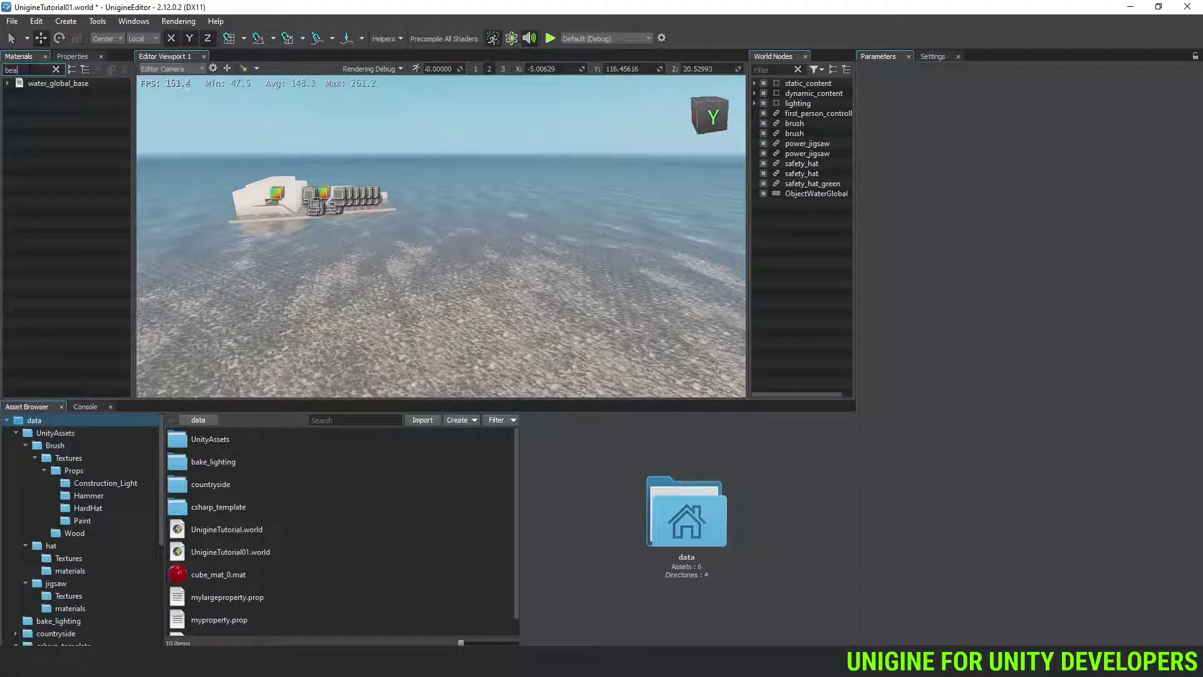
click(8, 83)
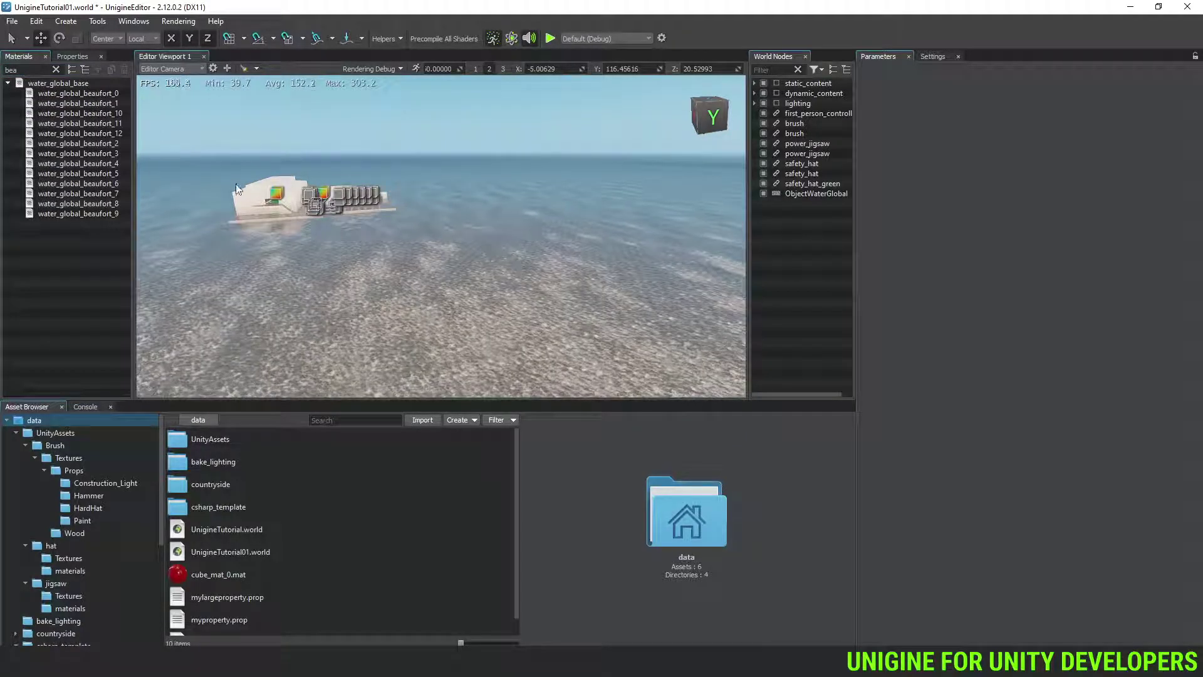
click(812, 194)
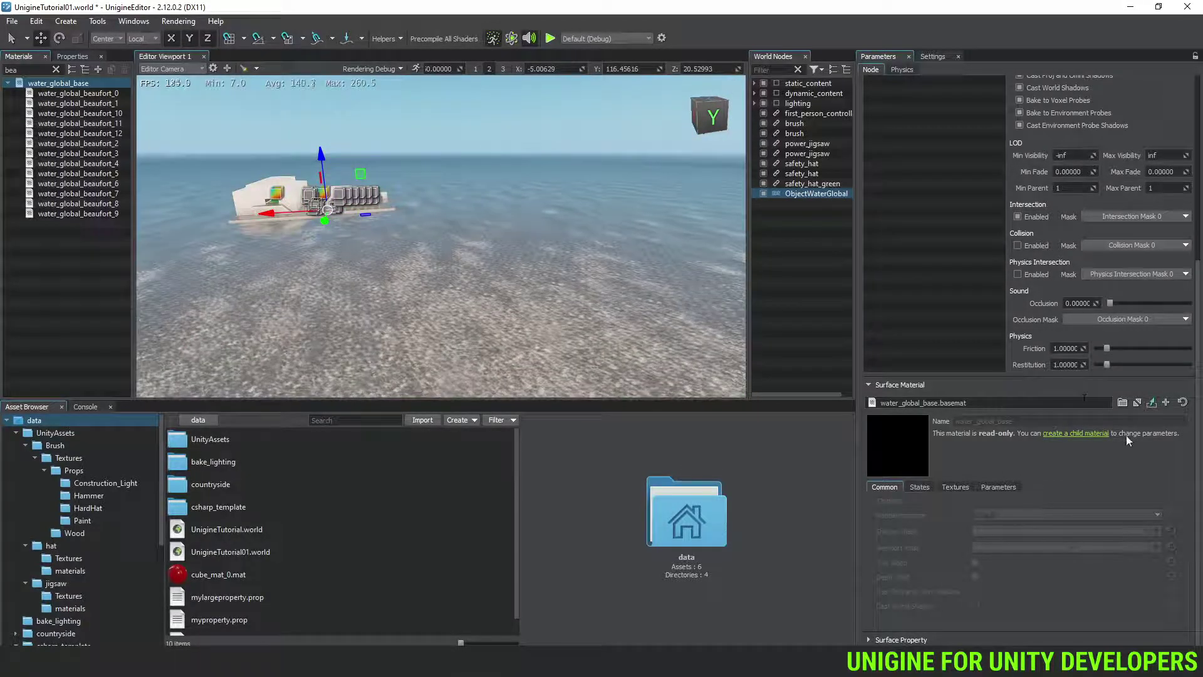
Assign water_global_beaufort_3 as the global water's surface material for choppier waves
click(1090, 434)
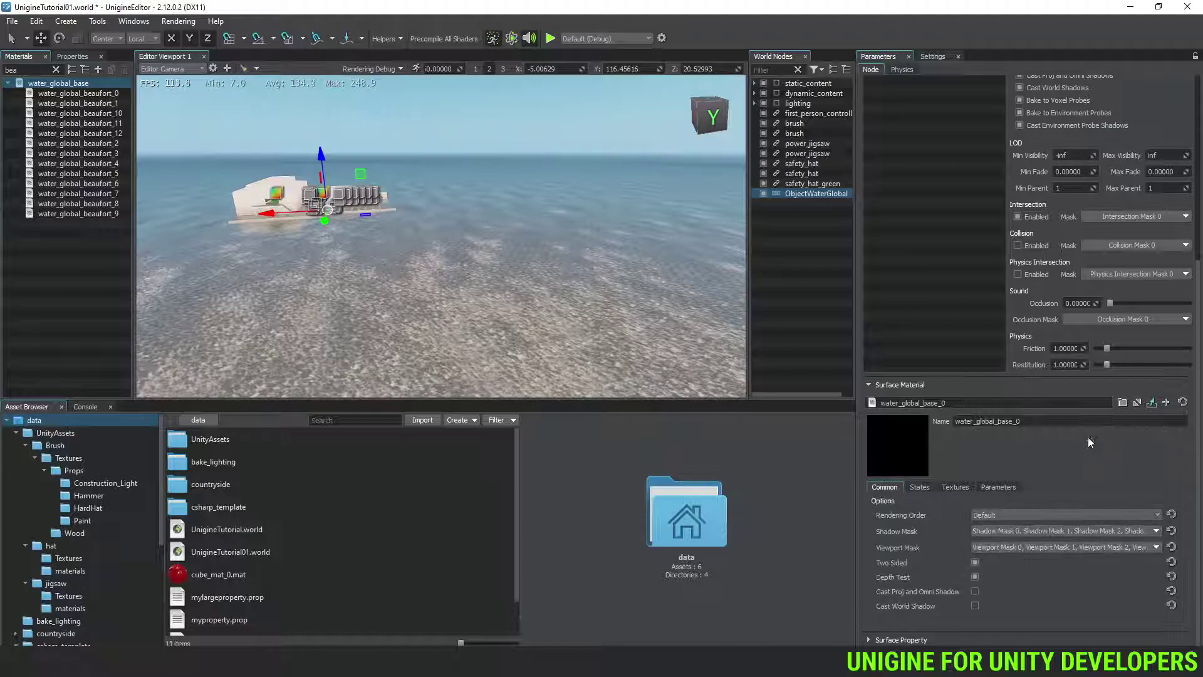
click(1054, 424)
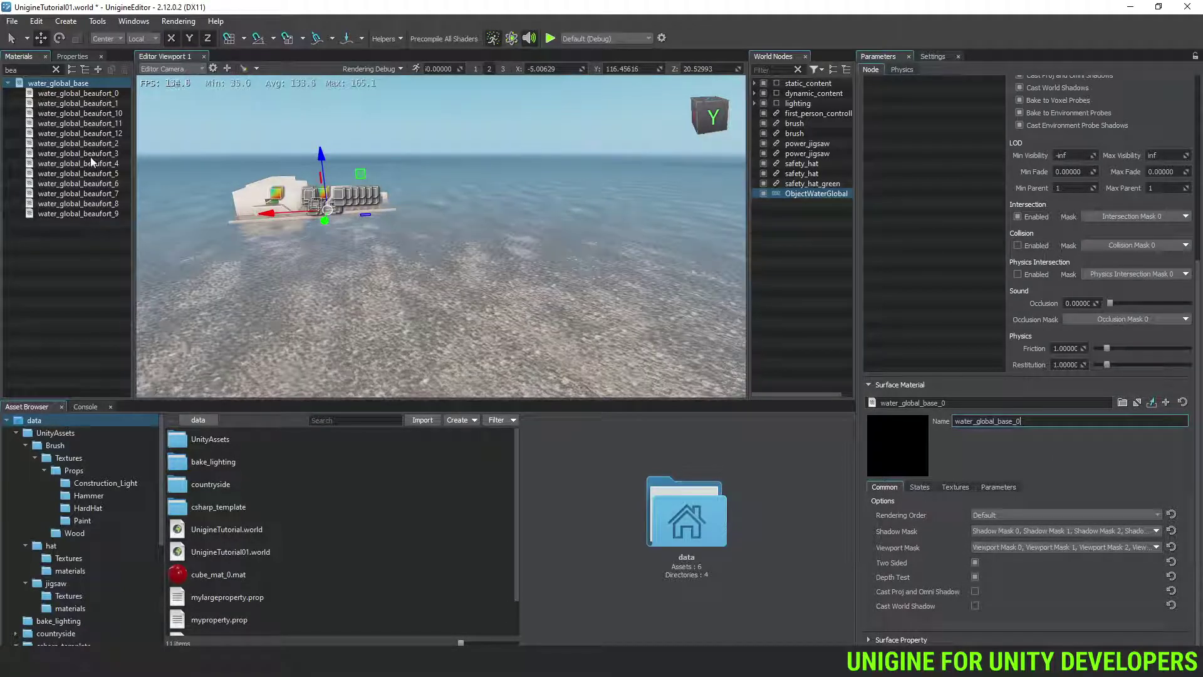
drag(91, 155, 1007, 408)
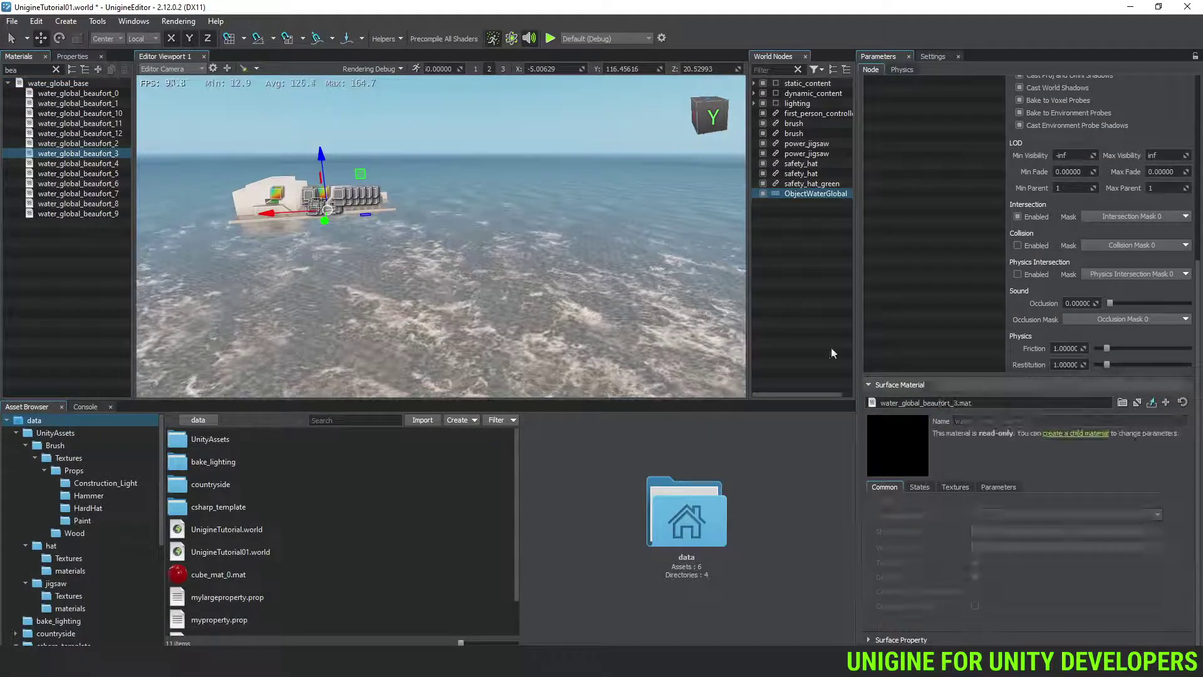
right_drag(476, 250, 718, 193)
Swap the water surface material to water_global_beaufort_9 and look over the much rougher sea
key(w)
key(s)
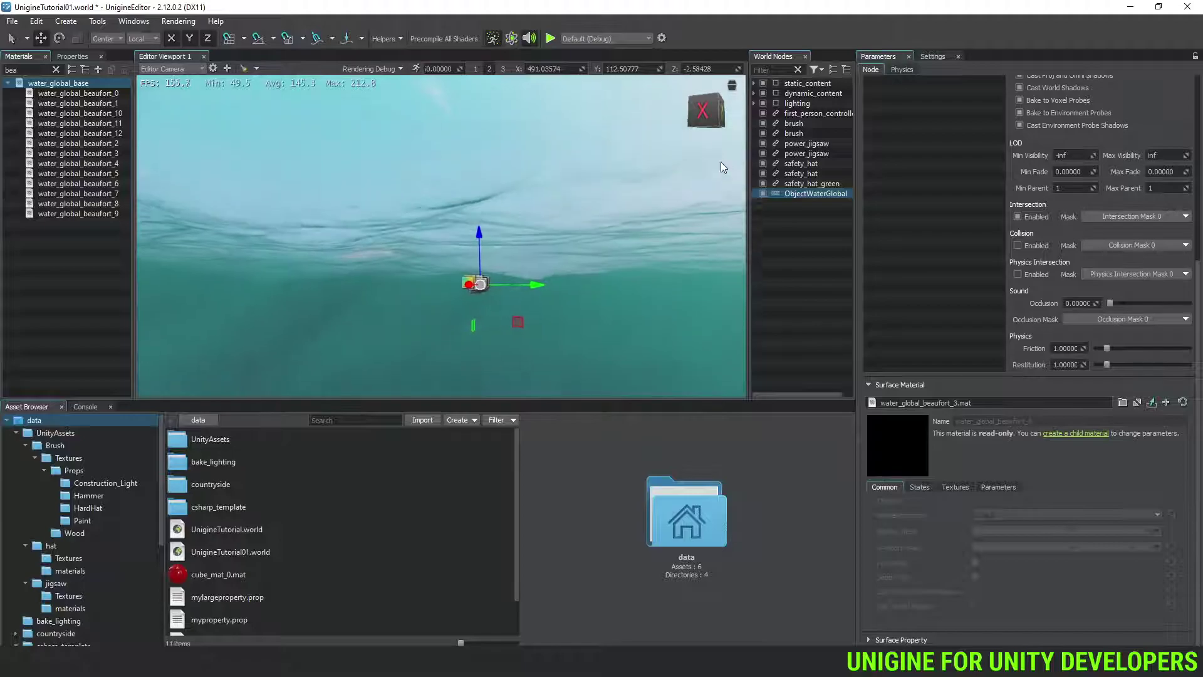
right_drag(282, 211, 817, 202)
key(w)
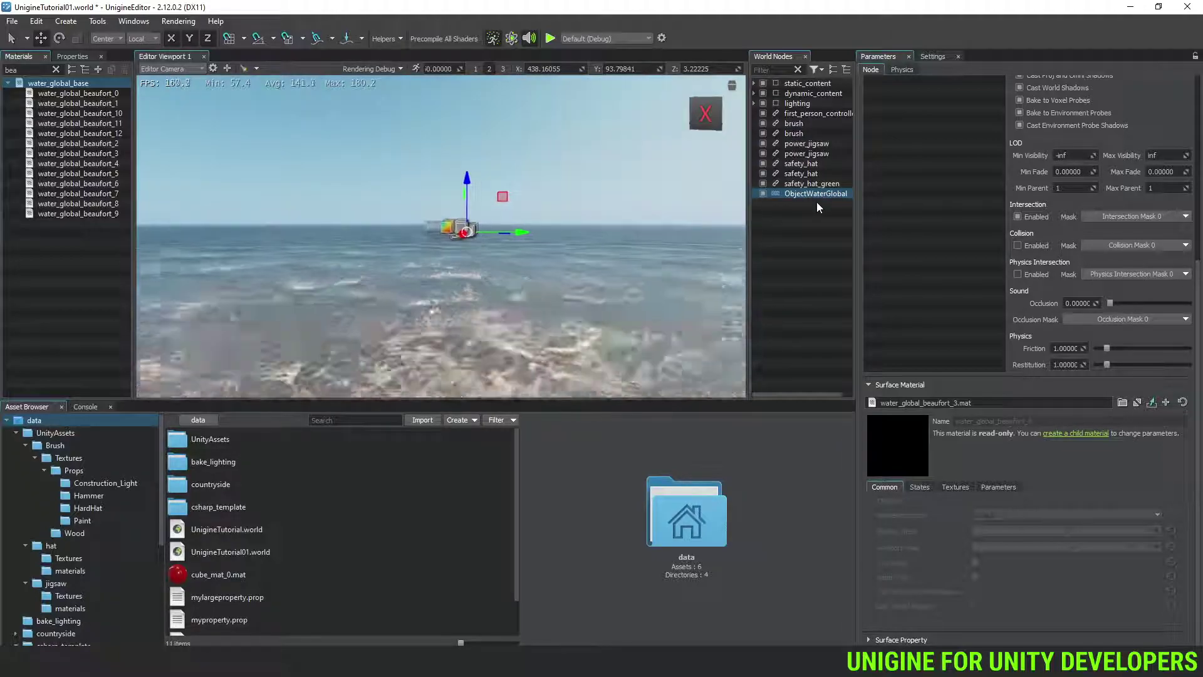
right_drag(817, 202, 827, 252)
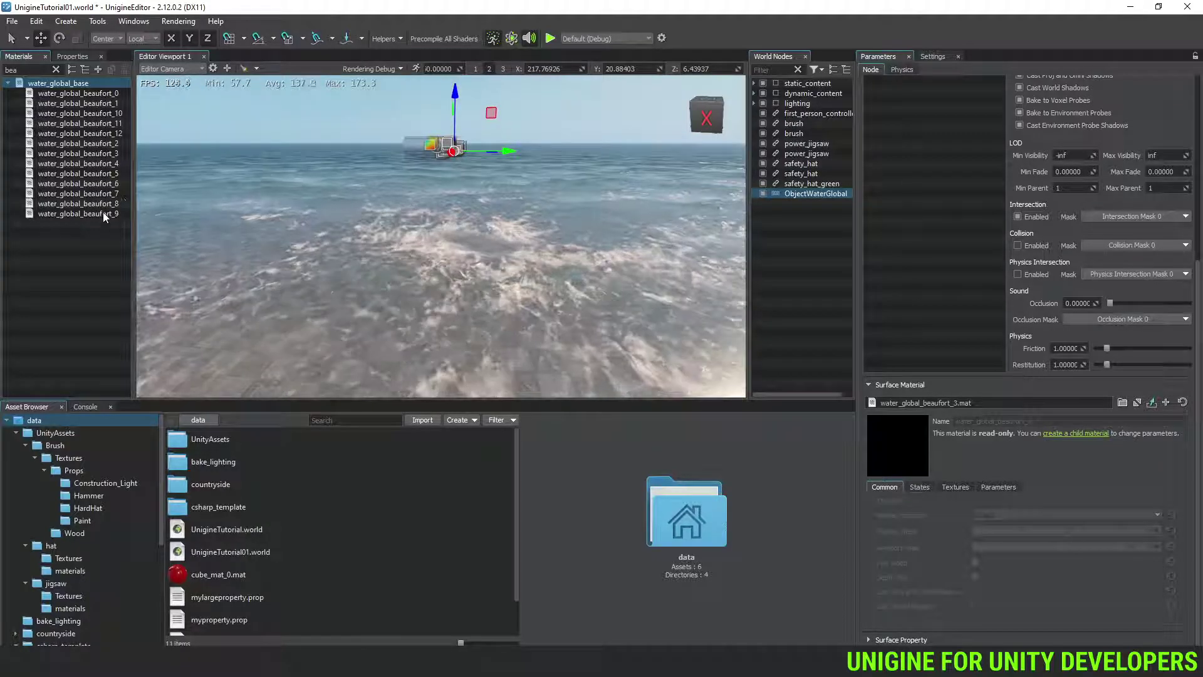
drag(103, 213, 1039, 402)
right_drag(561, 256, 578, 284)
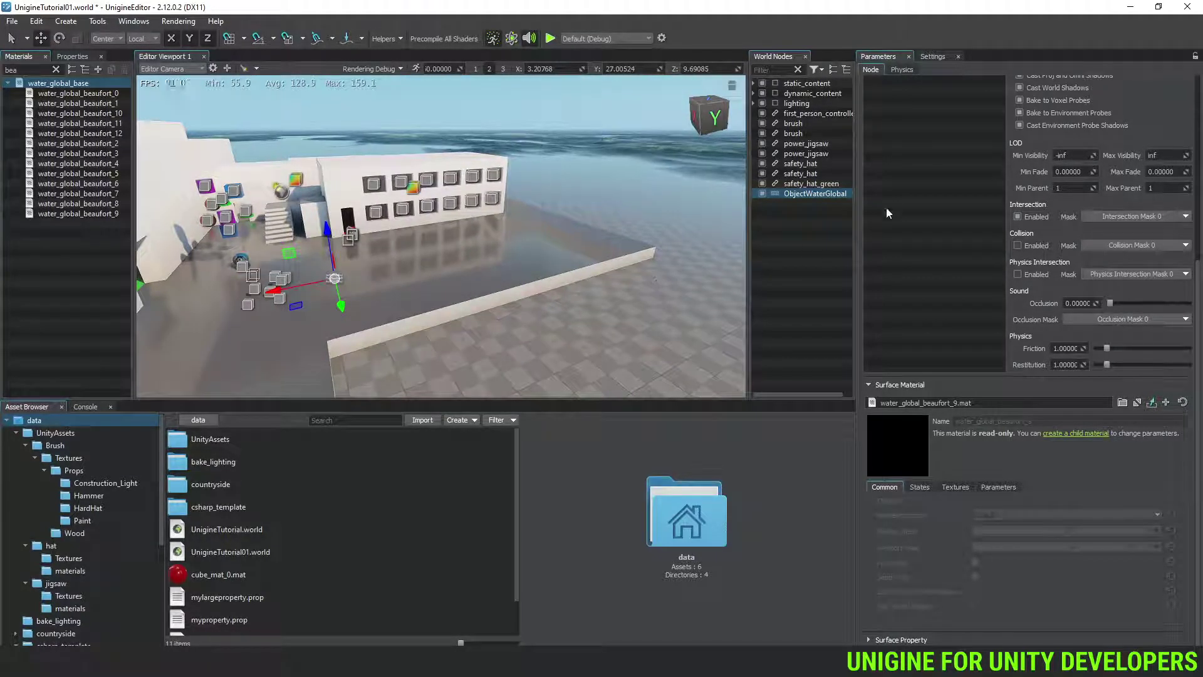
Scroll to ObjectWaterGlobal's Common position, rotation and scale fields at the top of Parameters
scroll(907, 148, up, 5)
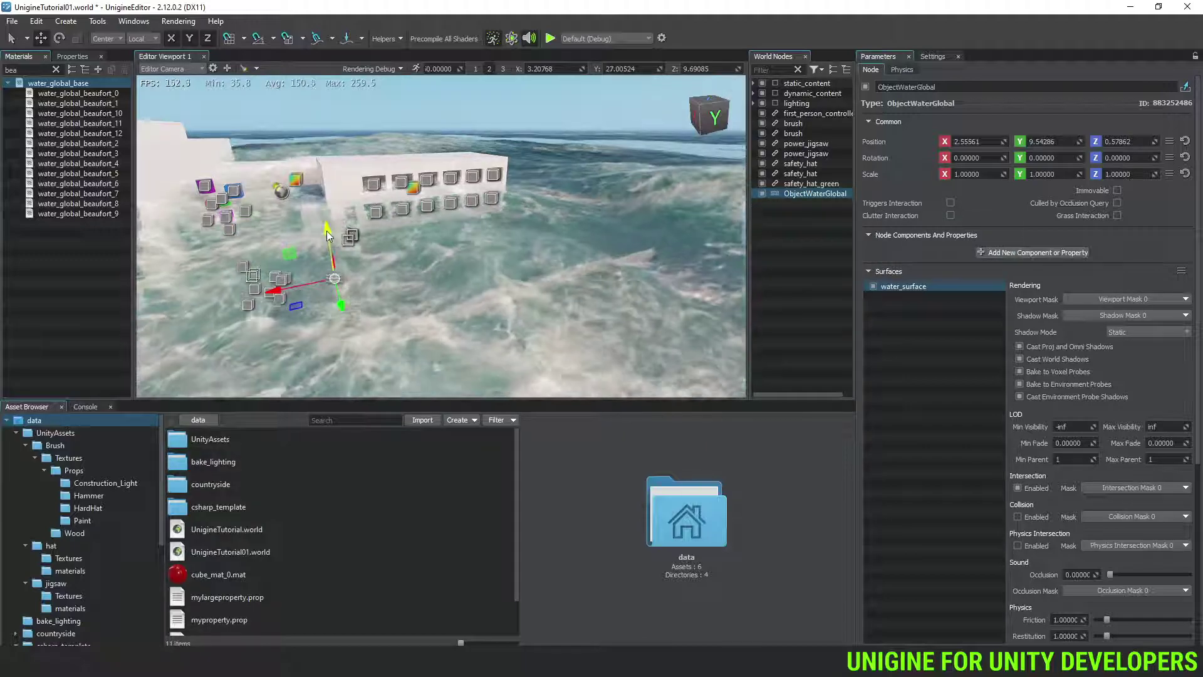
Raise the water plane to about Z 12.32 and move the view beneath the surface
drag(326, 230, 350, 3)
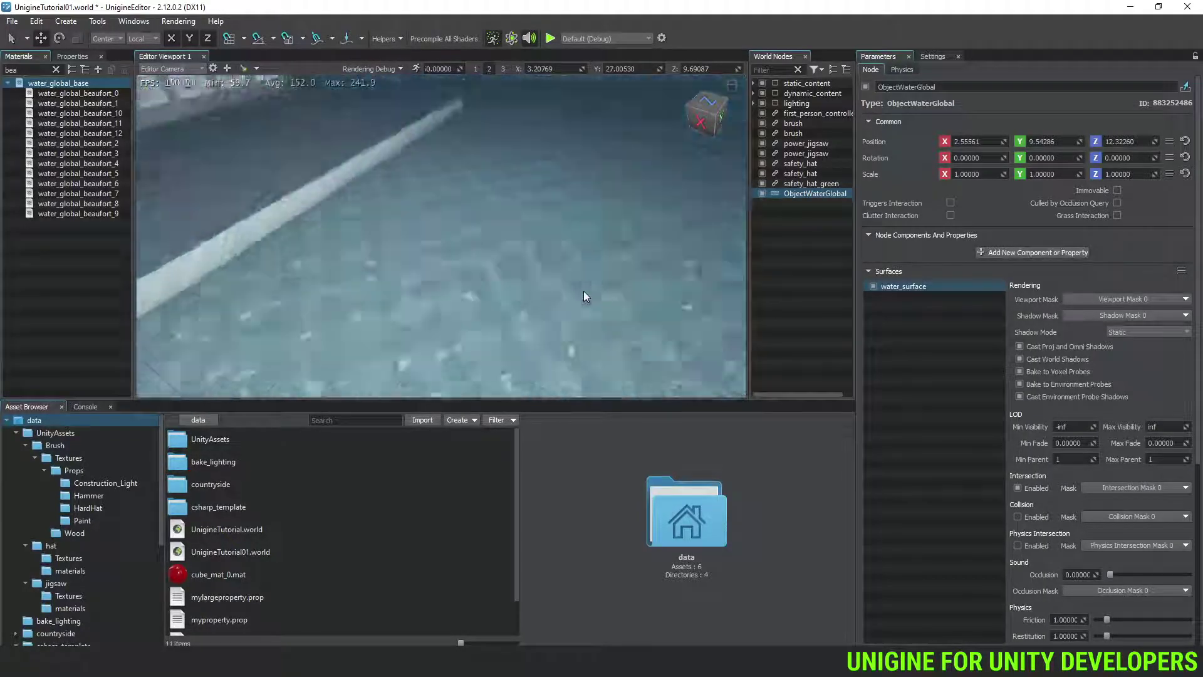
right_drag(584, 291, 484, 224)
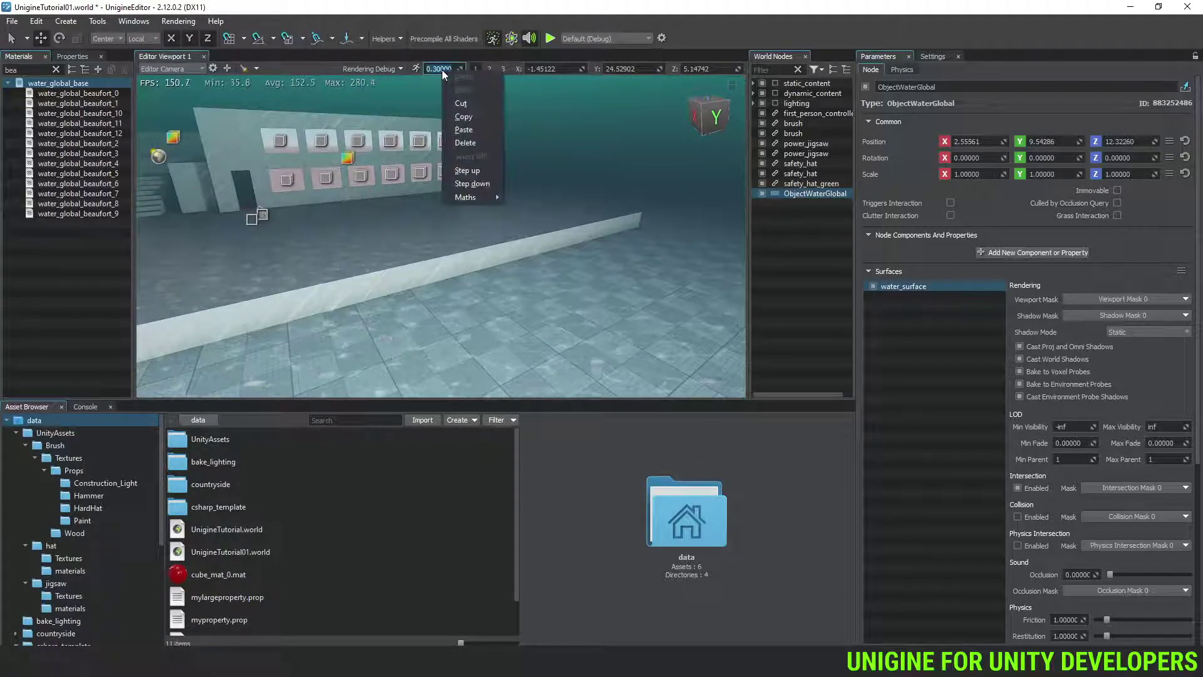
click(428, 273)
Set the camera speed to 1 and look down at the submerged walls and floor
click(430, 275)
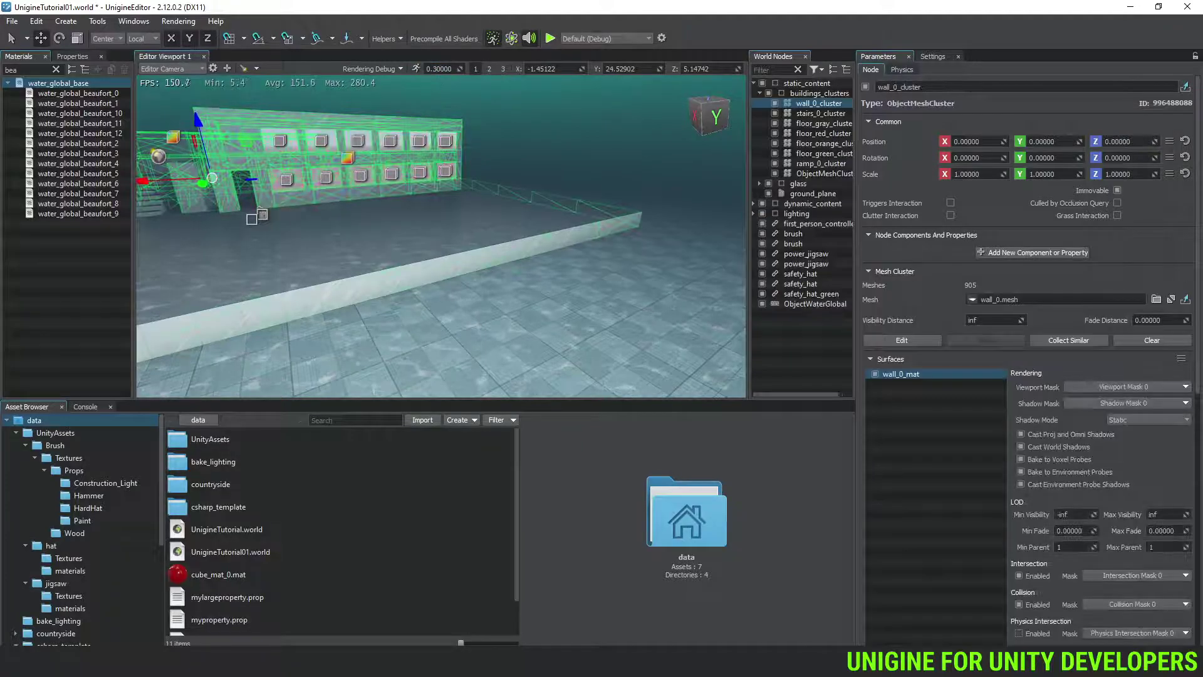
click(449, 68)
right_drag(447, 127, 531, 91)
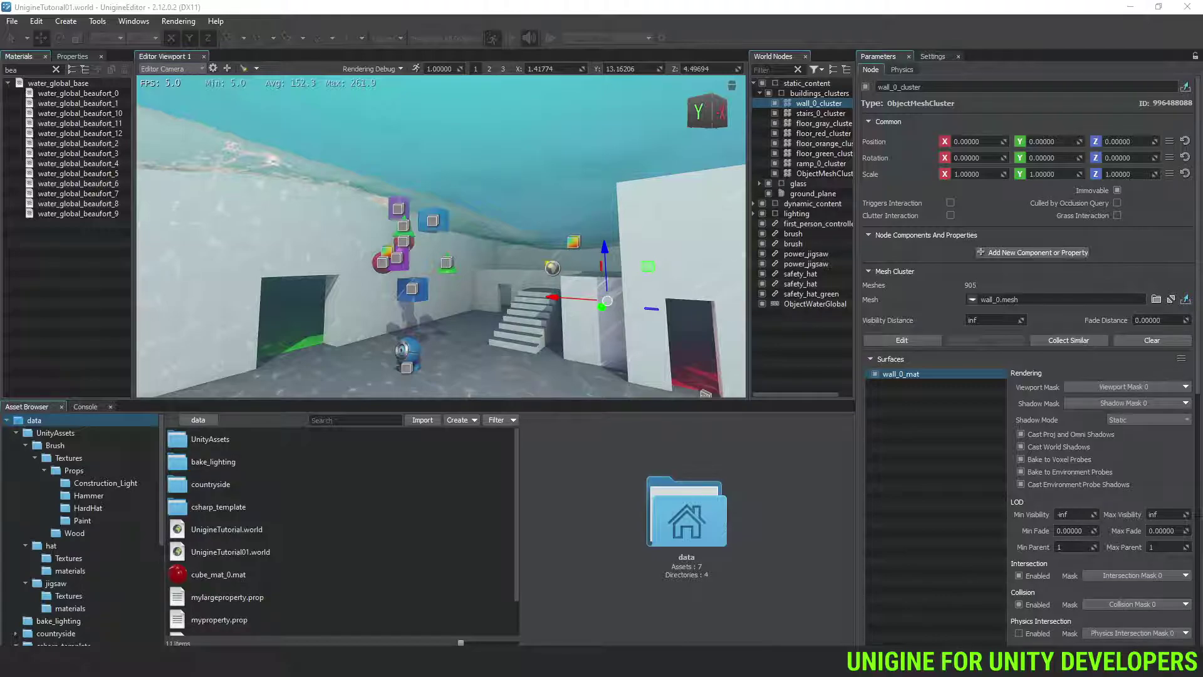
Walk in first person through the underwater building toward the stairs, then quit the game
drag(612, 505, 671, 60)
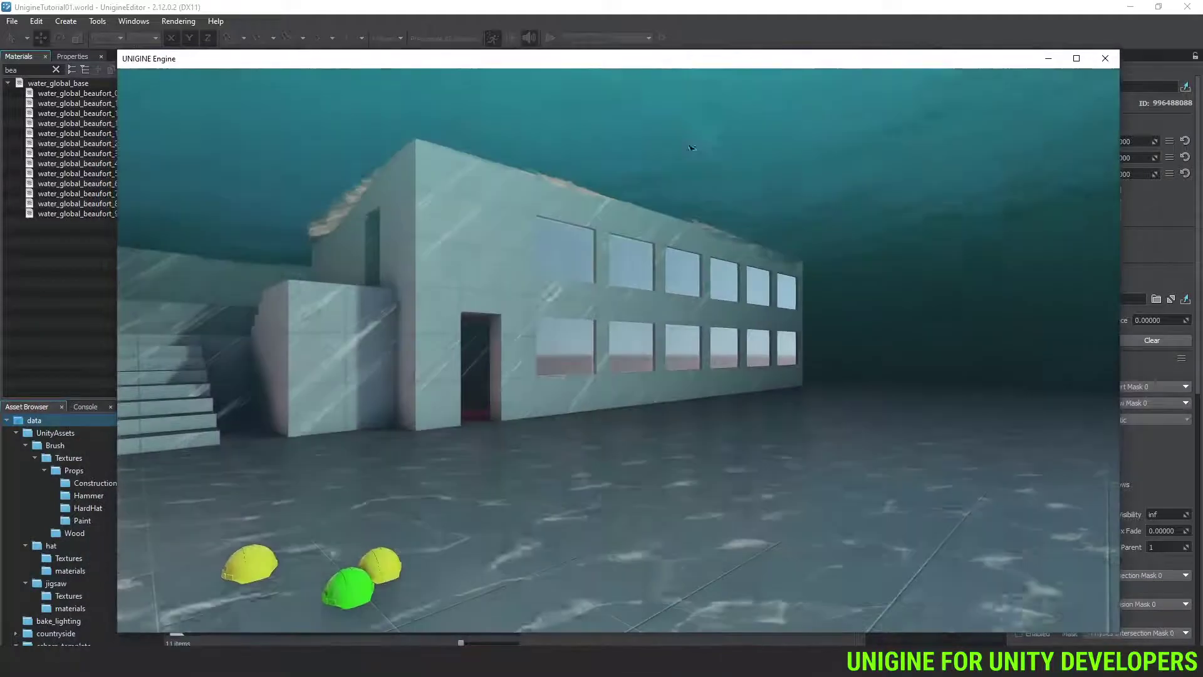
key(w)
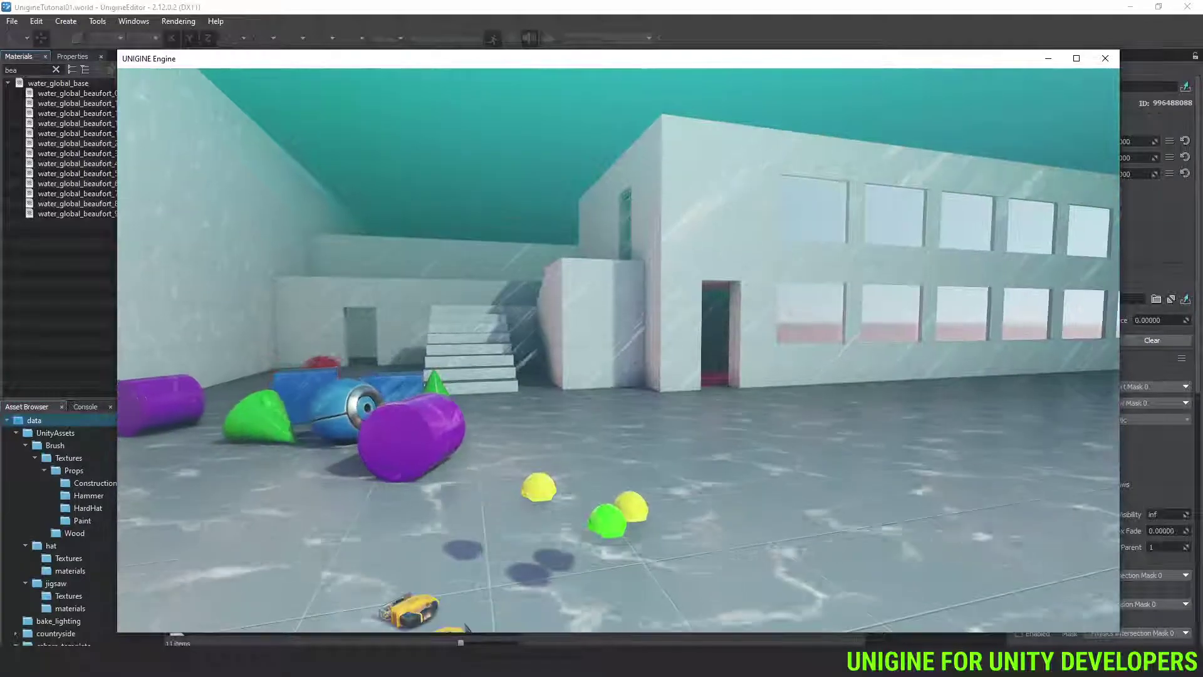
key(w)
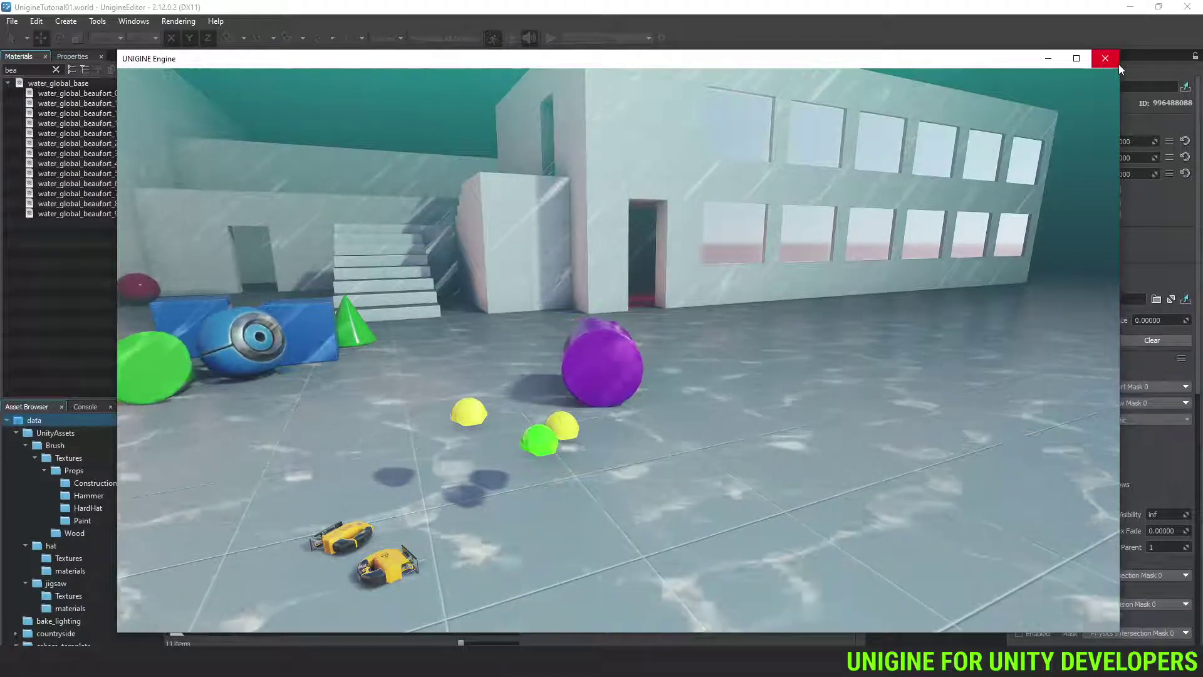
click(603, 231)
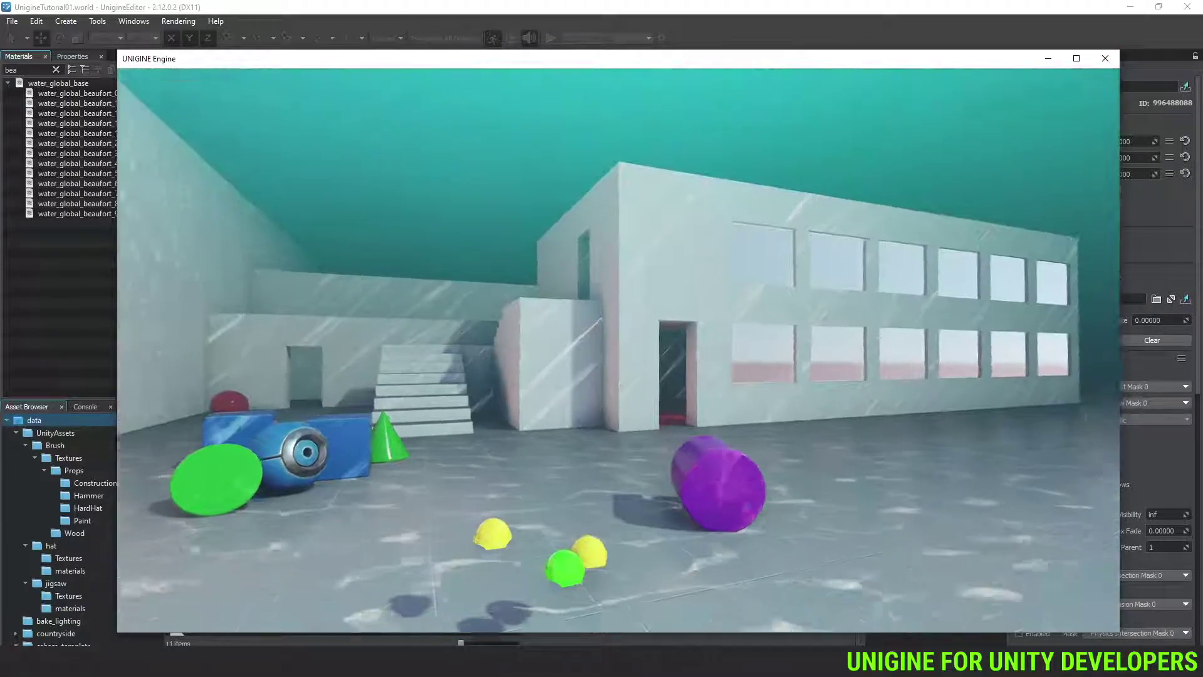
key(w)
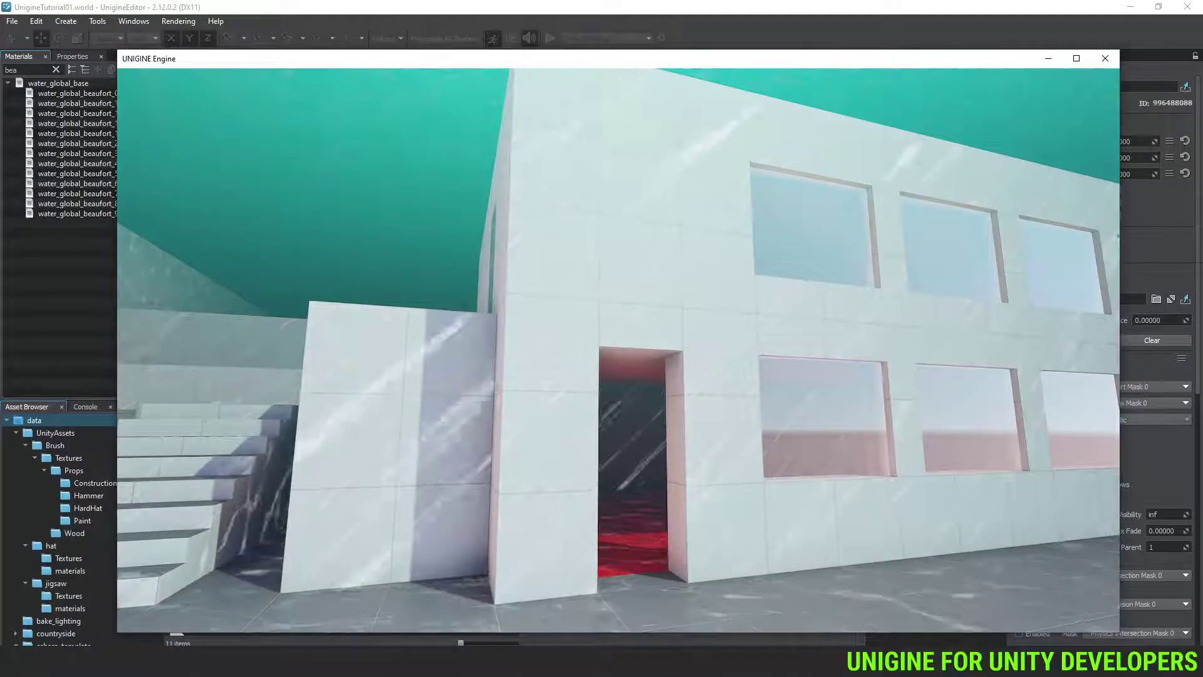
key(w)
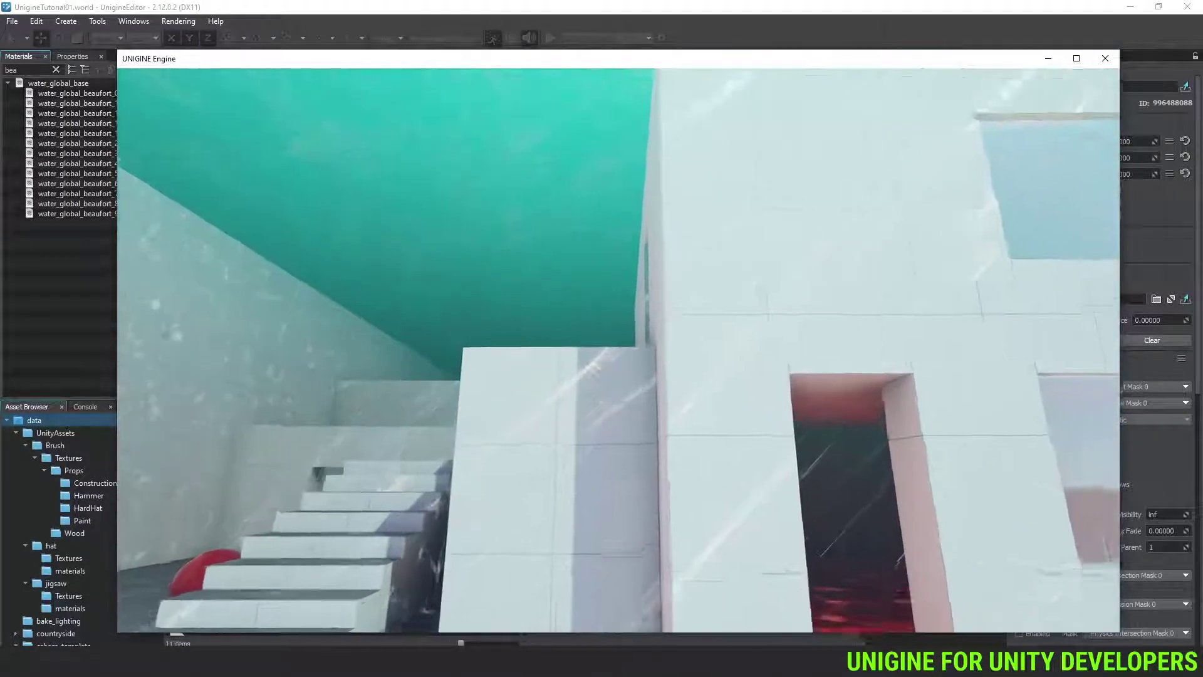
key(w)
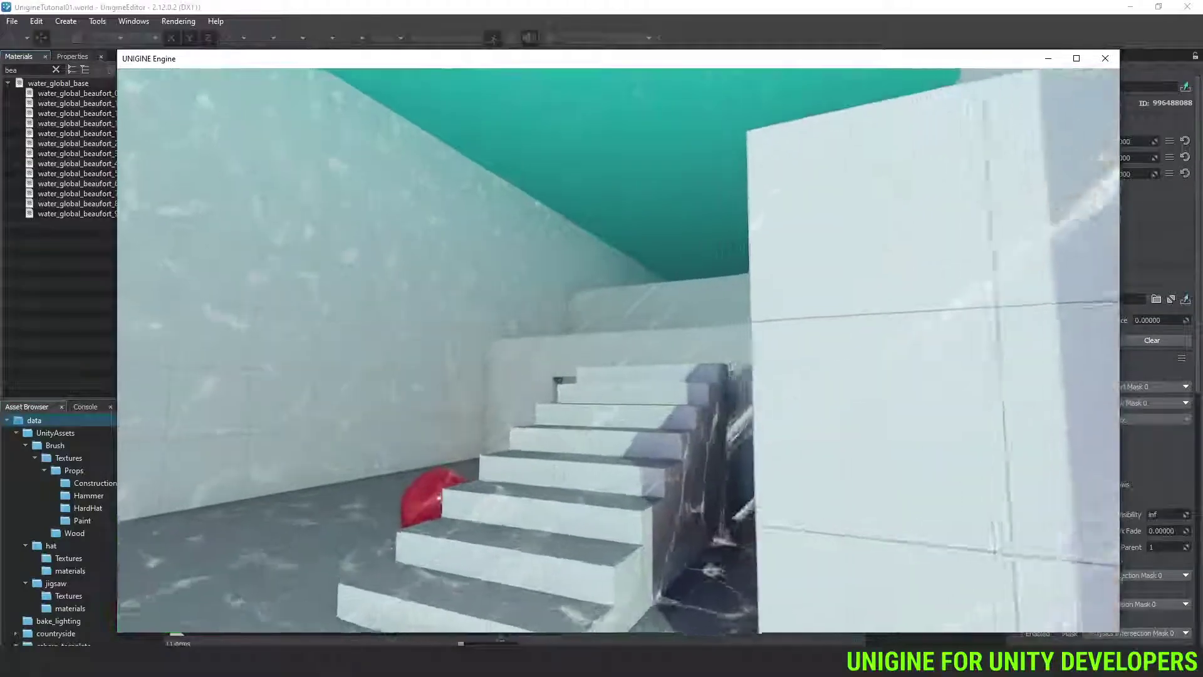
key(s)
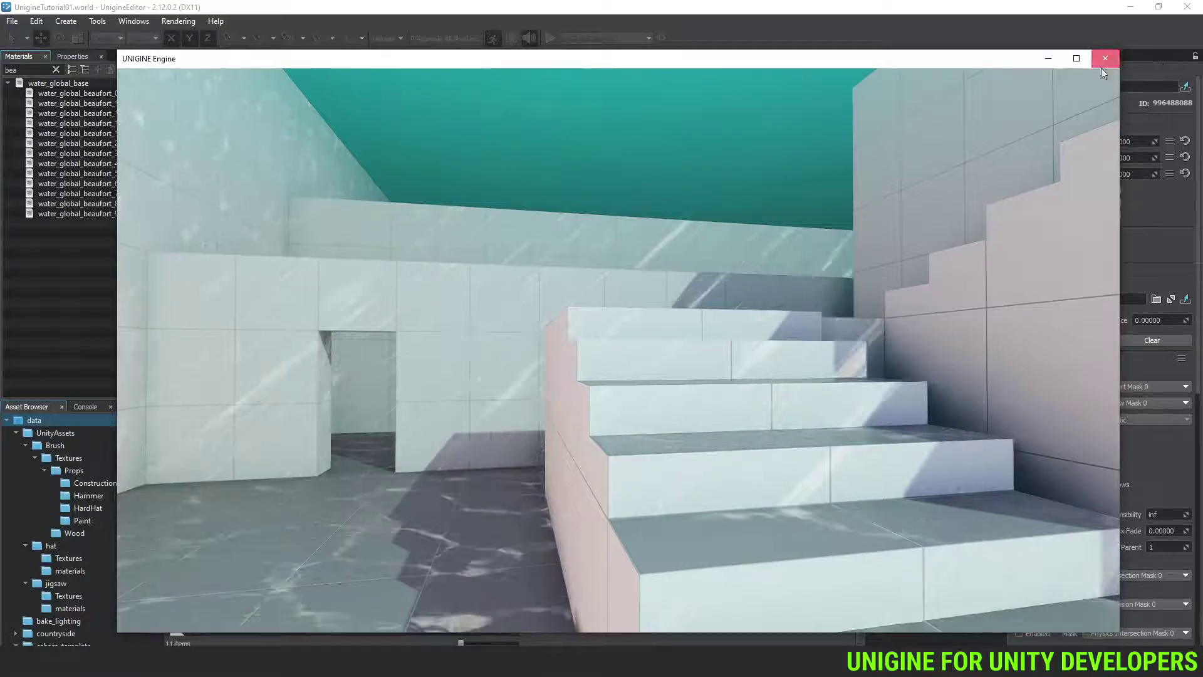
key(Escape)
Bake the lighting, reload the world, and frame the selected ObjectWaterGlobal node
click(512, 39)
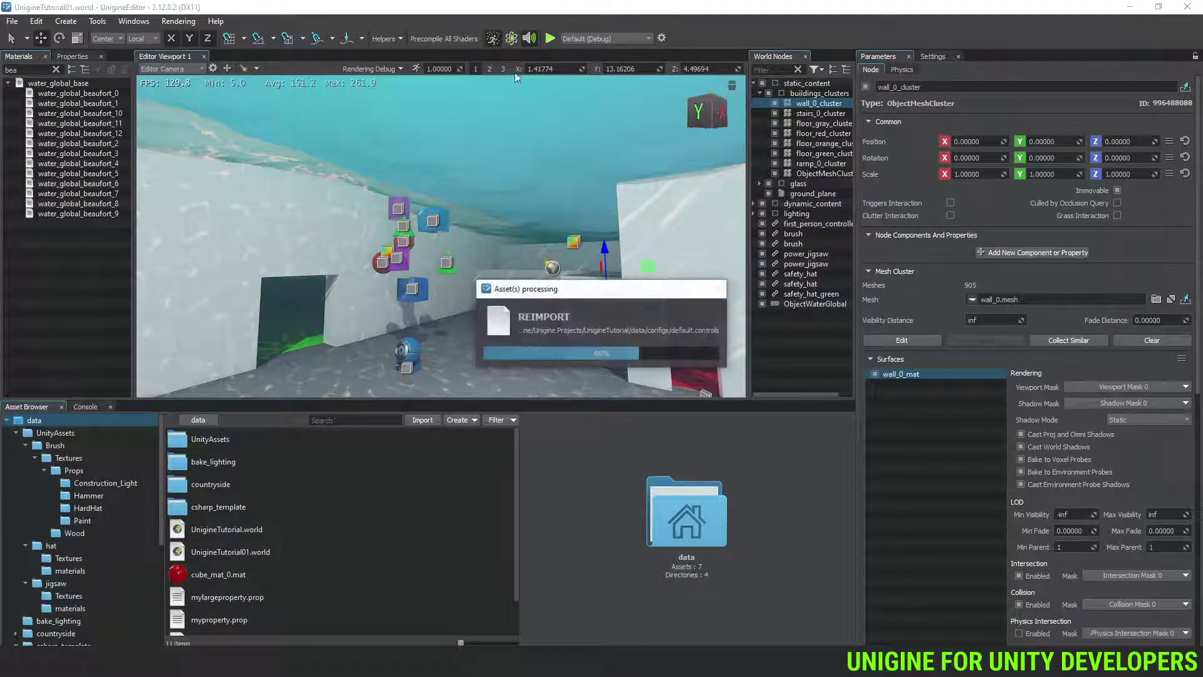
click(513, 39)
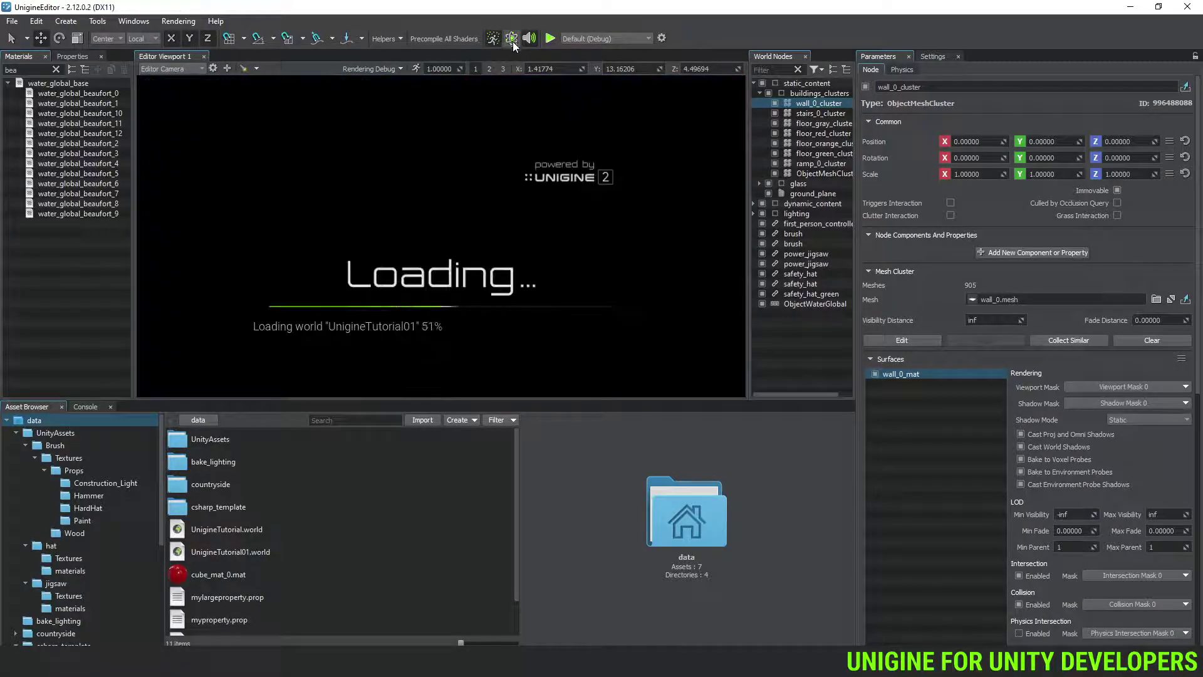
click(818, 193)
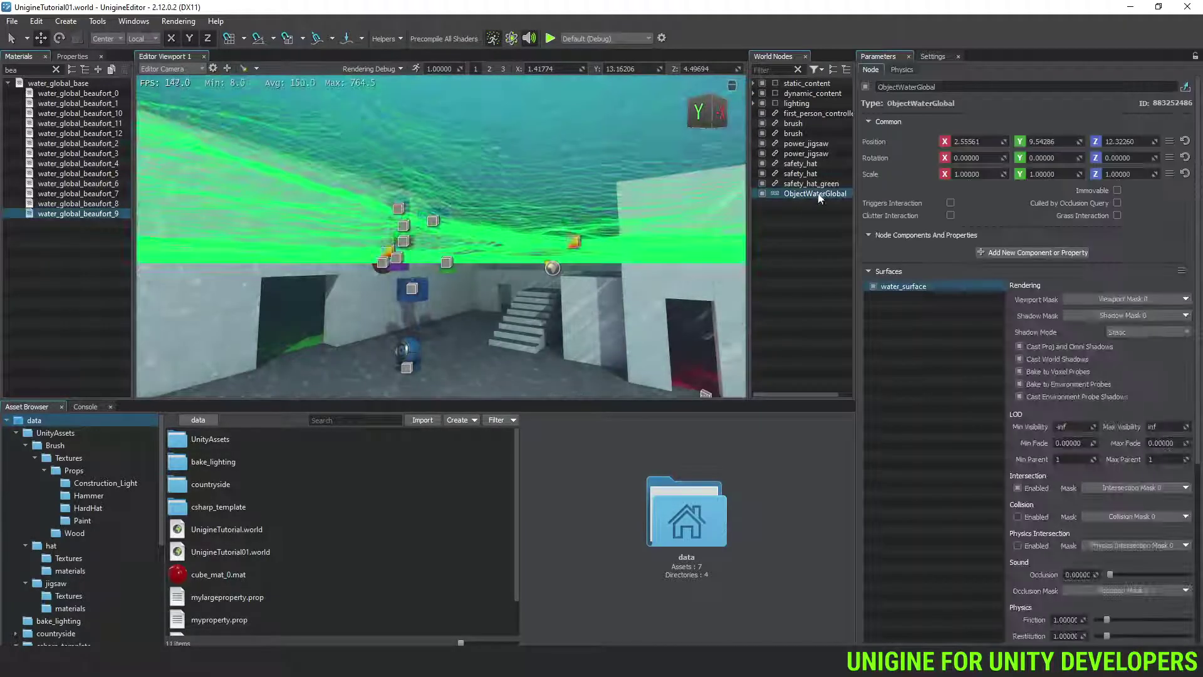
right_drag(585, 251, 574, 326)
key(f)
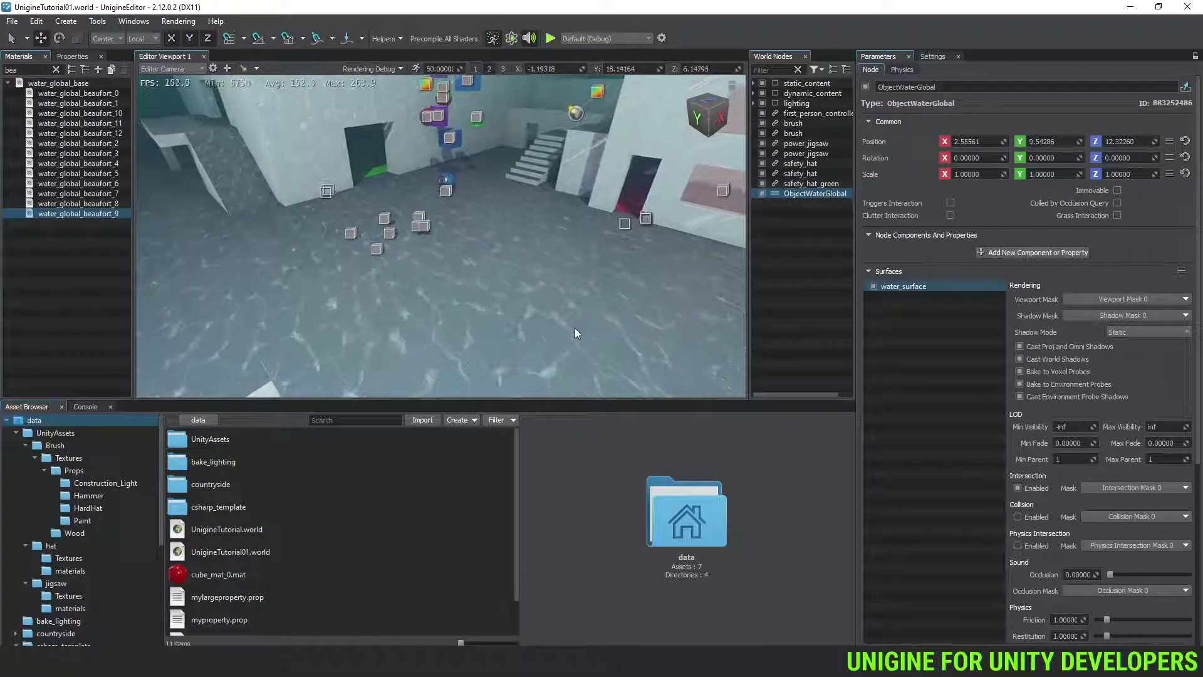
Lower the water to Z 0.26105 and assign the water_global_beaufort_0 surface material
mouse_move(454, 188)
mouse_down()
mouse_move(454, 219)
mouse_move(450, 201)
mouse_up()
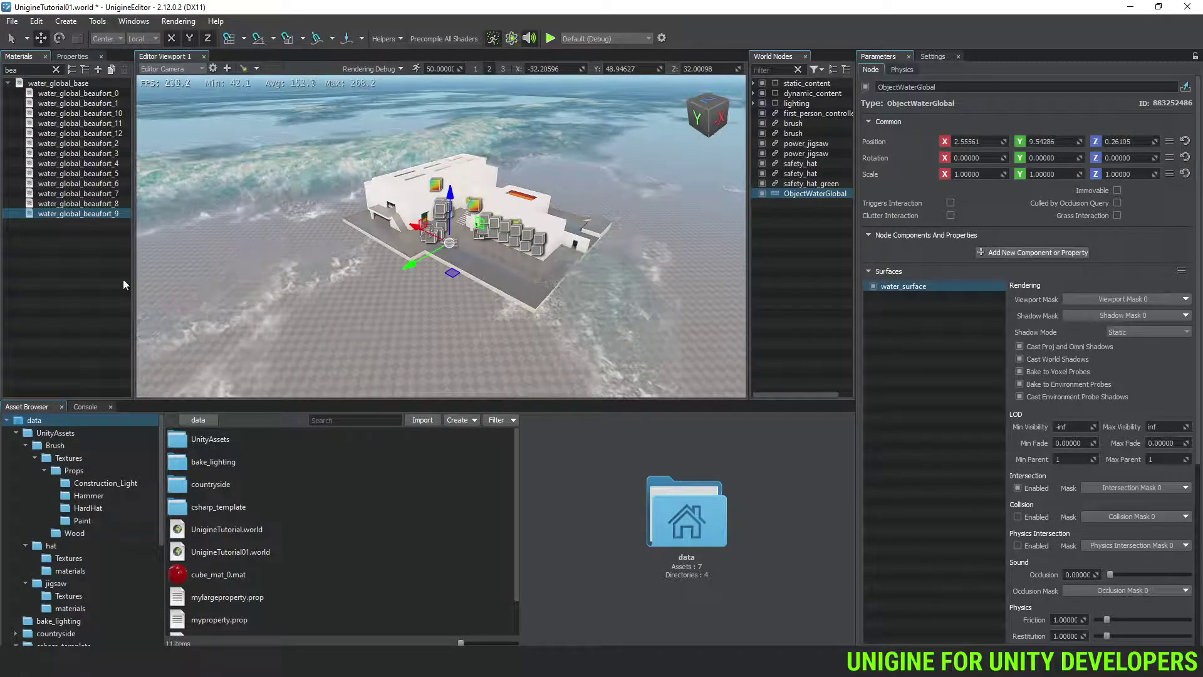
drag(78, 92, 1001, 524)
right_drag(604, 267, 521, 267)
Save the world and uncheck ObjectWaterGlobal so the water disappears from the scene
click(12, 23)
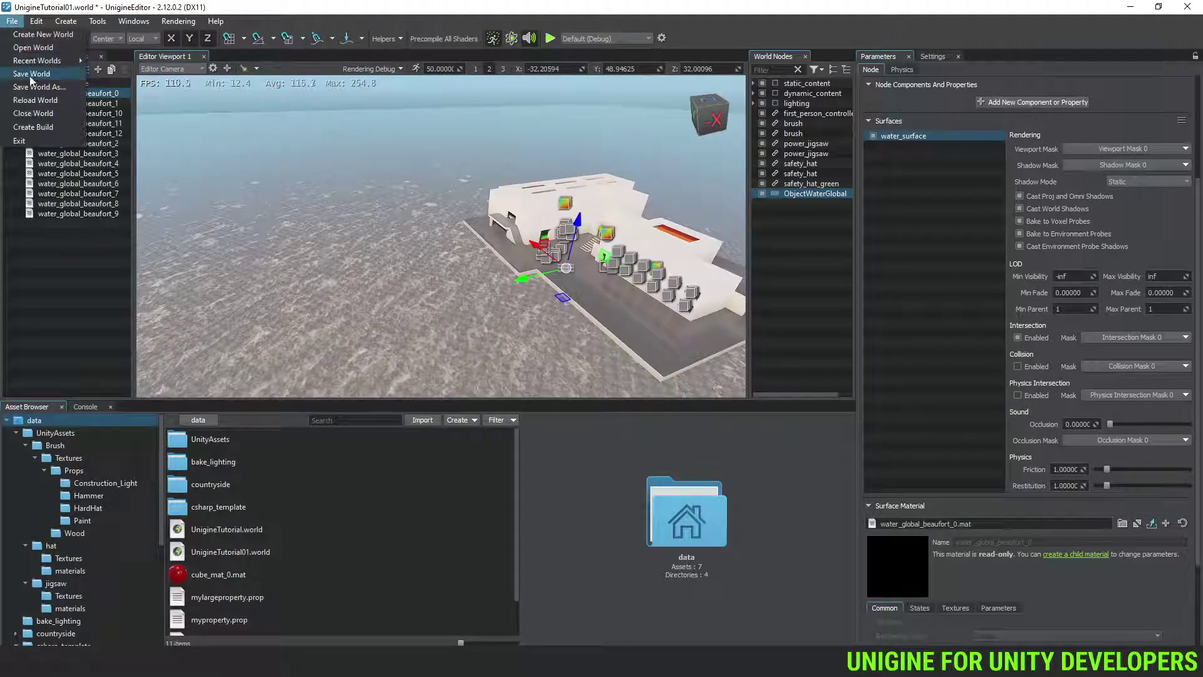
right_drag(383, 276, 467, 272)
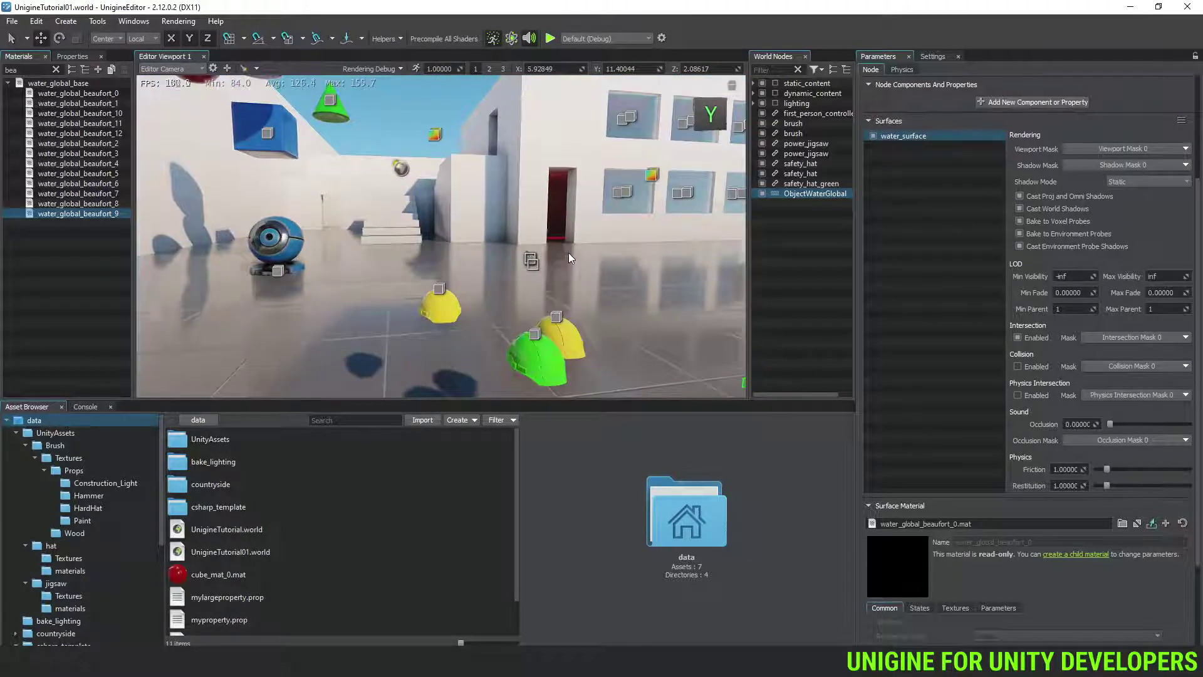
click(761, 193)
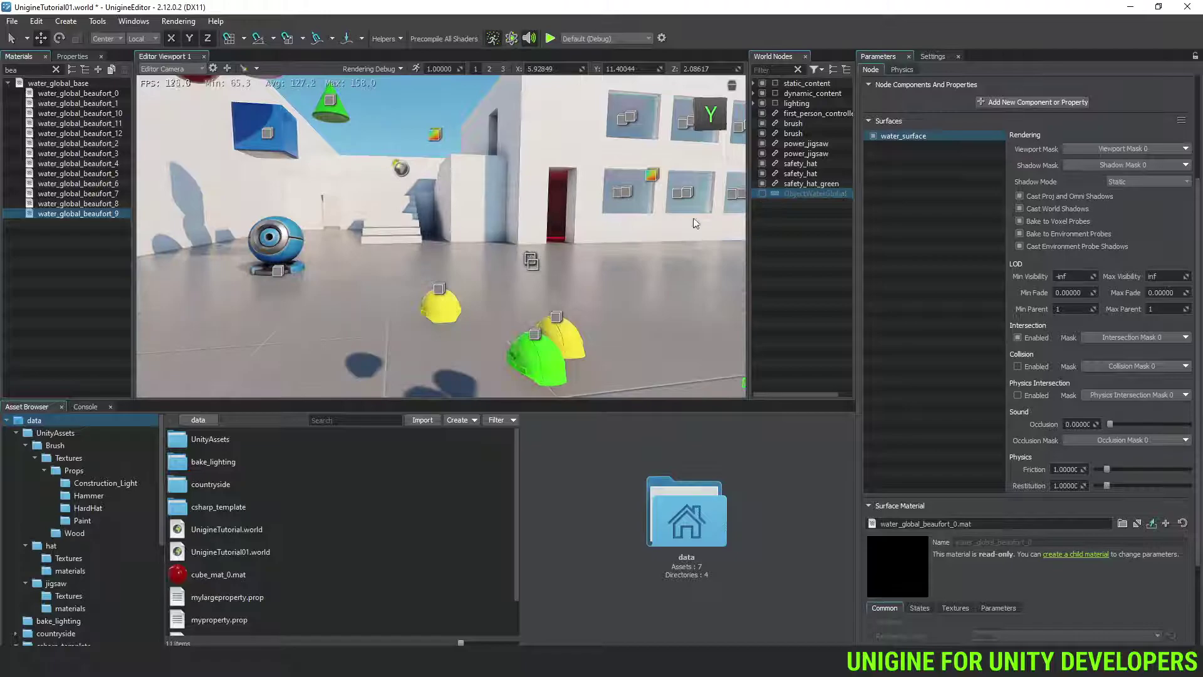
right_drag(633, 258, 585, 264)
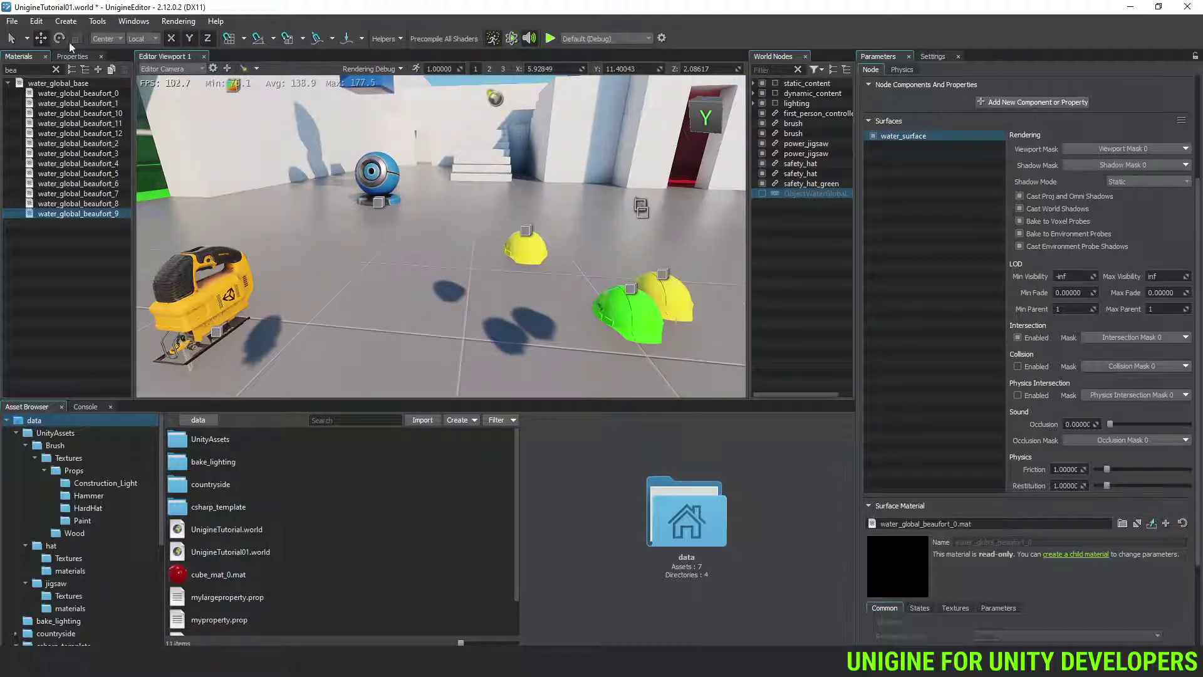
Save the world, then locate safety_hat_green.node in UnityAssets/hat from the green hat's Reference
click(12, 21)
click(32, 75)
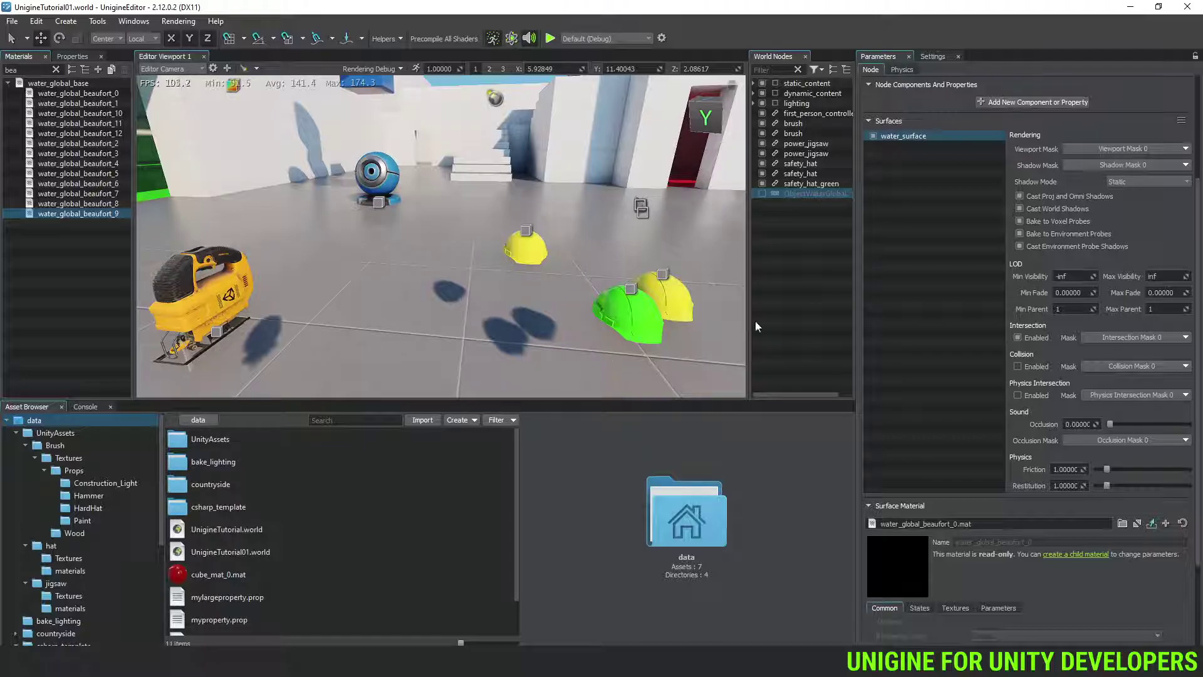
click(817, 184)
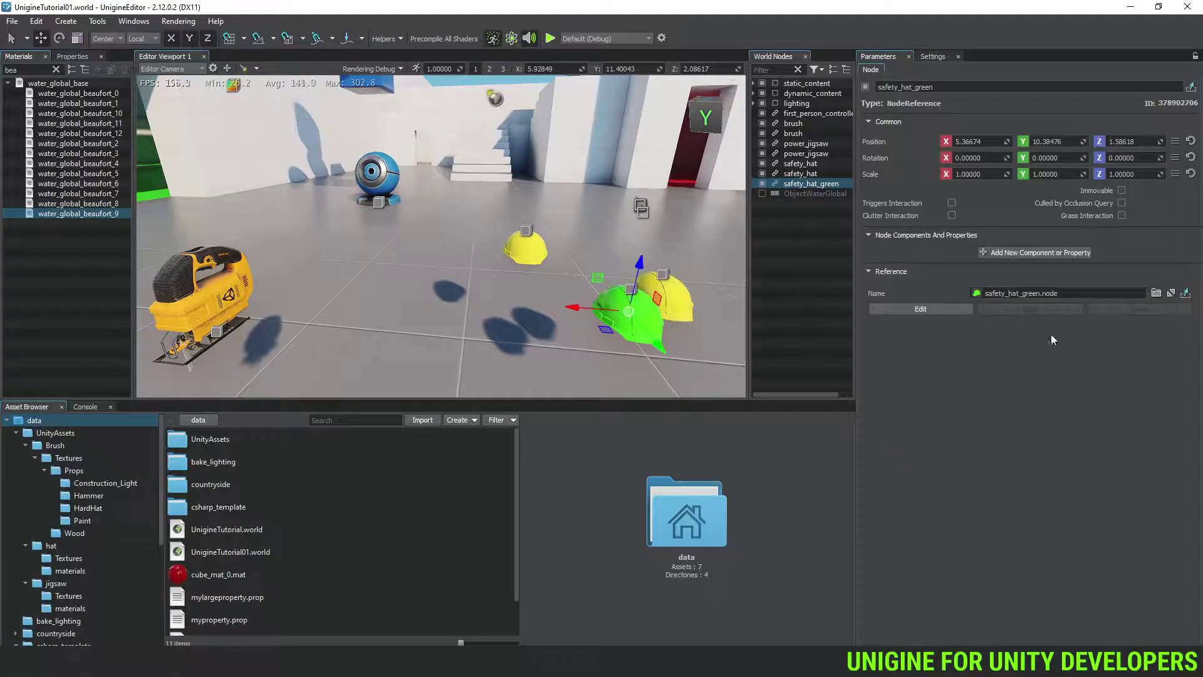
click(1187, 296)
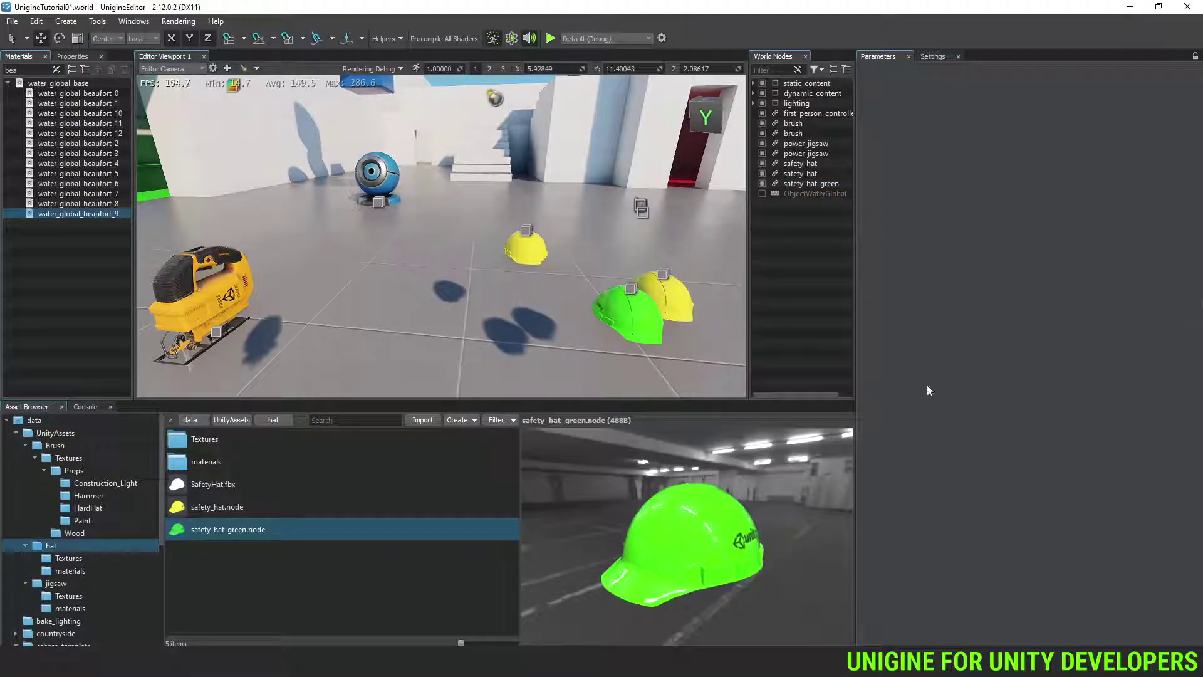
Open safety_hat_green.node in Notepad++ via Explorer, then browse the hat folder's Textures subfolder
right_click(251, 530)
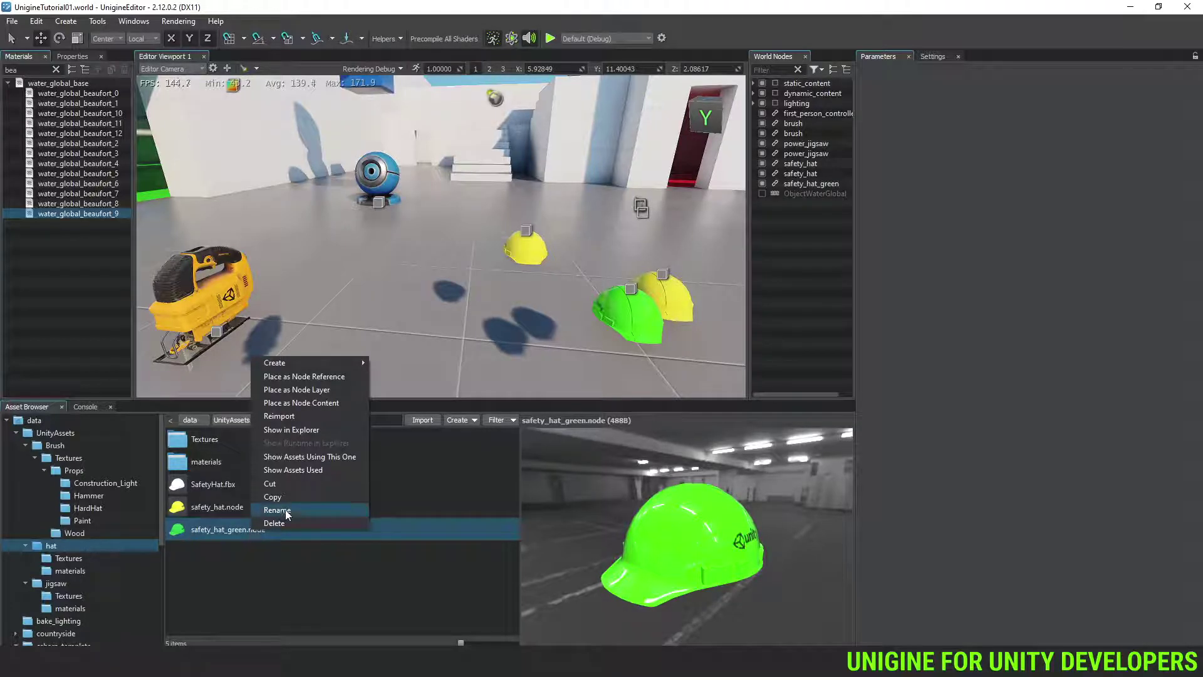
click(607, 448)
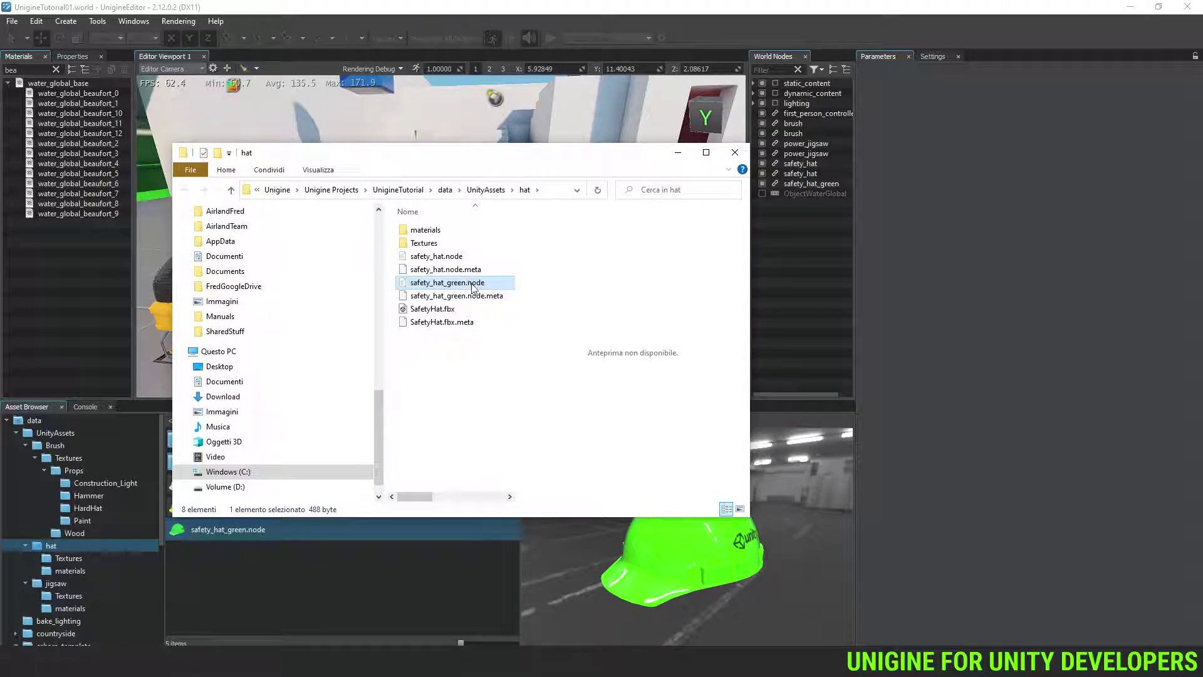
right_click(471, 283)
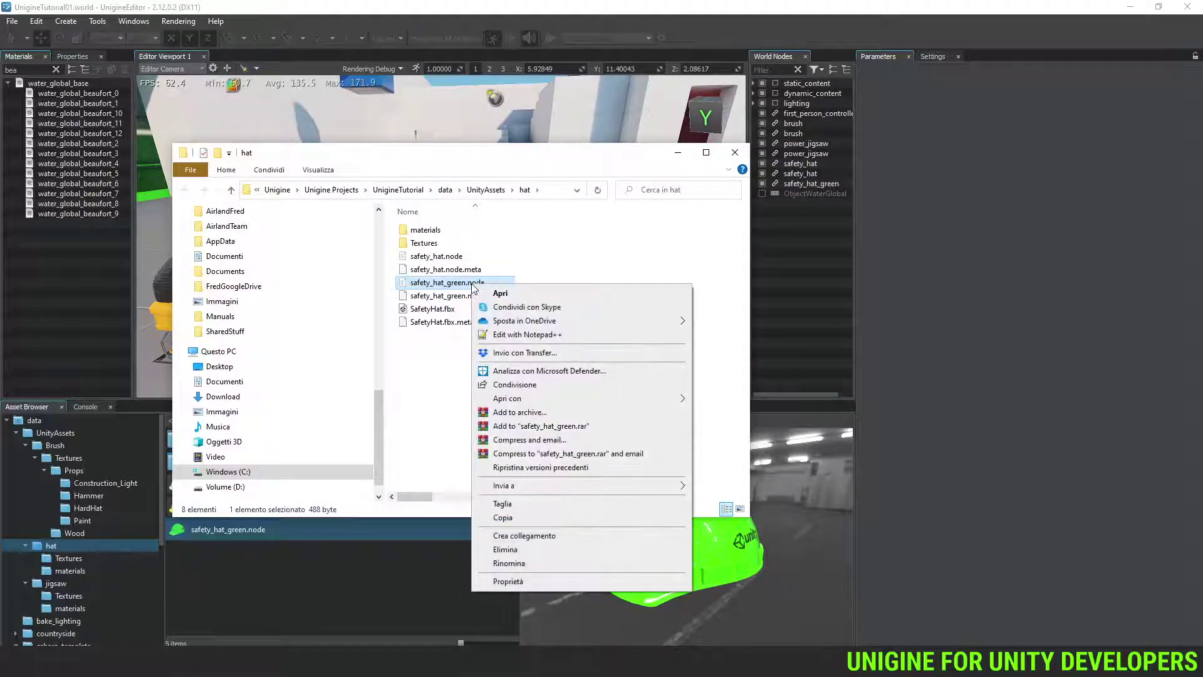
click(513, 336)
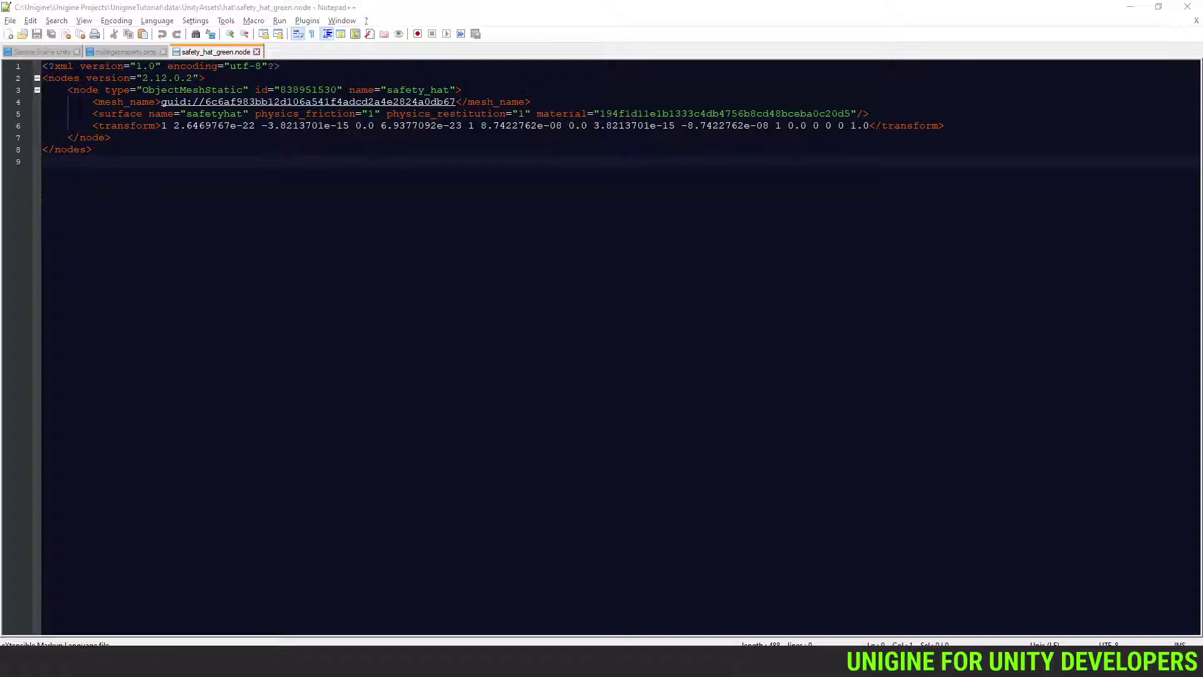
key(alt+Tab)
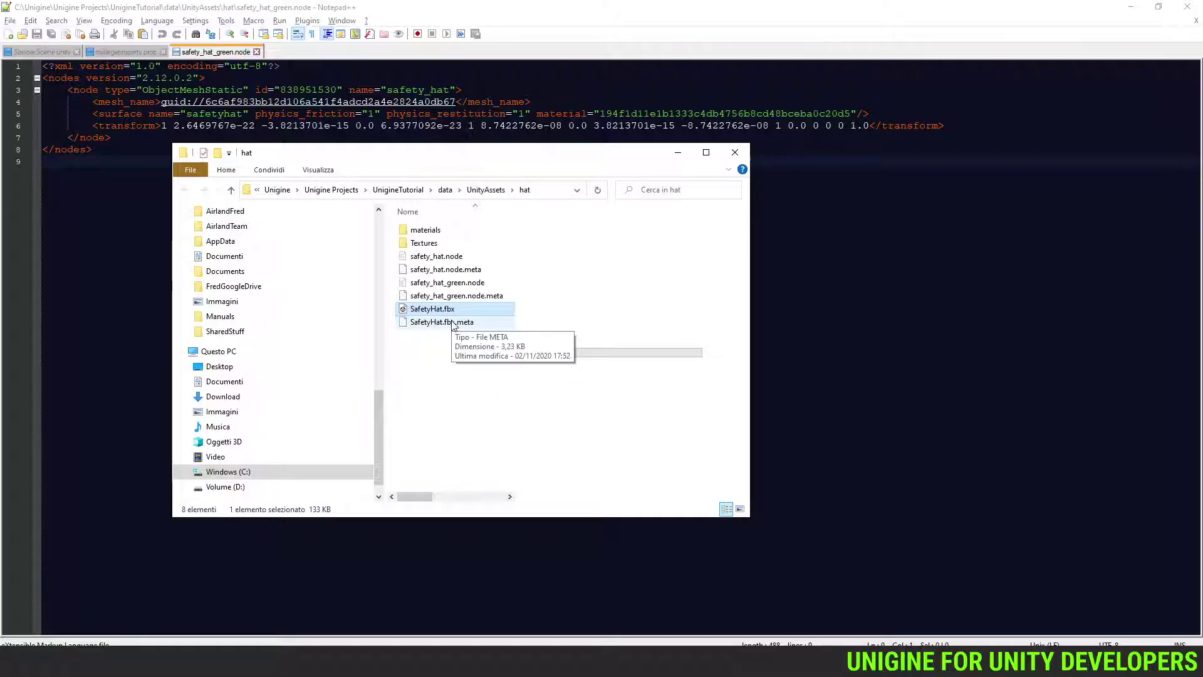
double_click(426, 243)
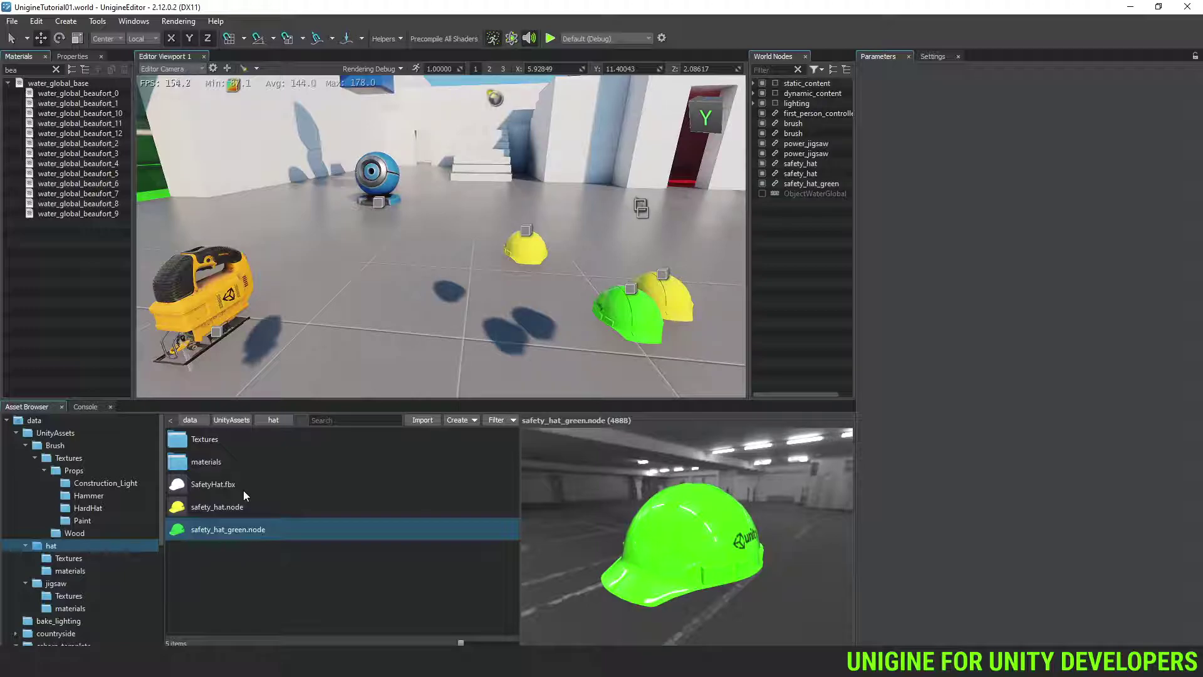
right_click(254, 532)
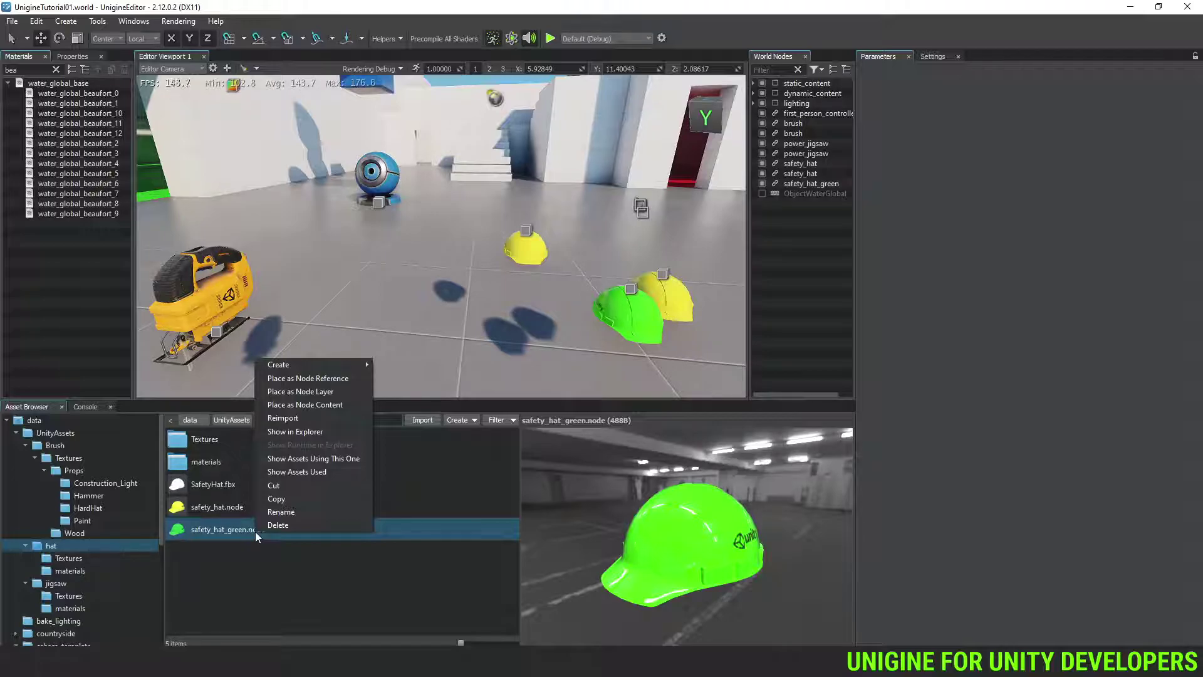
click(320, 432)
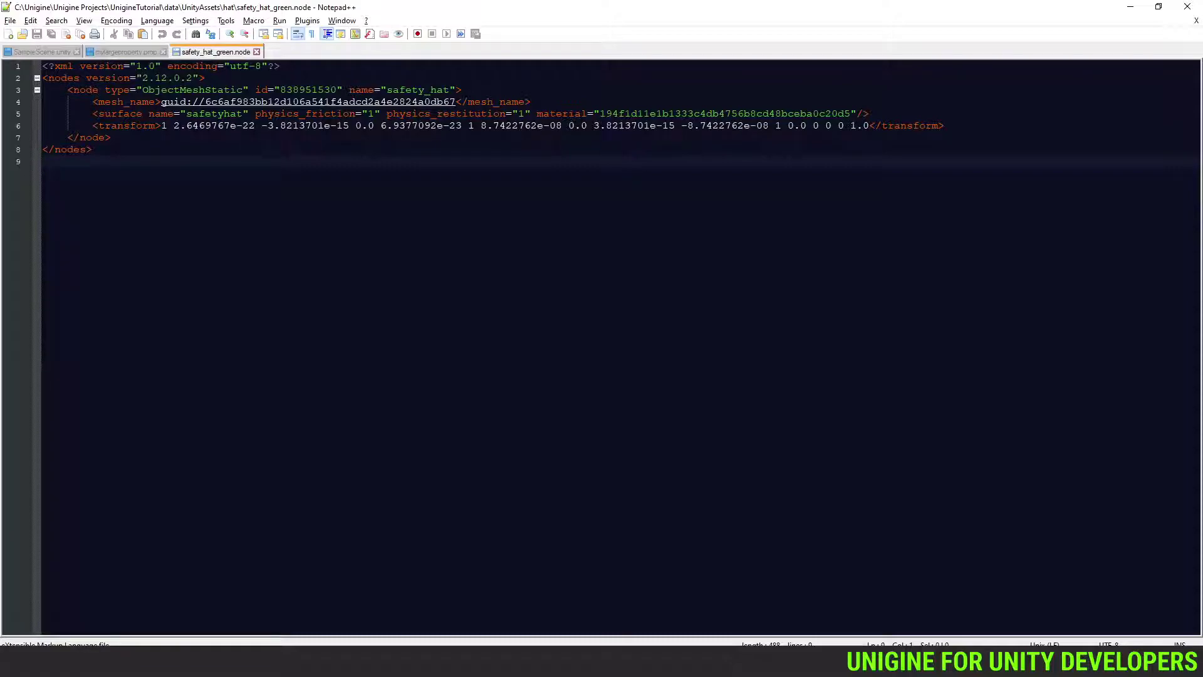
key(alt+Tab)
key(alt+Tab)
key(alt+Tab)
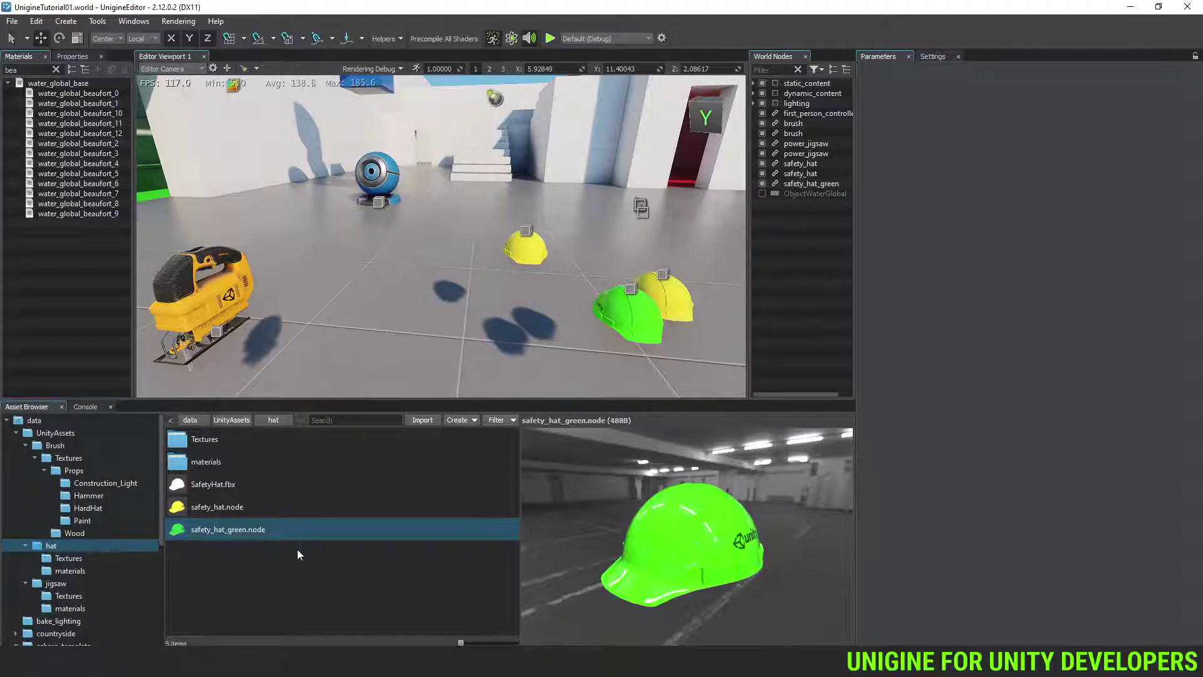
Edit the safety_hat_green node reference and jump to its safetyhatgreen.mat material in hat/materials
click(822, 186)
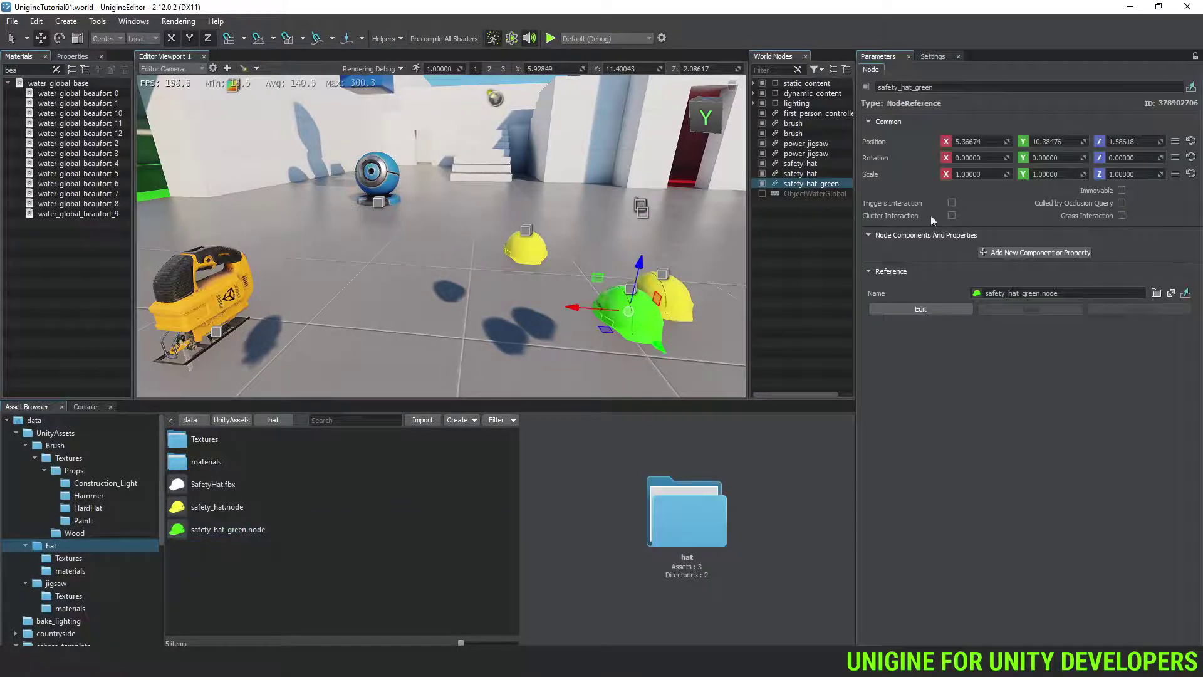
click(920, 309)
scroll(953, 360, down, 3)
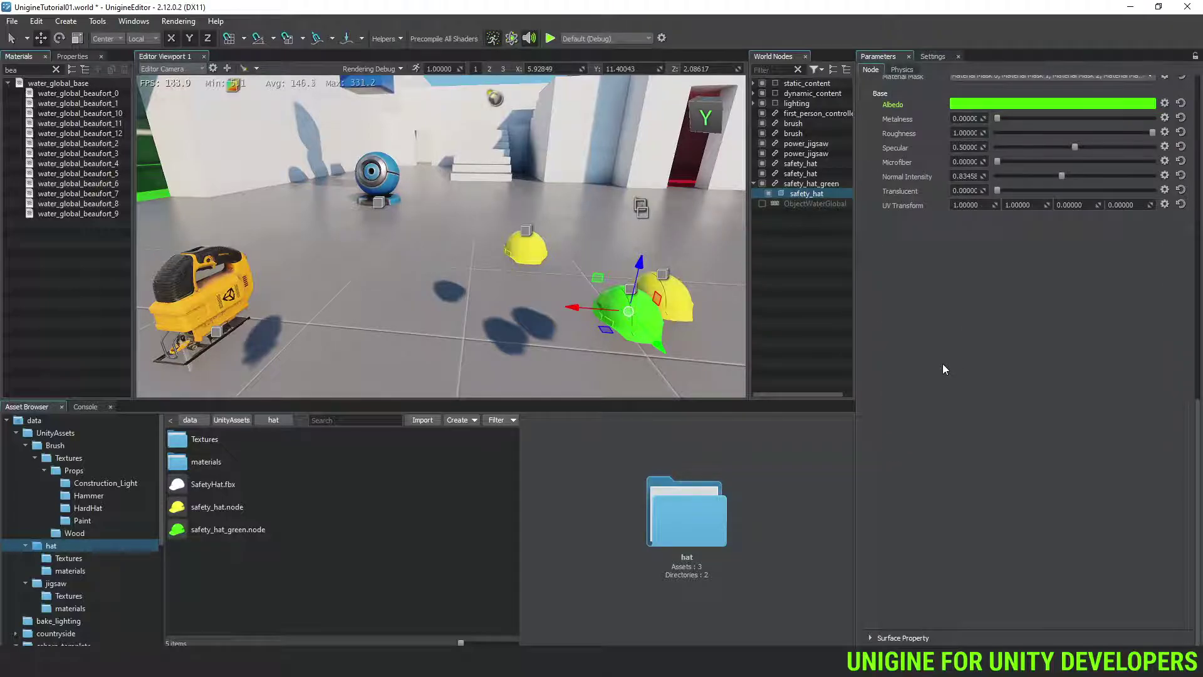
scroll(943, 364, up, 4)
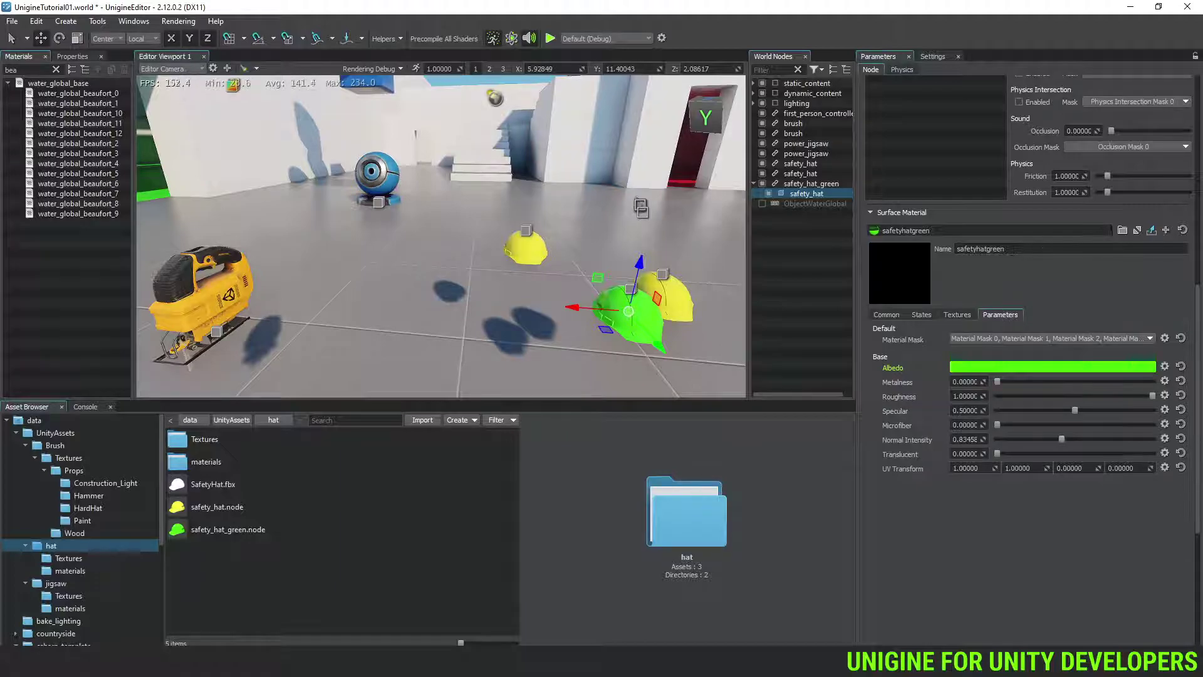
click(1152, 231)
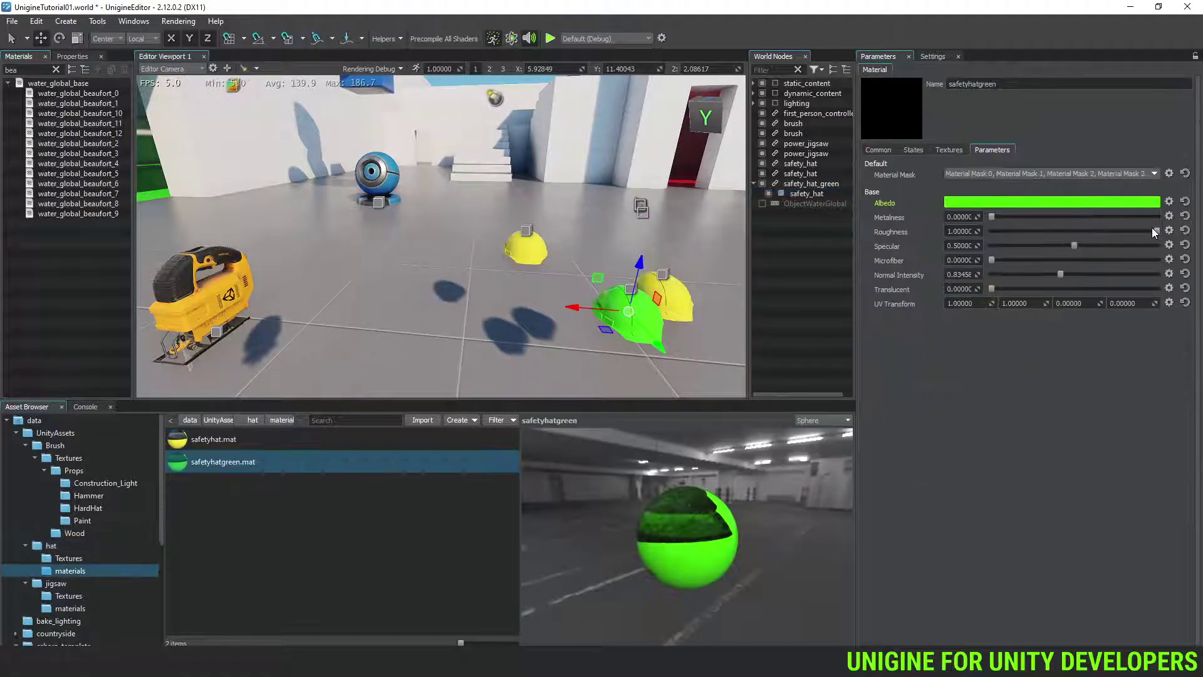
Open safetyhatgreen.mat in Notepad++ via Explorer to view its albedo_color override
right_click(268, 465)
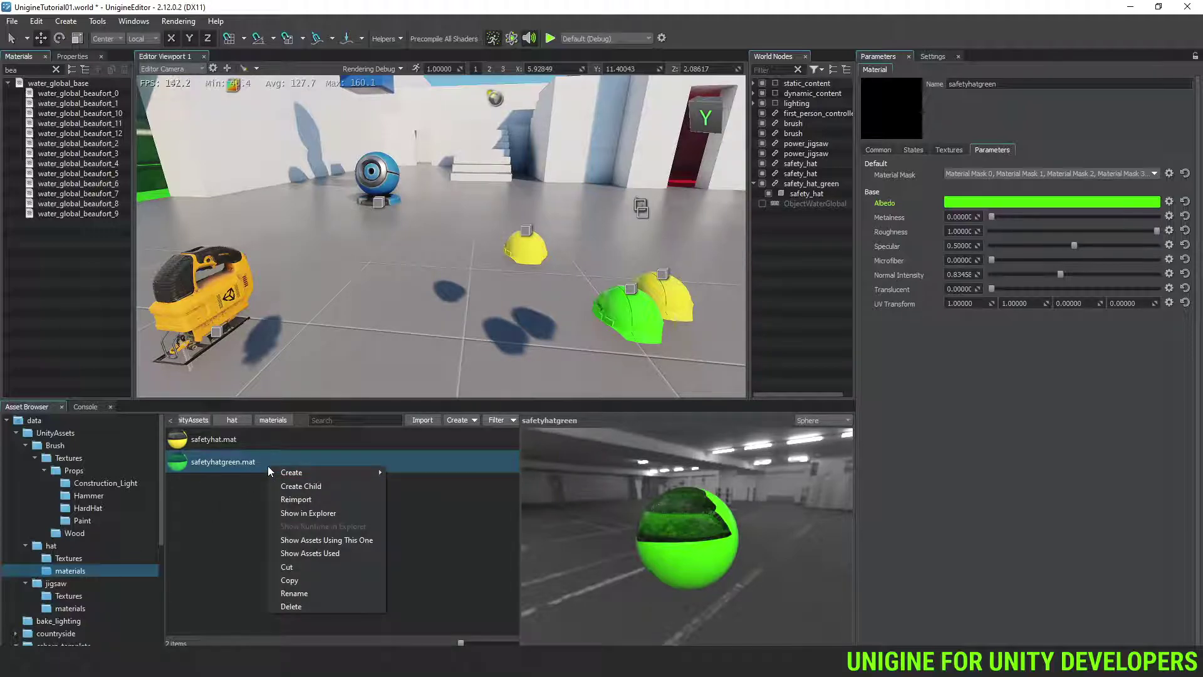
click(311, 513)
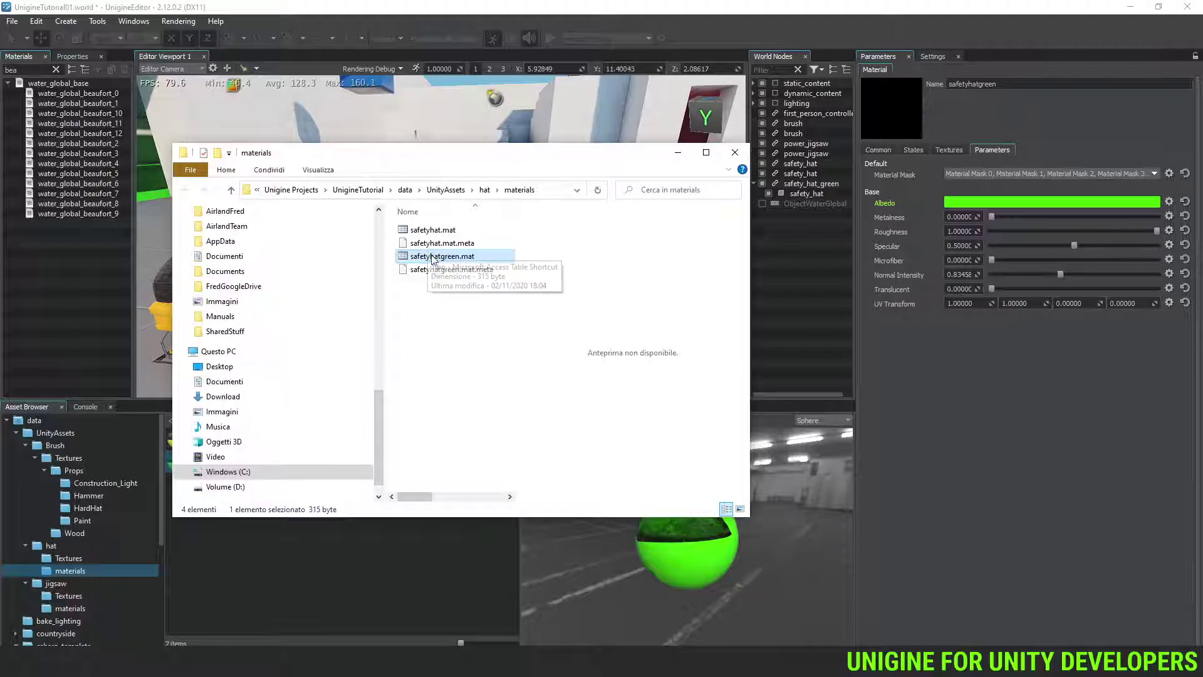
right_click(432, 258)
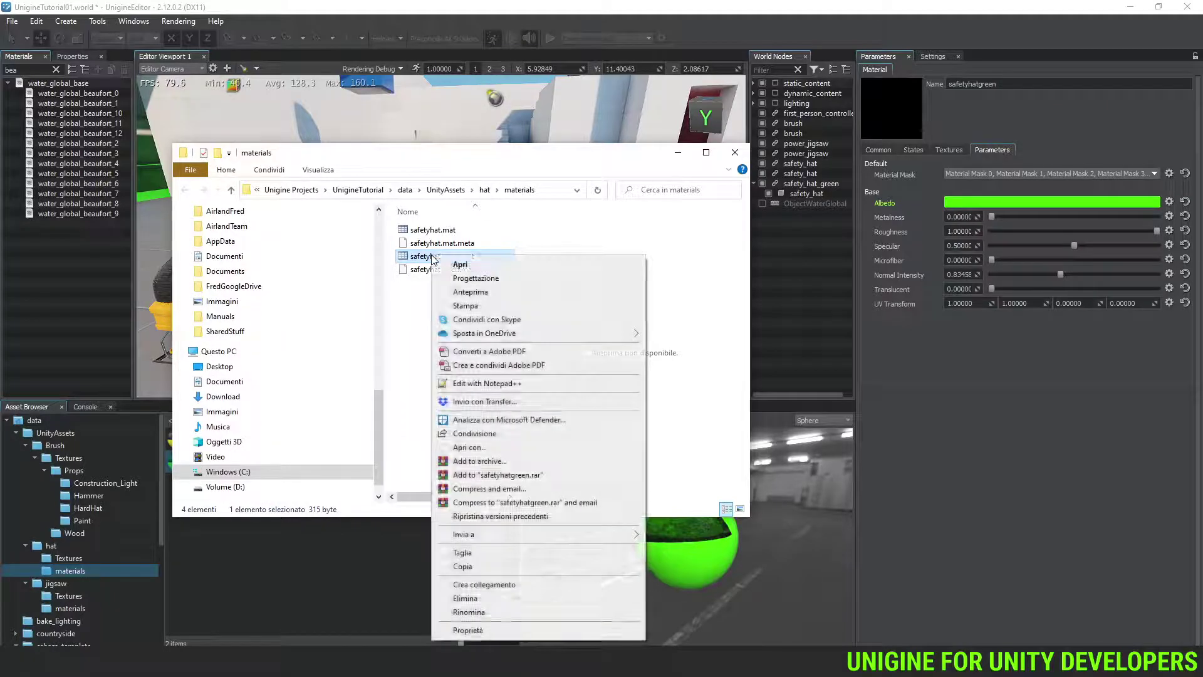
click(486, 383)
click(43, 114)
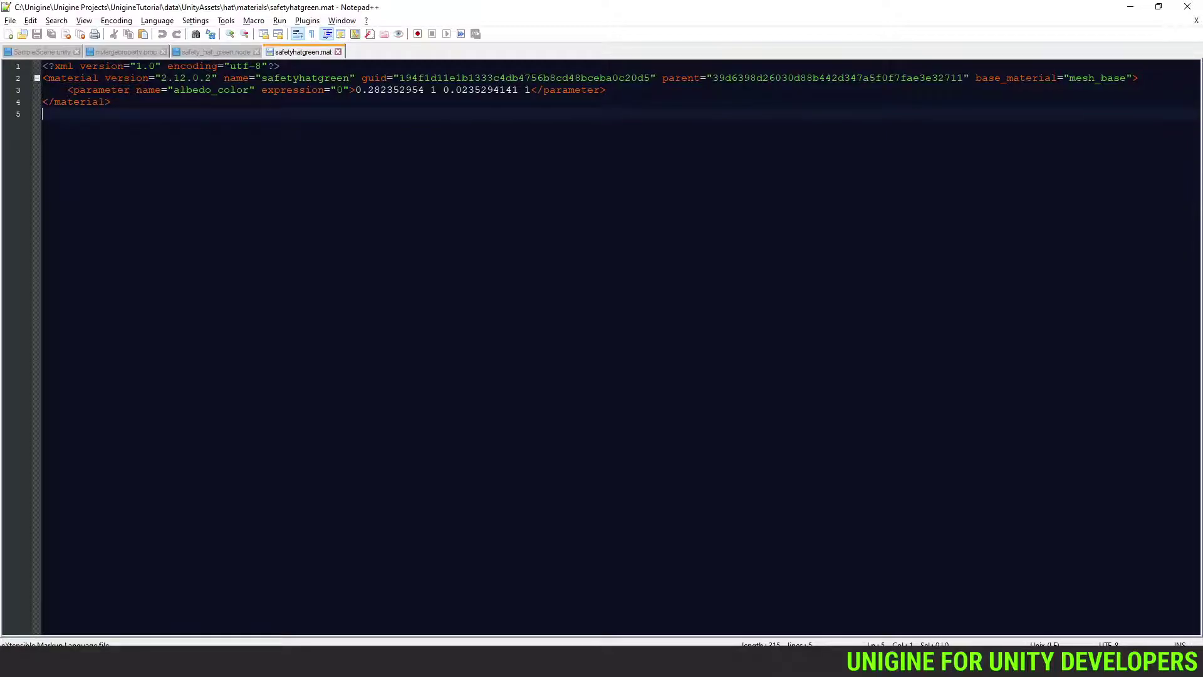
Return to UnigineEditor and select the yellow safetyhat.mat material
key(alt+Tab)
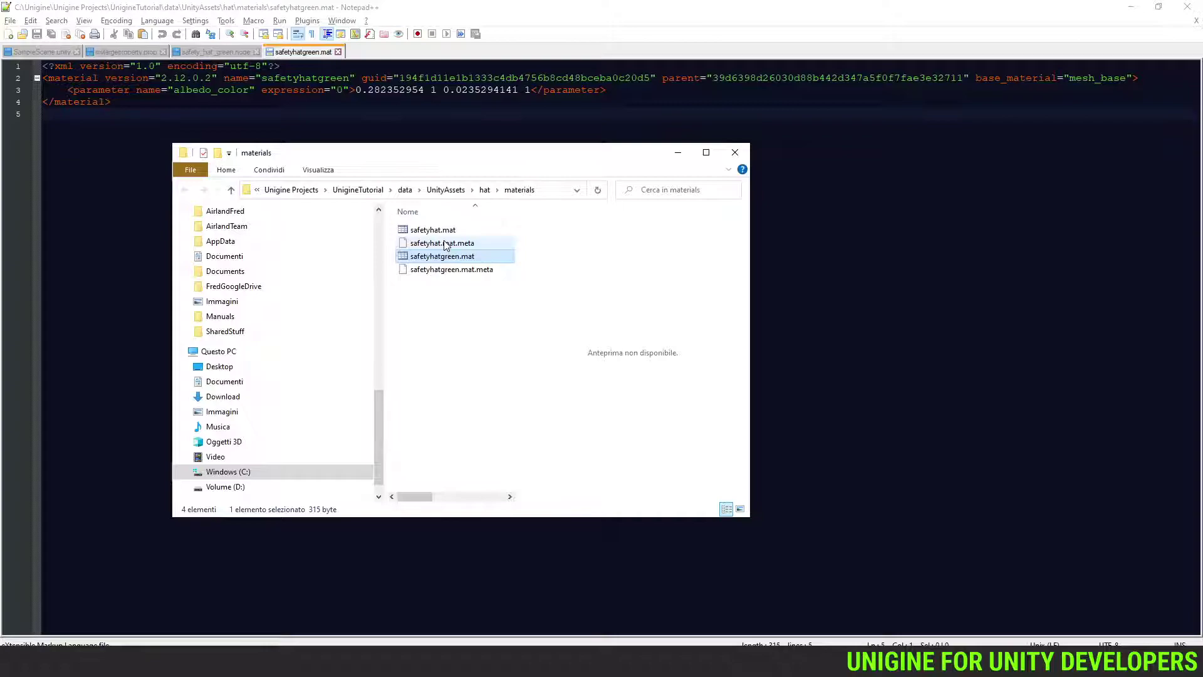
key(alt+Tab)
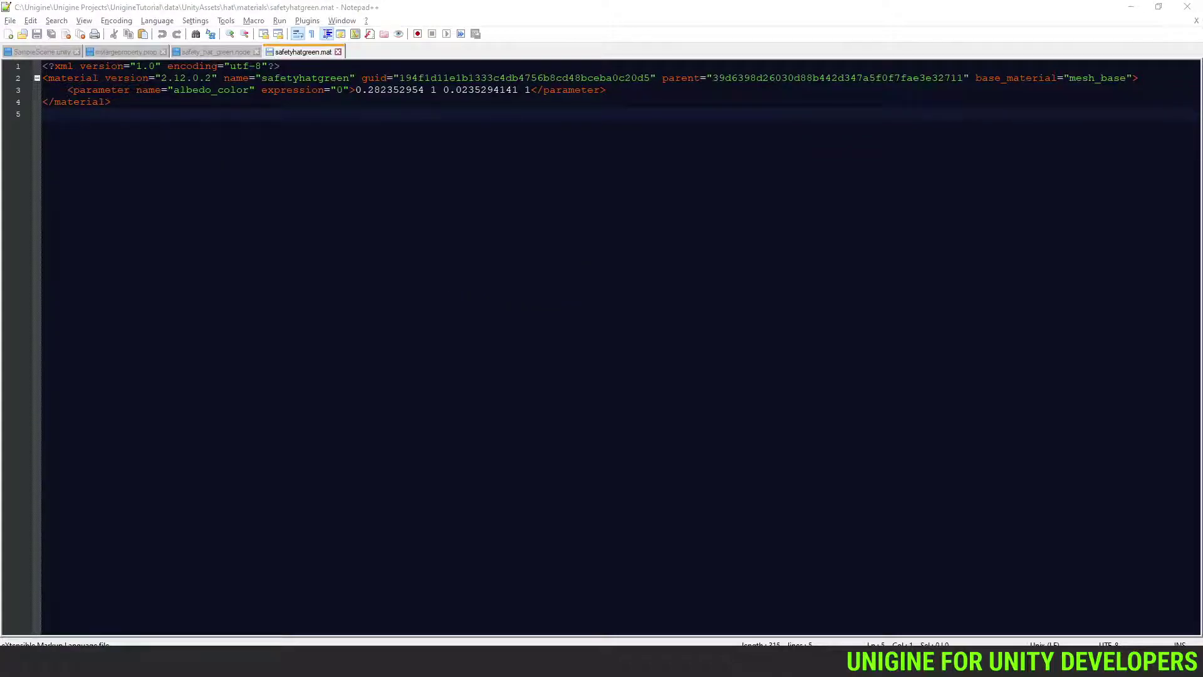
key(alt+Tab)
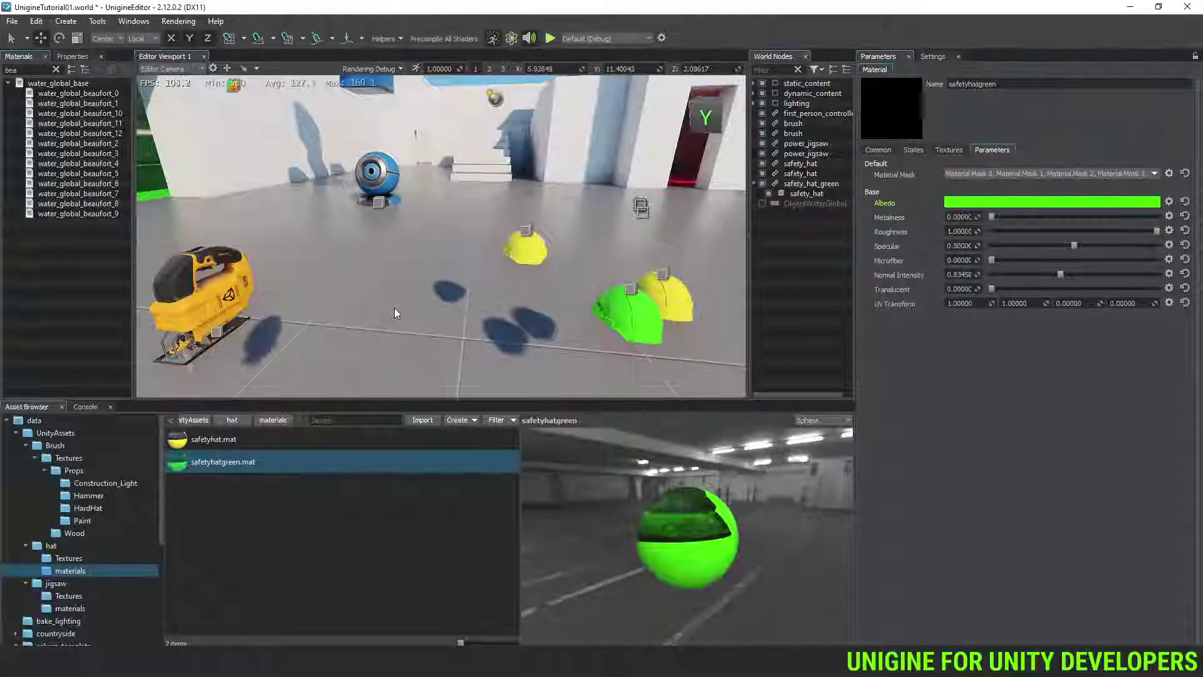
click(241, 441)
Open safetyhat.mat in Notepad++ to review its albedo, shading and normal textures
right_click(251, 438)
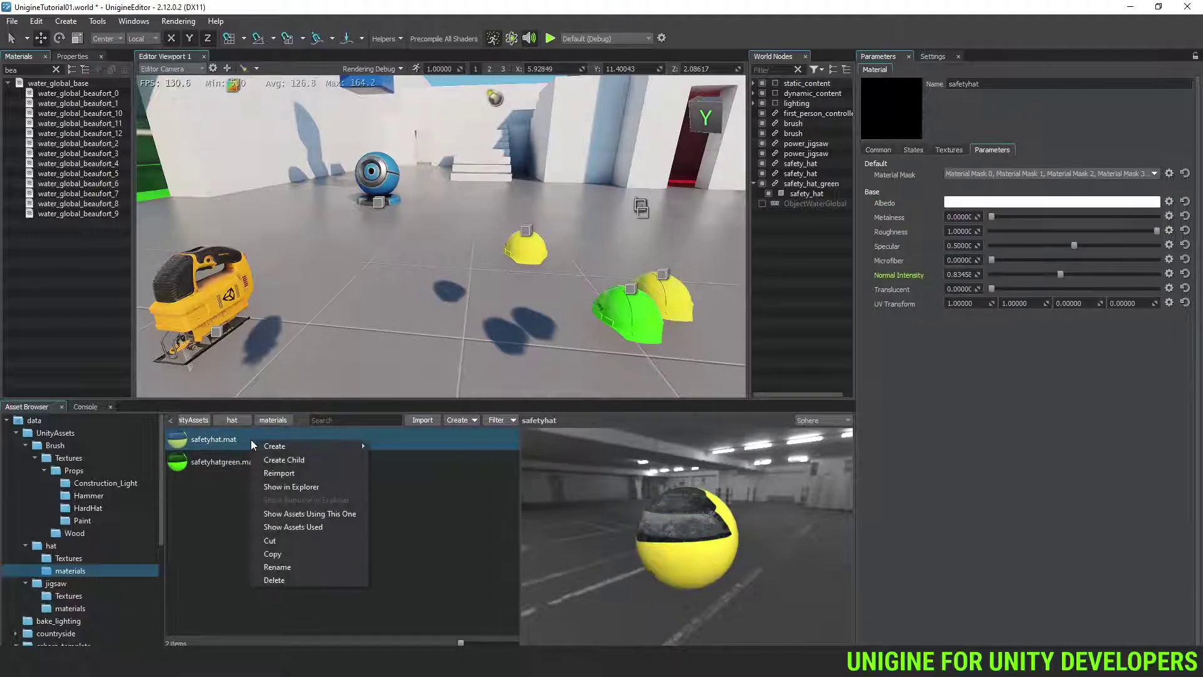
click(313, 489)
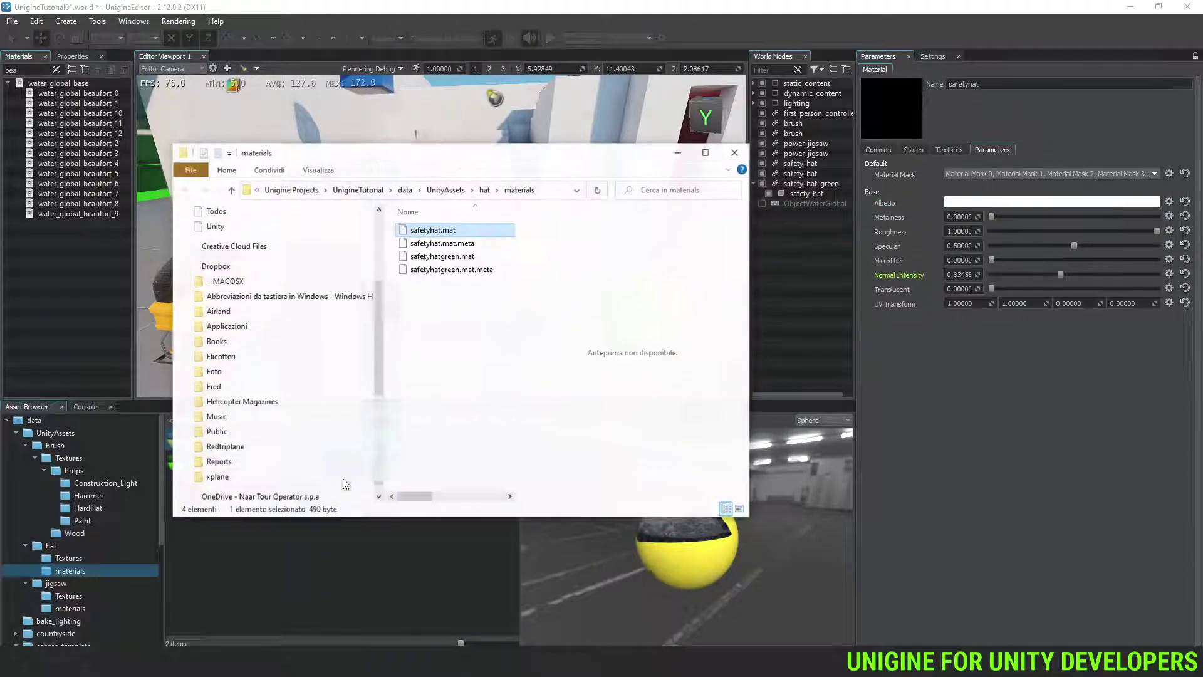
right_click(452, 233)
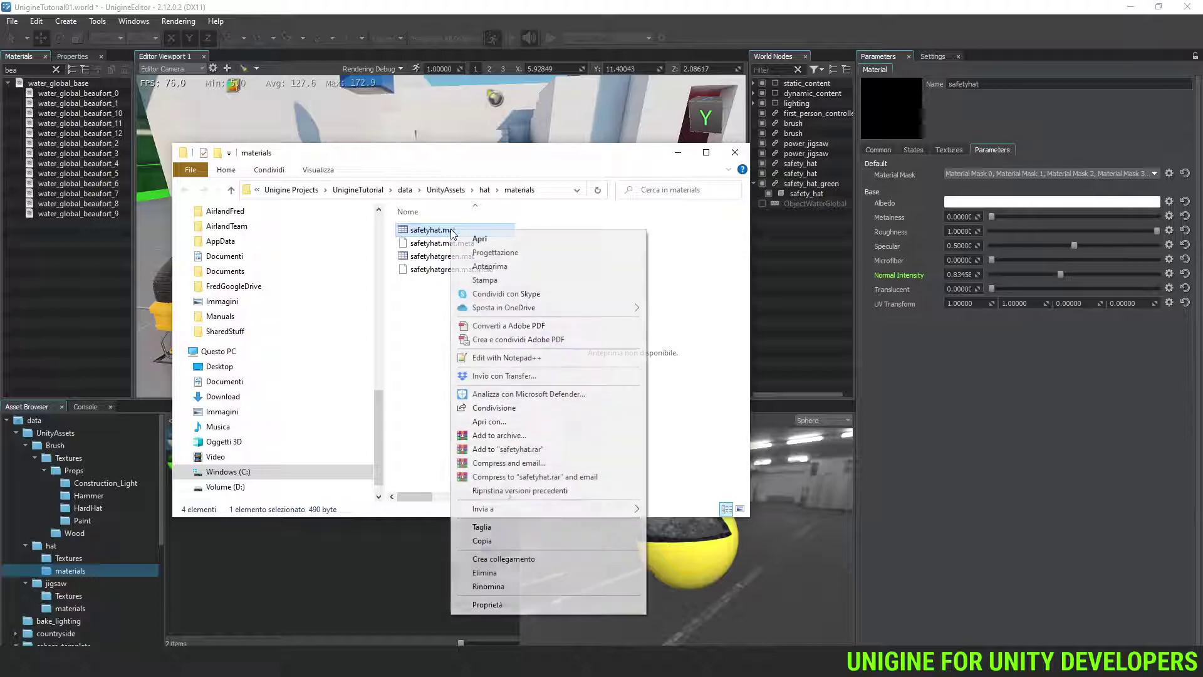
click(525, 357)
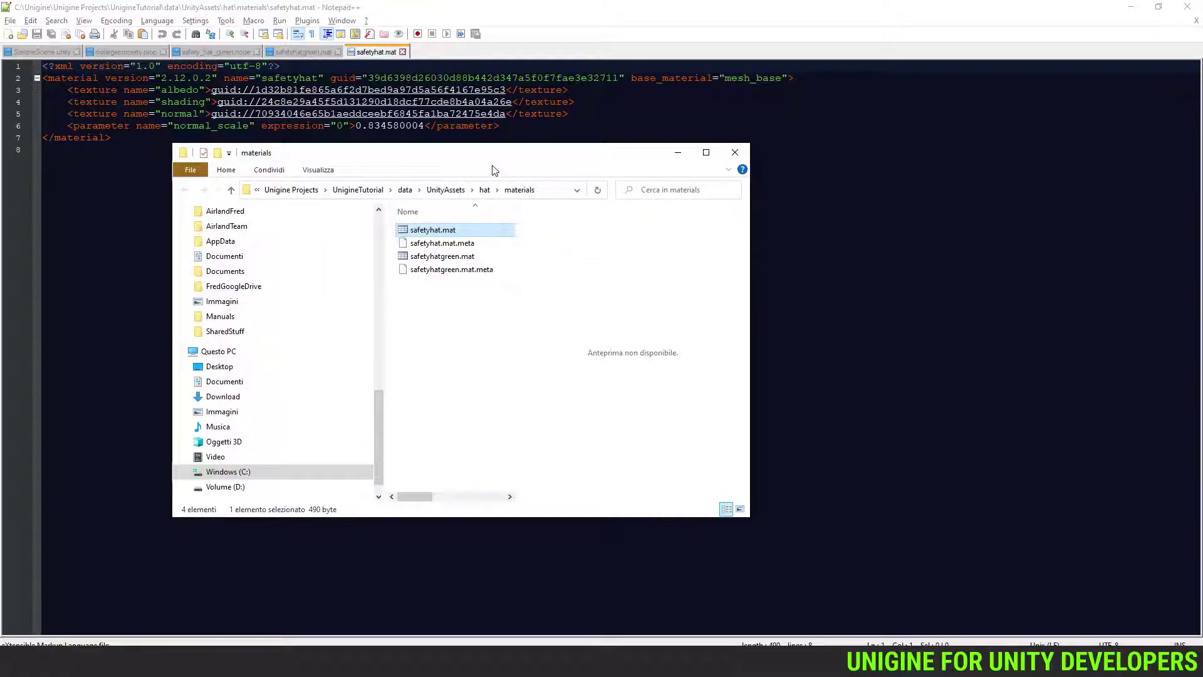
key(alt+Tab)
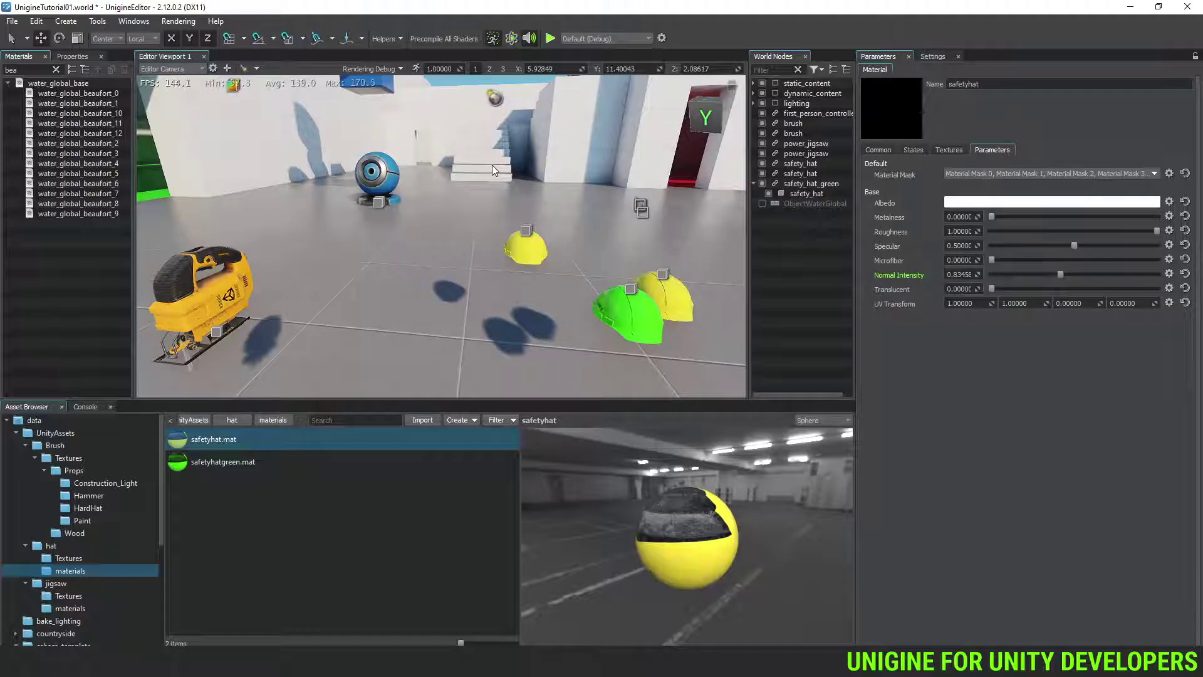
Open hat/Textures and select SafetyHat_Albedo.tif to preview the 512x512 DXT1 texture
click(66, 559)
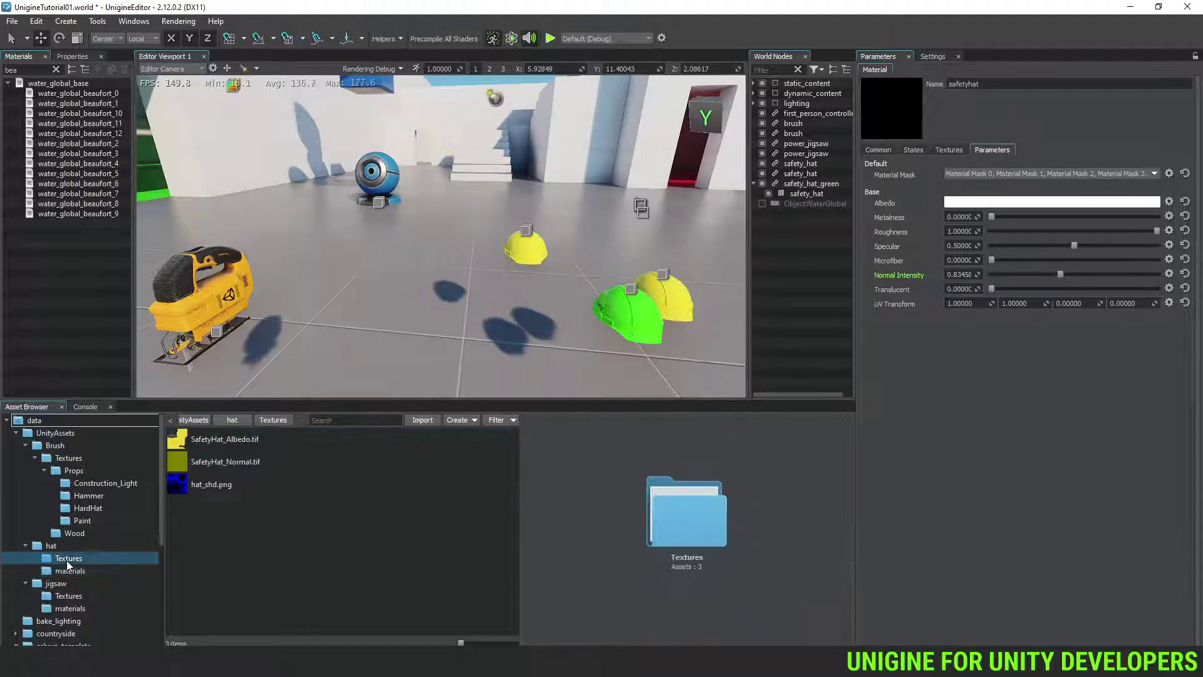
click(228, 440)
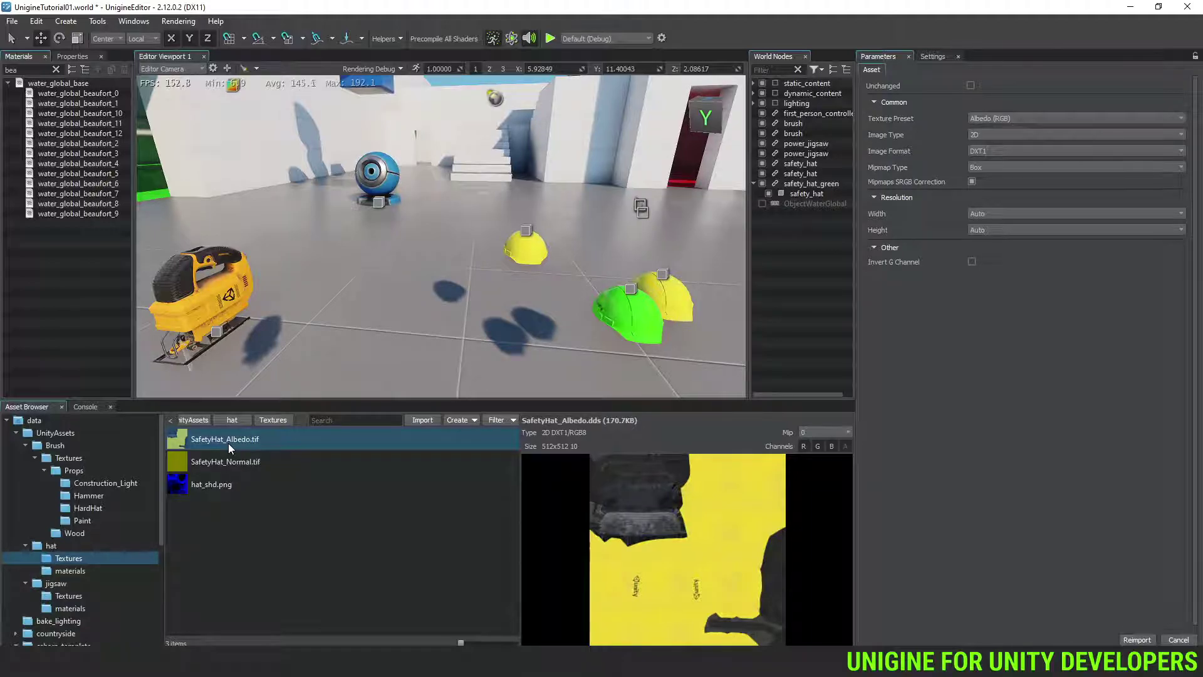
right_click(243, 446)
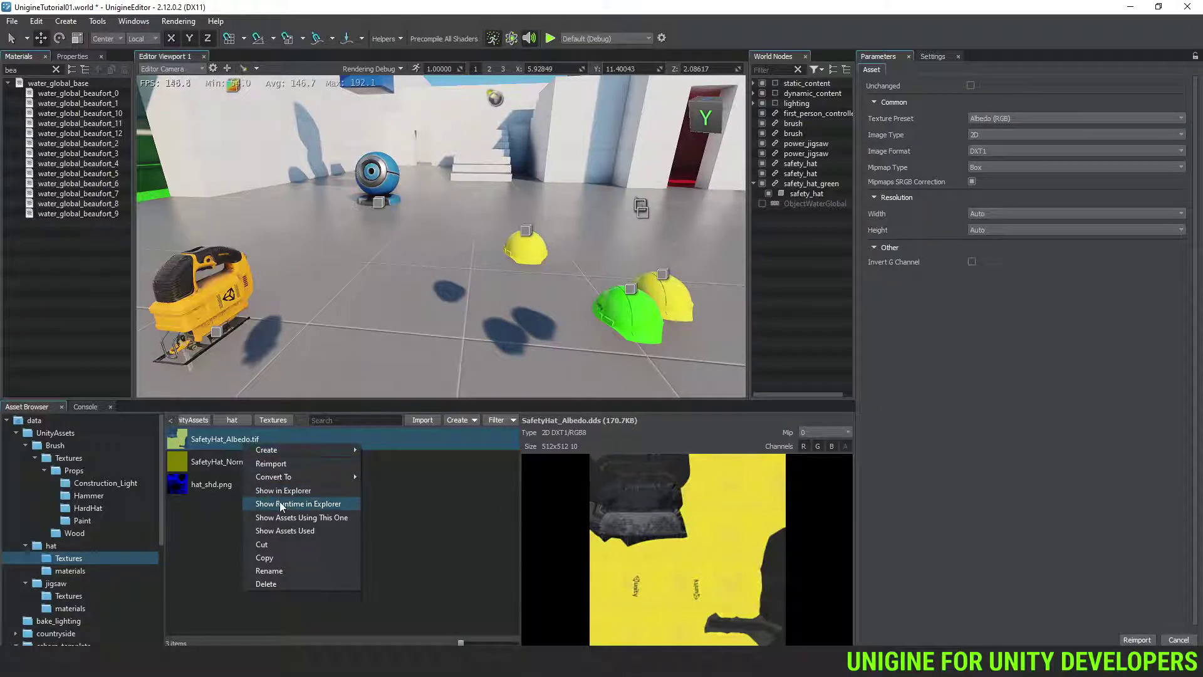
Reveal the texture's runtime .dds files in a maximized Explorer, then browse up to UnigineTutorial
click(316, 505)
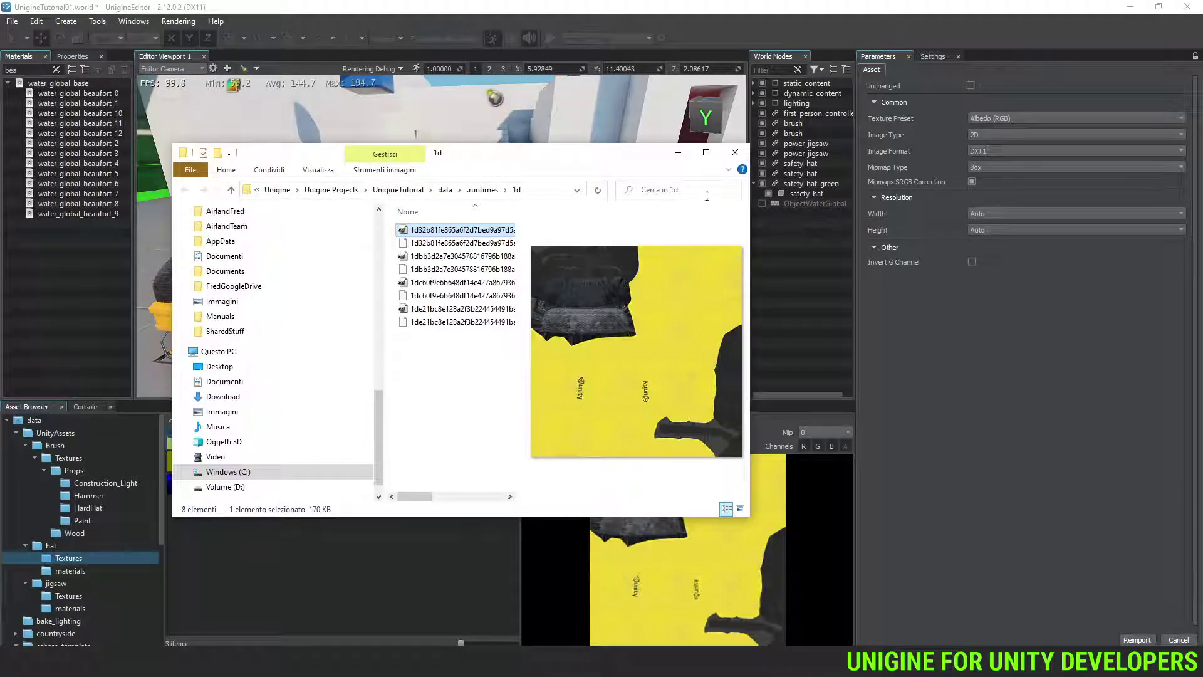
click(706, 152)
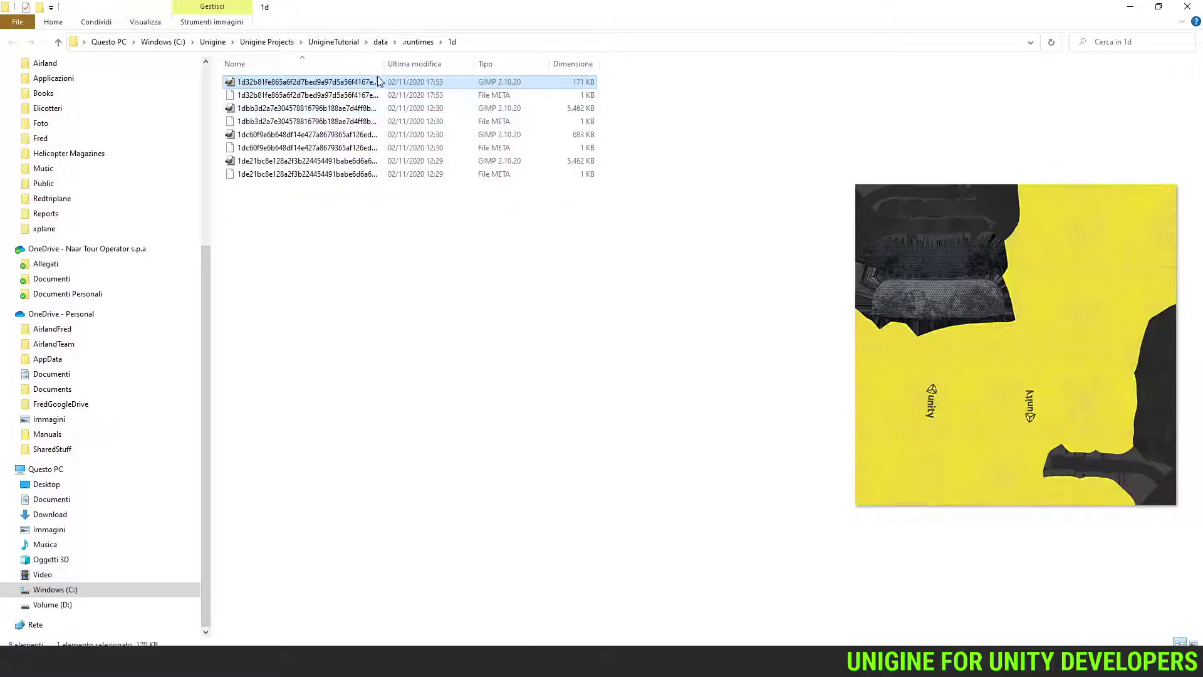
drag(385, 62, 525, 72)
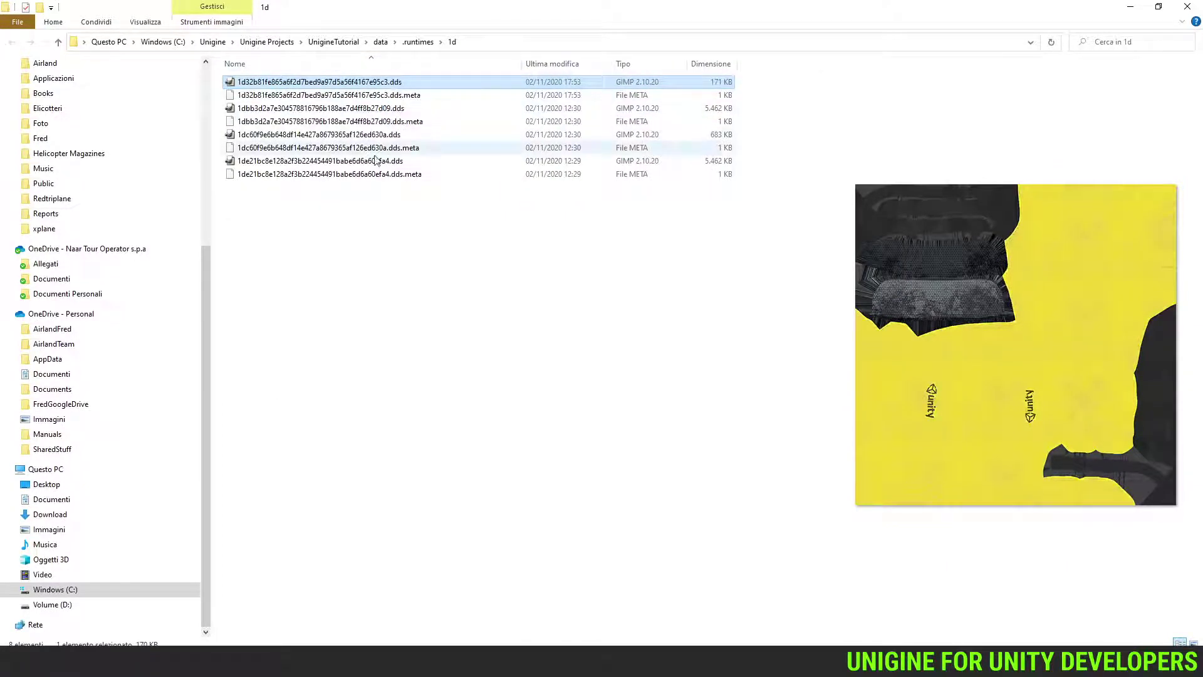
click(401, 111)
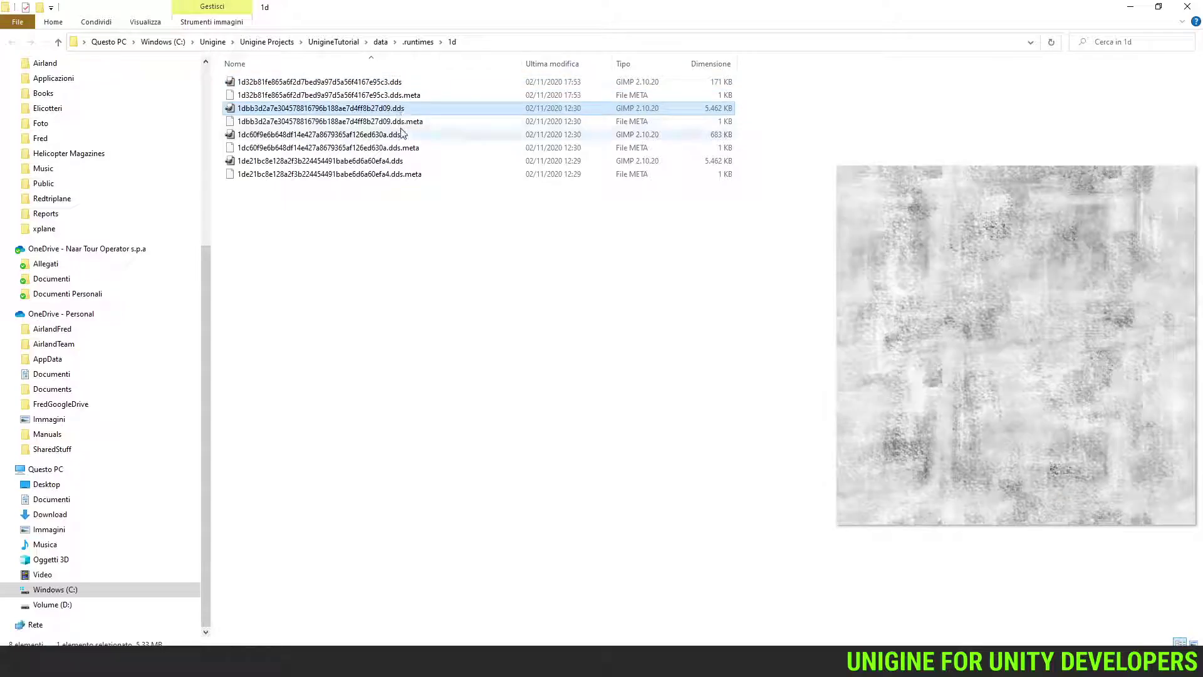
click(405, 134)
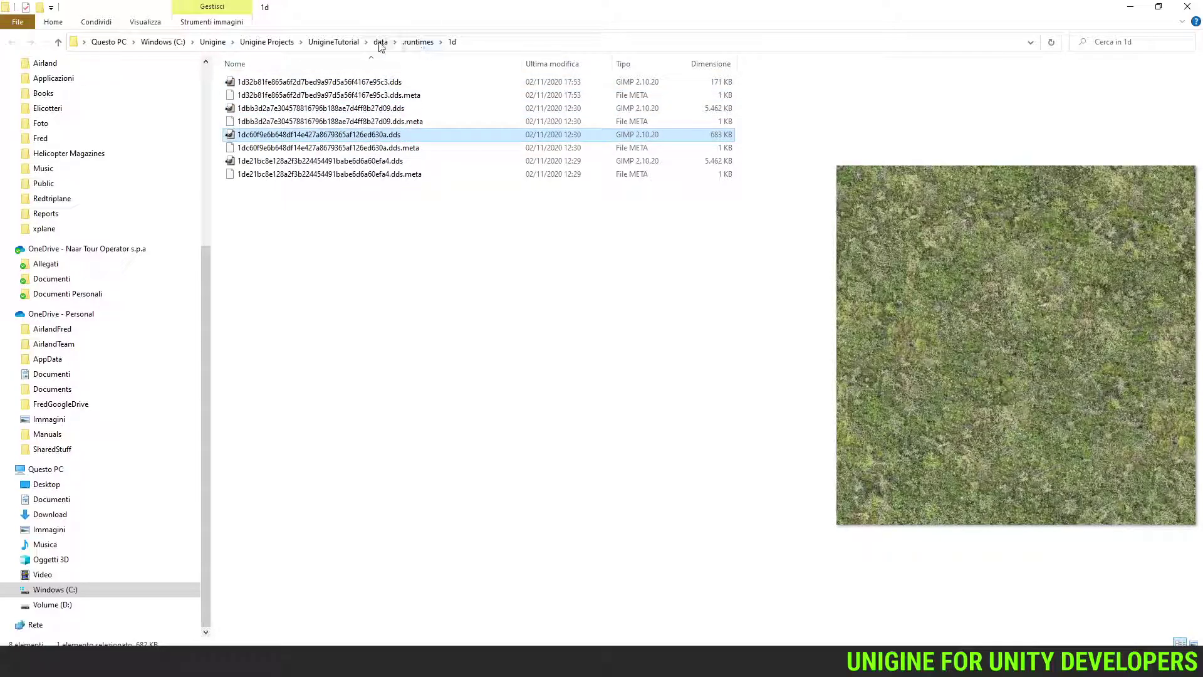
click(381, 42)
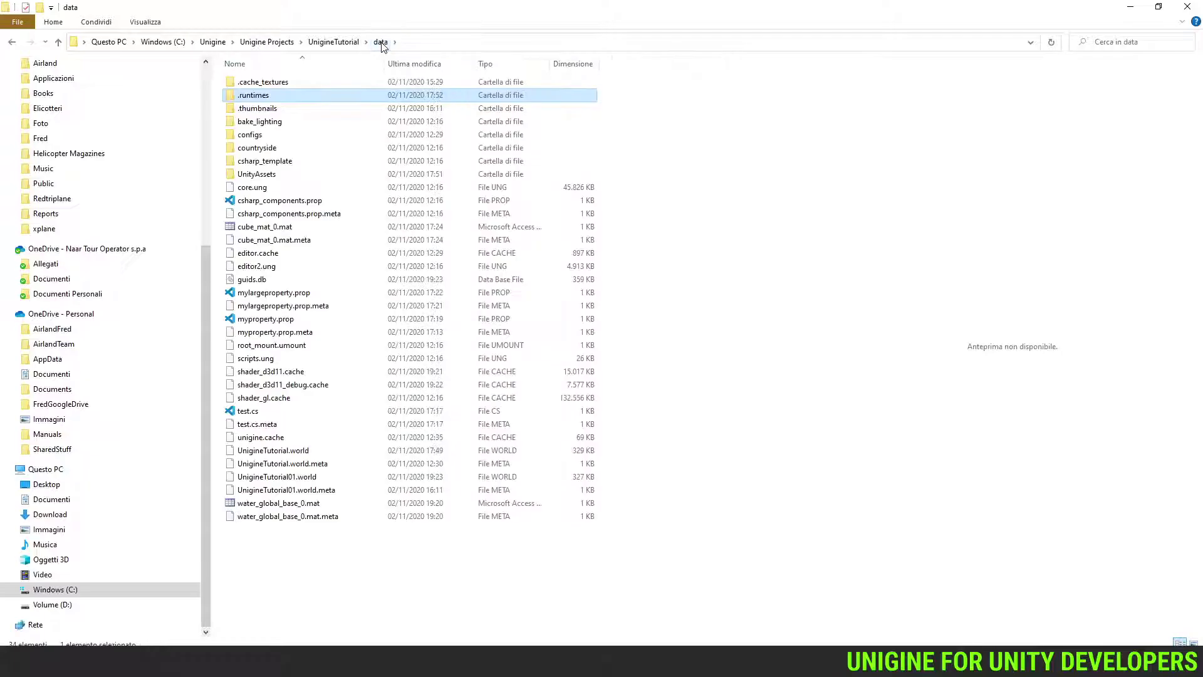
click(341, 42)
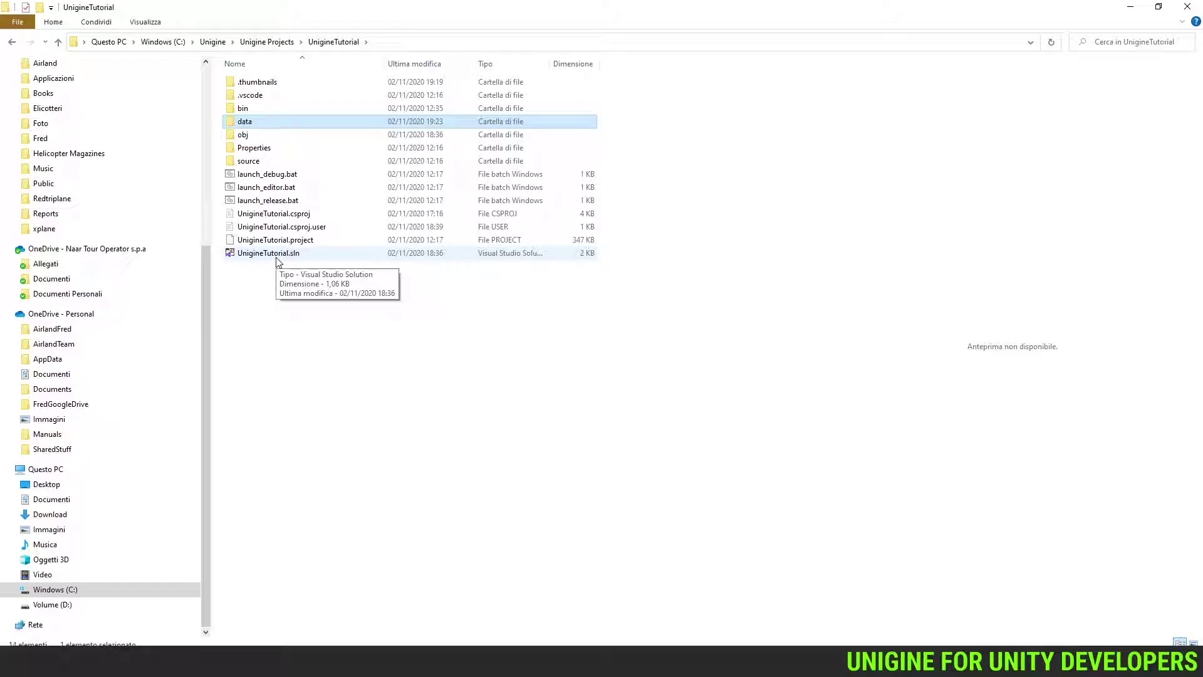
Browse the data/.runtimes cache subfolders, go up to Unigine Projects, and return to UnigineEditor
double_click(272, 124)
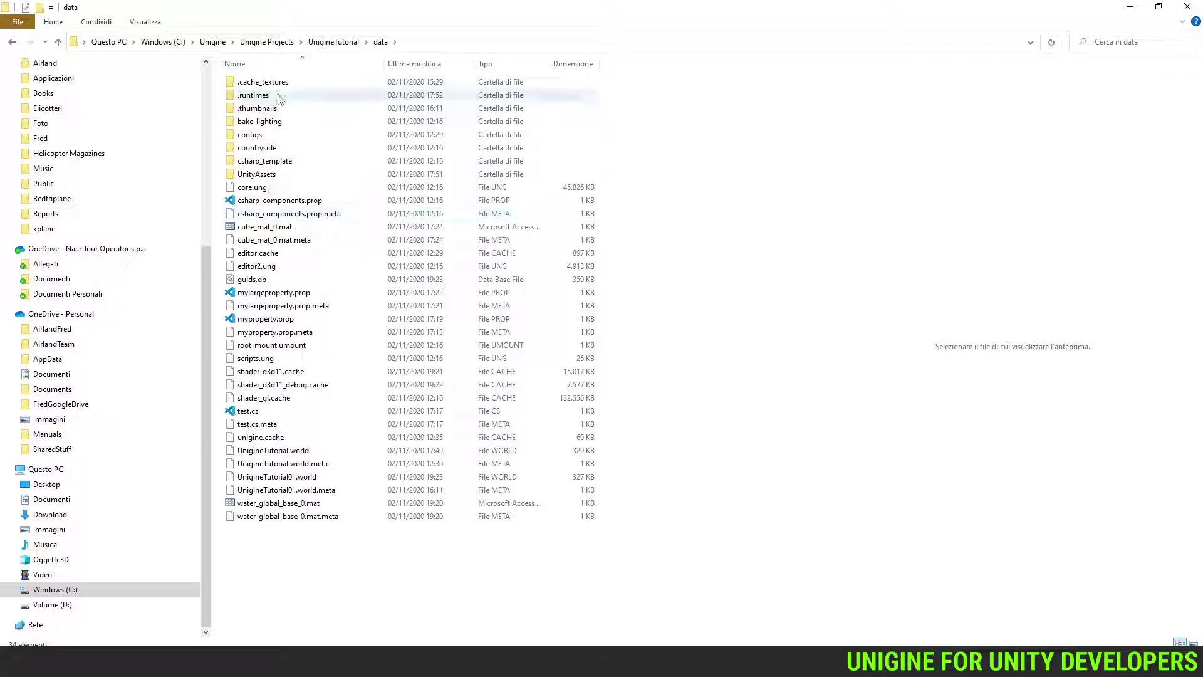
double_click(278, 97)
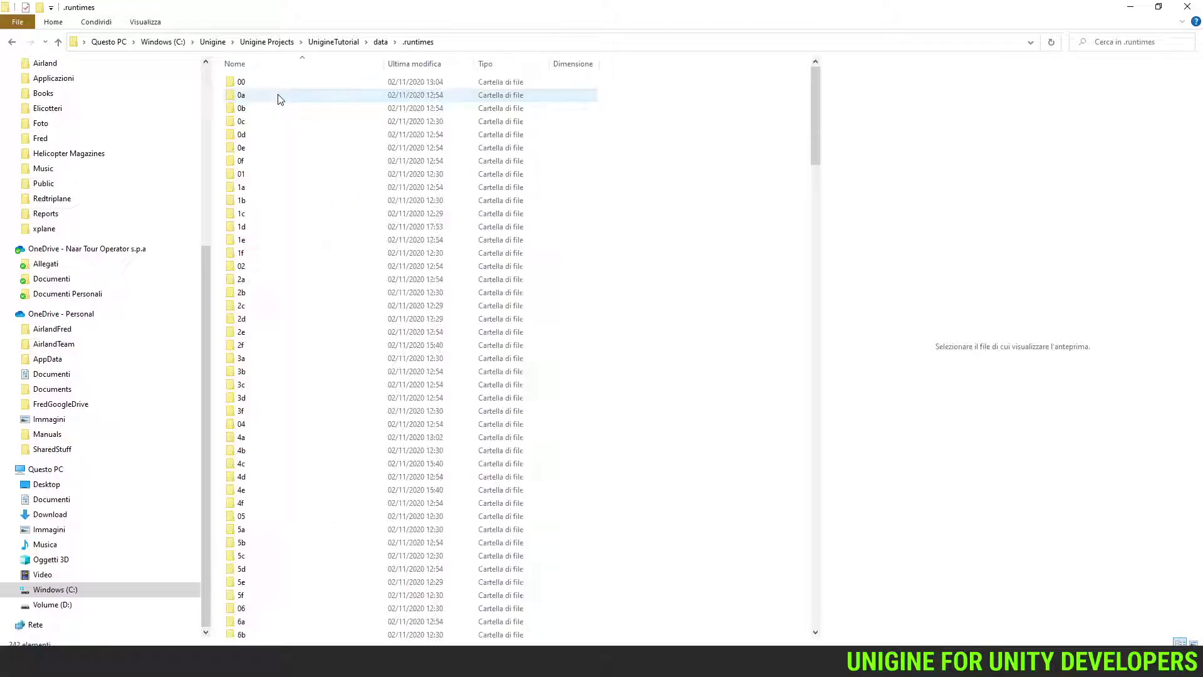
scroll(314, 163, down, 20)
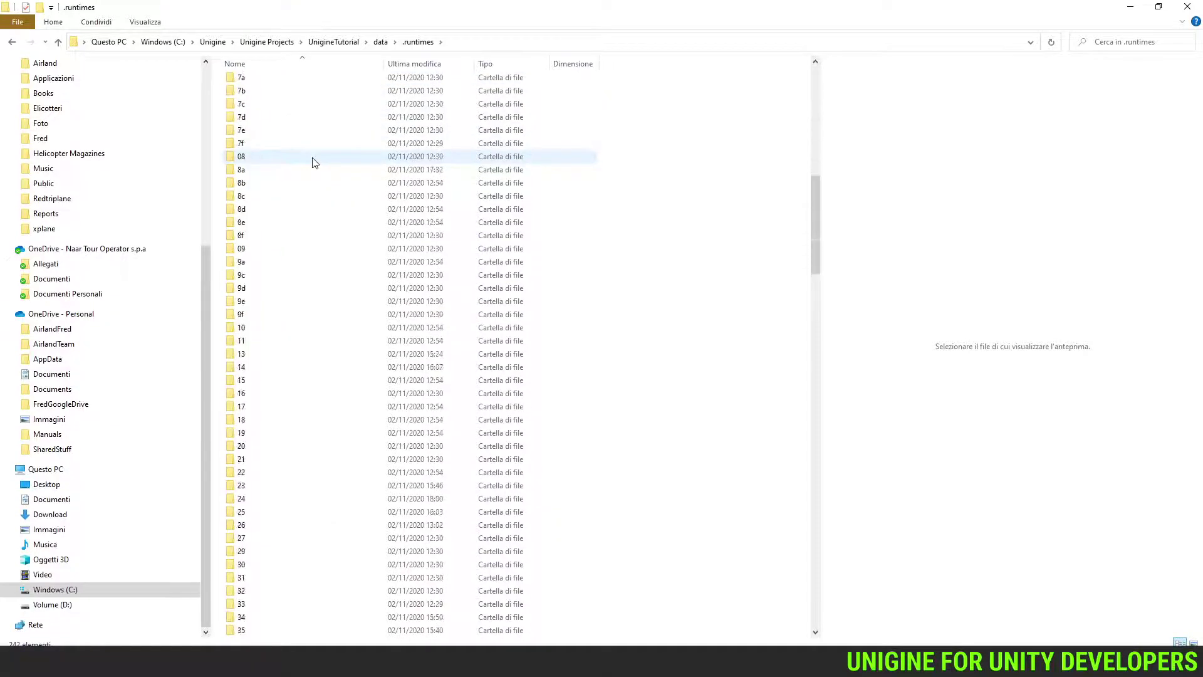
scroll(315, 164, up, 20)
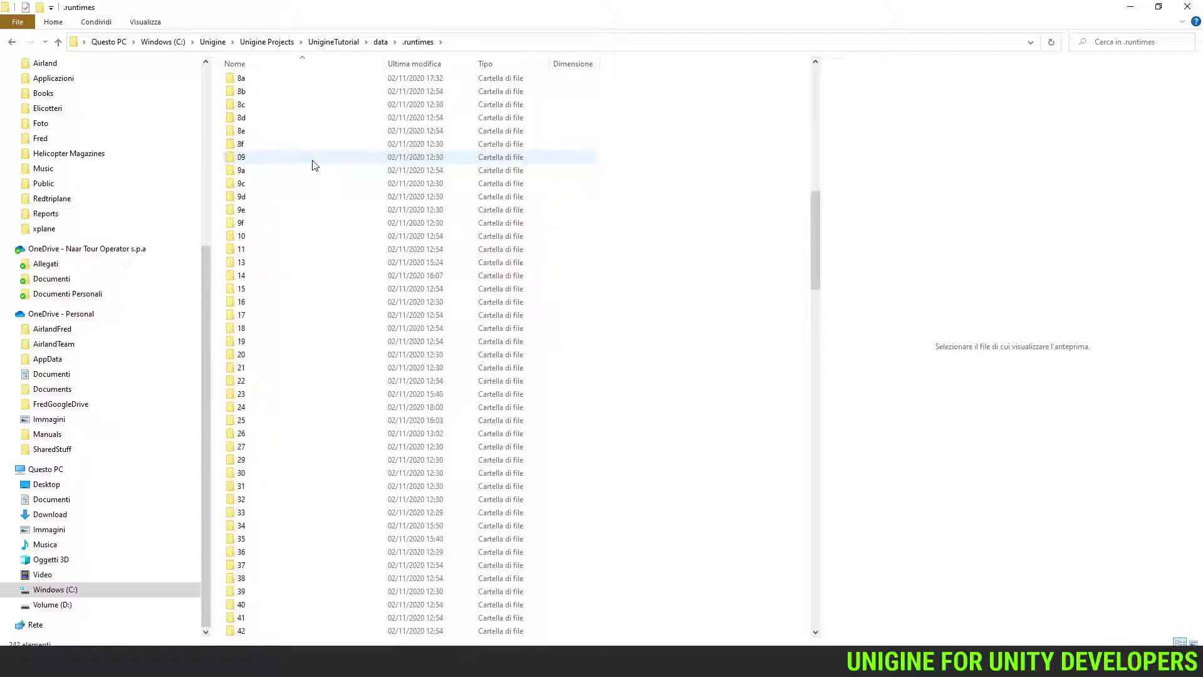
click(267, 41)
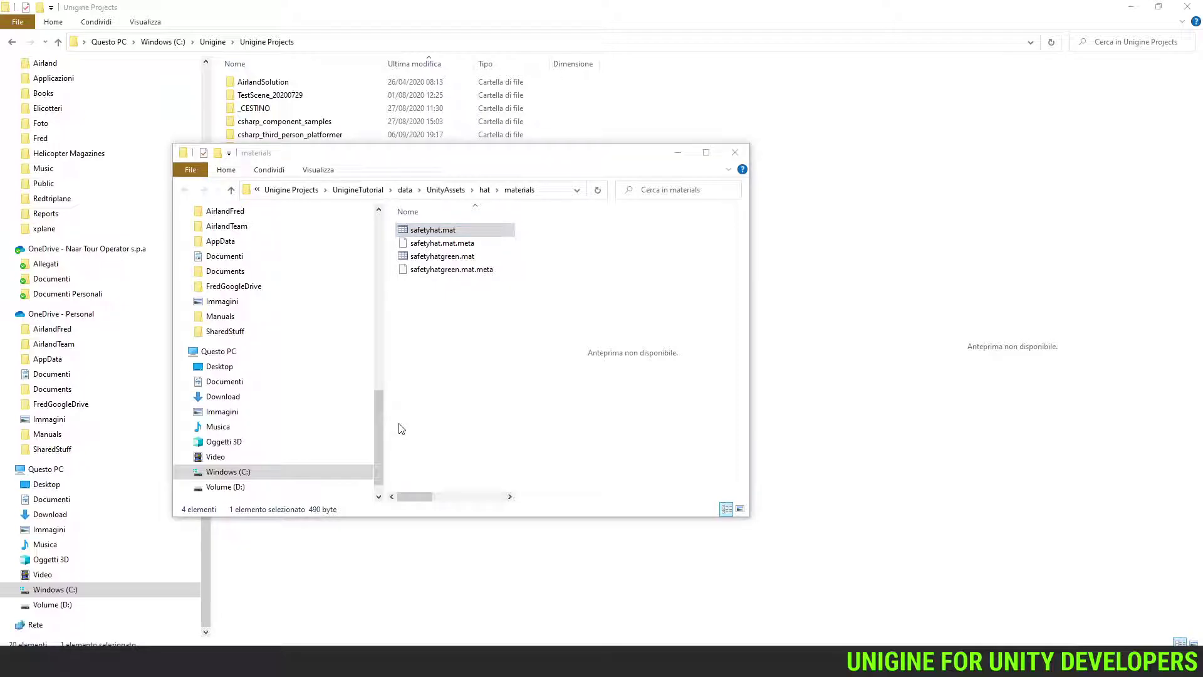
key(alt+Tab)
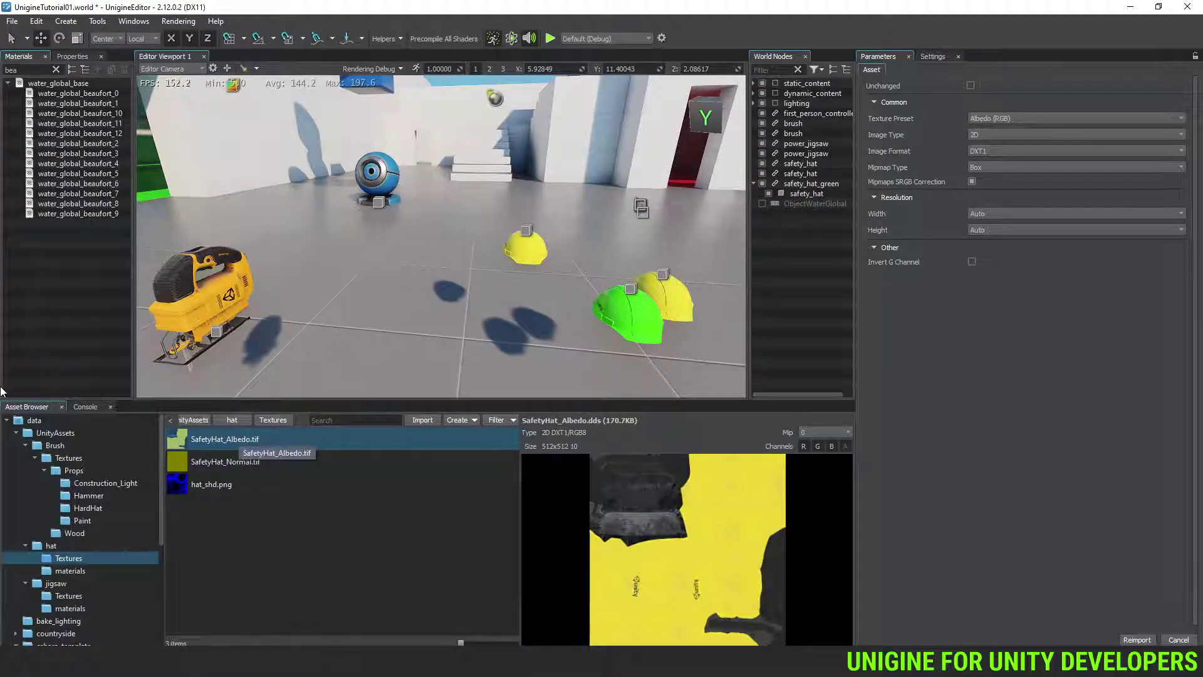
Import SafetyHat_Albedo's runtime .dds file from .runtimes into the hat/Textures assets
right_click(263, 441)
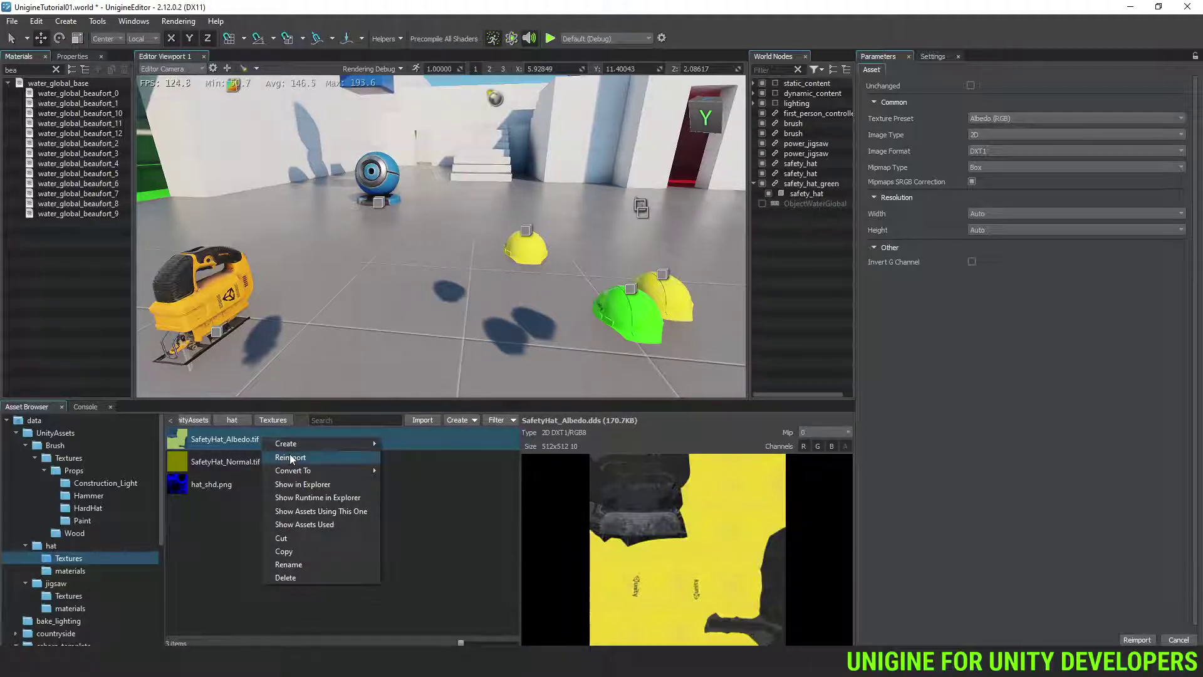
click(316, 498)
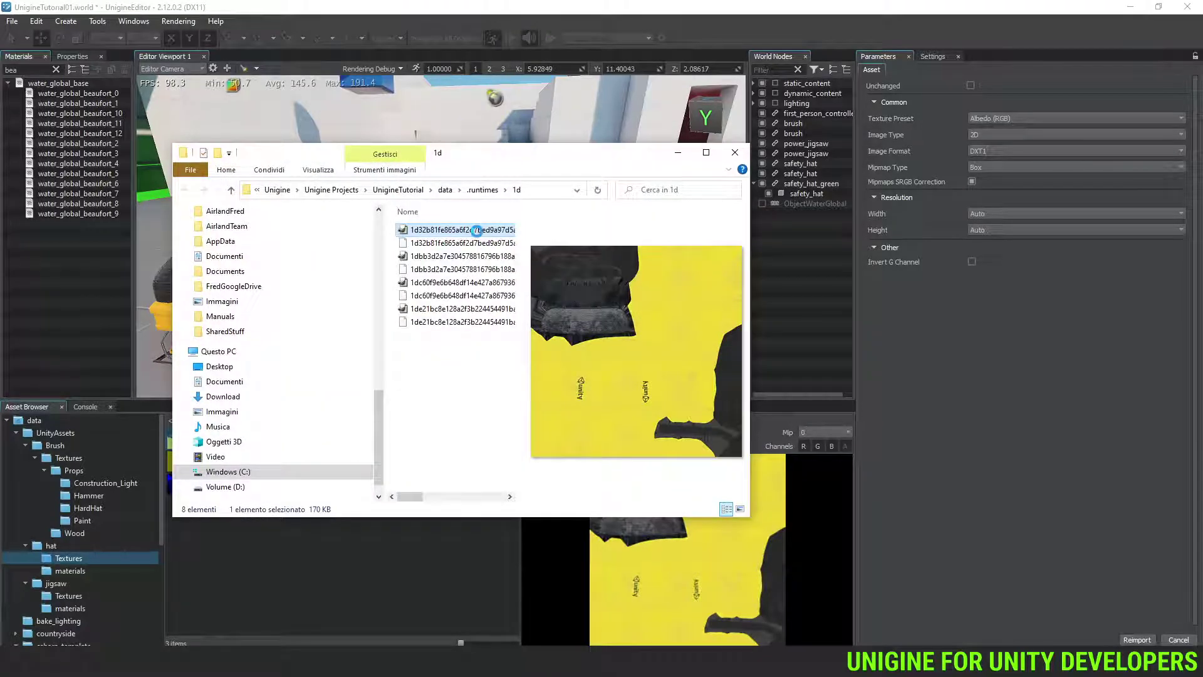
right_click(480, 235)
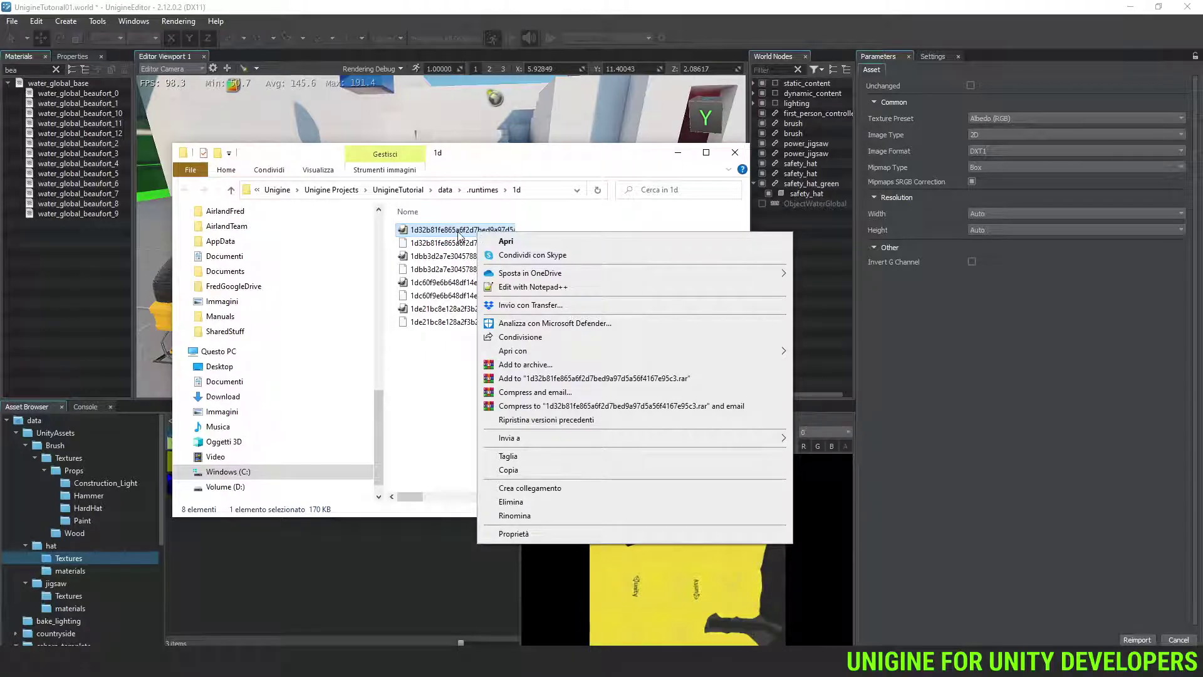
key(Escape)
drag(354, 522, 345, 601)
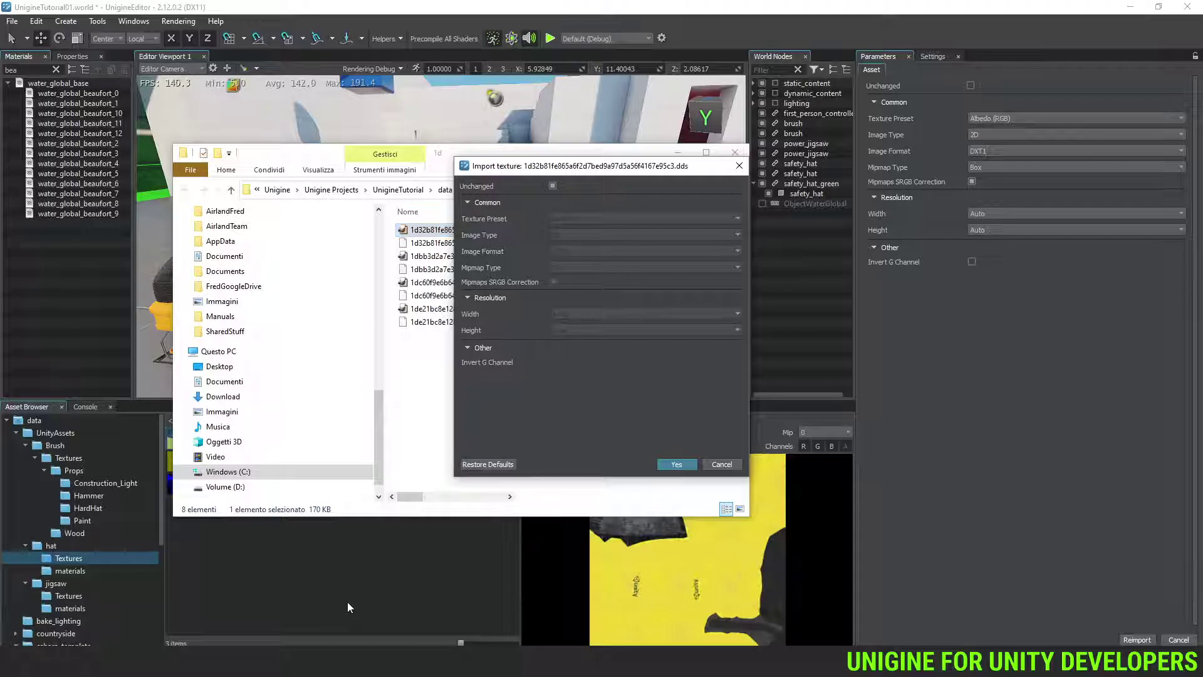
click(661, 462)
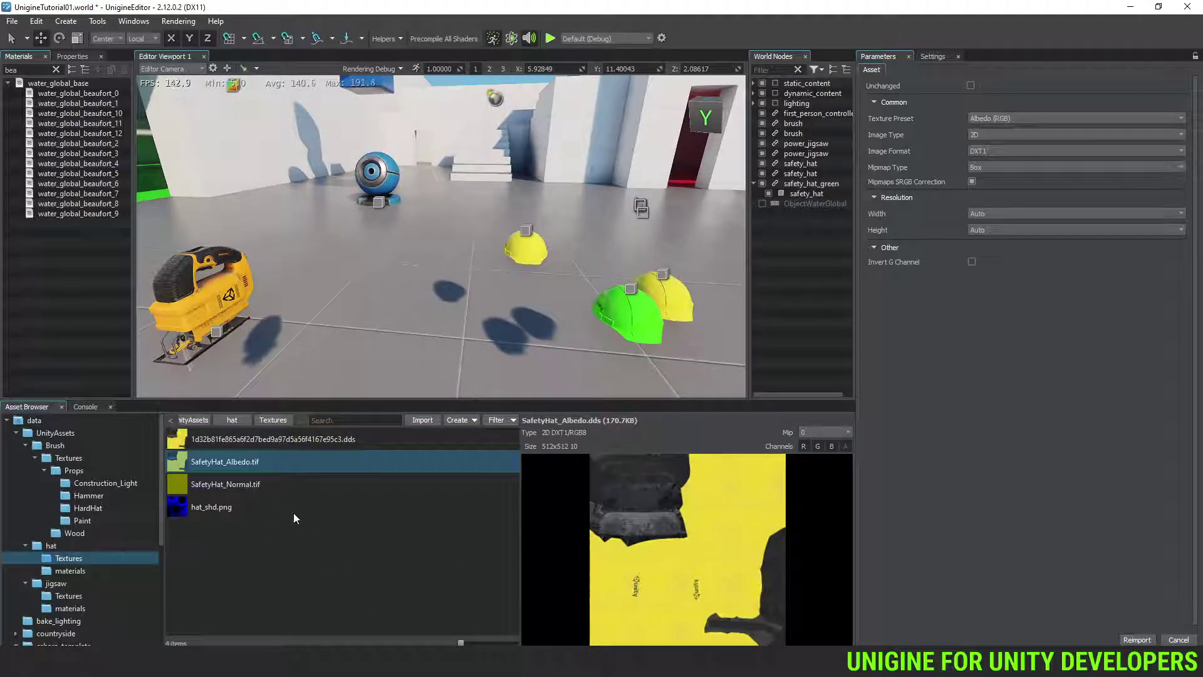
Rename 1d32b81fe865a6f2d7bed9a97d5a56f4167e95c3.dds in hat/Textures to safetyHatdds.dds
click(261, 441)
key(F2)
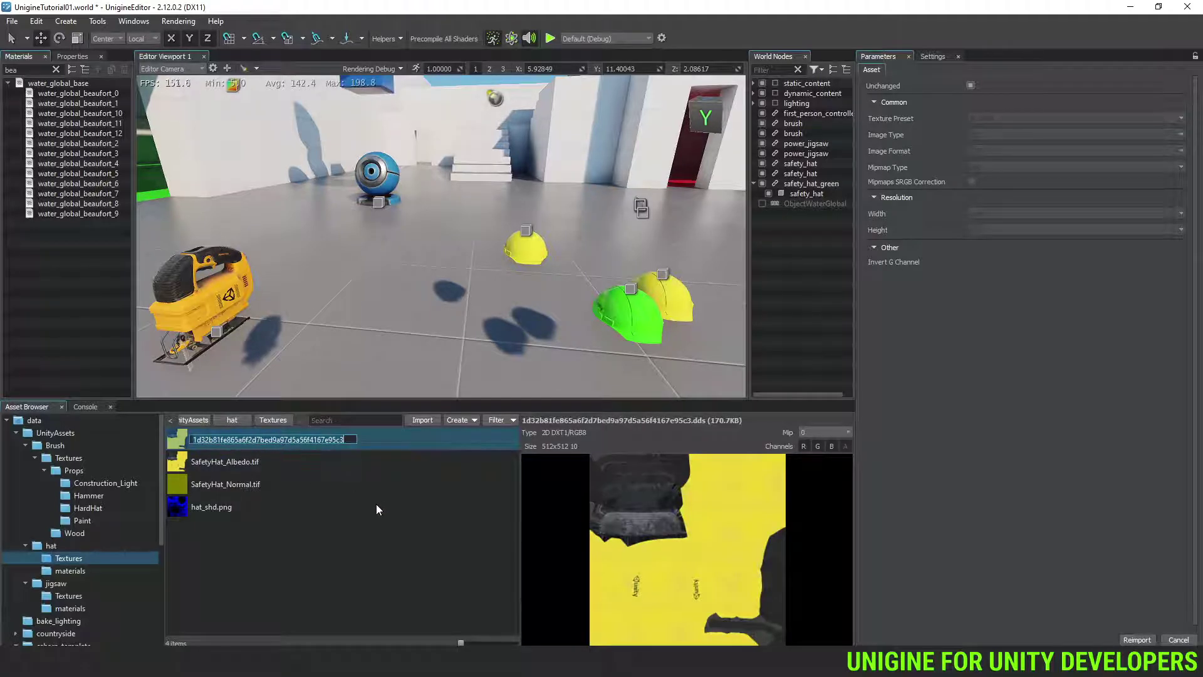
text(safe)
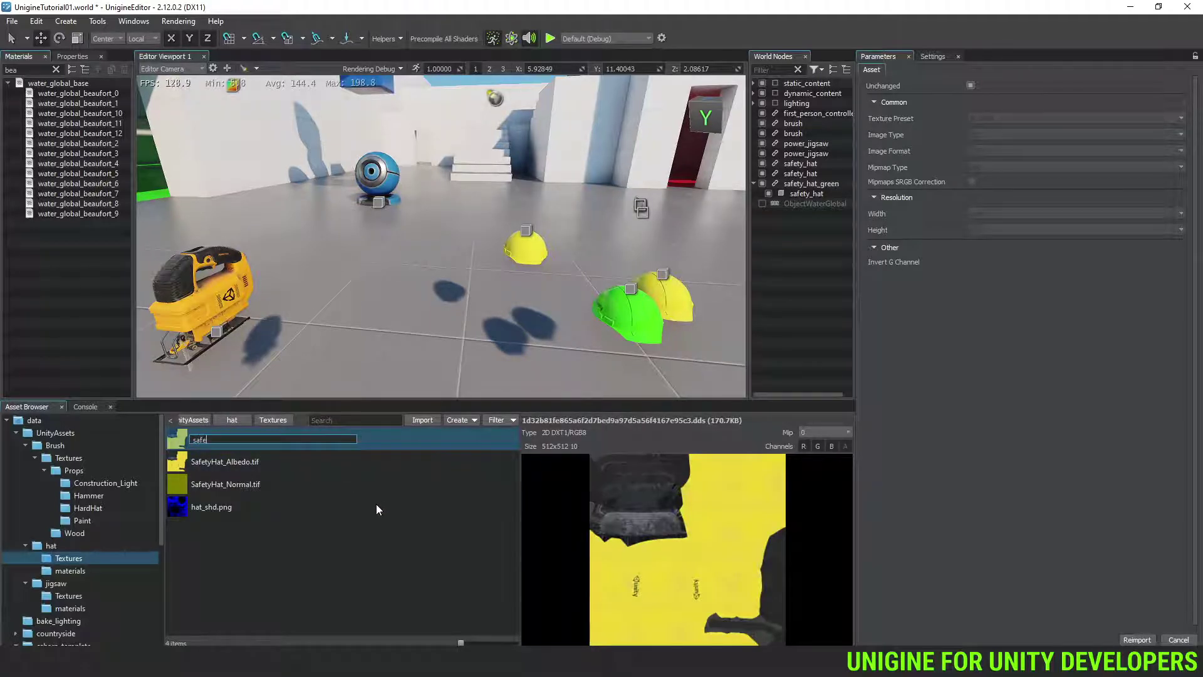
text(tyHatdds)
key(Return)
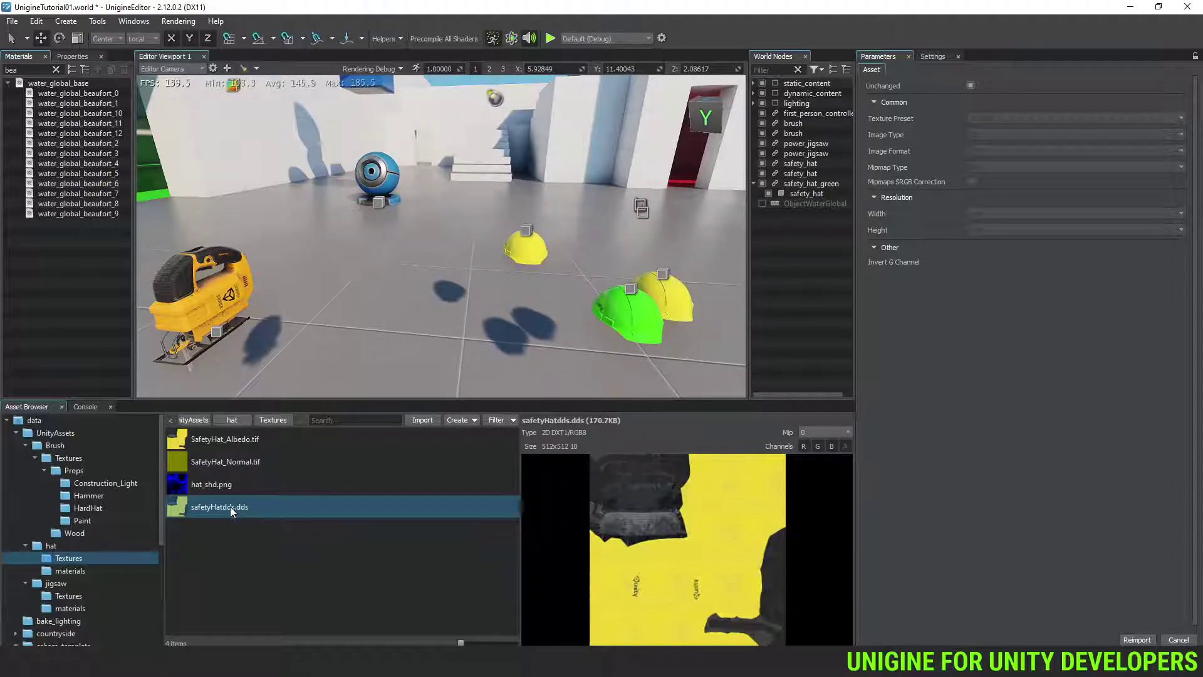
Reveal the runtime files of safety_hat.mesh inside SafetyHat.fbx in the .runtimes/6c folder
click(236, 420)
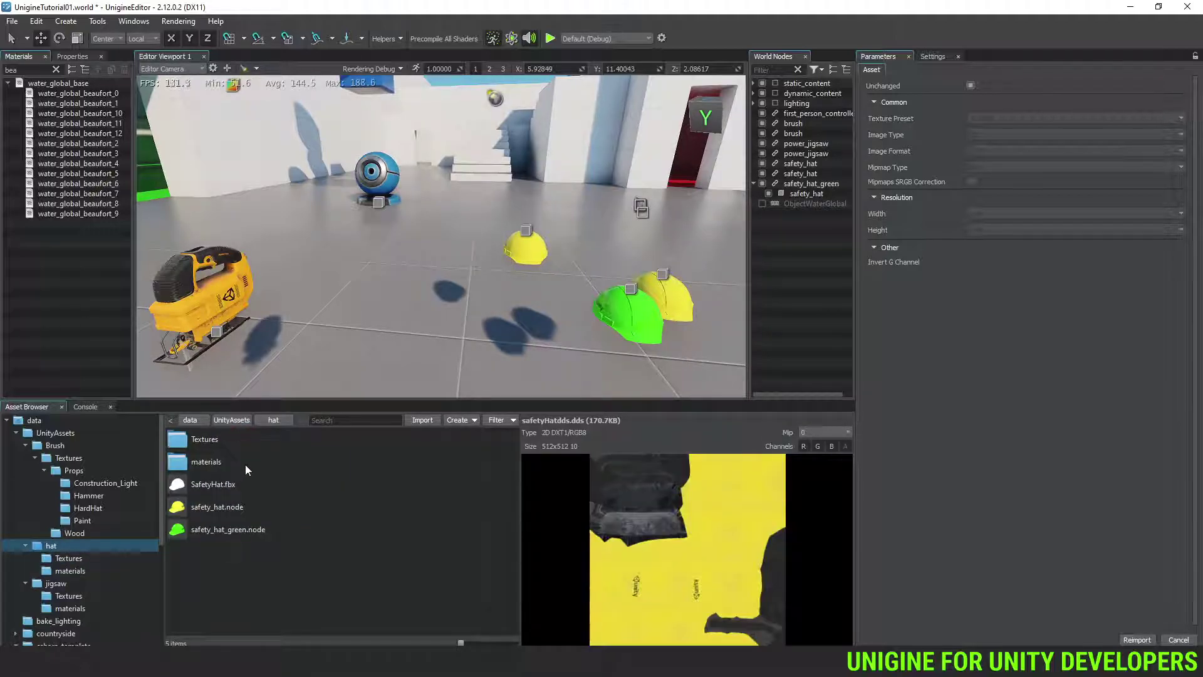
click(221, 487)
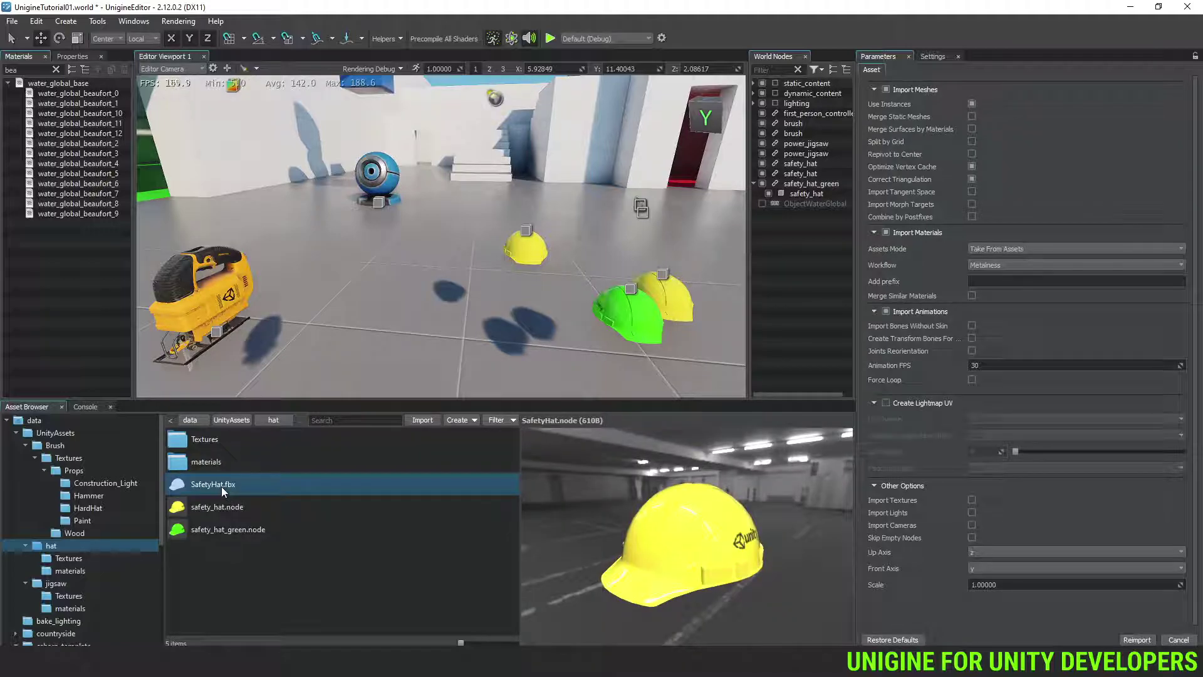
double_click(222, 488)
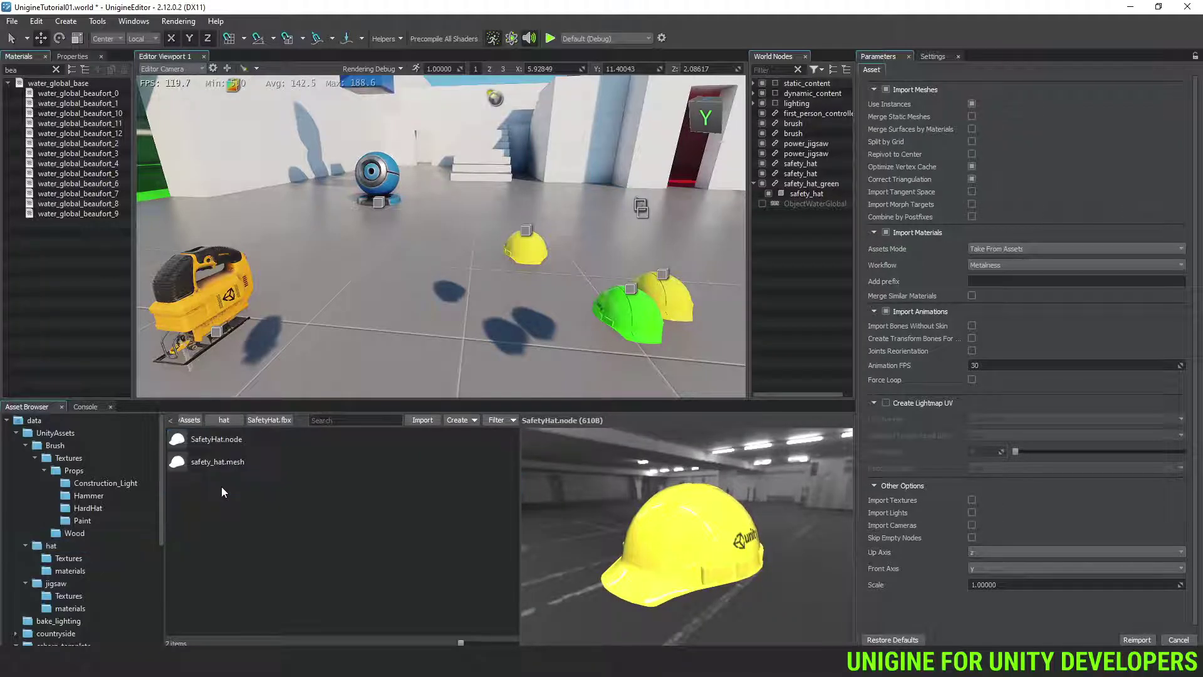
click(235, 462)
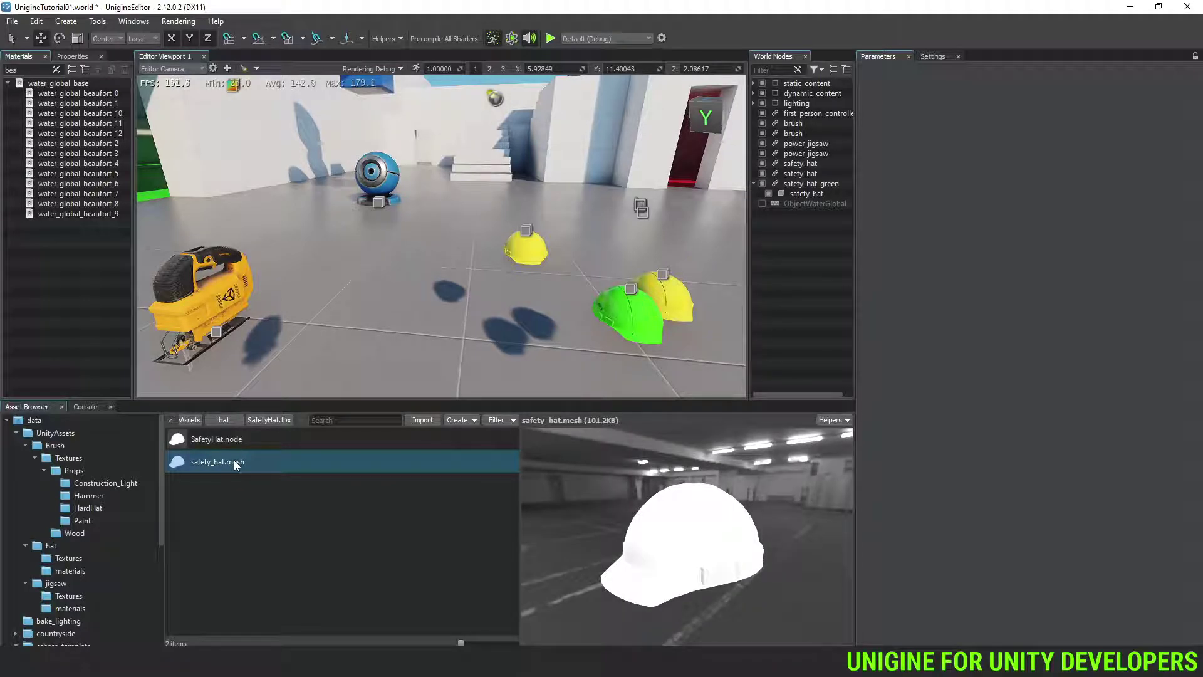
right_click(236, 464)
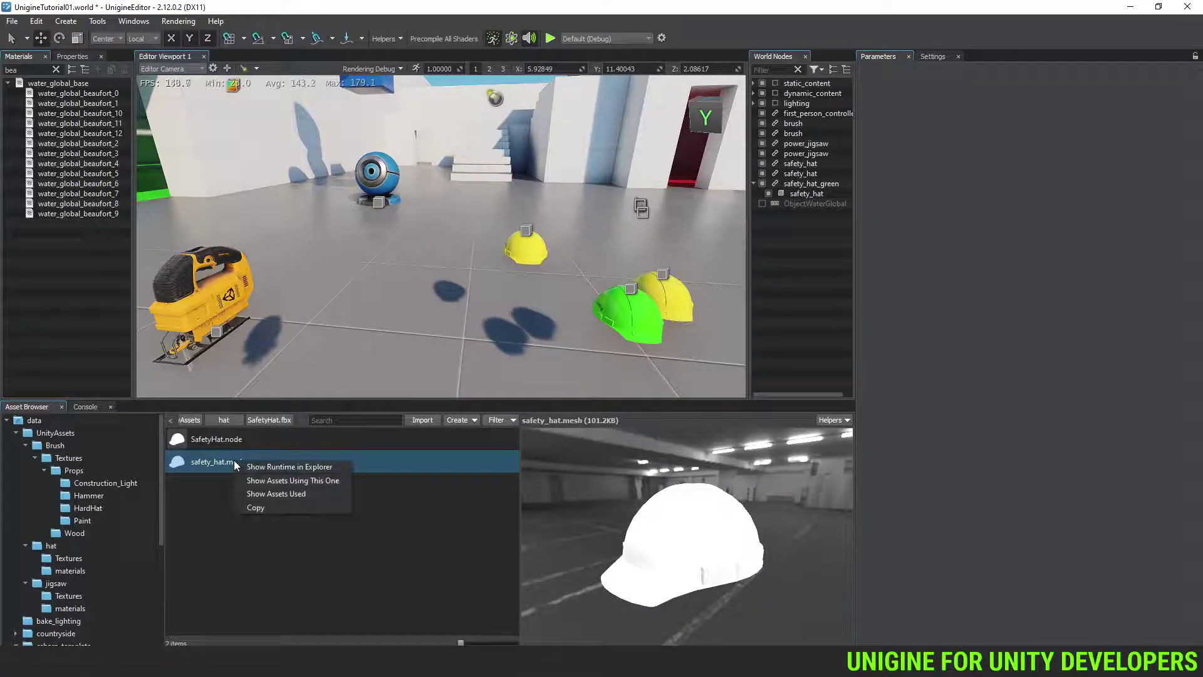
click(317, 466)
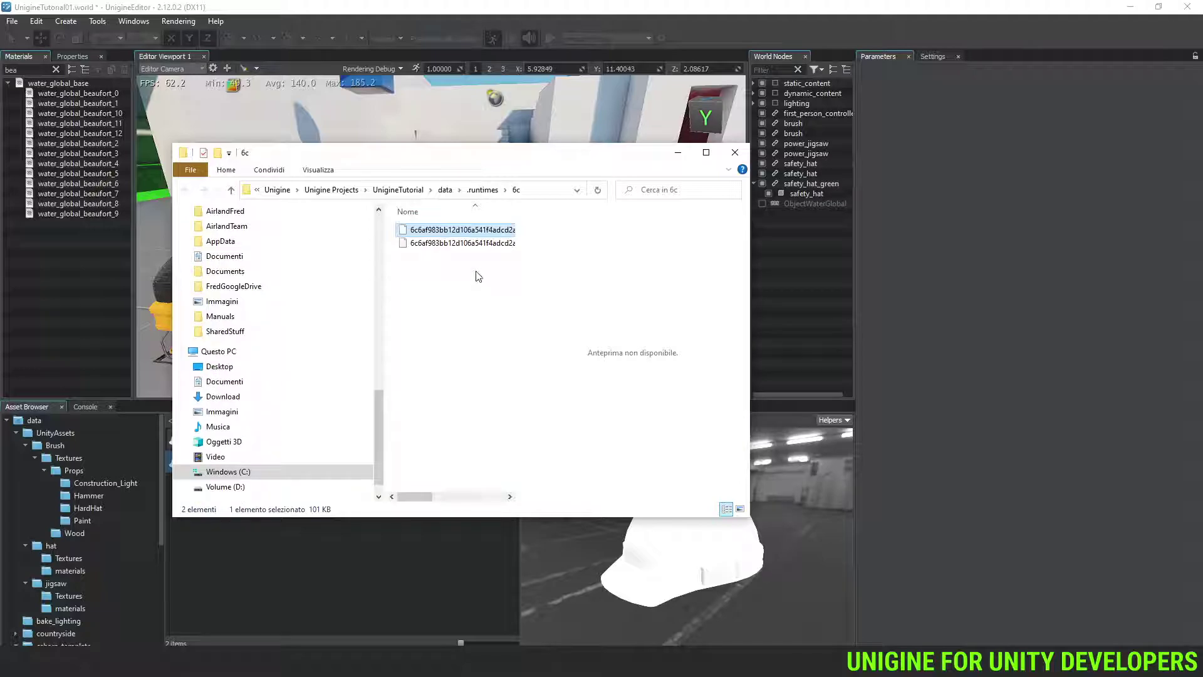
Maximize Explorer and widen the Name column to read the mesh runtime file names, then close it
click(705, 153)
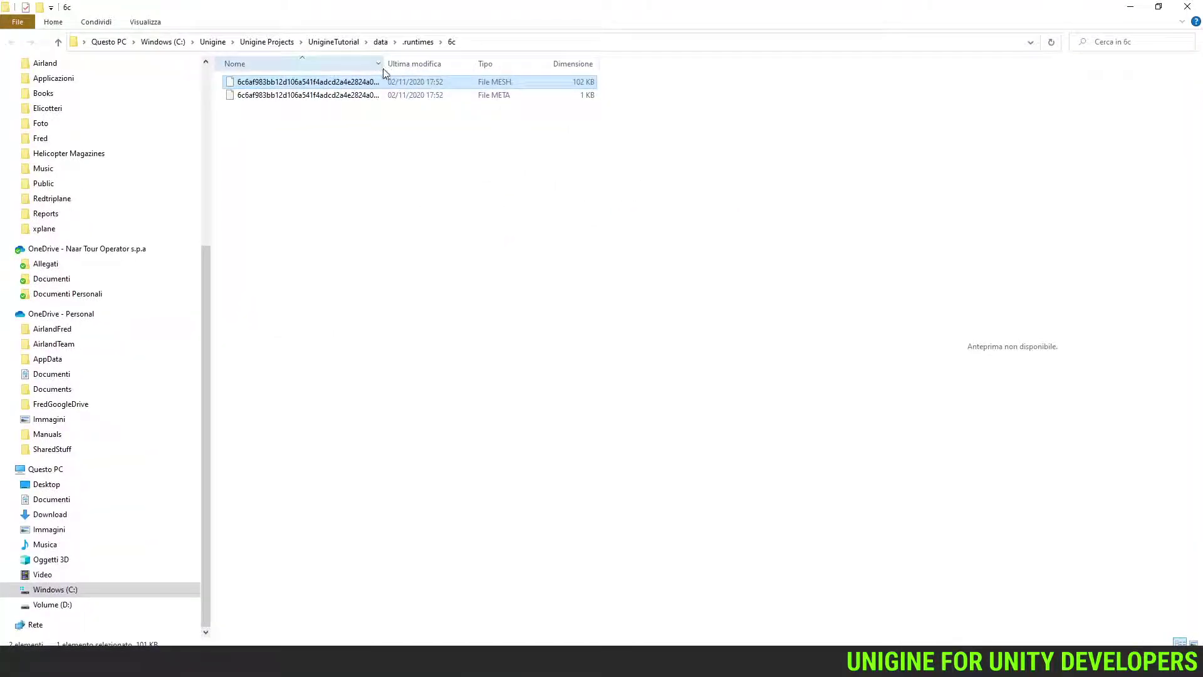
drag(384, 67, 495, 62)
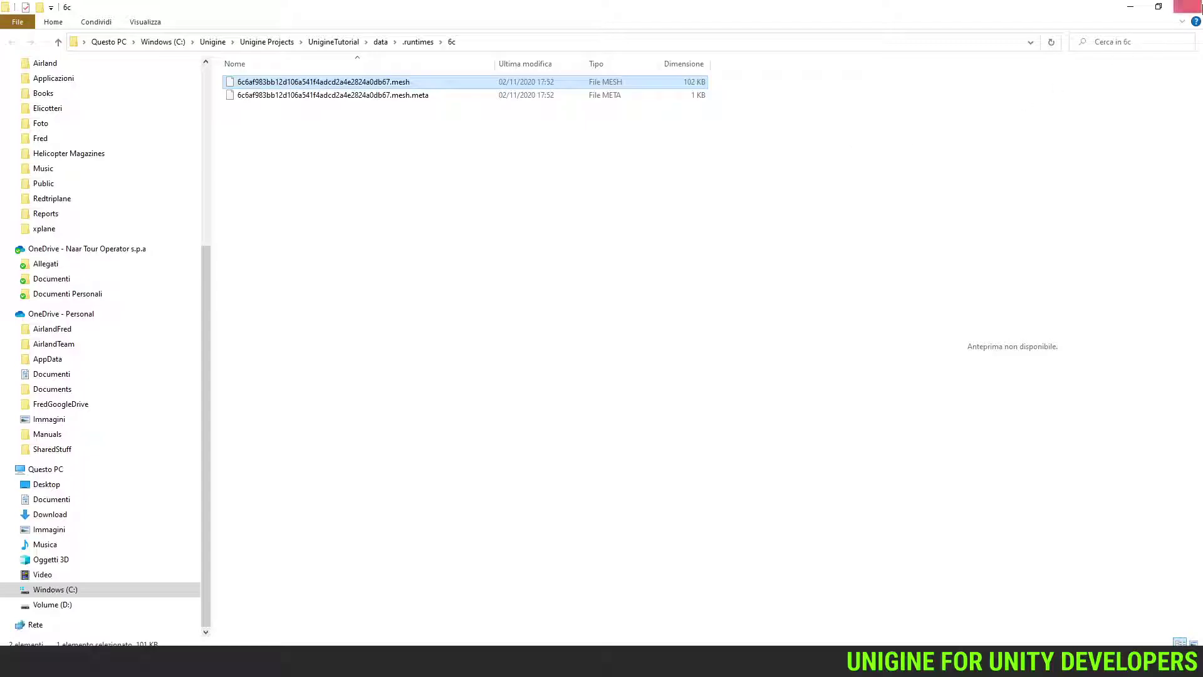
click(1188, 6)
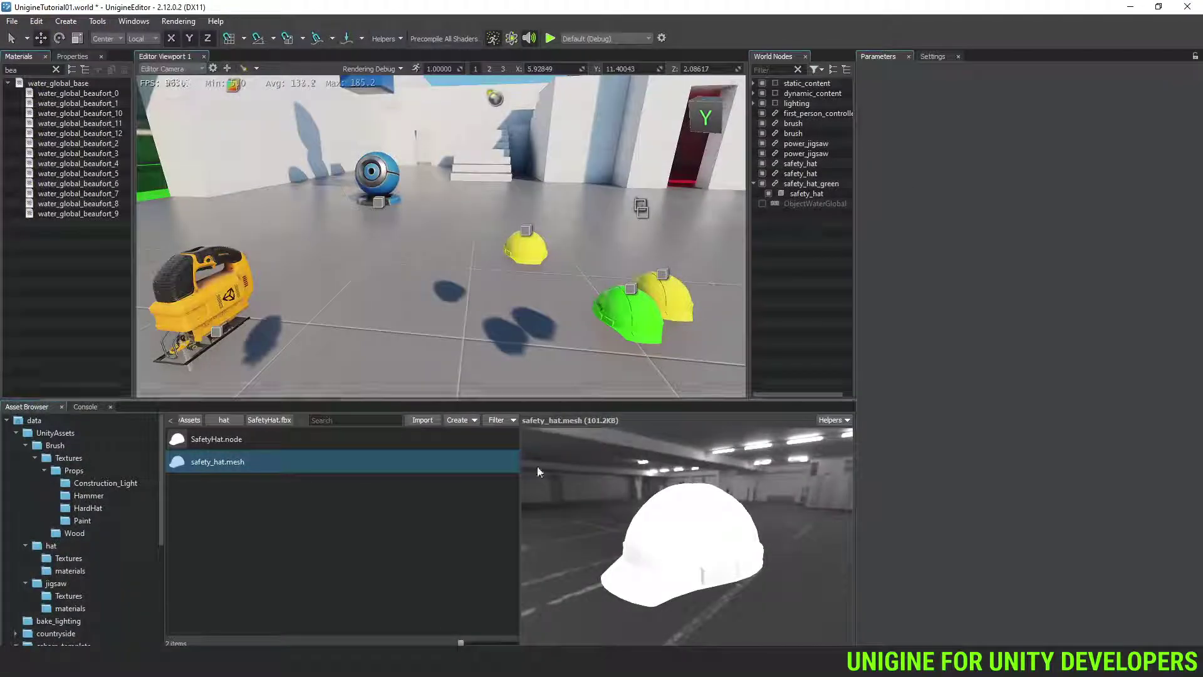
Show SafetyHat.fbx's source file in File Explorer from the hat folder, then close Explorer
click(277, 423)
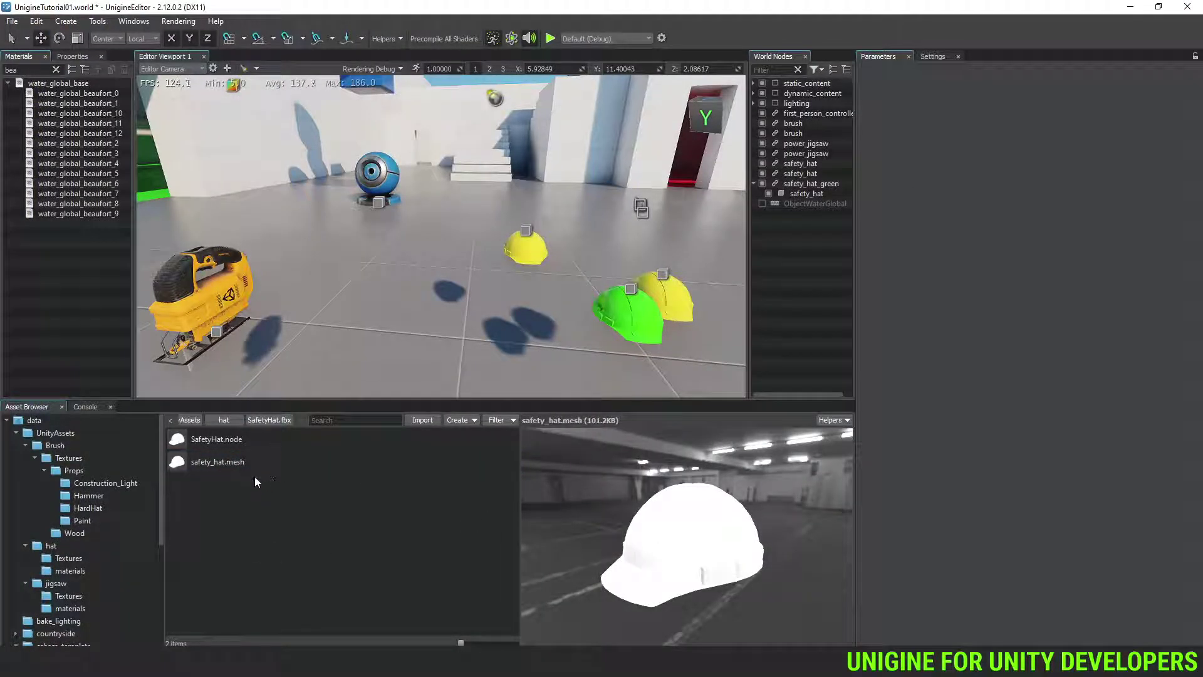
click(235, 424)
click(220, 483)
right_click(220, 482)
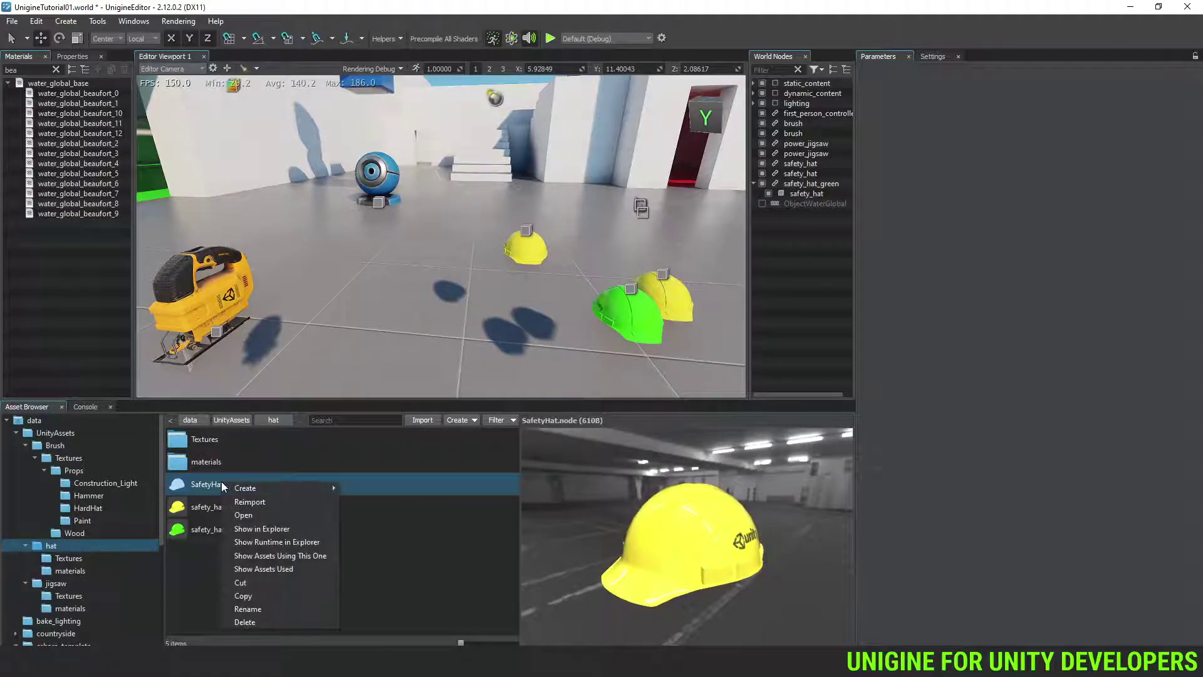
click(282, 529)
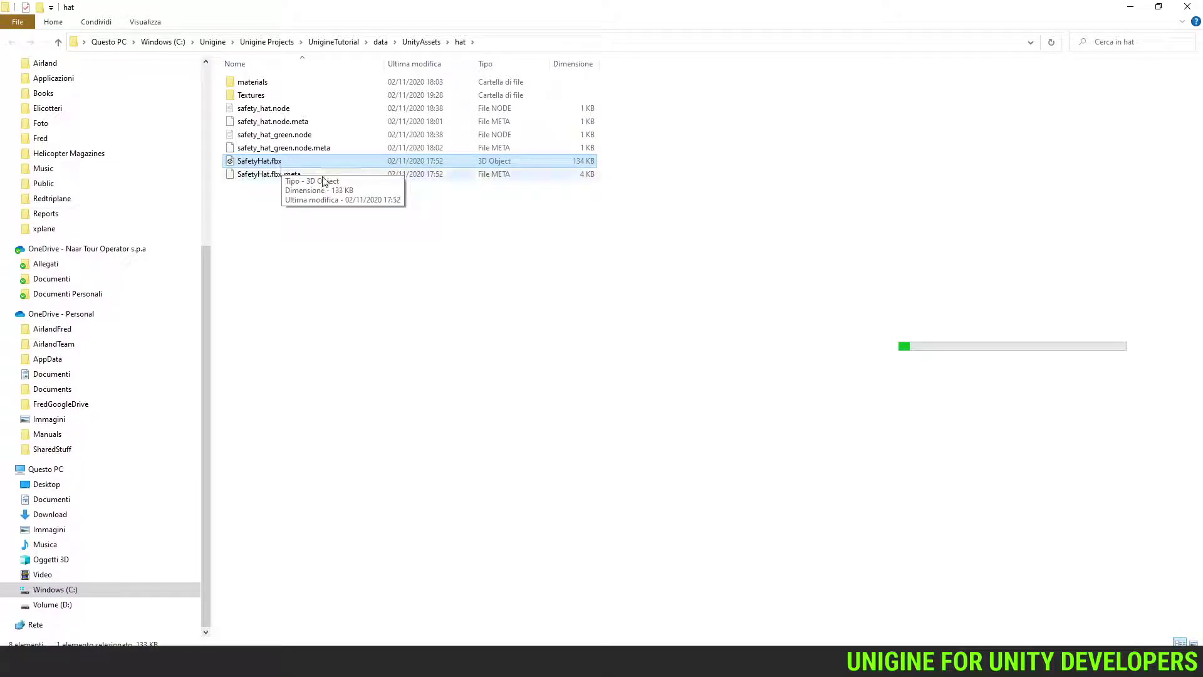
click(1198, 6)
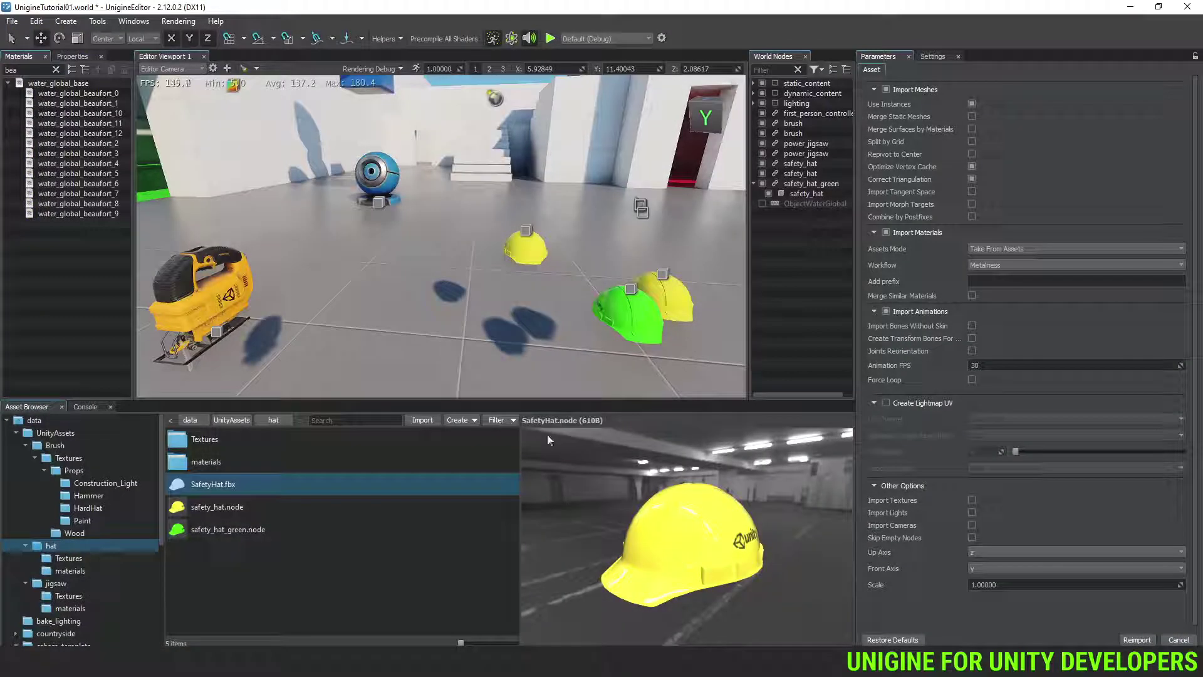
Reopen SafetyHat.fbx's source file location in File Explorer
double_click(252, 487)
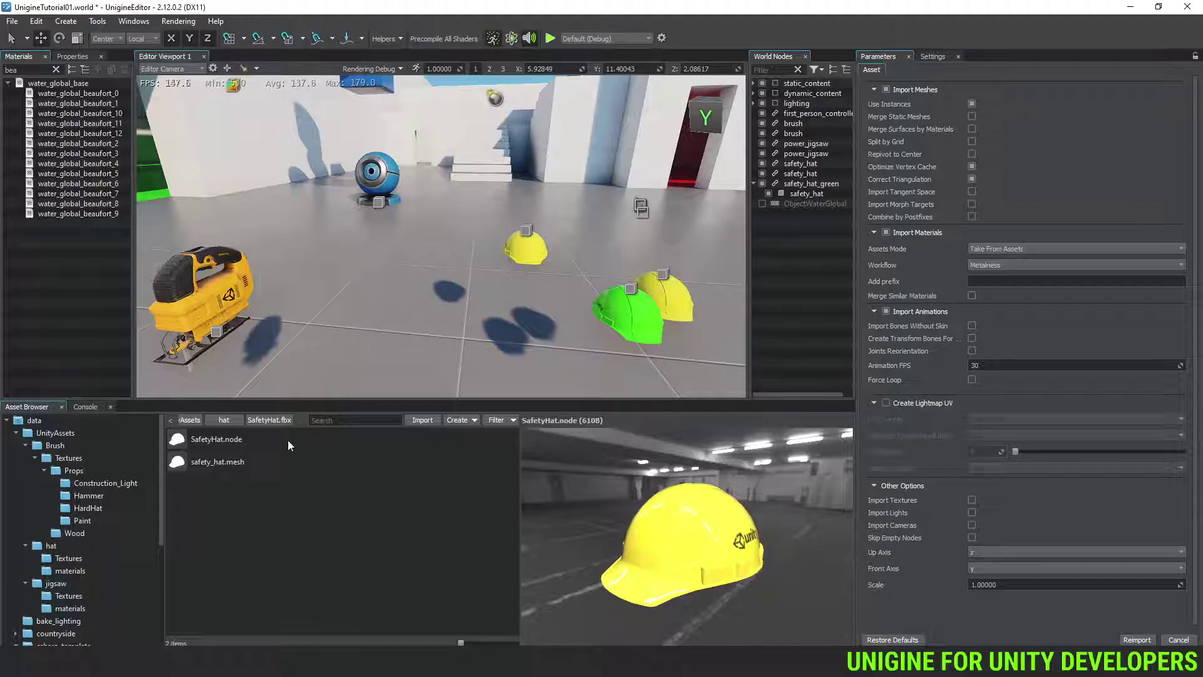
click(228, 421)
click(220, 484)
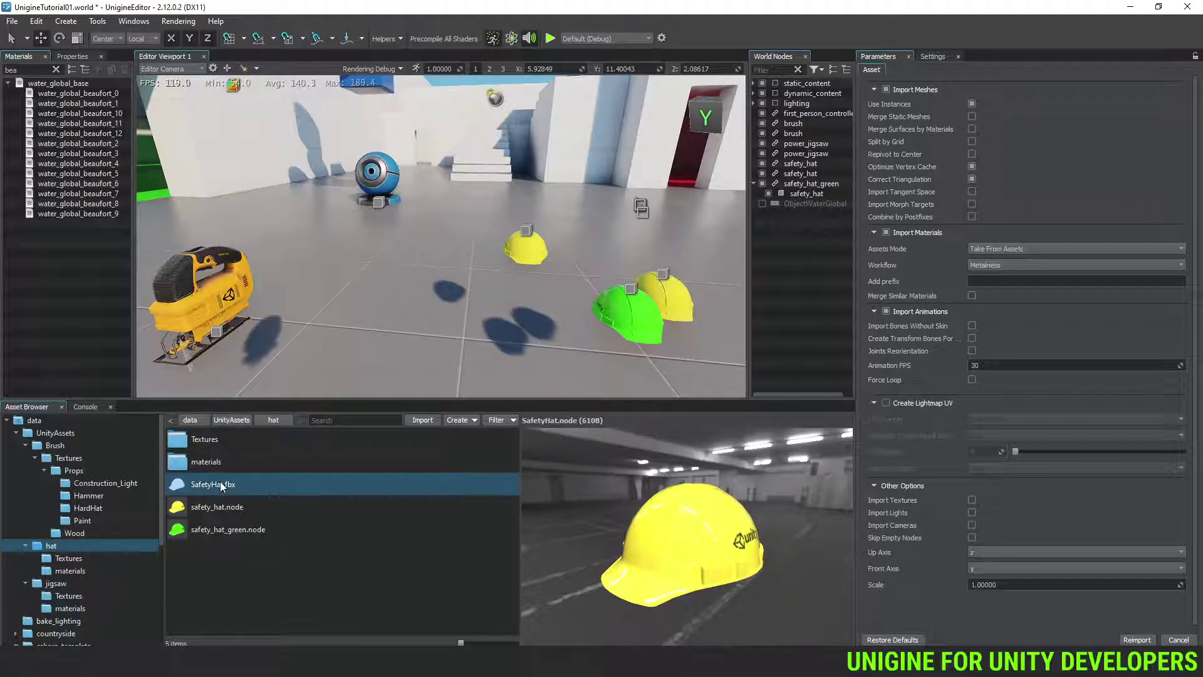
right_click(221, 484)
click(284, 529)
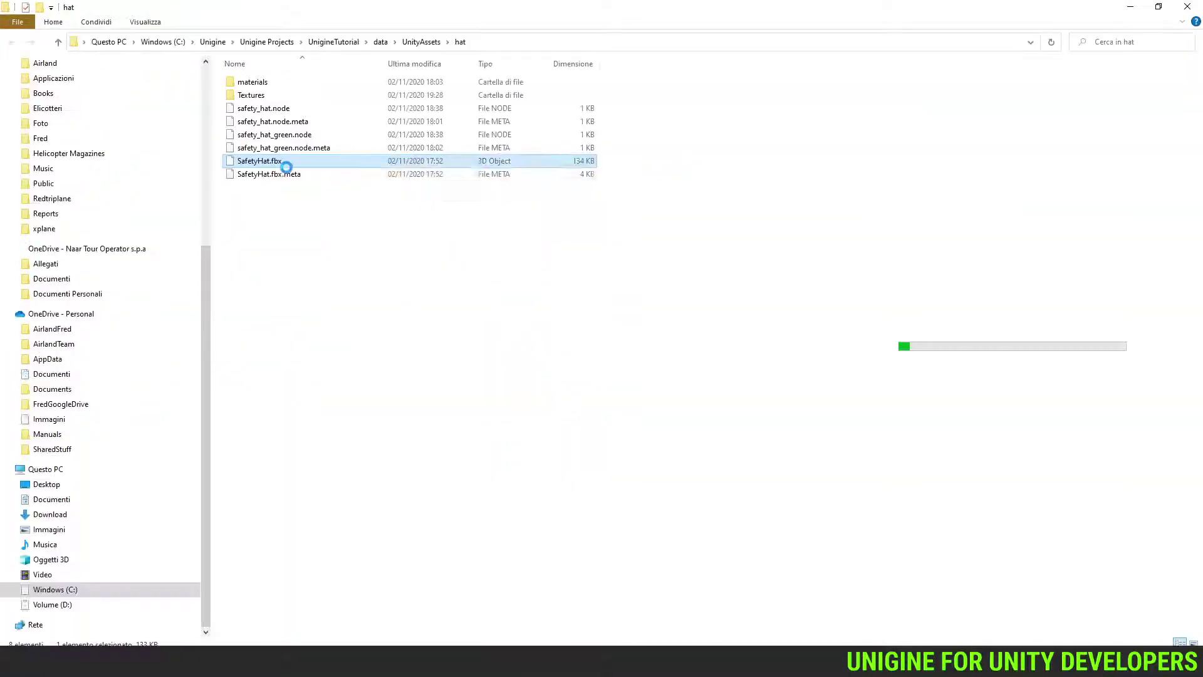
Open SafetyHat.fbx as text in Notepad++, then close it and return to Explorer
right_click(287, 167)
right_click(295, 161)
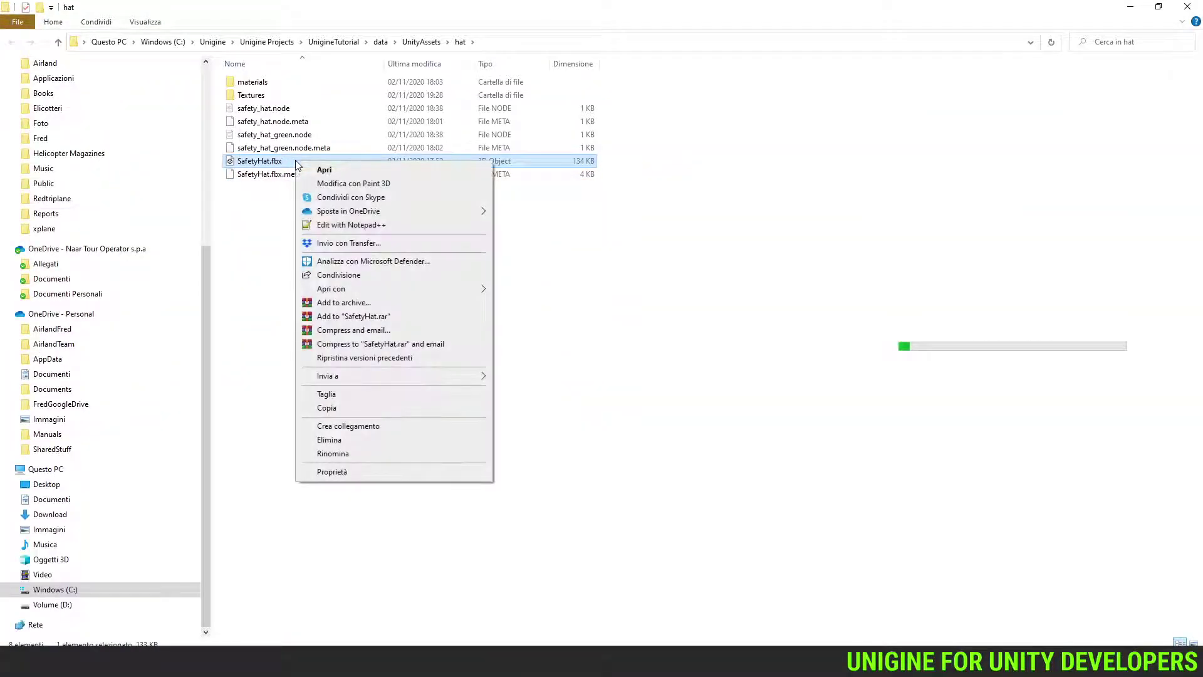
click(325, 225)
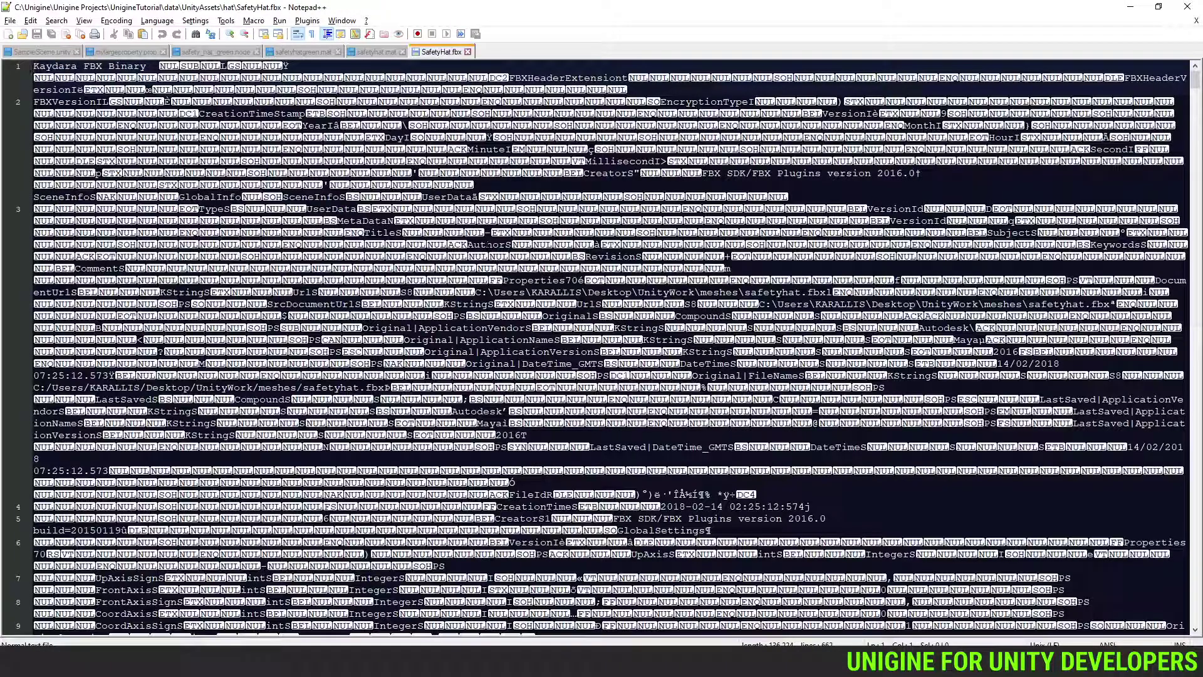
click(467, 52)
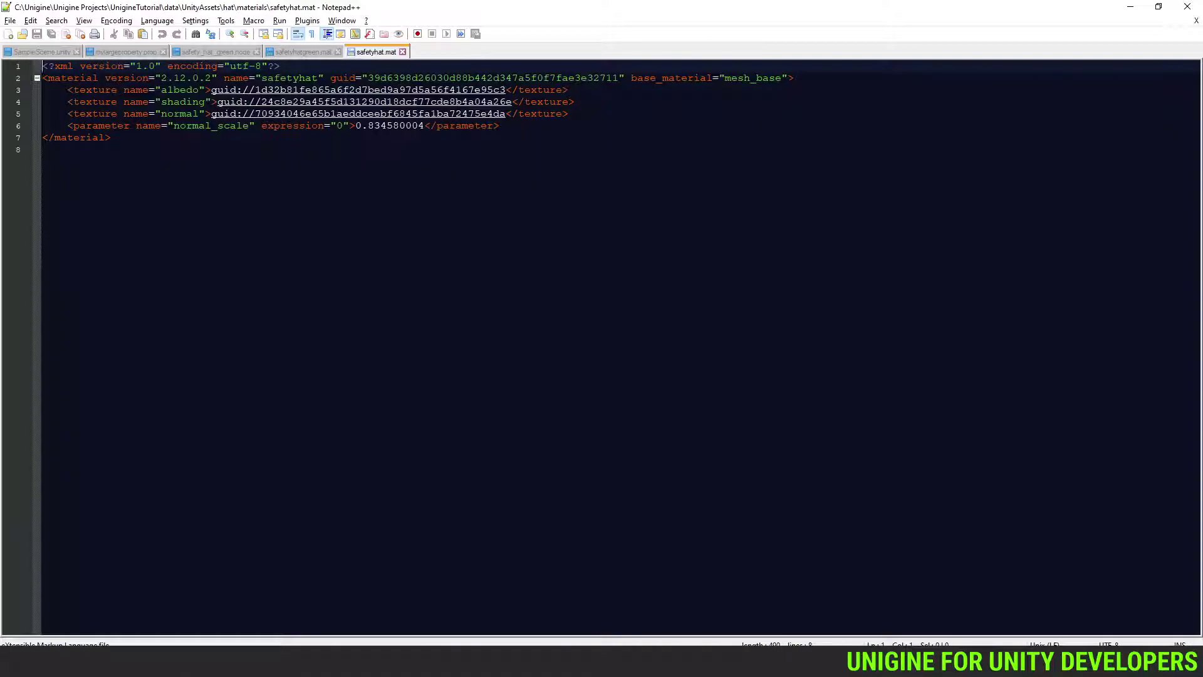
key(alt+Tab)
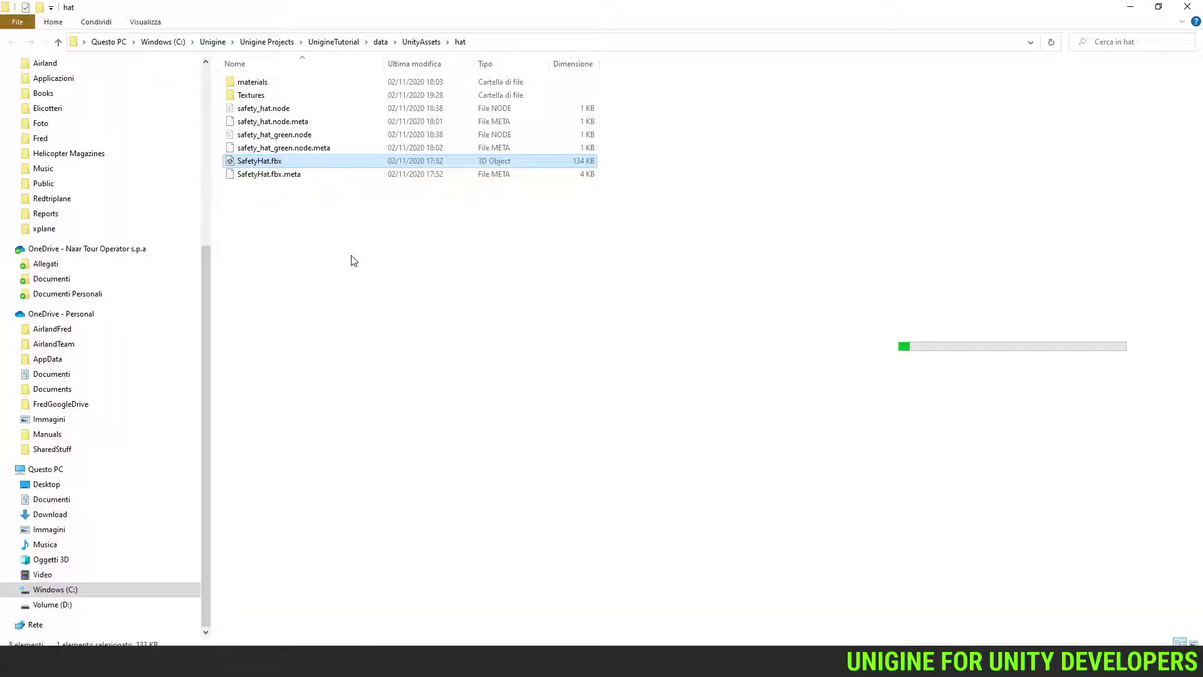
View SafetyHat.fbx.meta's import settings in Notepad++, close it, and return to UnigineEditor
click(316, 177)
right_click(315, 178)
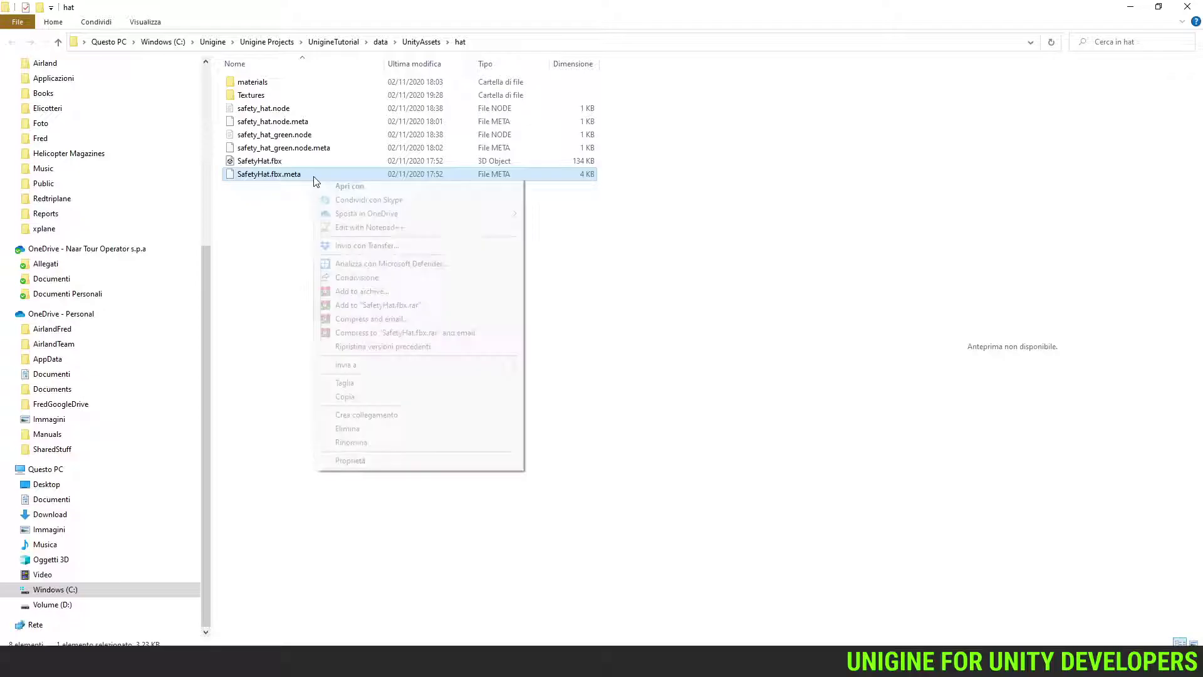
click(369, 227)
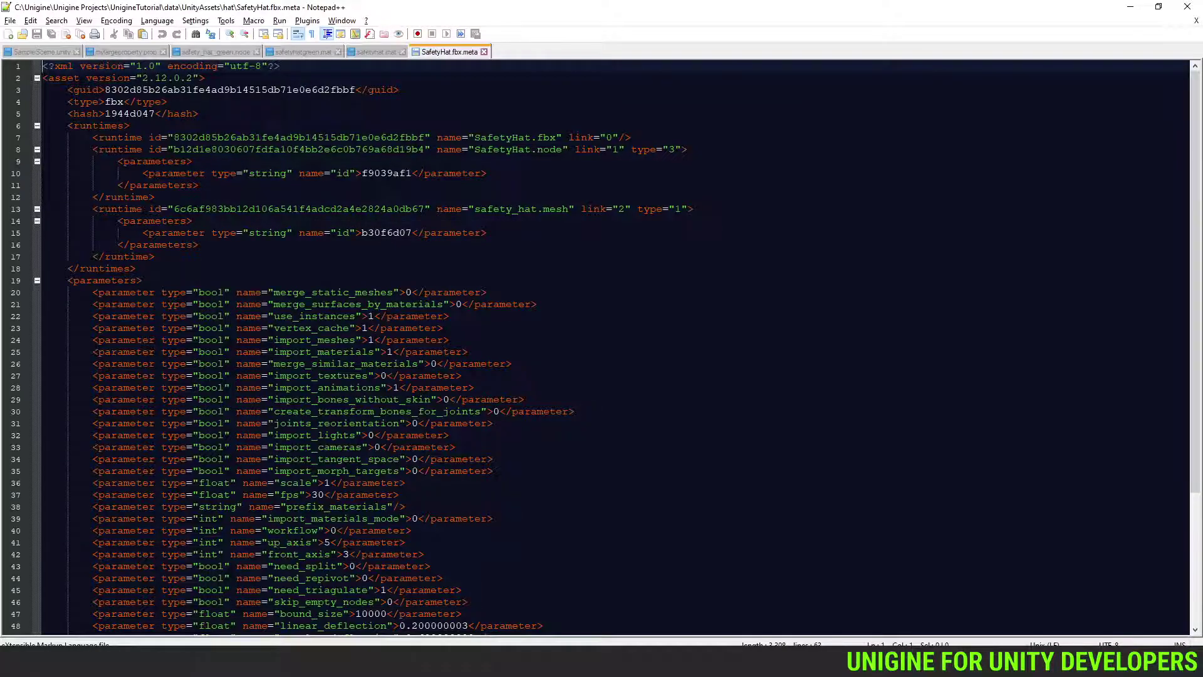
scroll(601, 350, down, 5)
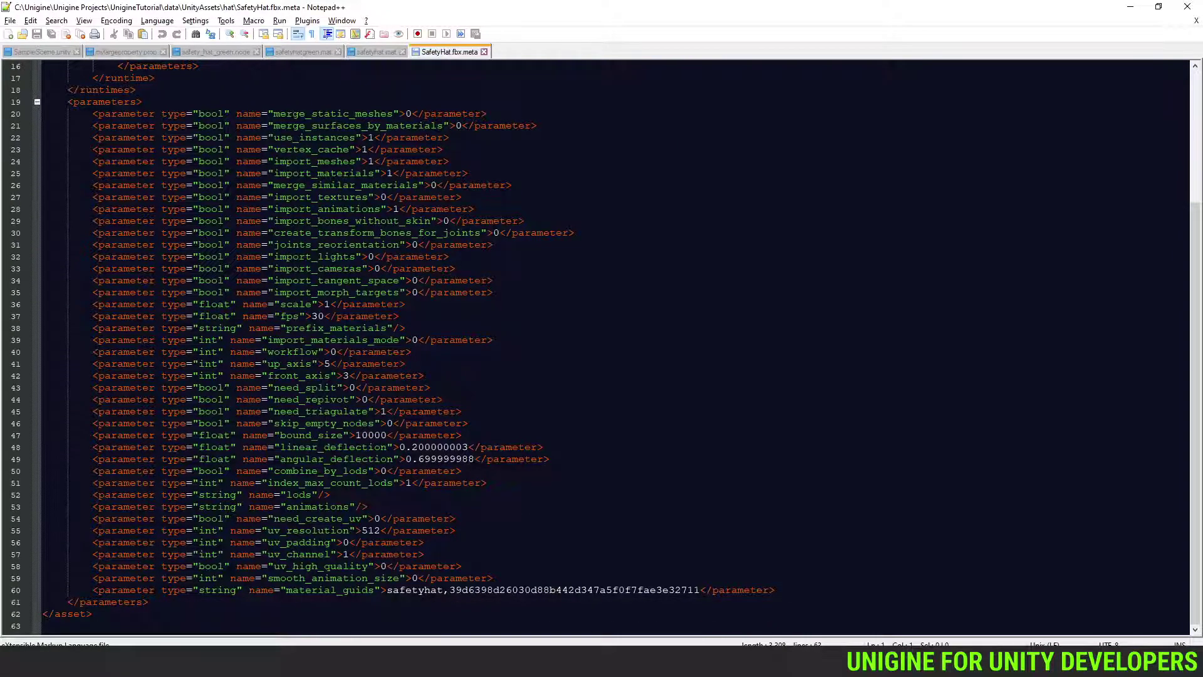
scroll(602, 351, up, 5)
click(483, 51)
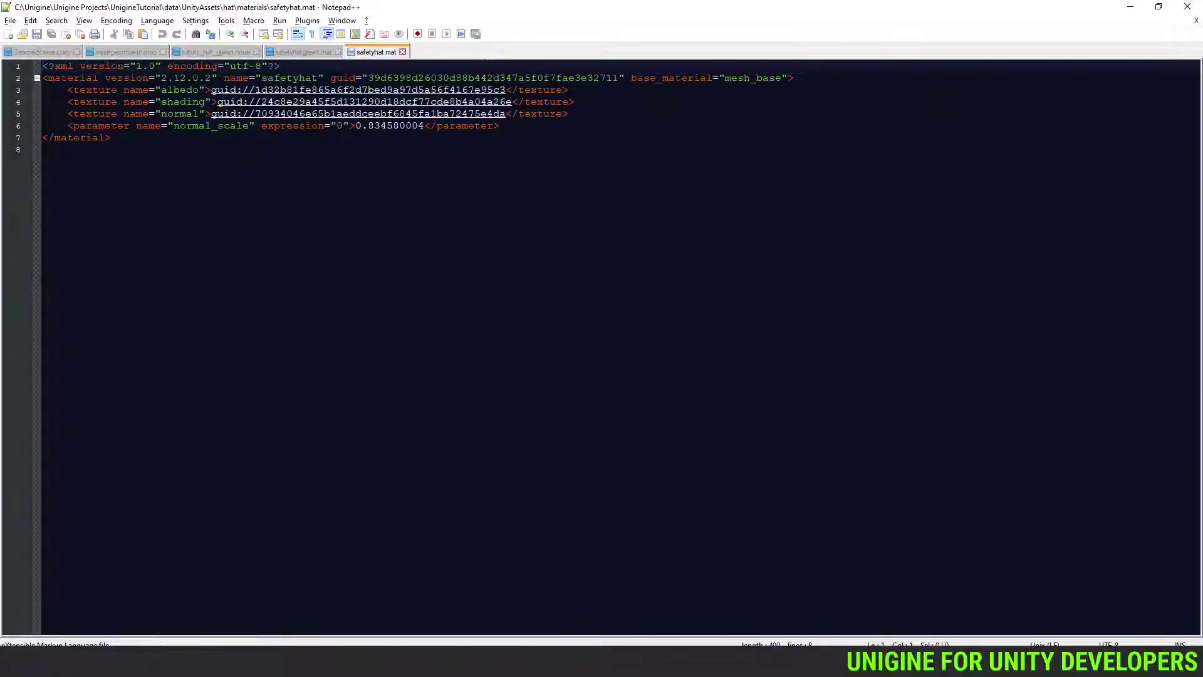
key(alt+Tab)
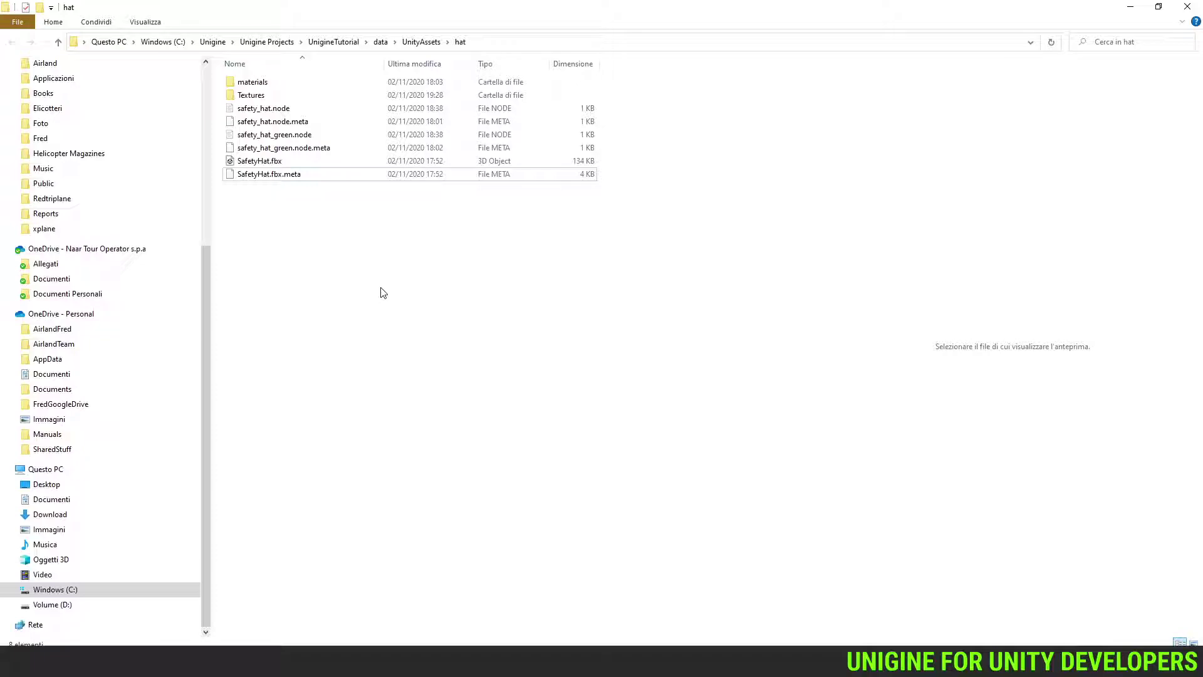
key(alt+Tab)
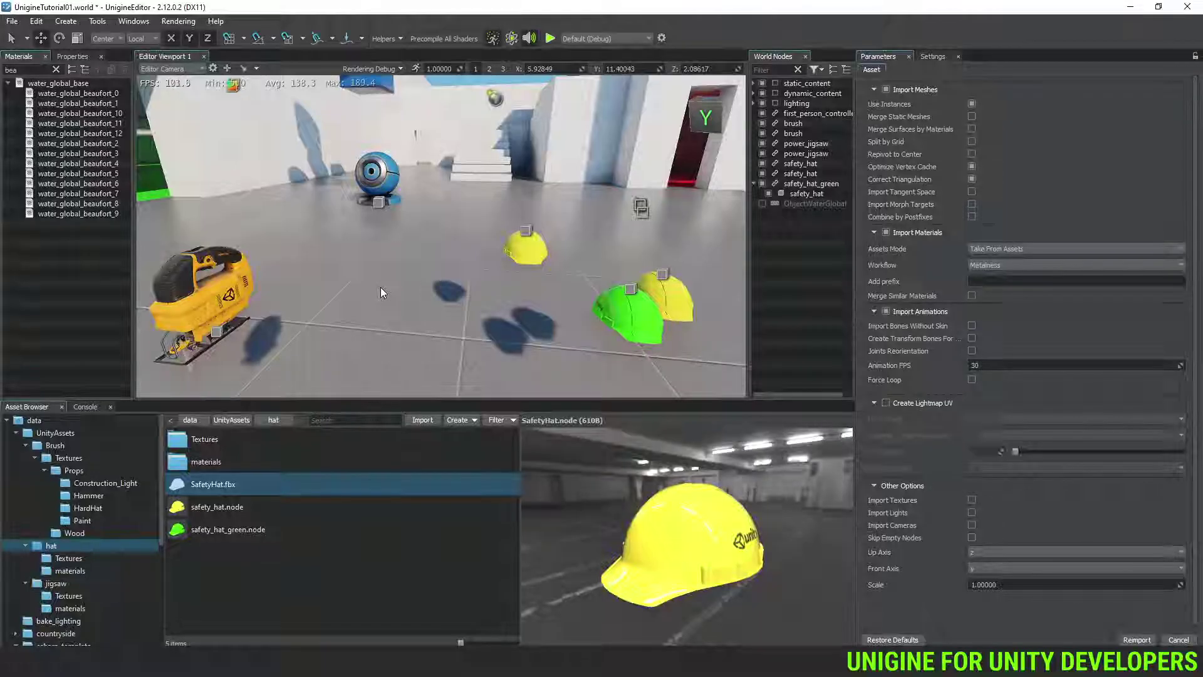
Show SafetyHat.fbx's runtime files in Explorer with the Name column widened
right_click(253, 491)
click(312, 548)
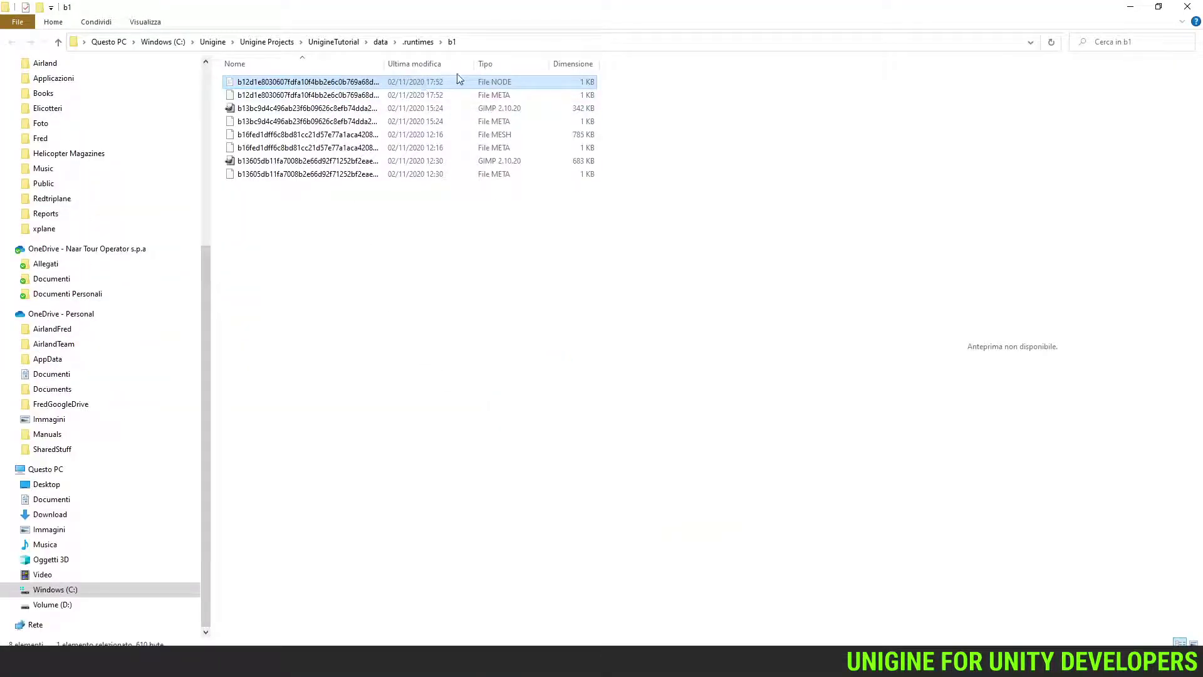
drag(385, 64, 555, 65)
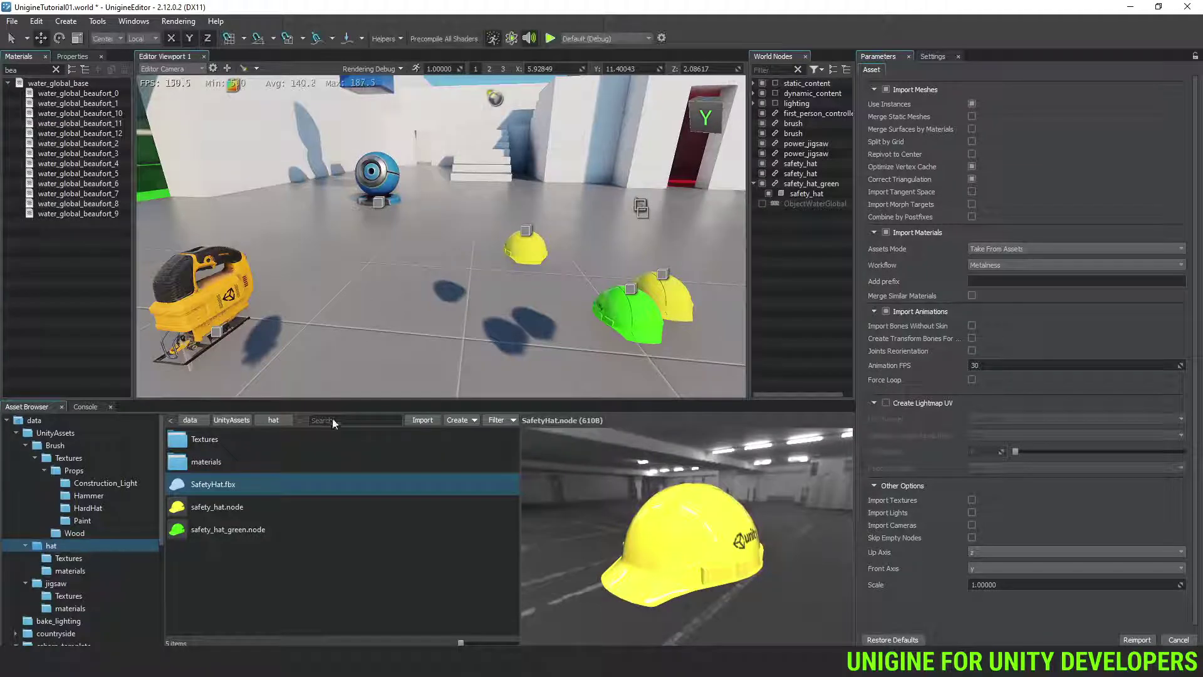
Inside SafetyHat.fbx, reveal safety_hat.mesh's runtime file in Explorer
double_click(232, 486)
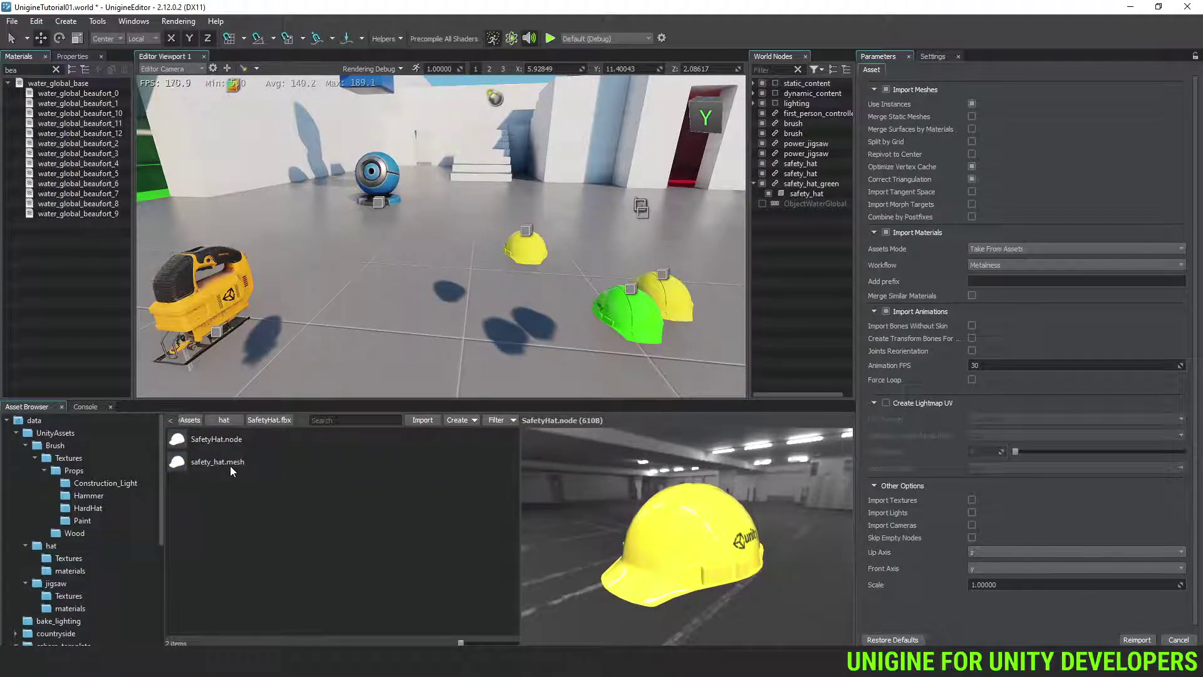
click(231, 465)
right_click(231, 465)
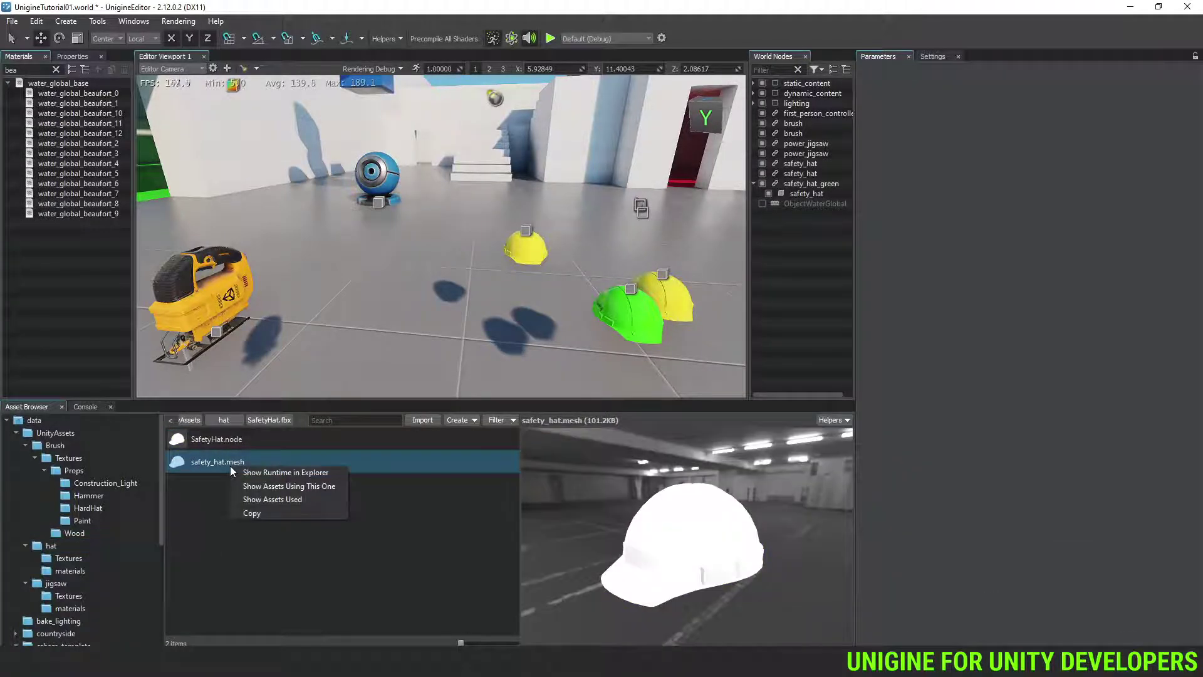
click(306, 471)
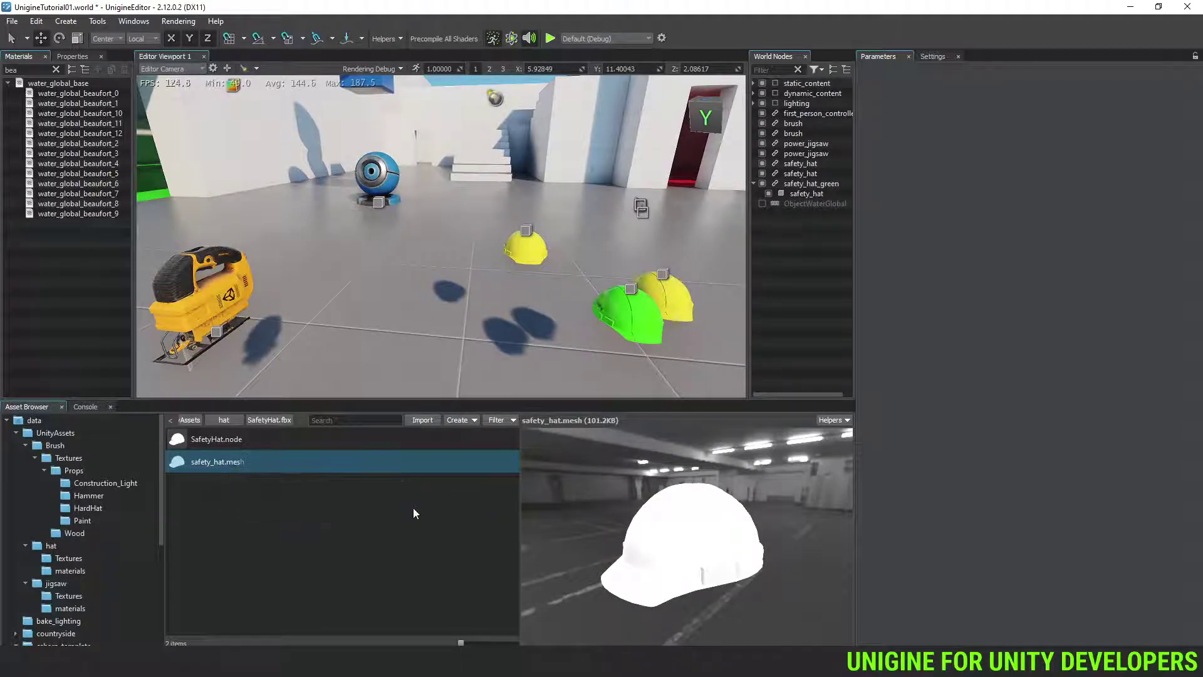
click(412, 508)
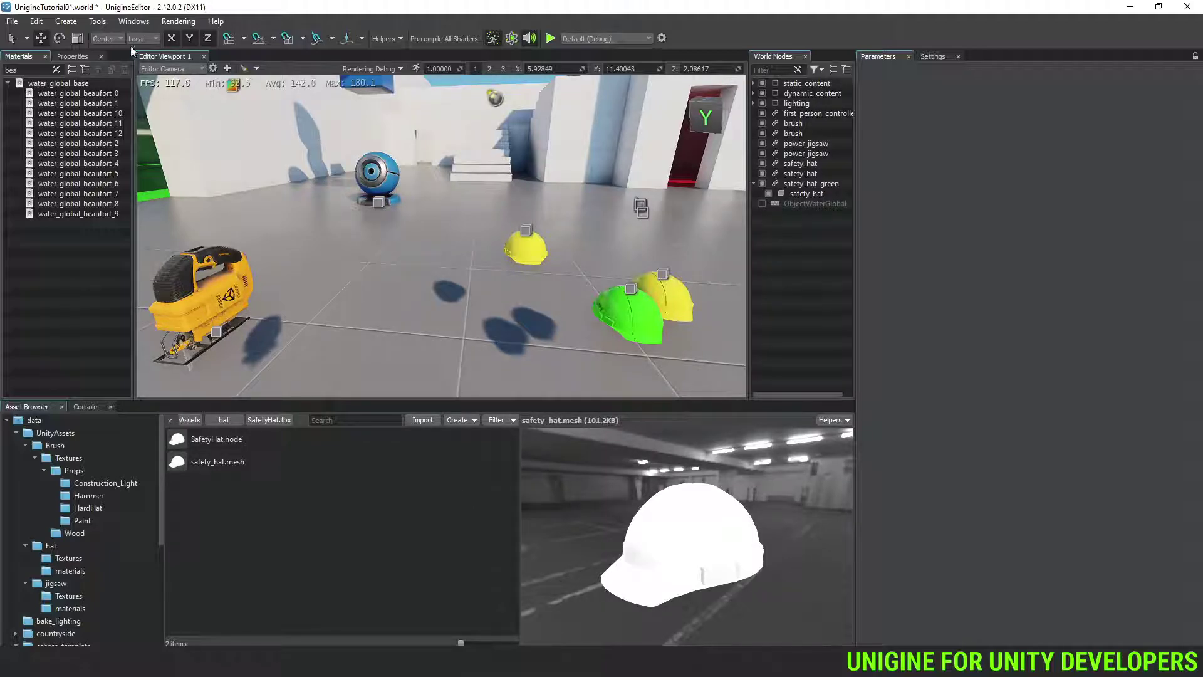
Start a new node layer via Create > Node > Layer, expand data, then cancel the Save Node dialog
click(59, 22)
mouse_move(73, 47)
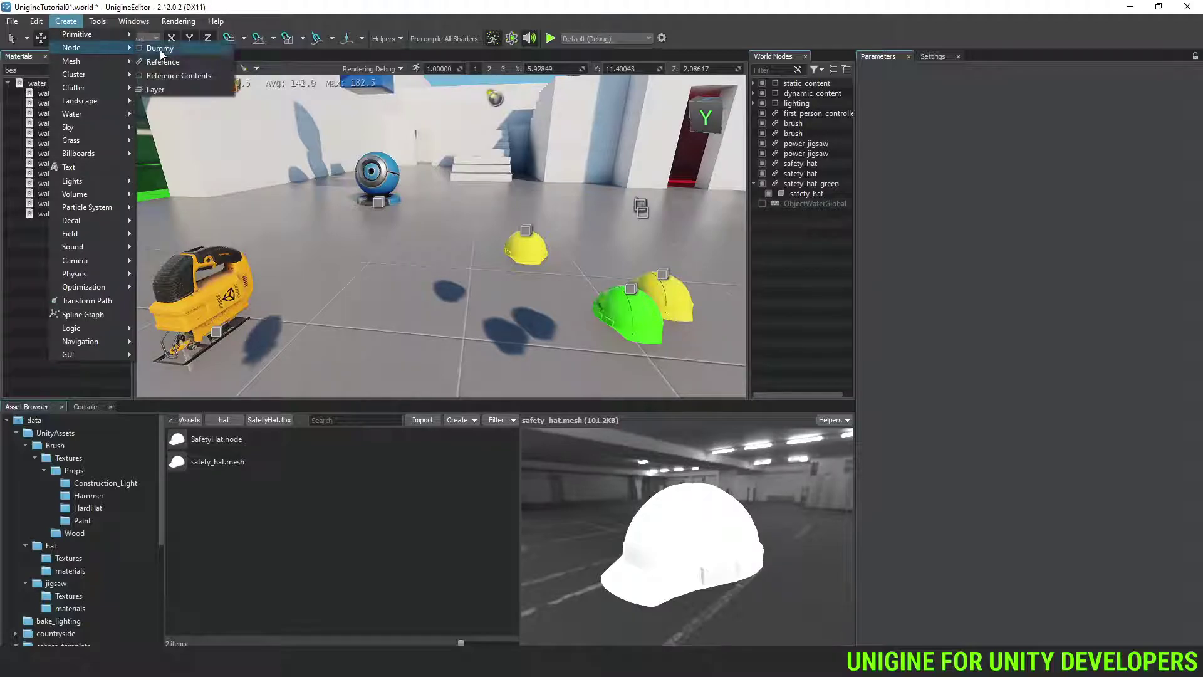
click(180, 88)
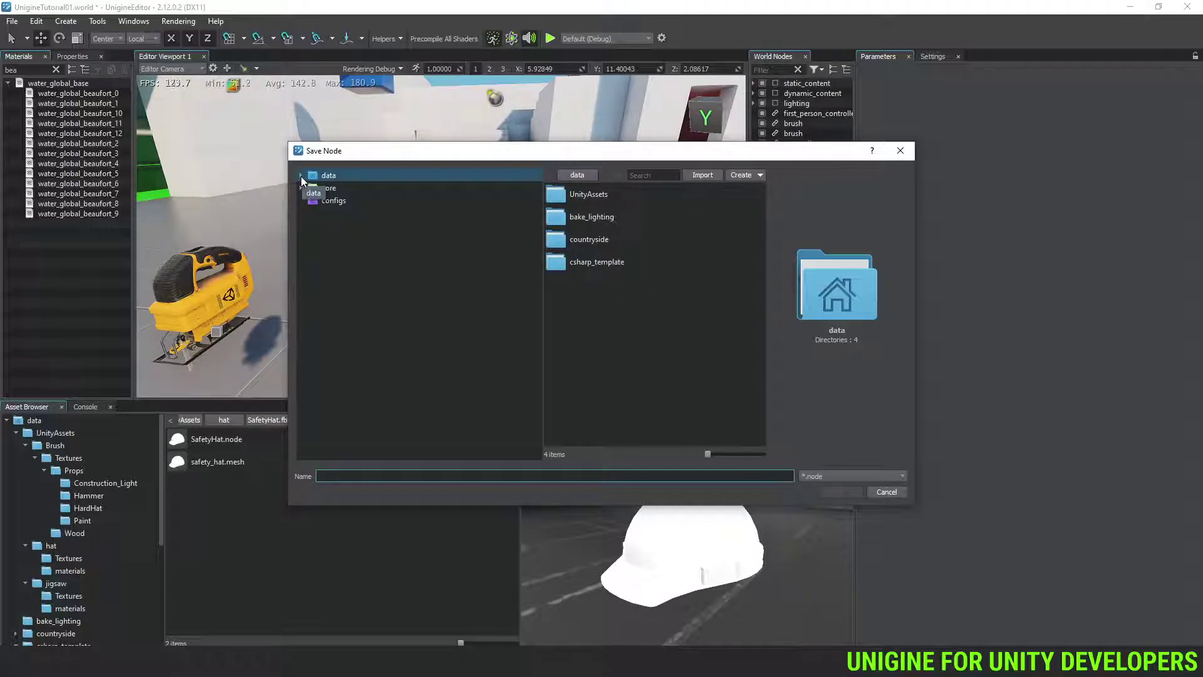
click(750, 176)
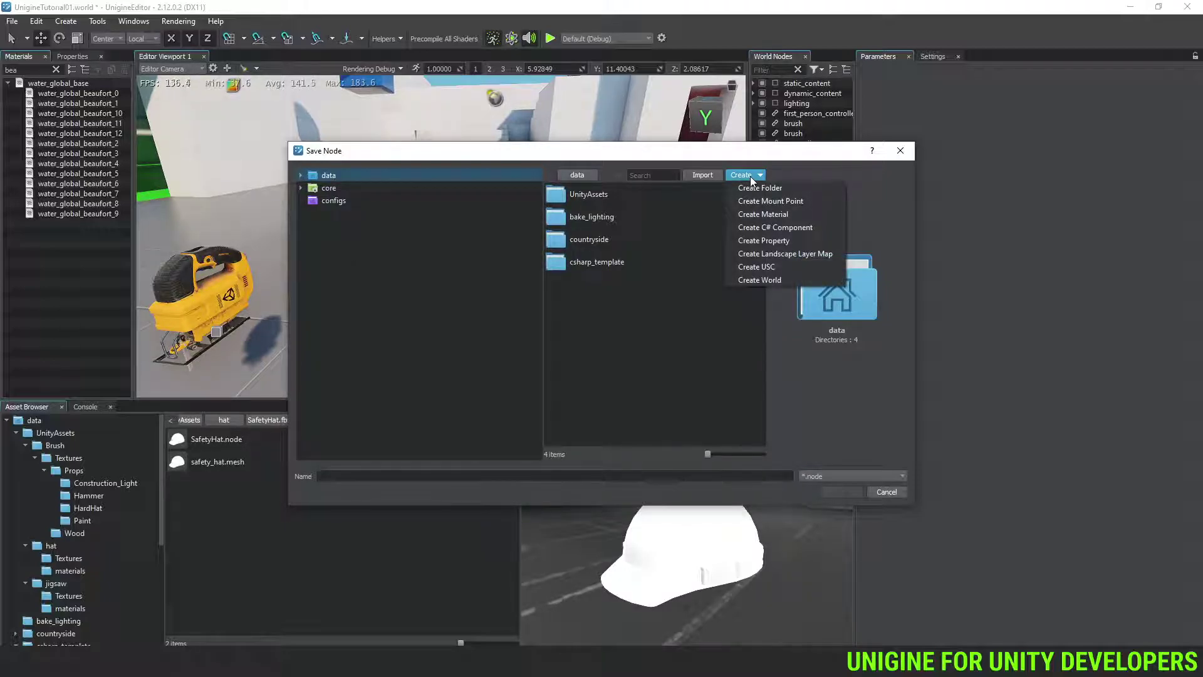
click(750, 176)
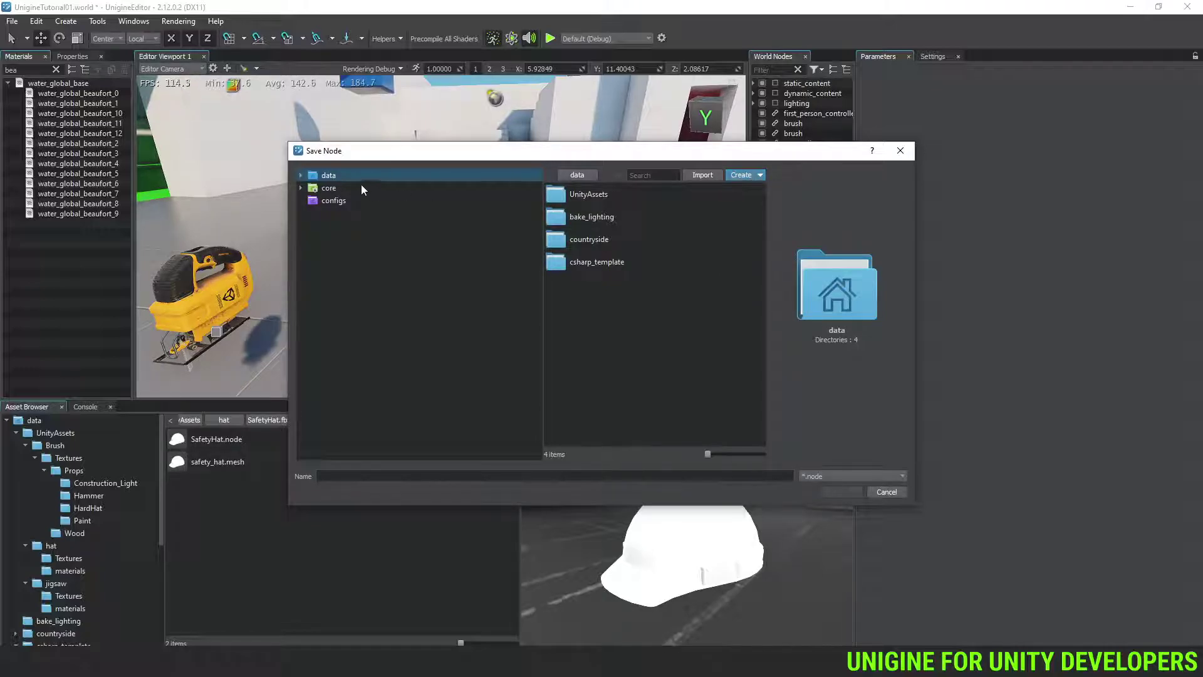
click(300, 175)
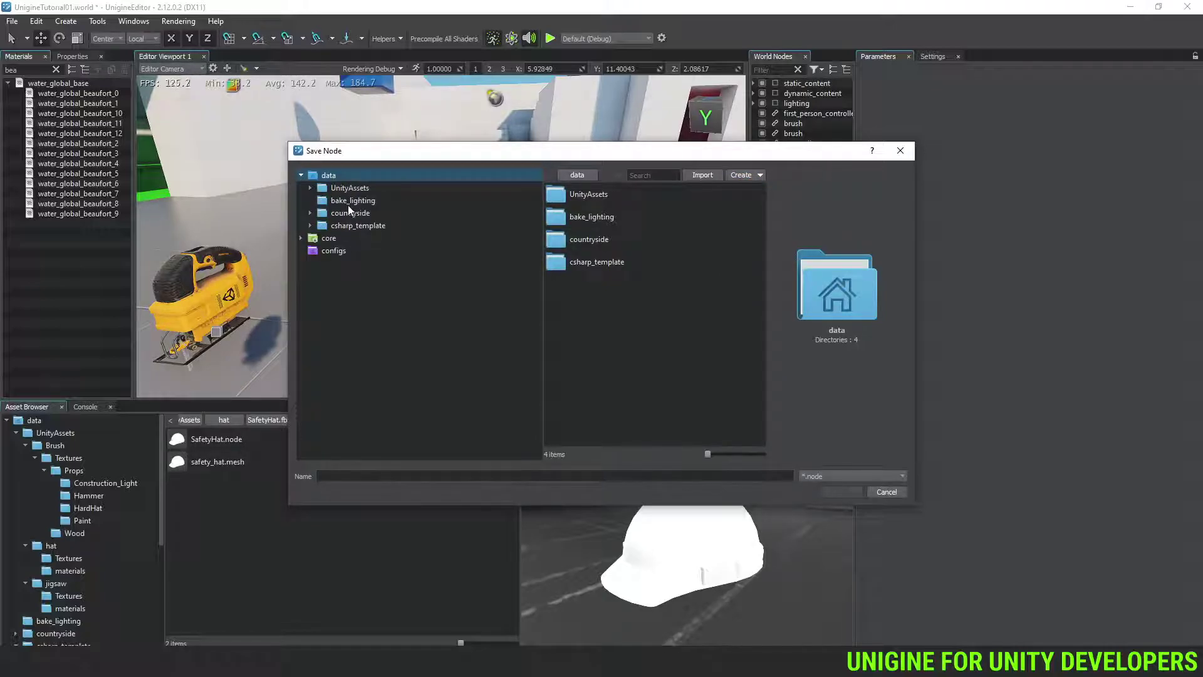
click(887, 491)
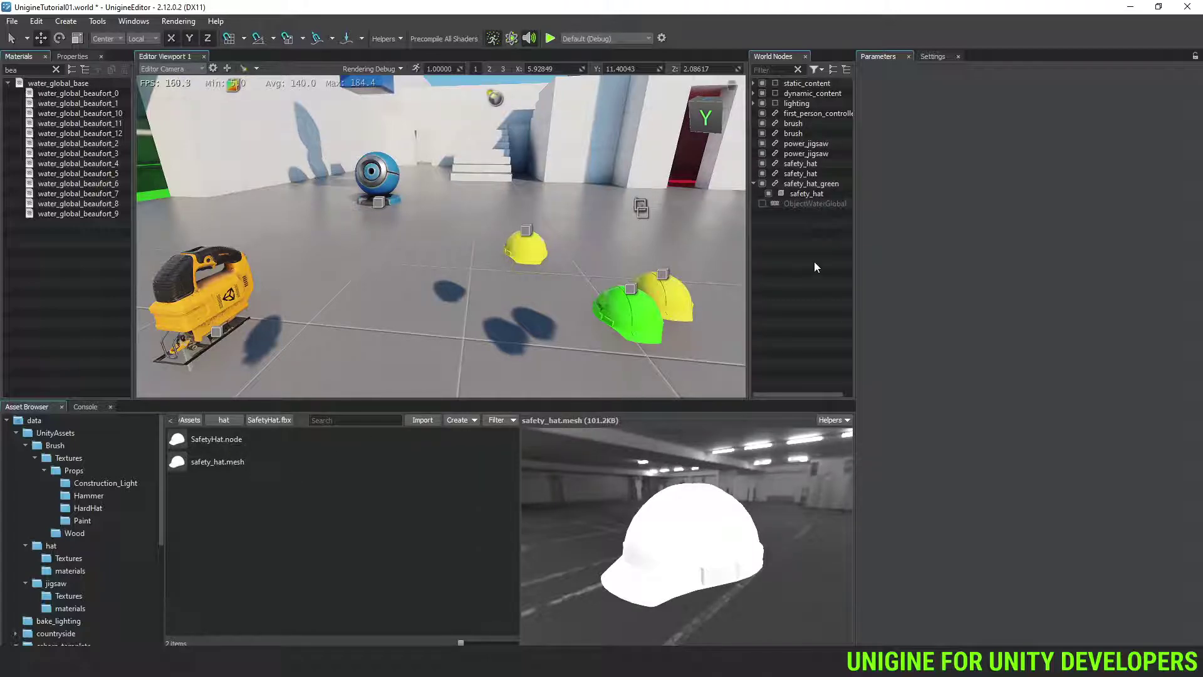
drag(748, 260, 658, 253)
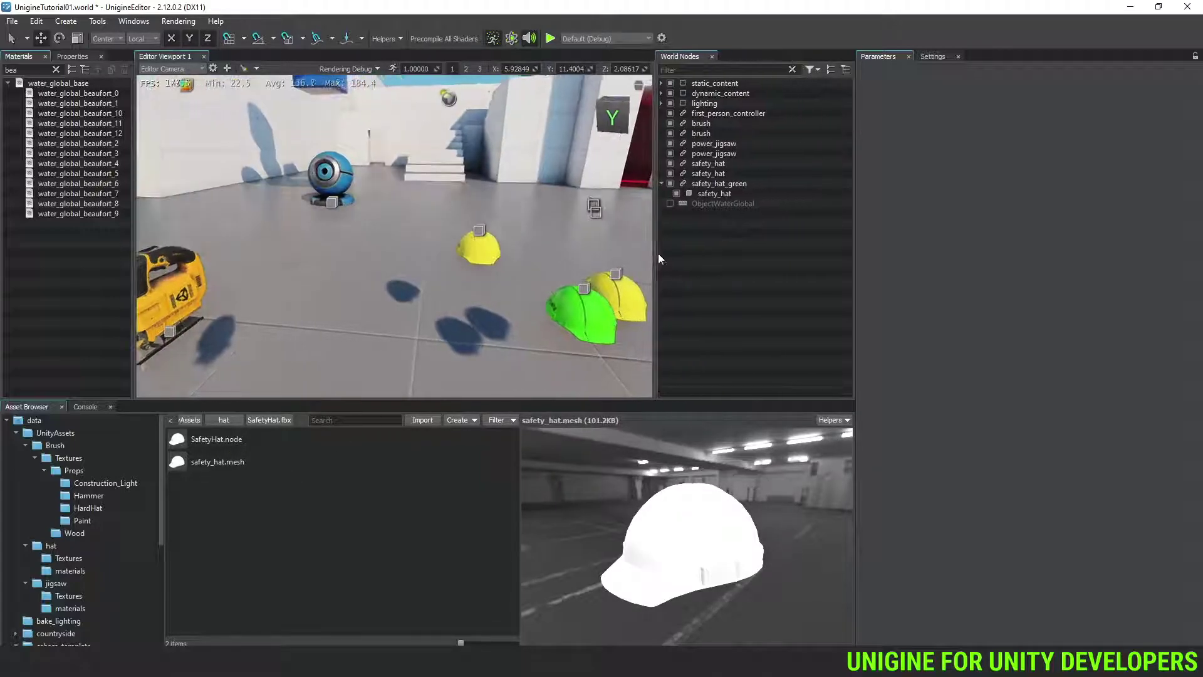
right_click(358, 464)
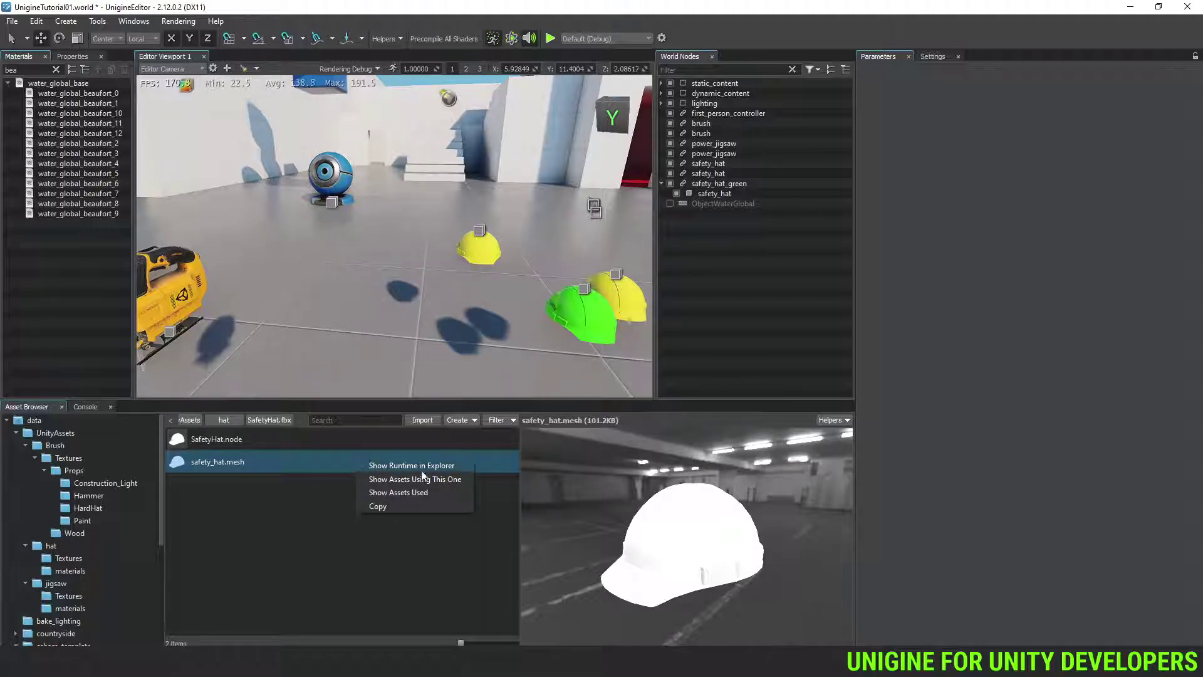
click(468, 484)
click(474, 419)
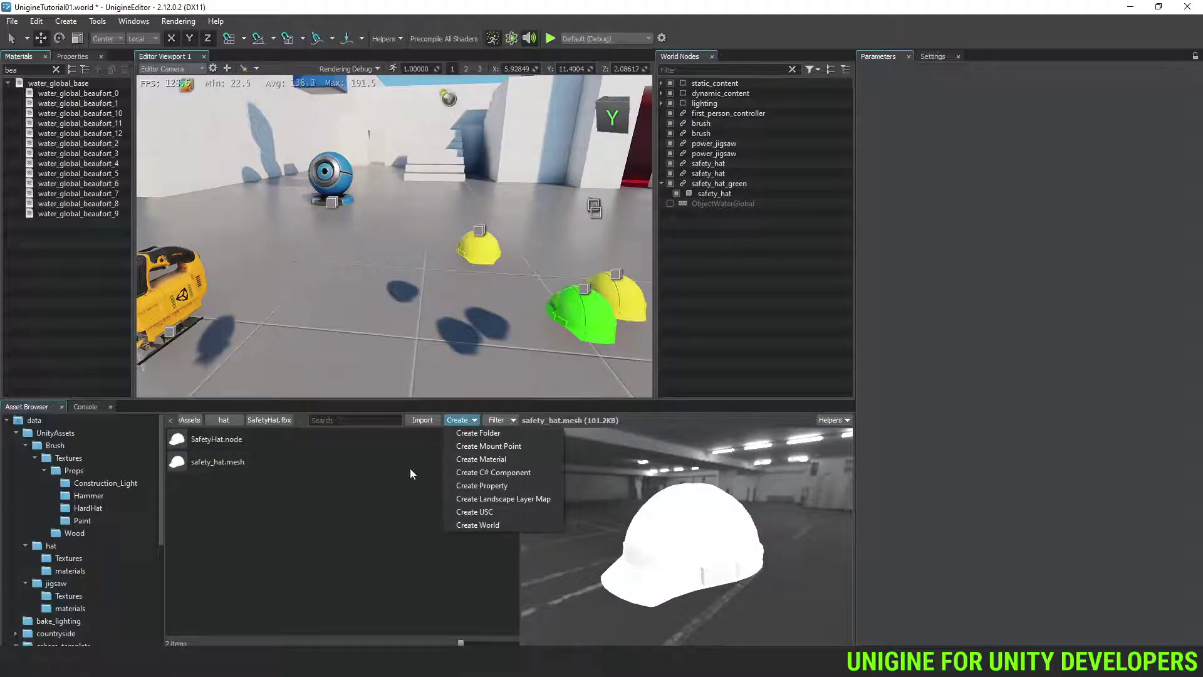
click(316, 523)
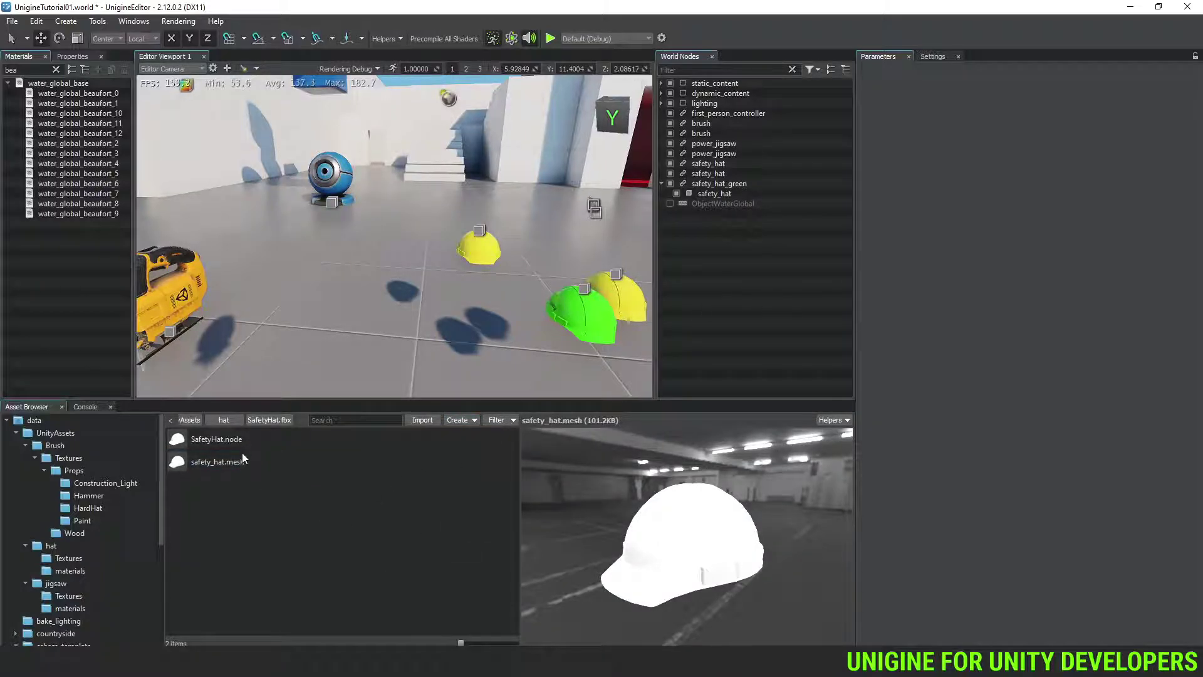
click(191, 420)
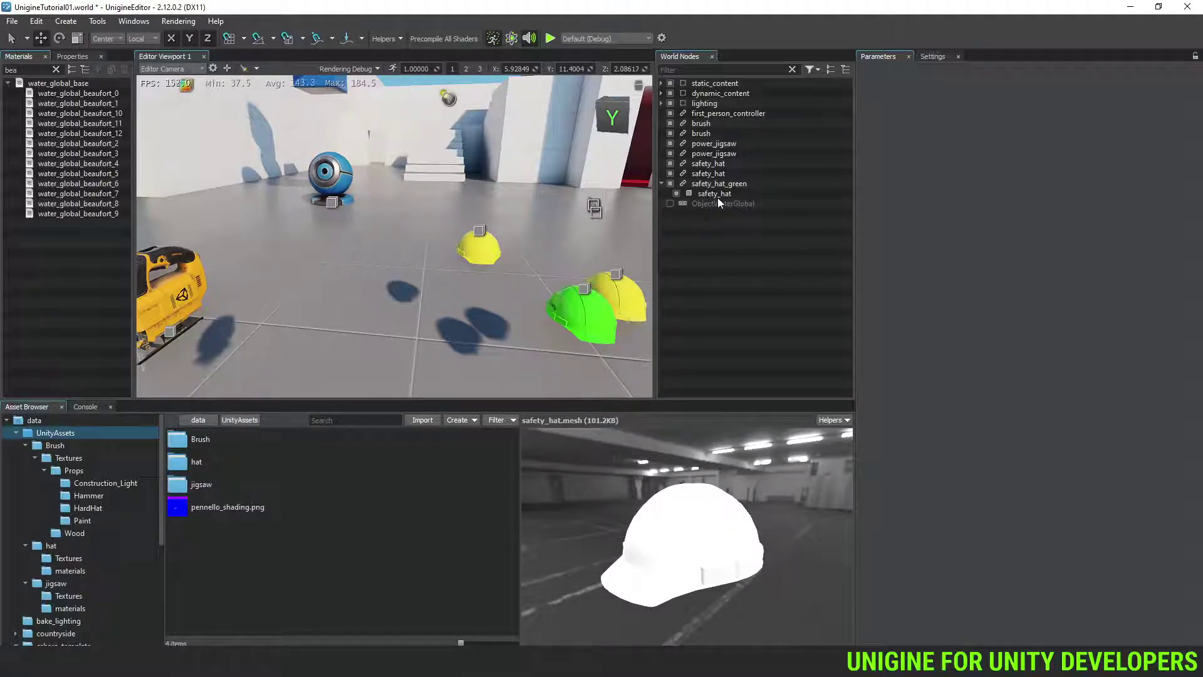
click(709, 94)
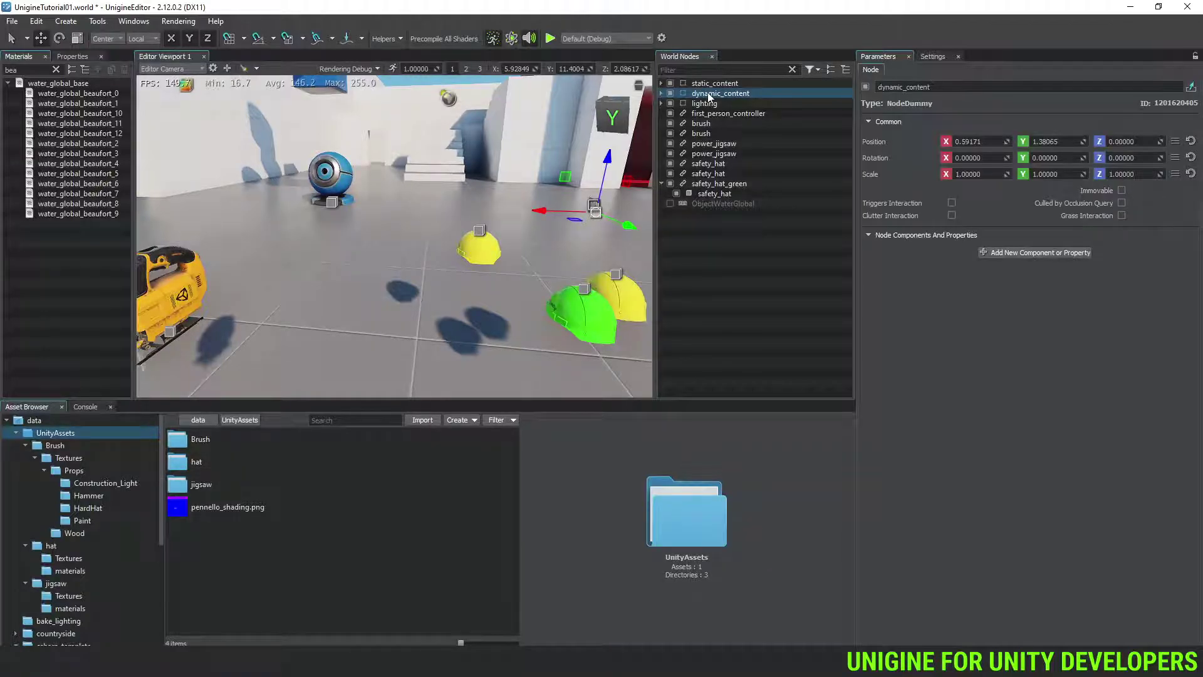
click(703, 84)
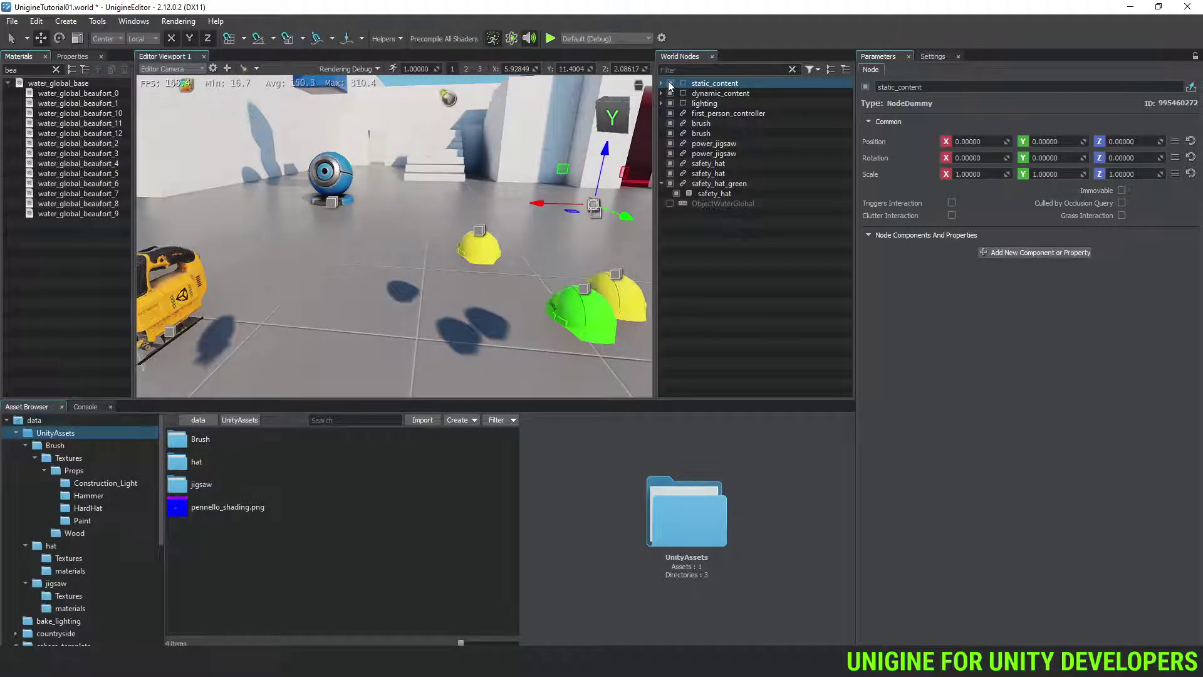
right_click(692, 85)
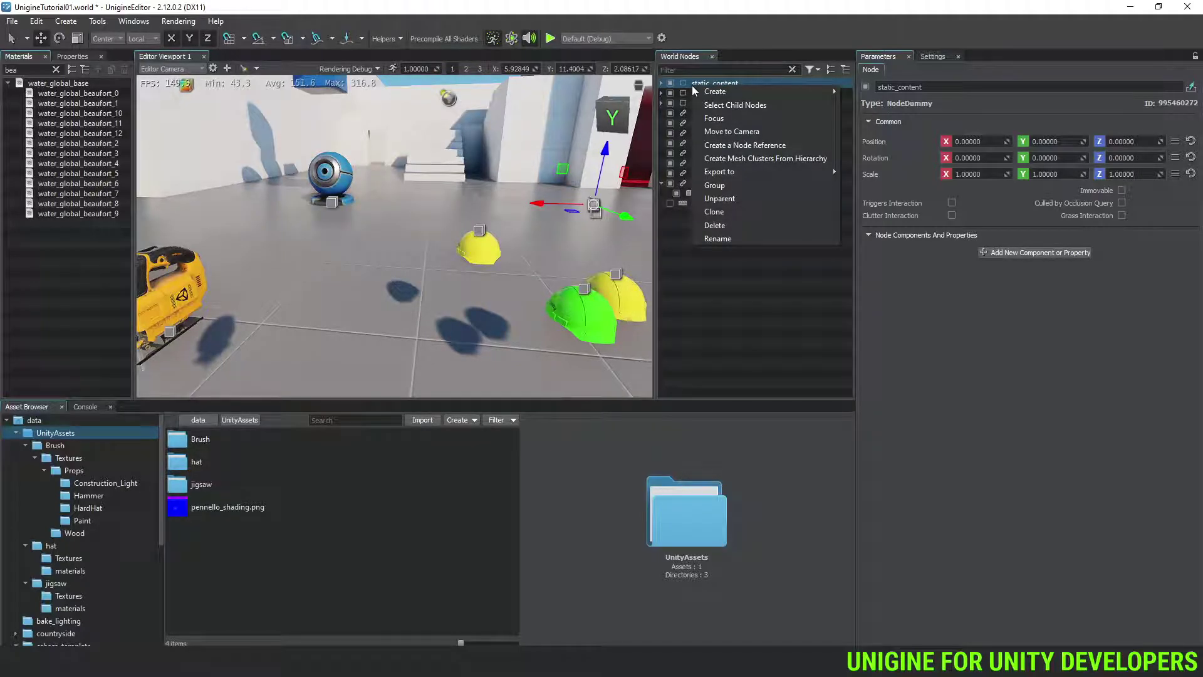
mouse_move(699, 92)
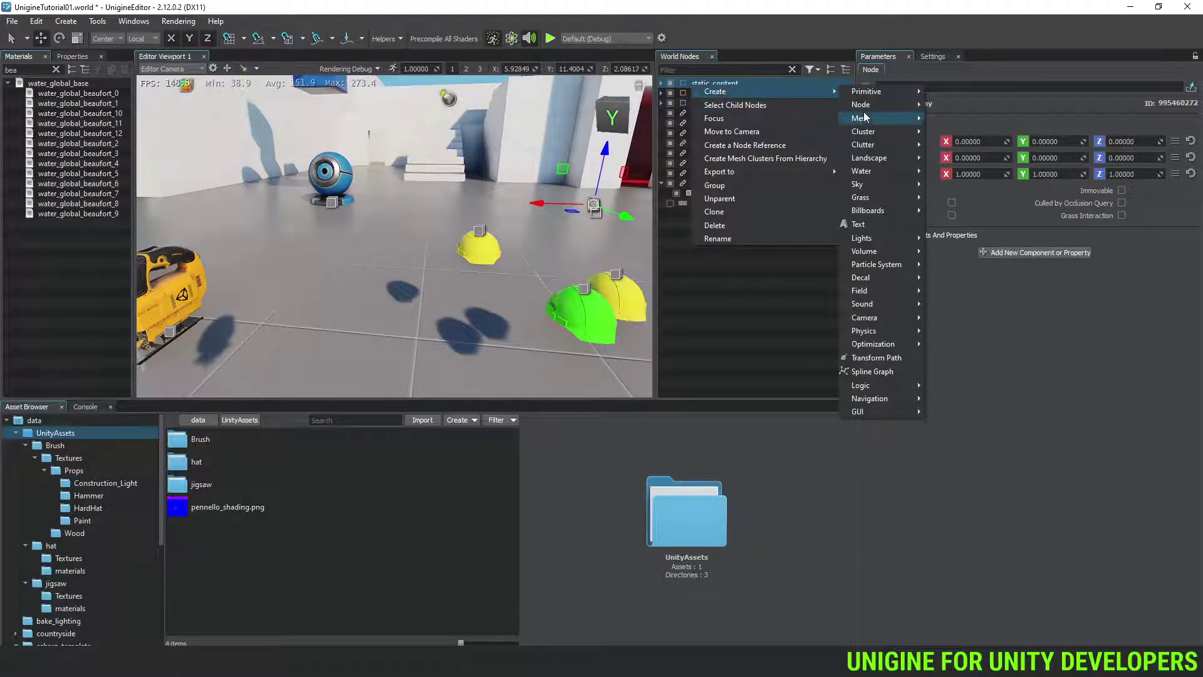
mouse_move(875, 105)
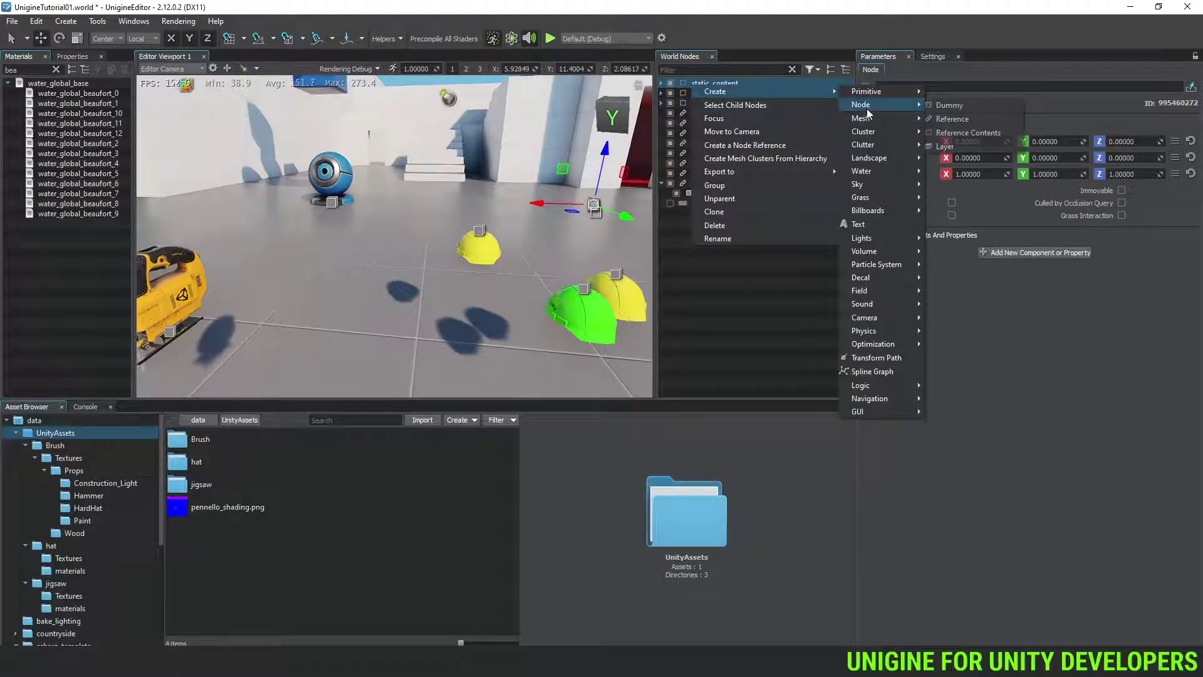
click(955, 134)
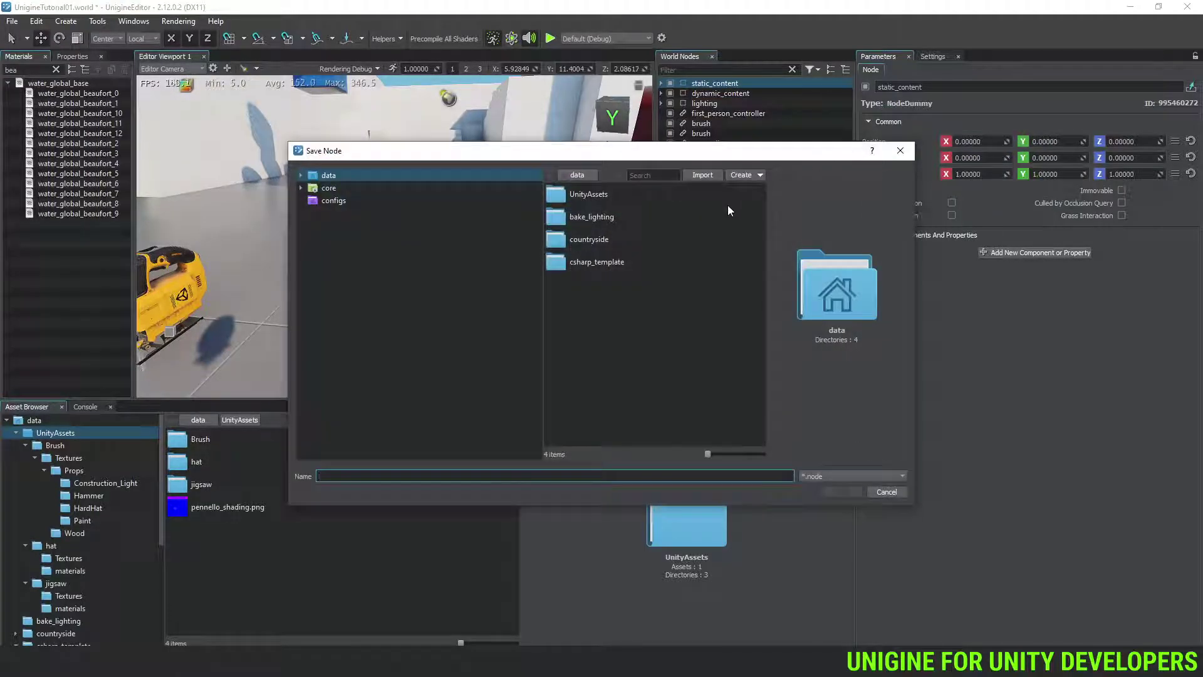
click(887, 492)
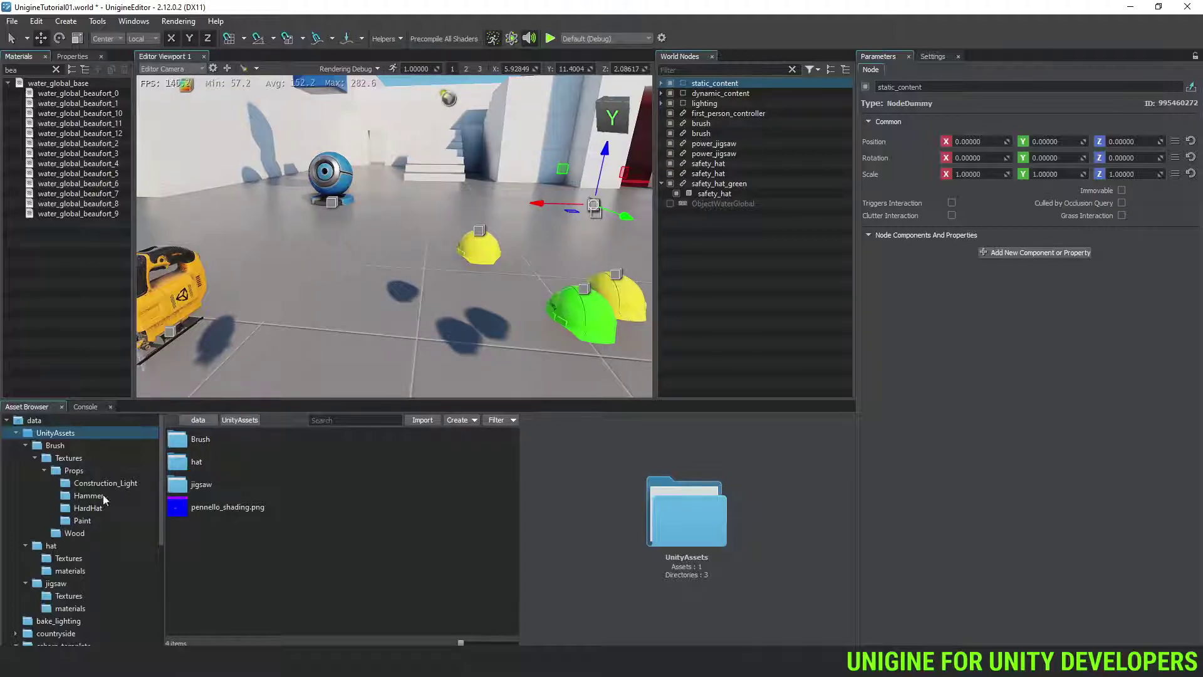
Browse the Construction_Light, HardHat and Hammer textures under Props, ending in the Brush folder
click(55, 471)
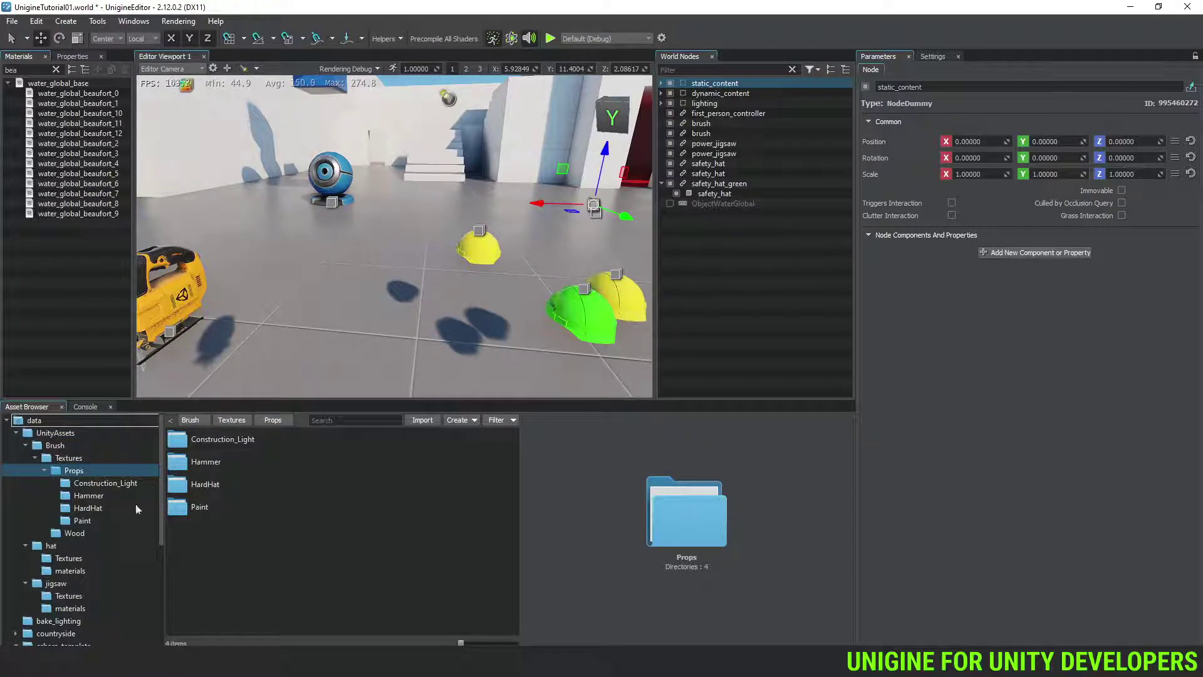
click(102, 485)
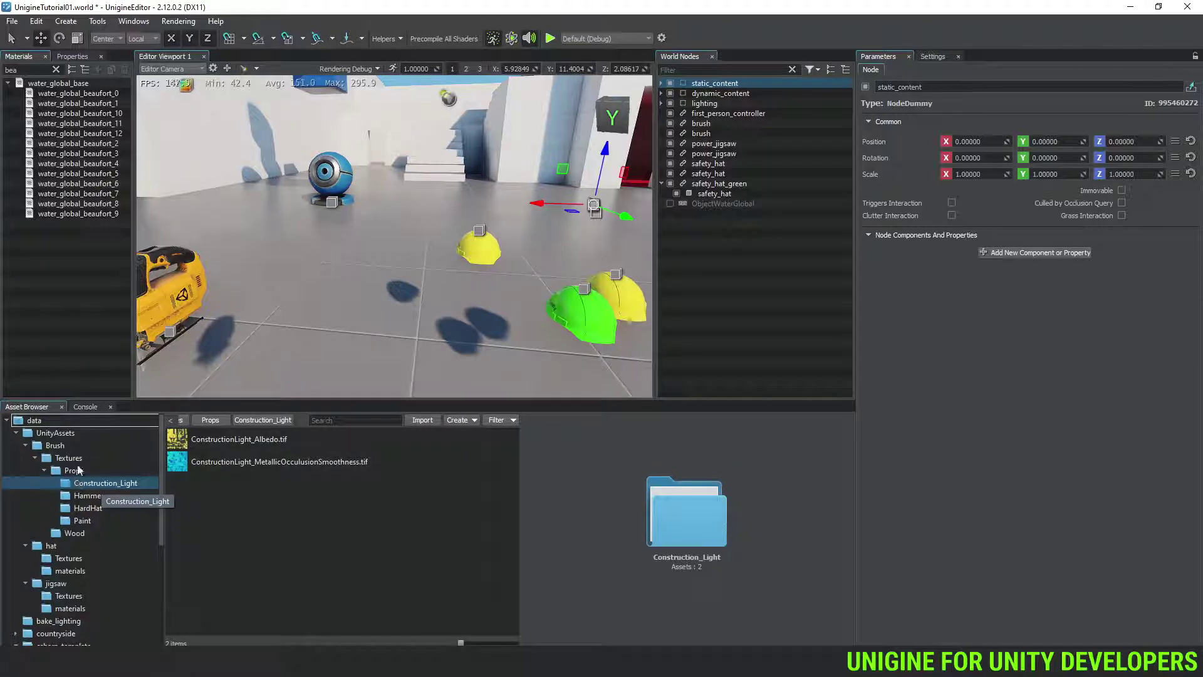
click(65, 432)
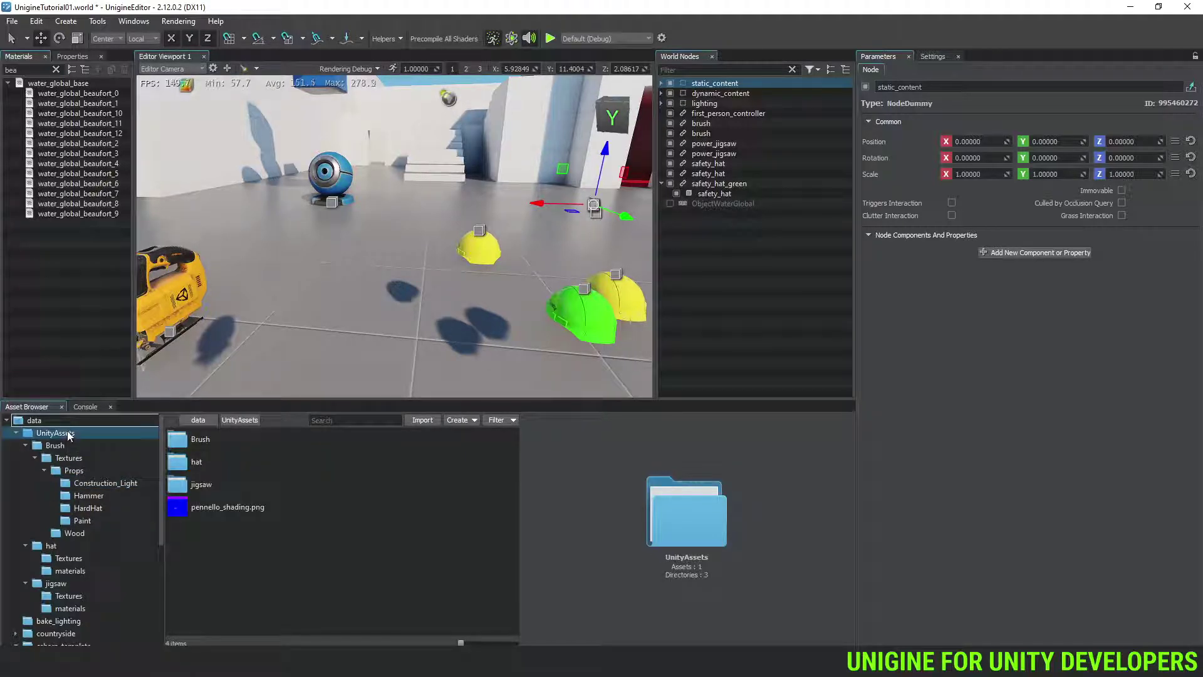
click(75, 471)
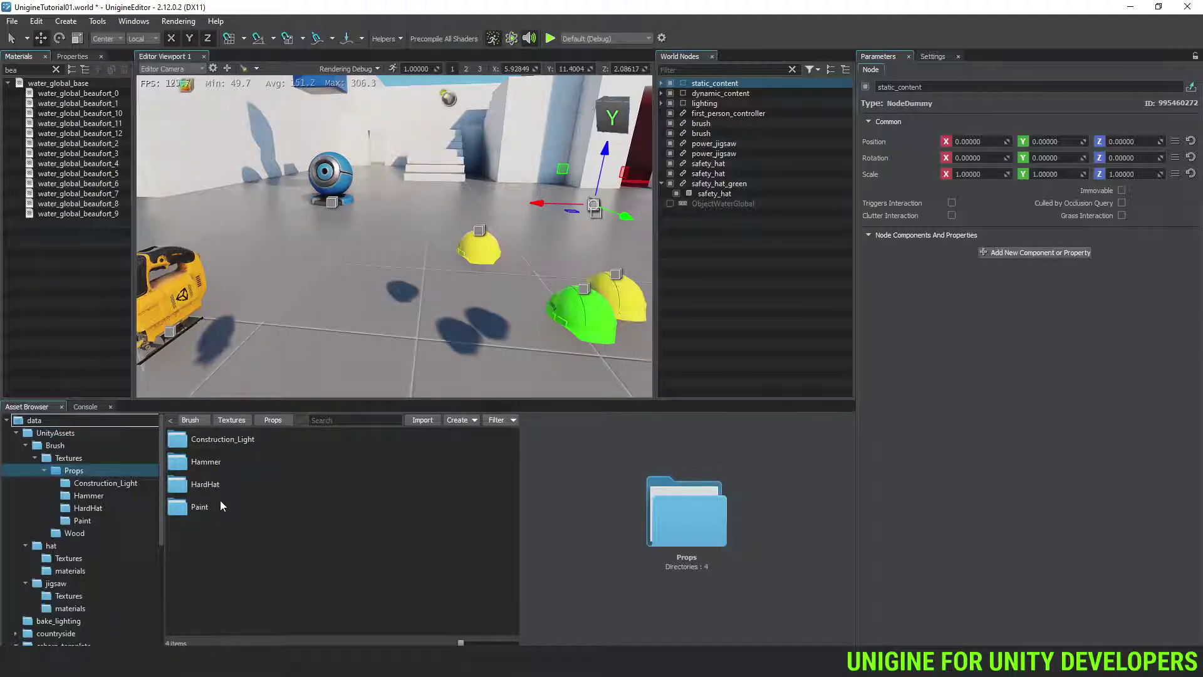
double_click(186, 486)
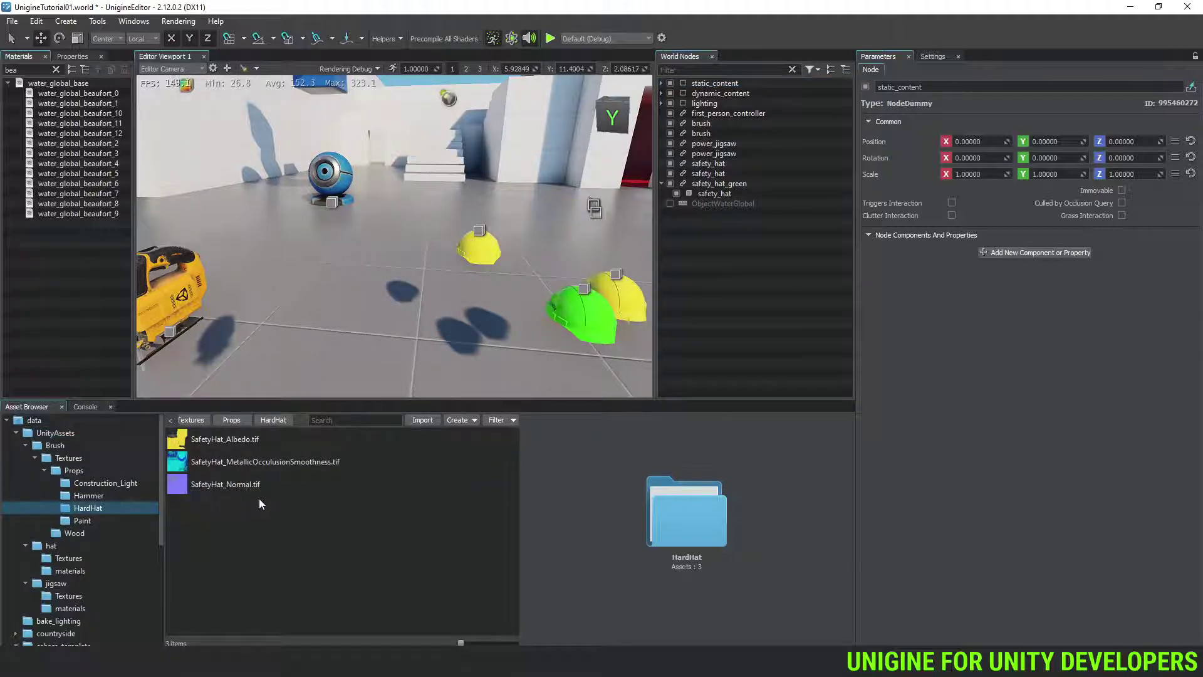
click(236, 420)
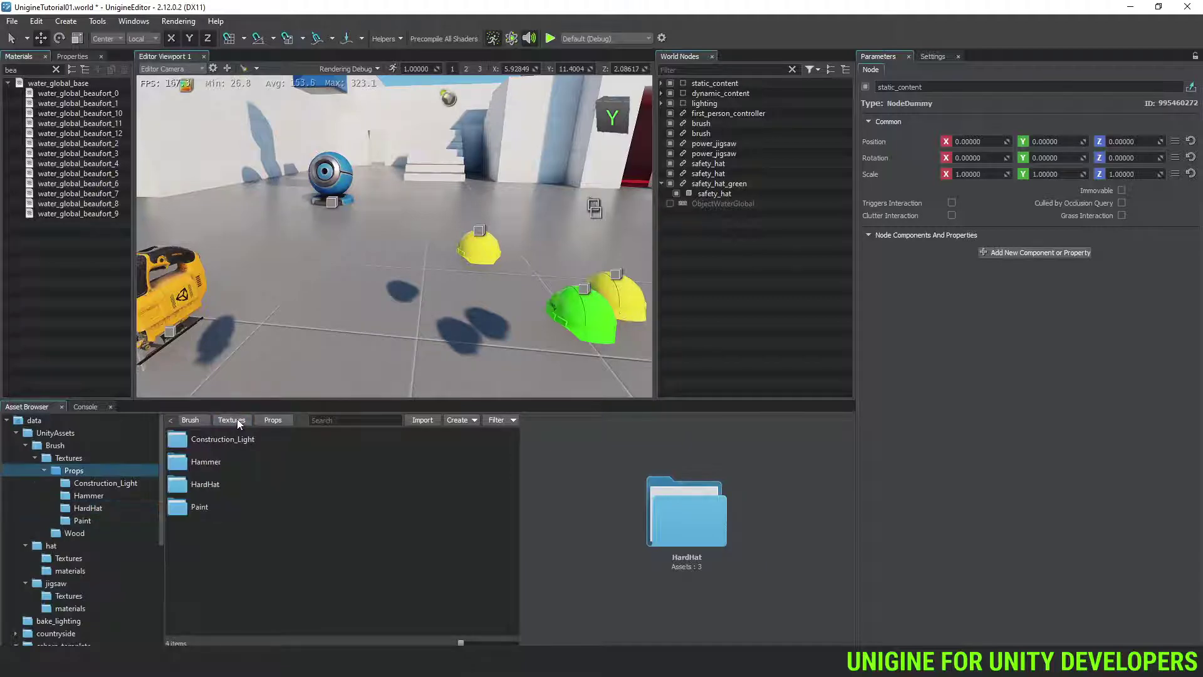
click(99, 495)
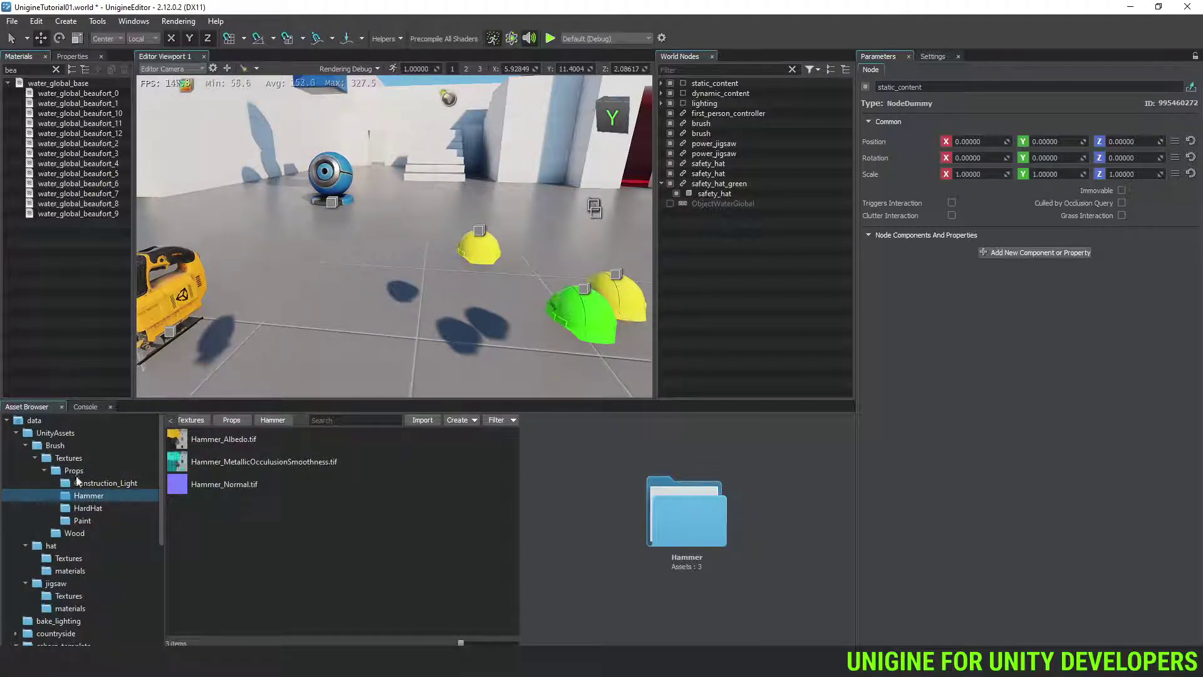
click(58, 445)
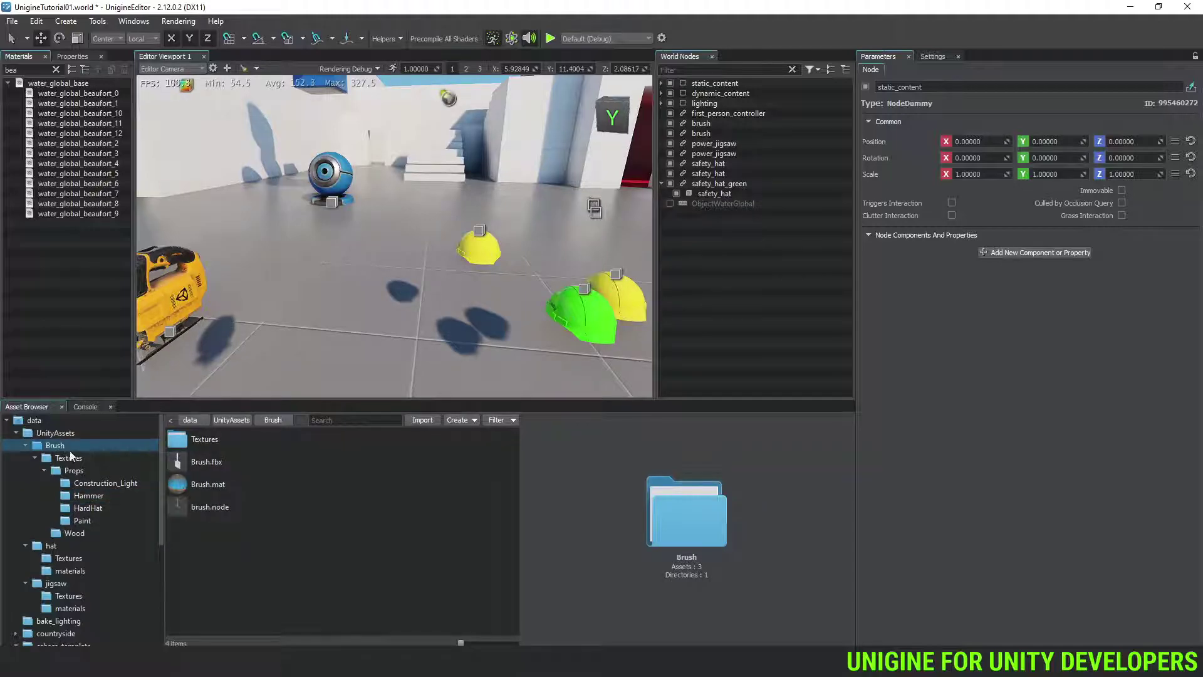
Place brush.node in the world as a Node Layer and expand it to see the brush inside
click(205, 508)
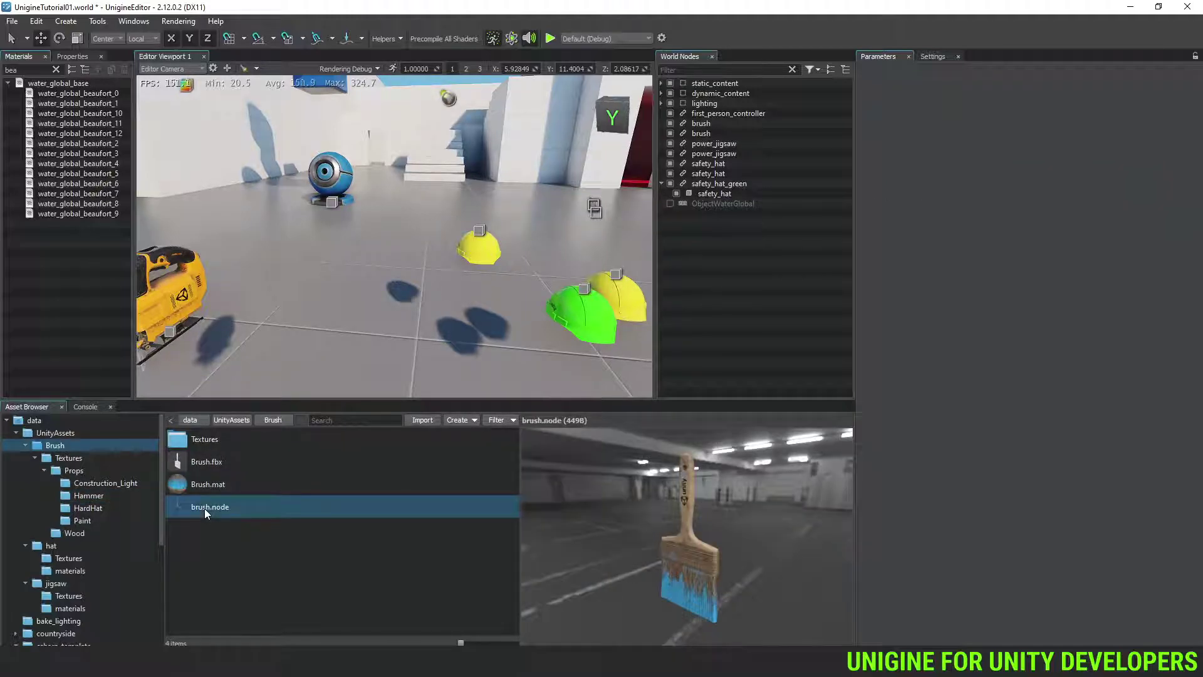
right_click(205, 509)
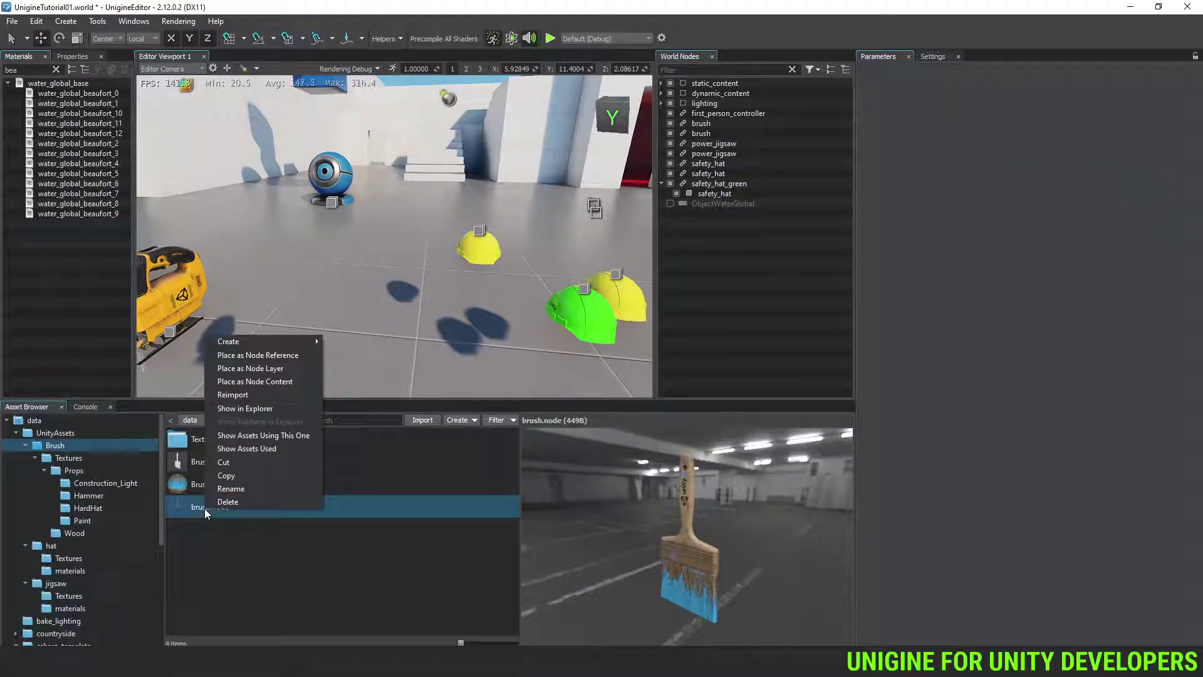
click(285, 370)
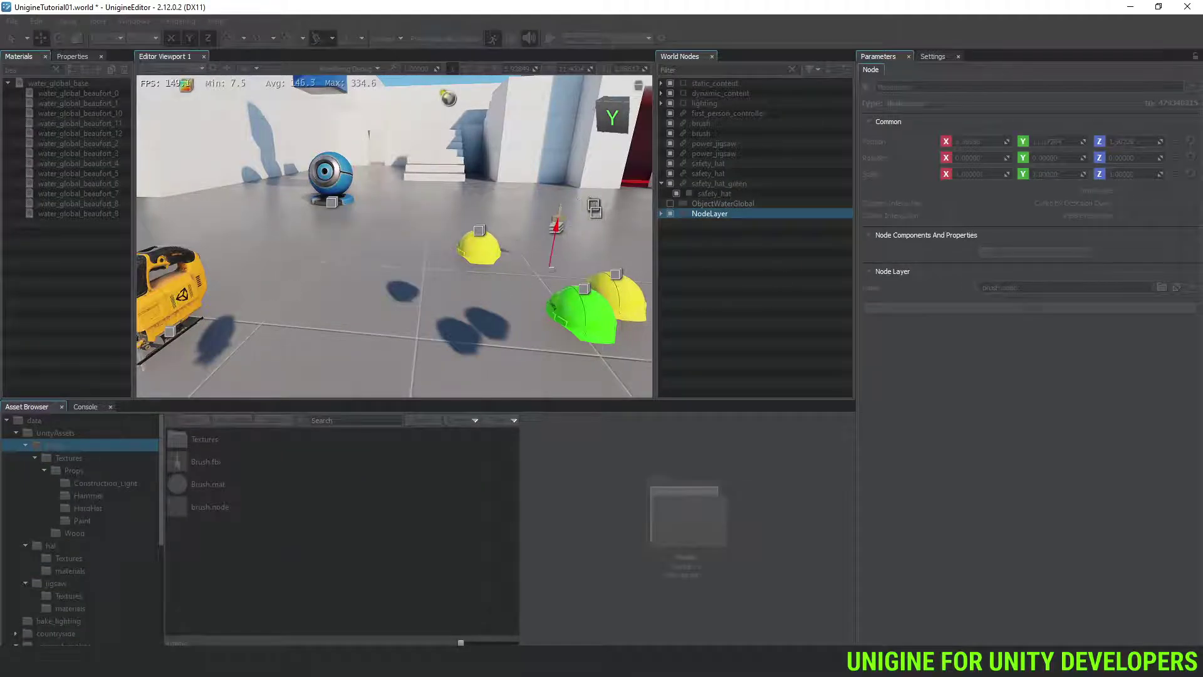
click(662, 213)
click(727, 226)
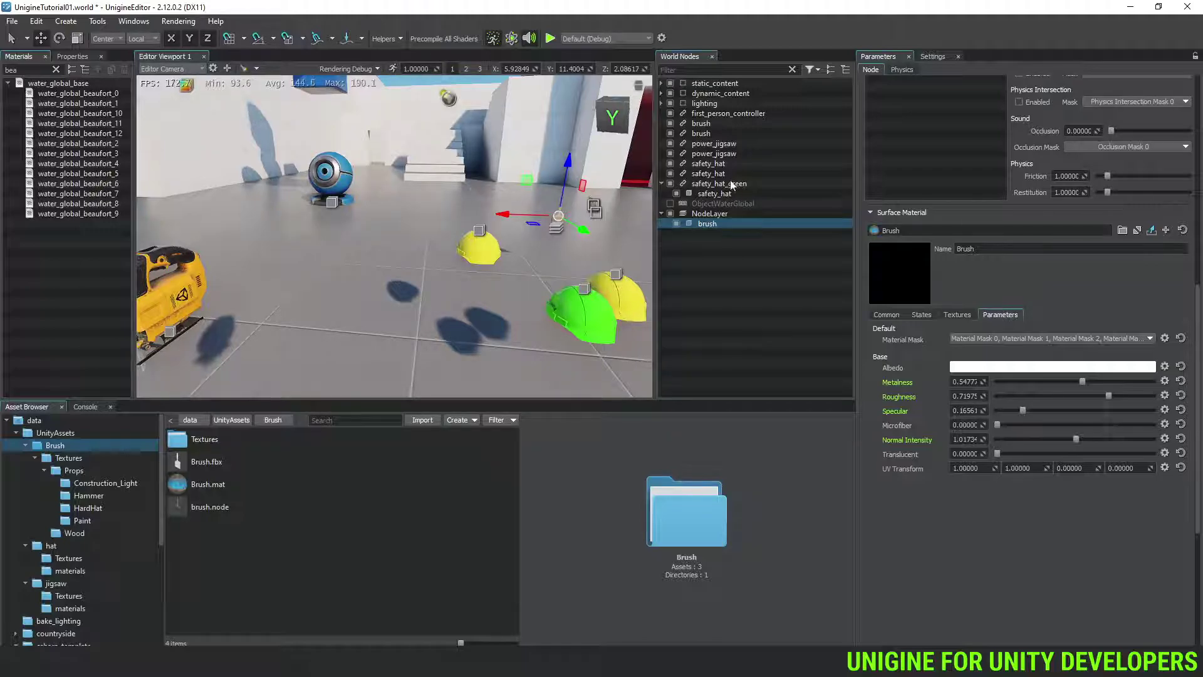
Select the NodeLayer together with safety_hat_green and safety_hat
click(726, 216)
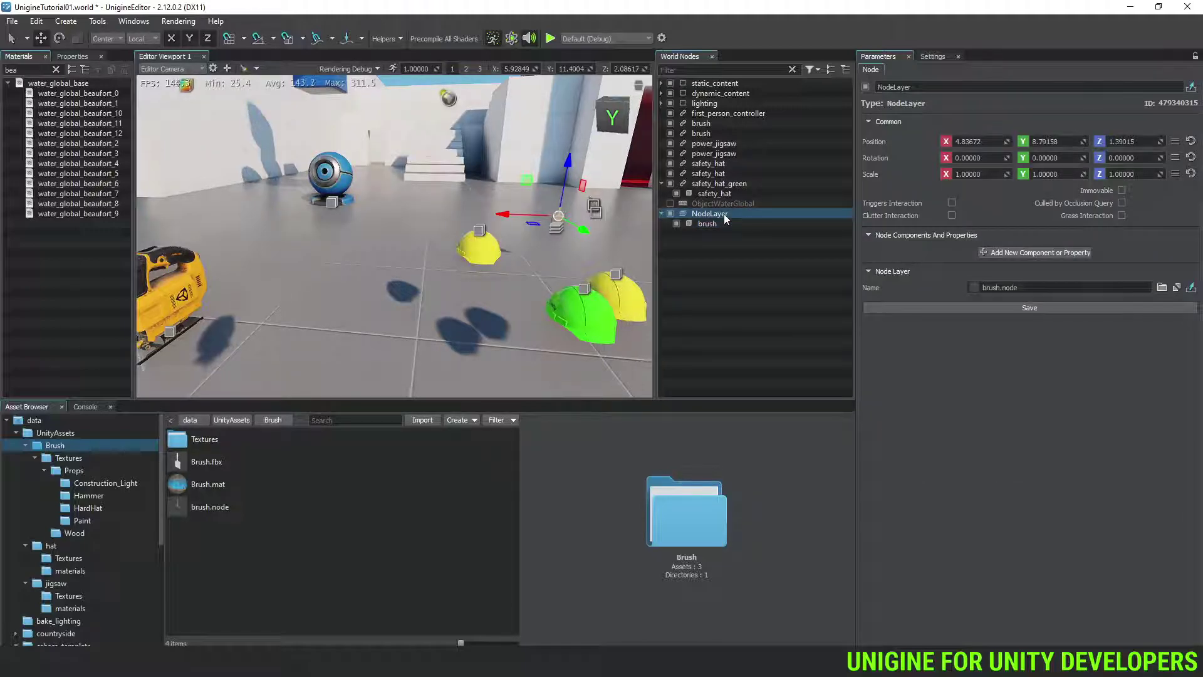
ctrl+click(727, 184)
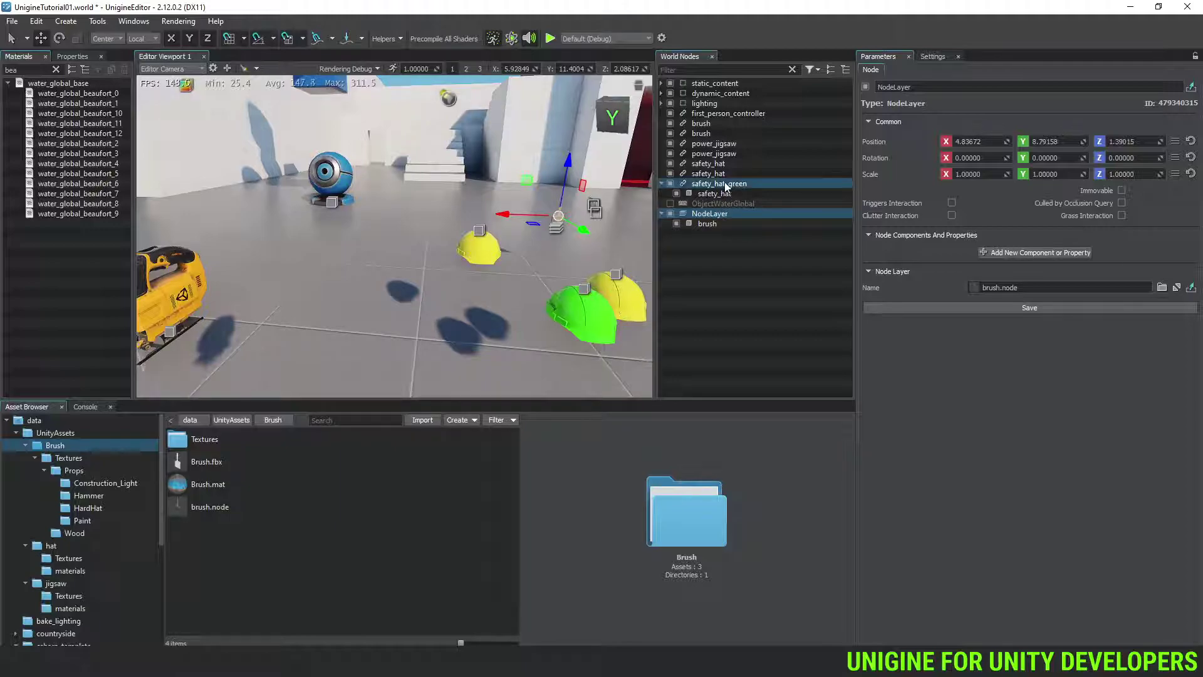
ctrl+click(726, 173)
Move safety_hat_green and safety_hat into the NodeLayer
drag(729, 186, 741, 220)
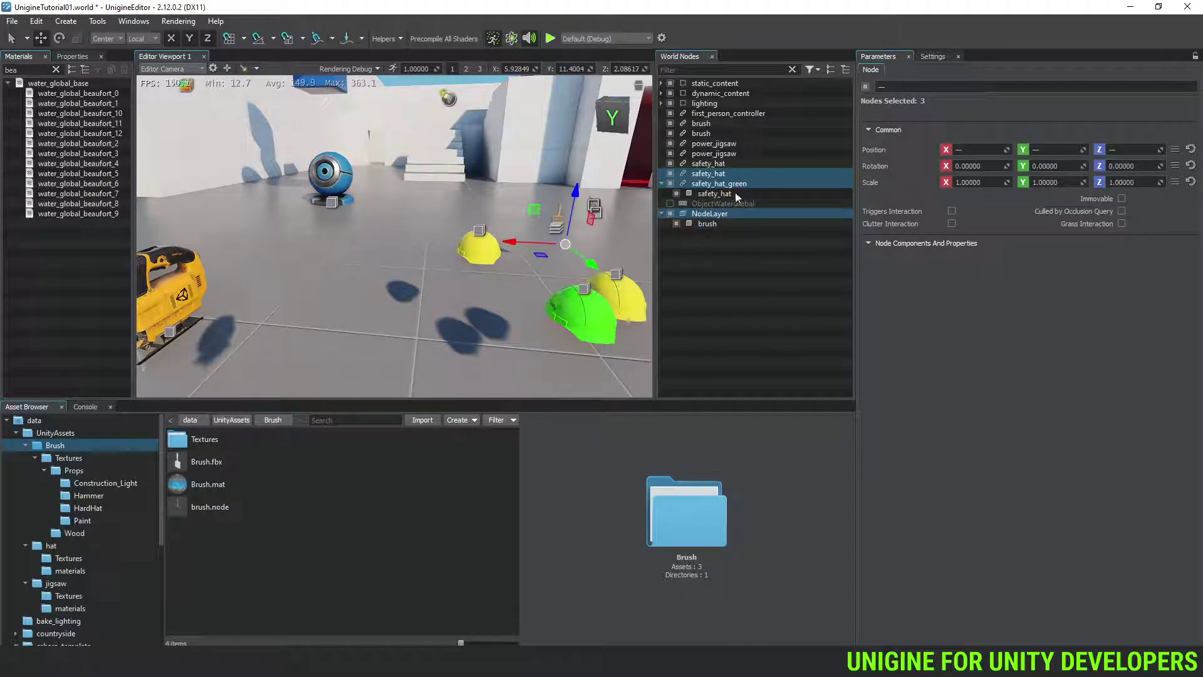
click(737, 184)
ctrl+click(727, 174)
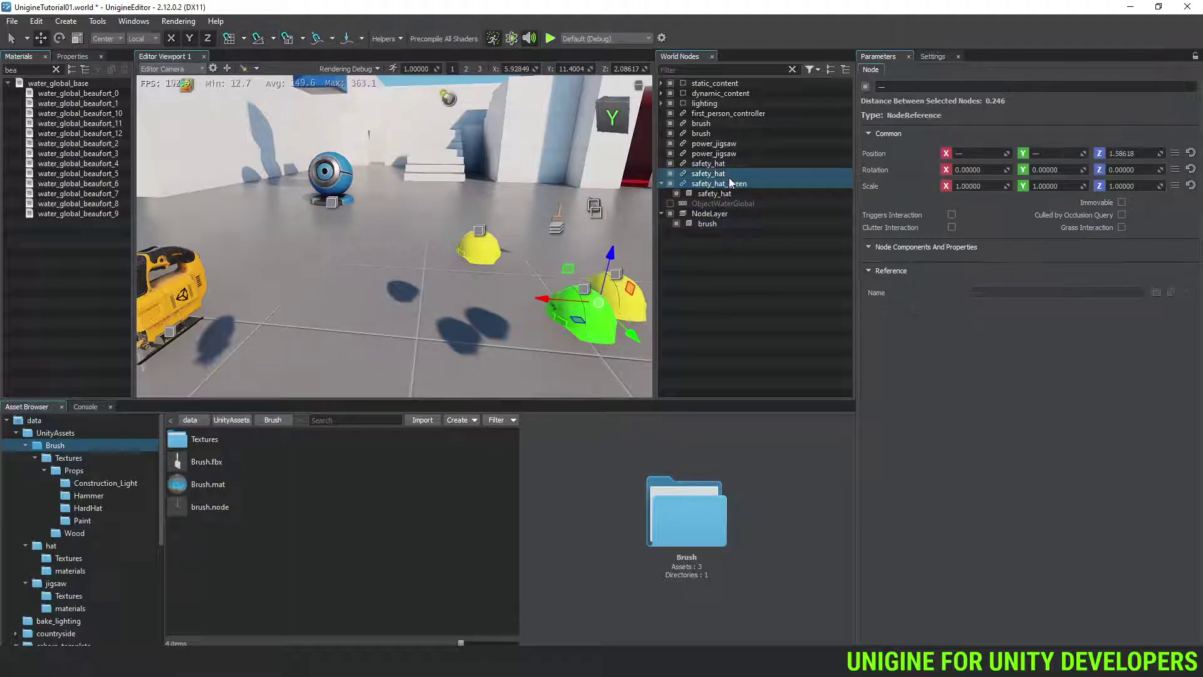
drag(737, 184, 746, 221)
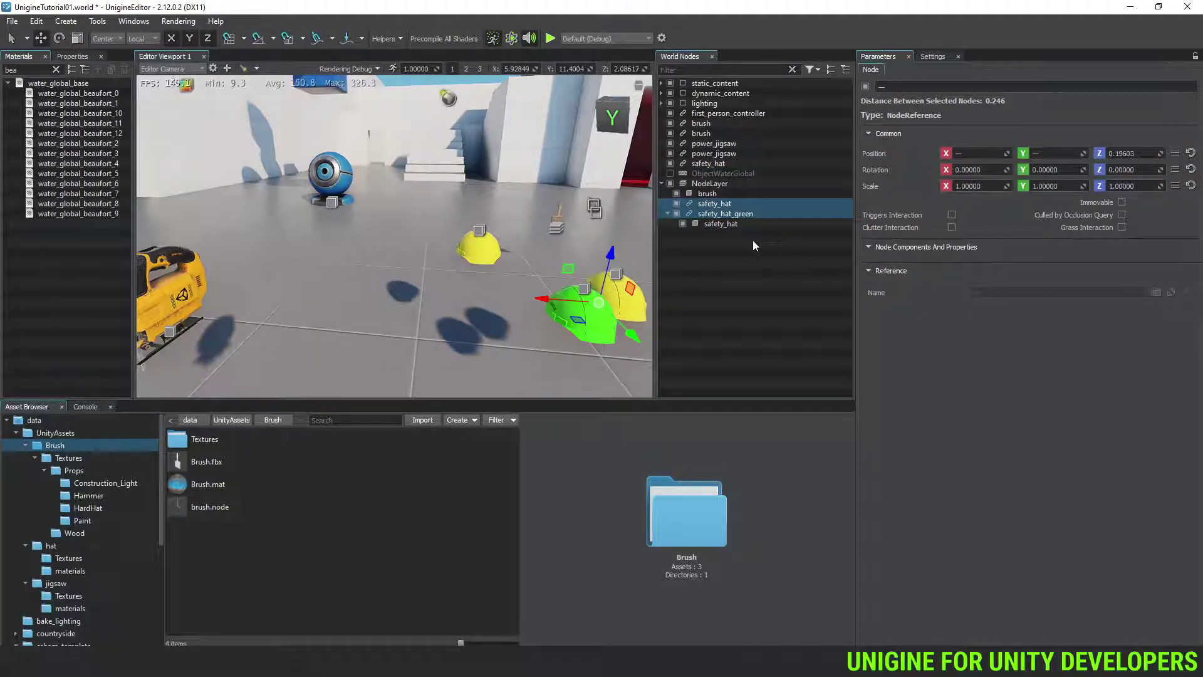
Toggle the NodeLayer's enable checkbox off and on, then check its layer file name
click(724, 185)
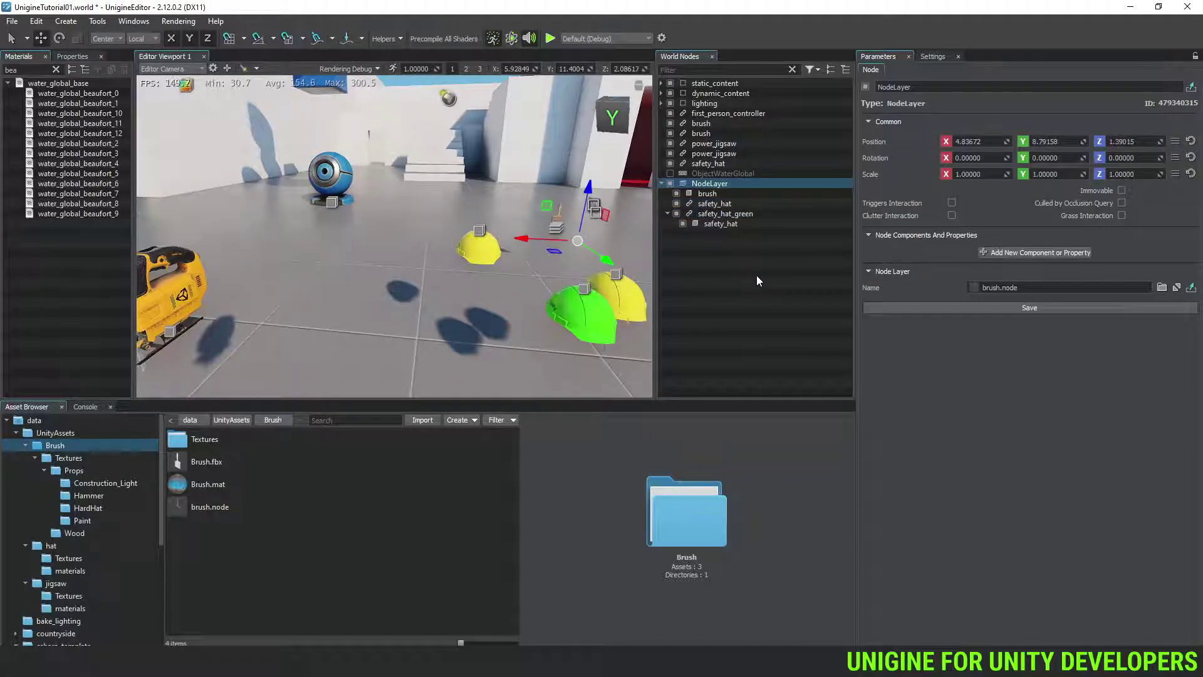
click(671, 183)
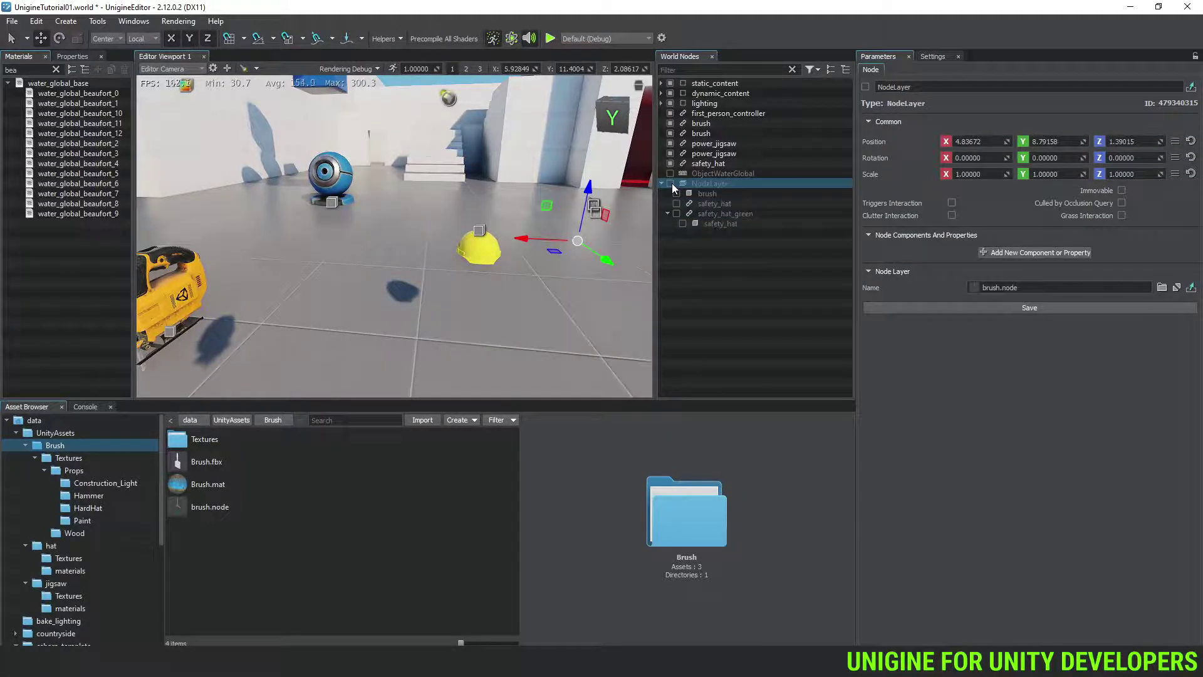
click(671, 183)
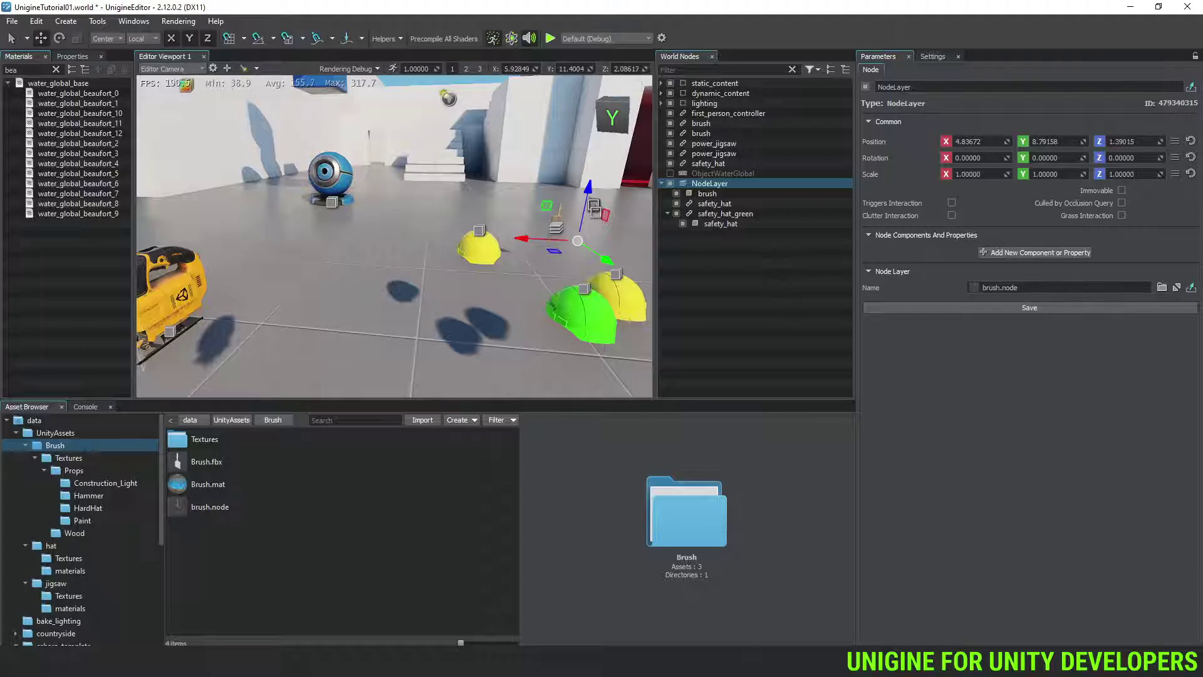
click(1001, 287)
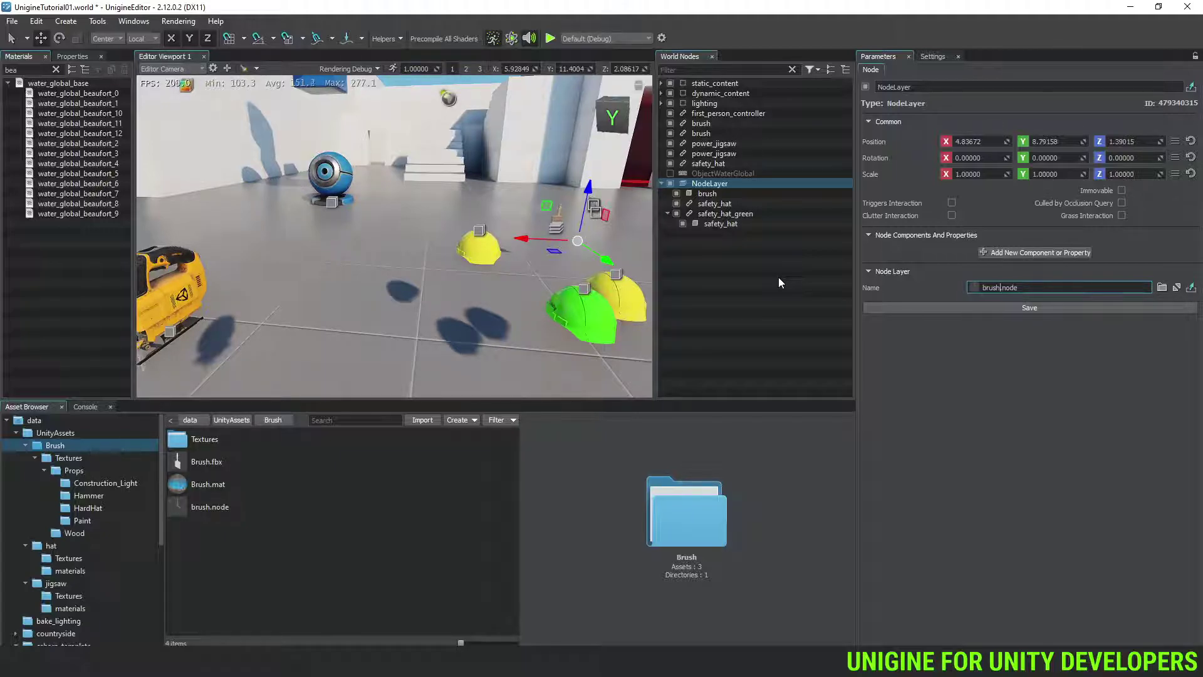
Move the brush and both hats out of the NodeLayer and delete the empty NodeLayer
click(698, 196)
shift+click(725, 214)
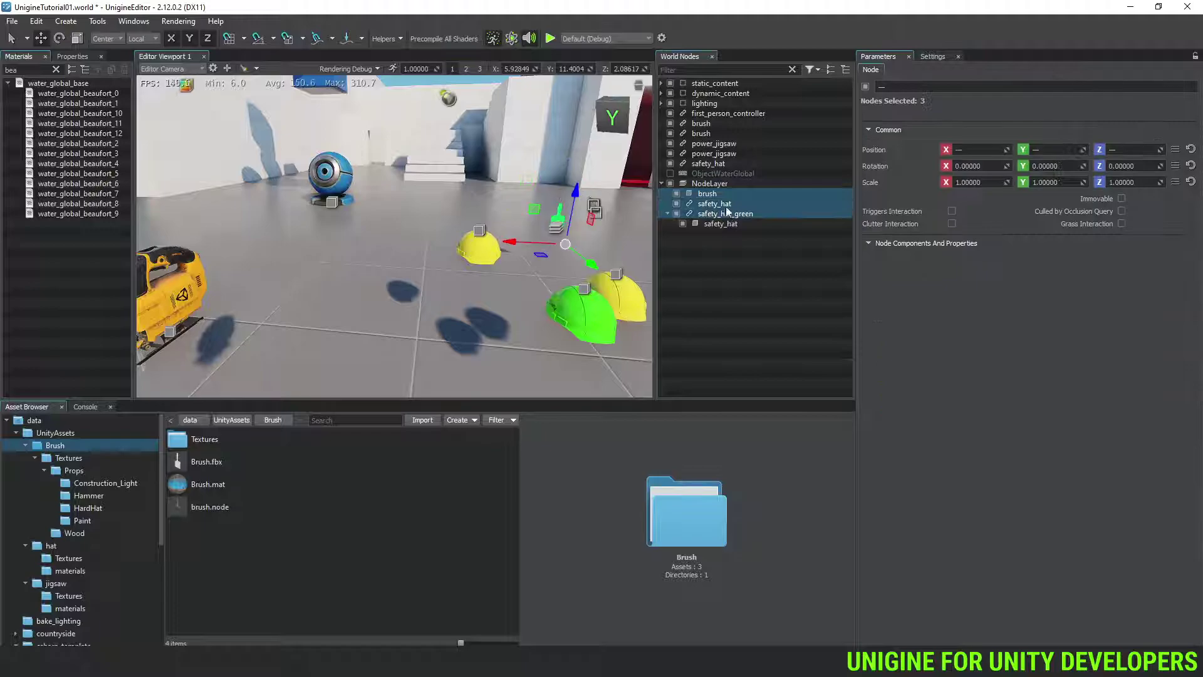
drag(725, 205, 707, 165)
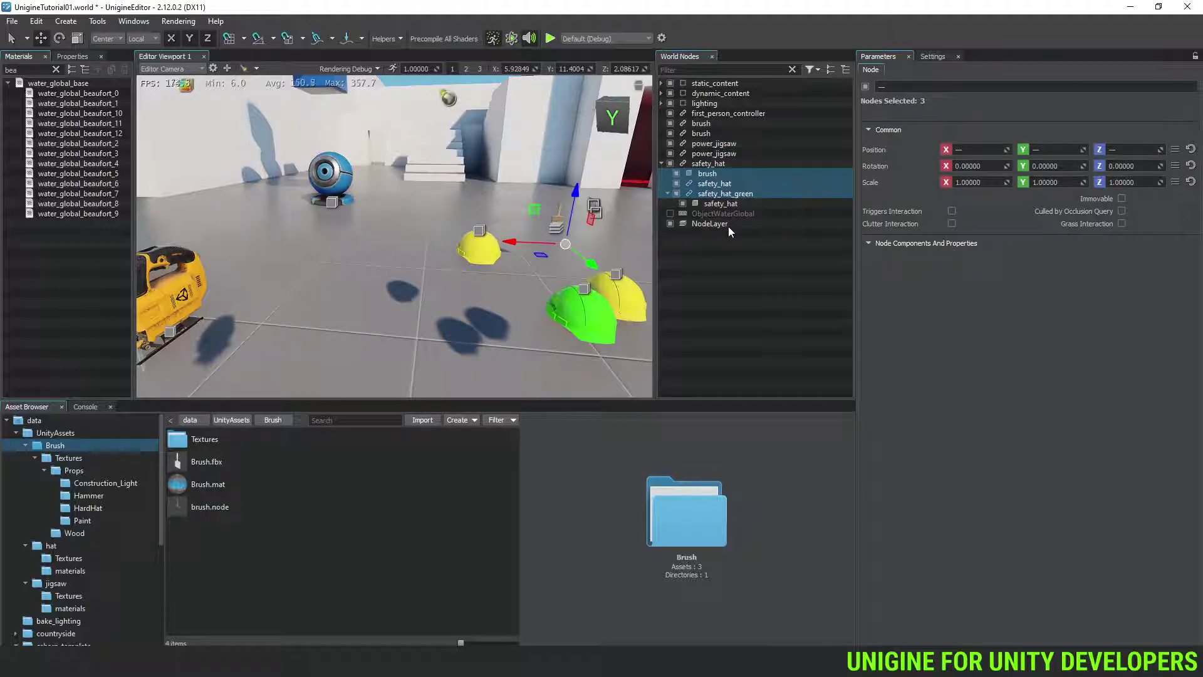
click(713, 224)
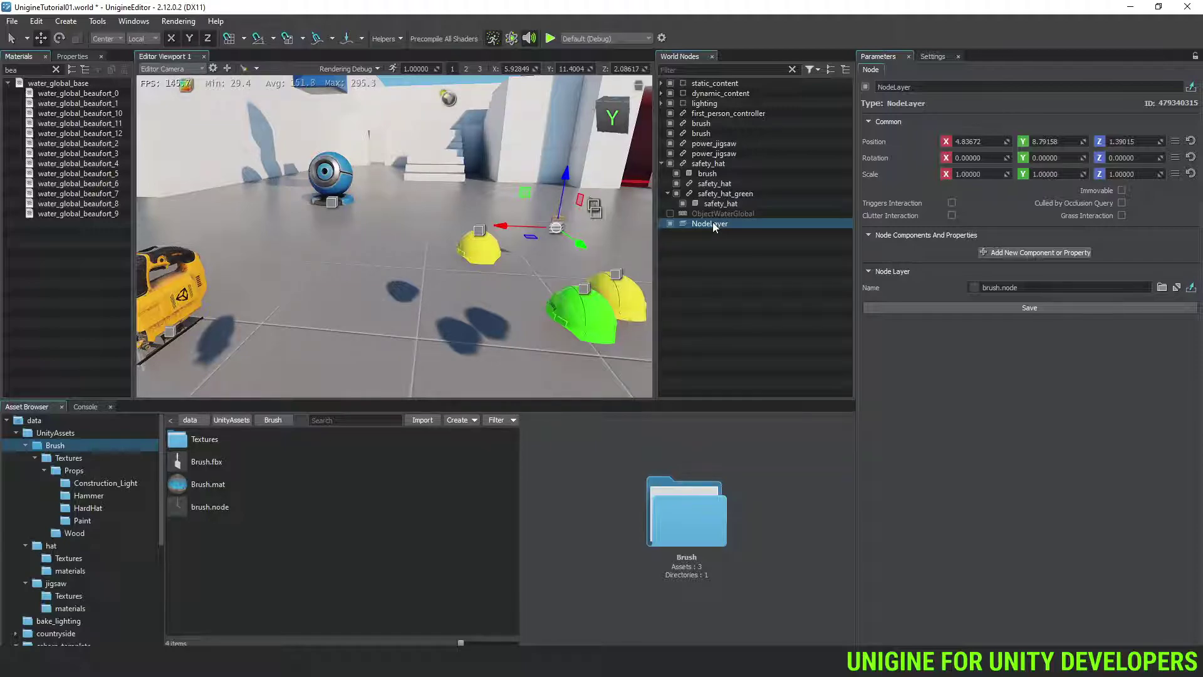
key(Delete)
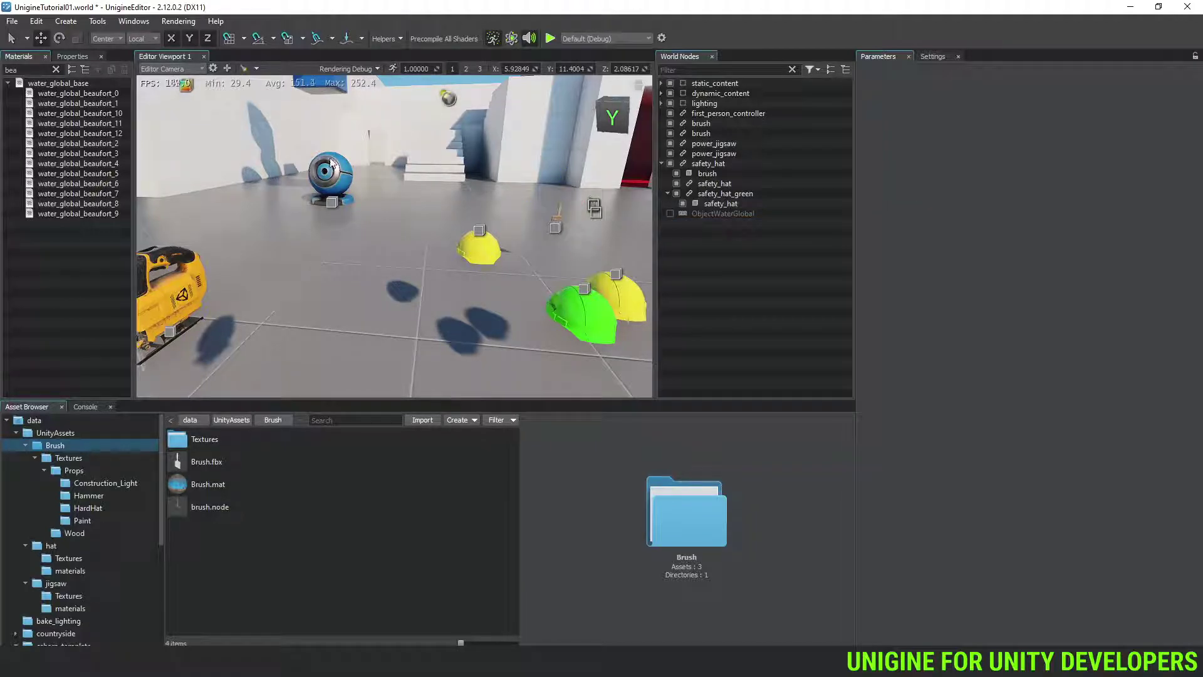
Add a new dummy node to the scene
click(66, 20)
mouse_move(75, 48)
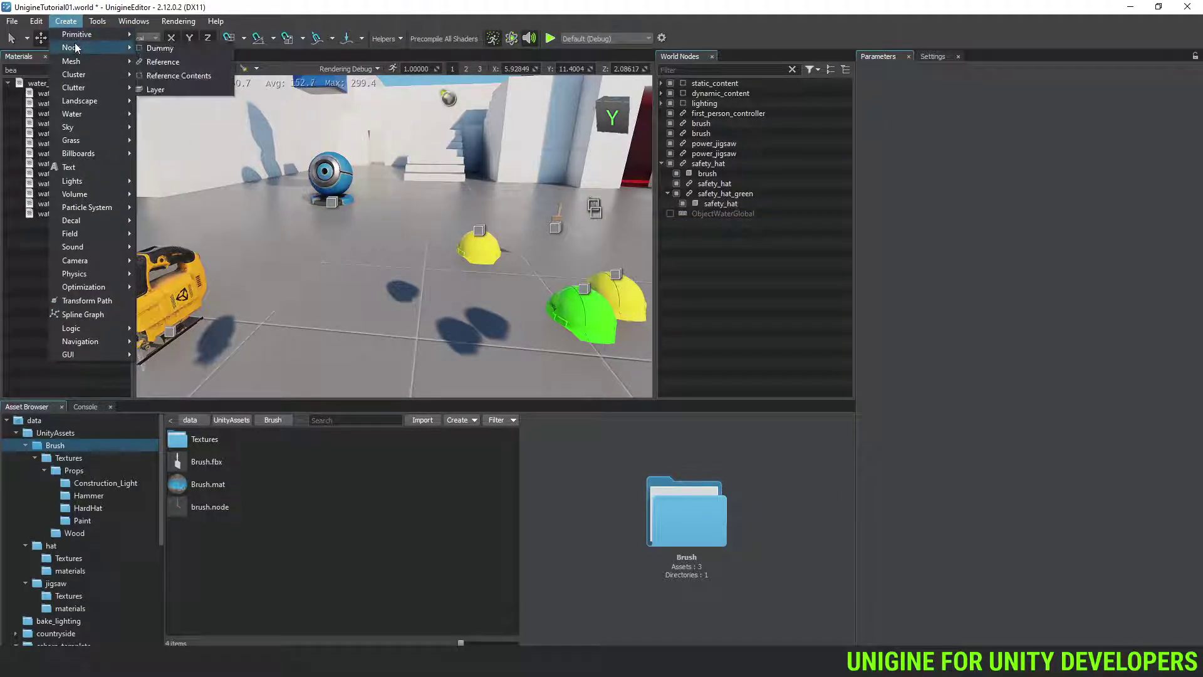
click(156, 47)
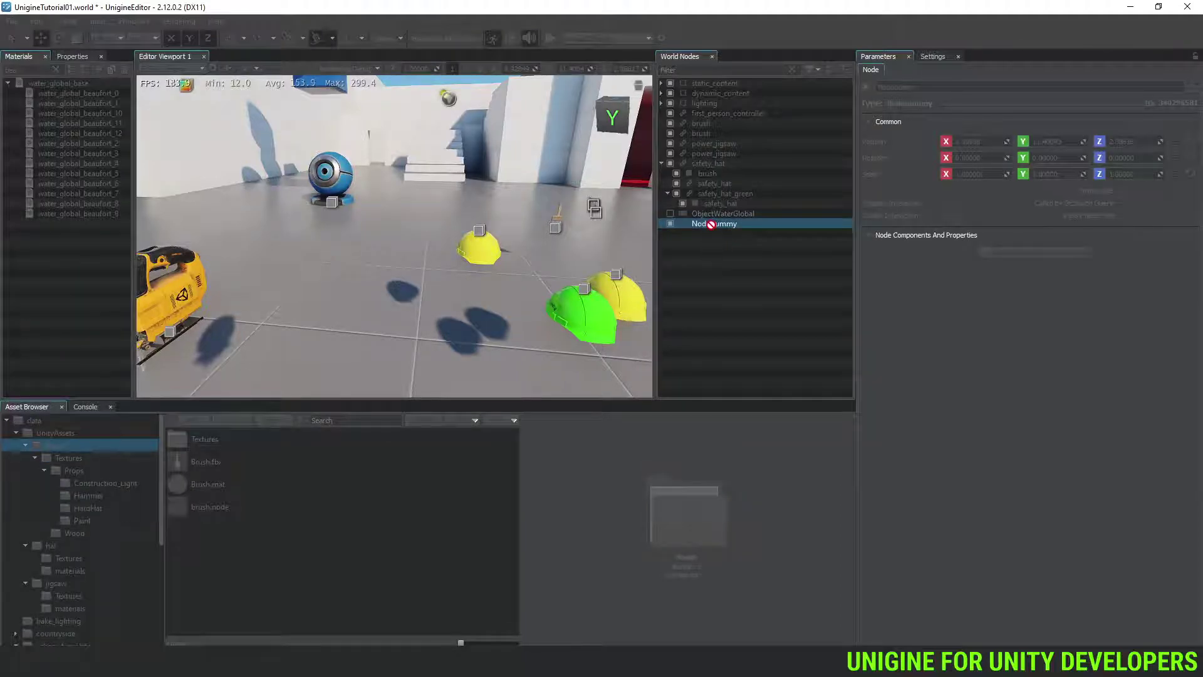
click(409, 243)
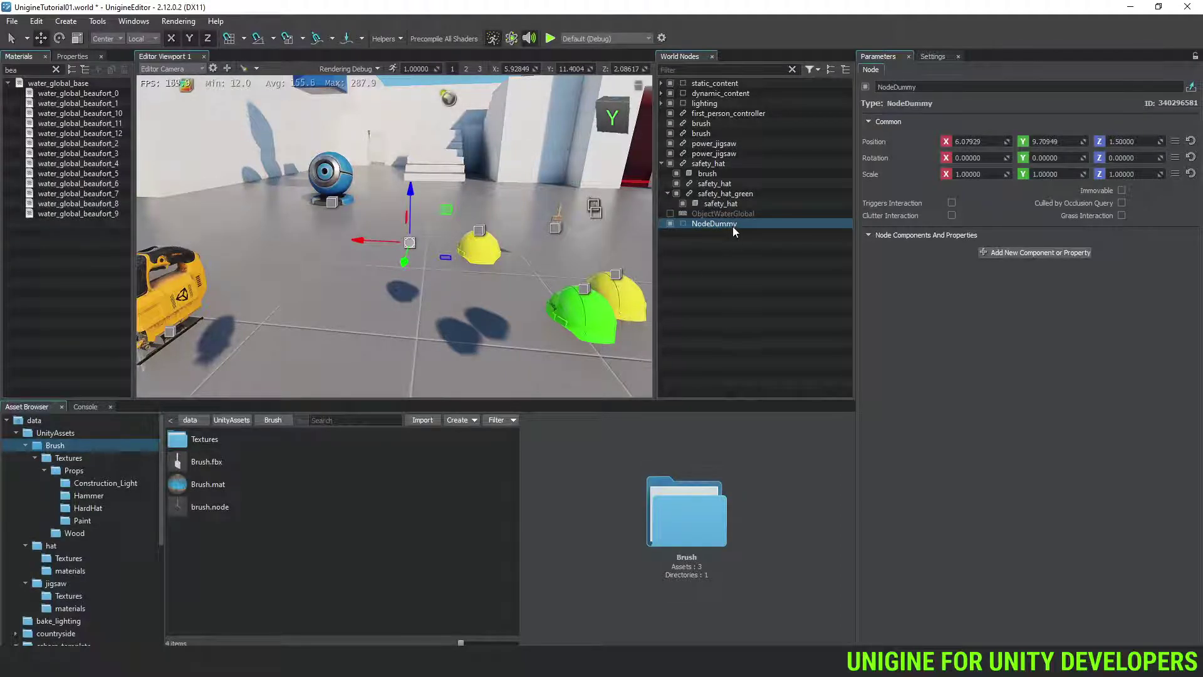
Rename the dummy node to 'Myassets' and select it
double_click(959, 88)
text(Myassets)
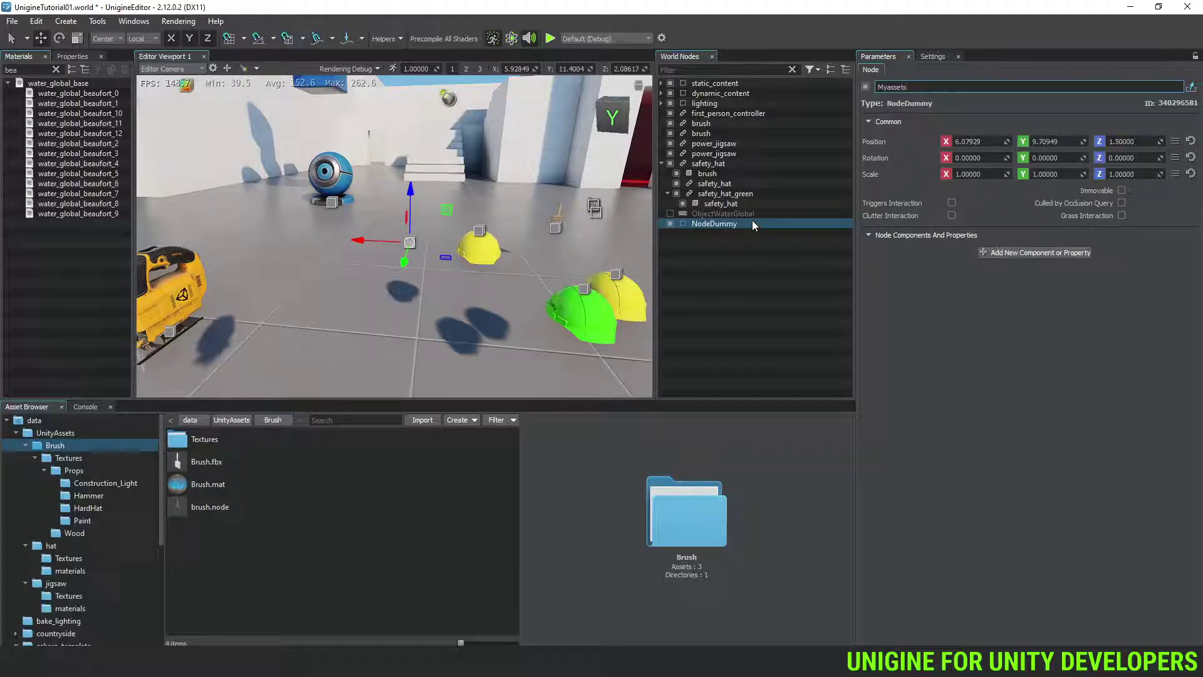
key(Return)
click(735, 226)
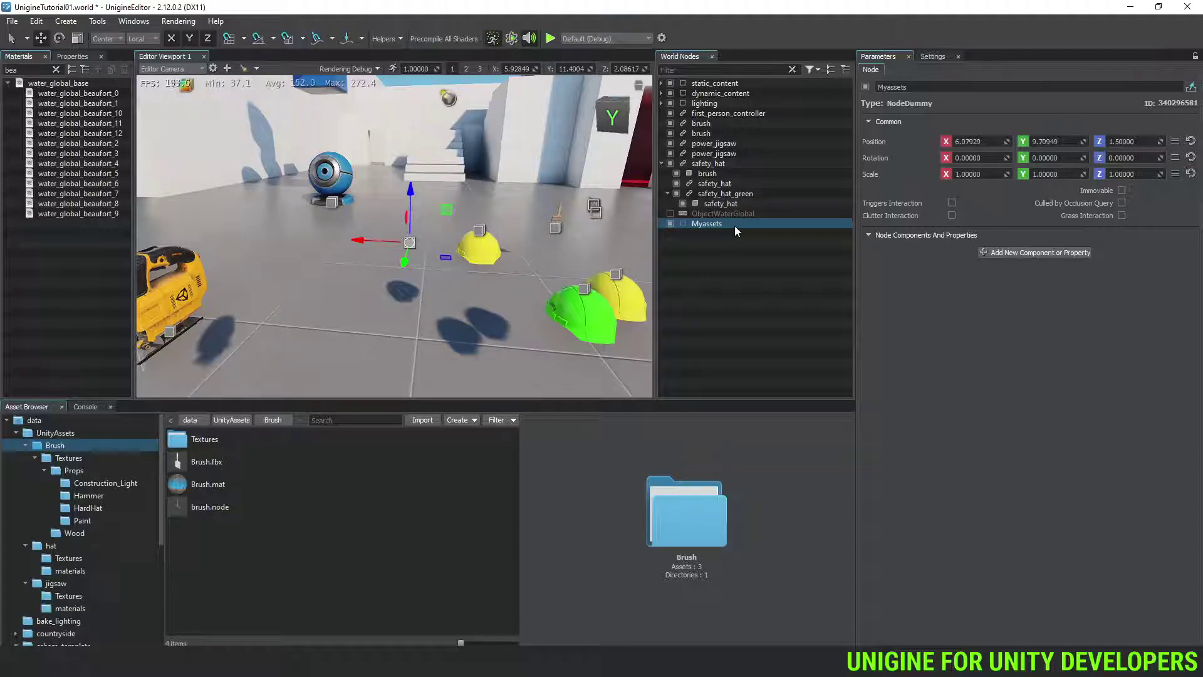
click(67, 434)
Drag the Myassets node into UnityAssets to save it as Myassets.node
click(34, 419)
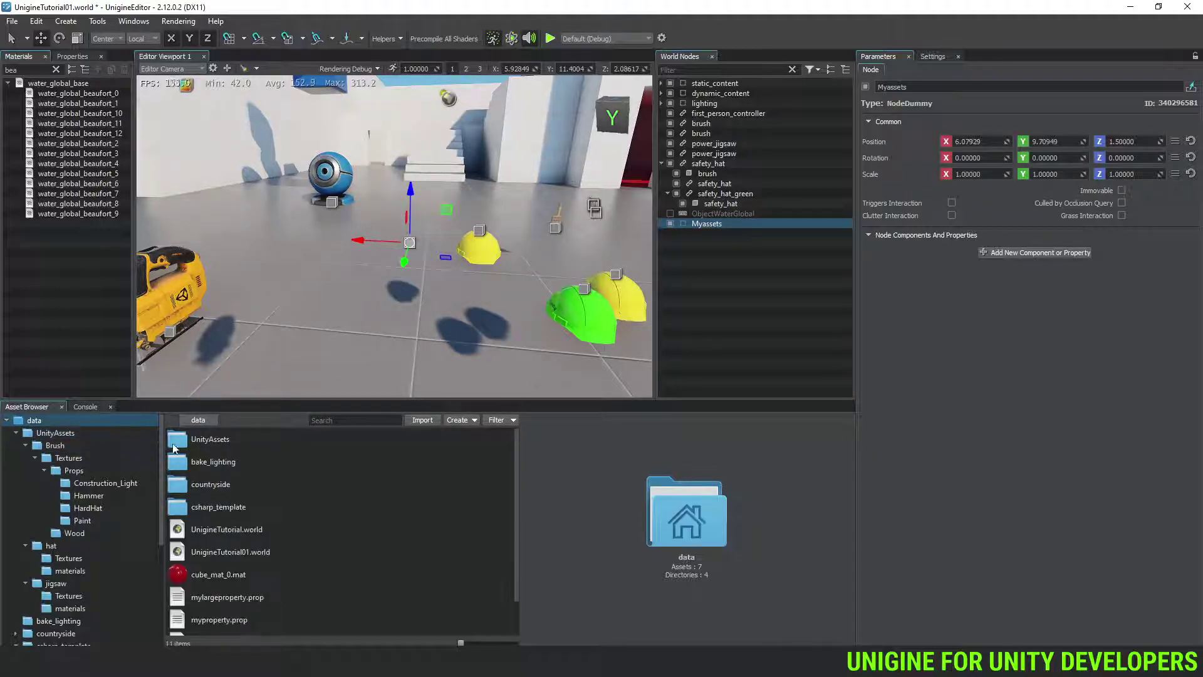
click(62, 432)
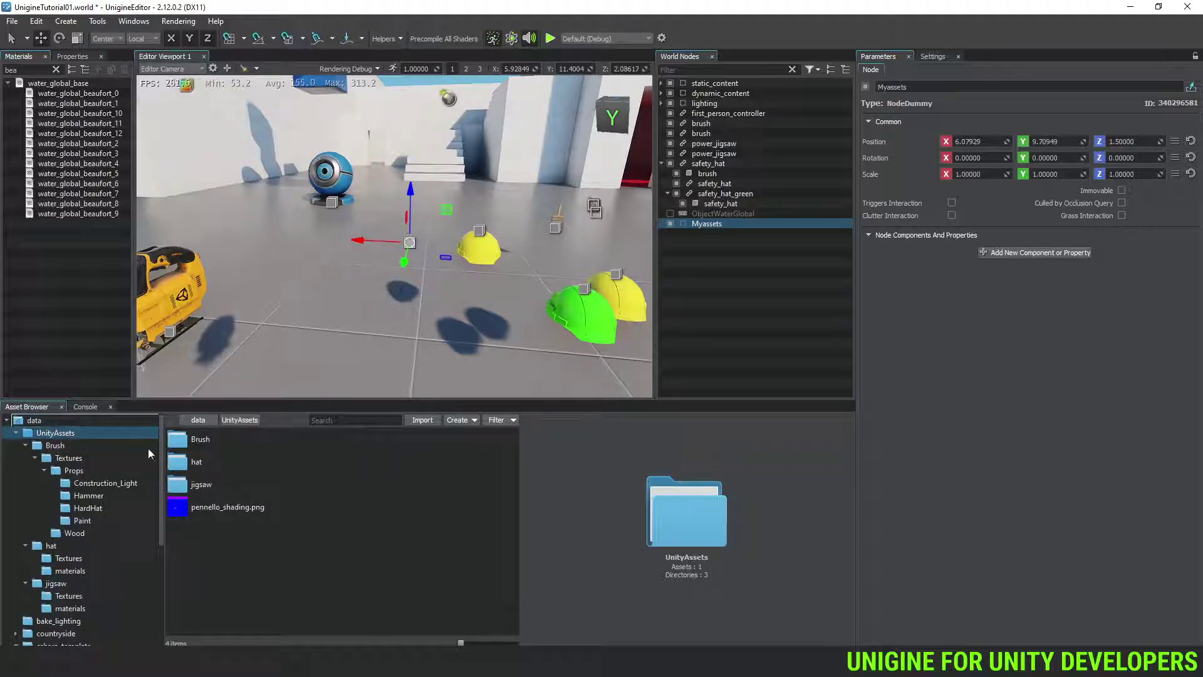
click(59, 432)
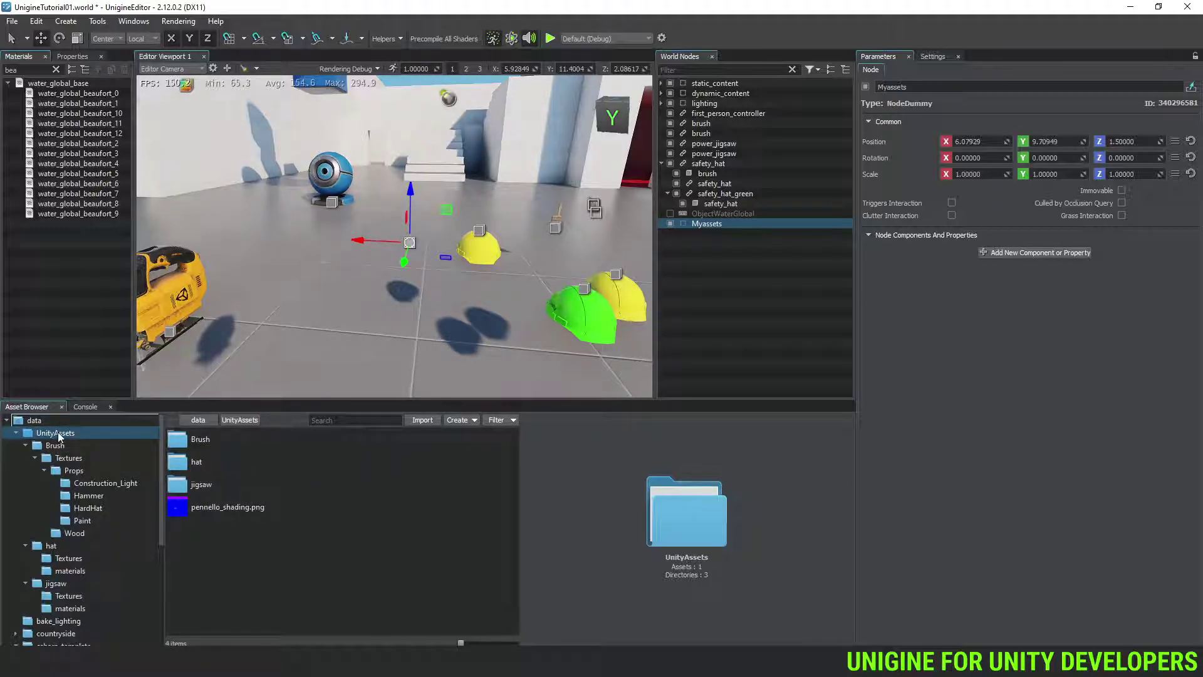
click(711, 227)
drag(711, 227, 276, 552)
click(216, 508)
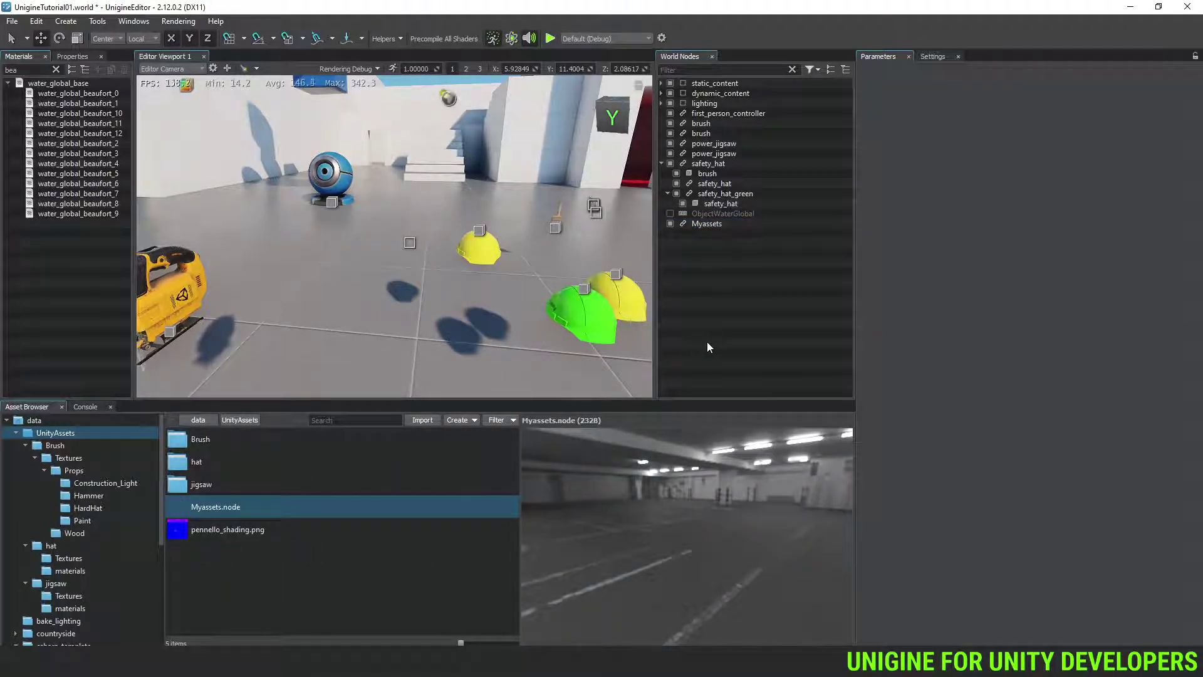
click(716, 223)
Create a NodeLayer whose layer file is UnityAssets/Myassets.node
right_click(715, 224)
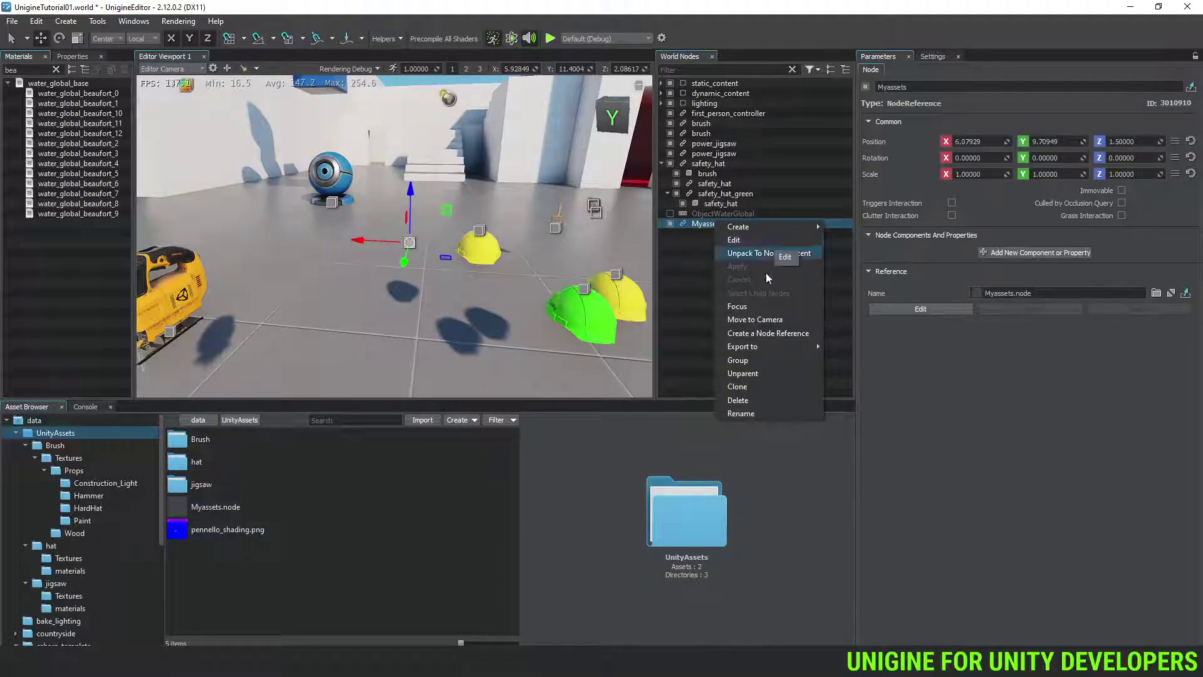
mouse_move(742, 229)
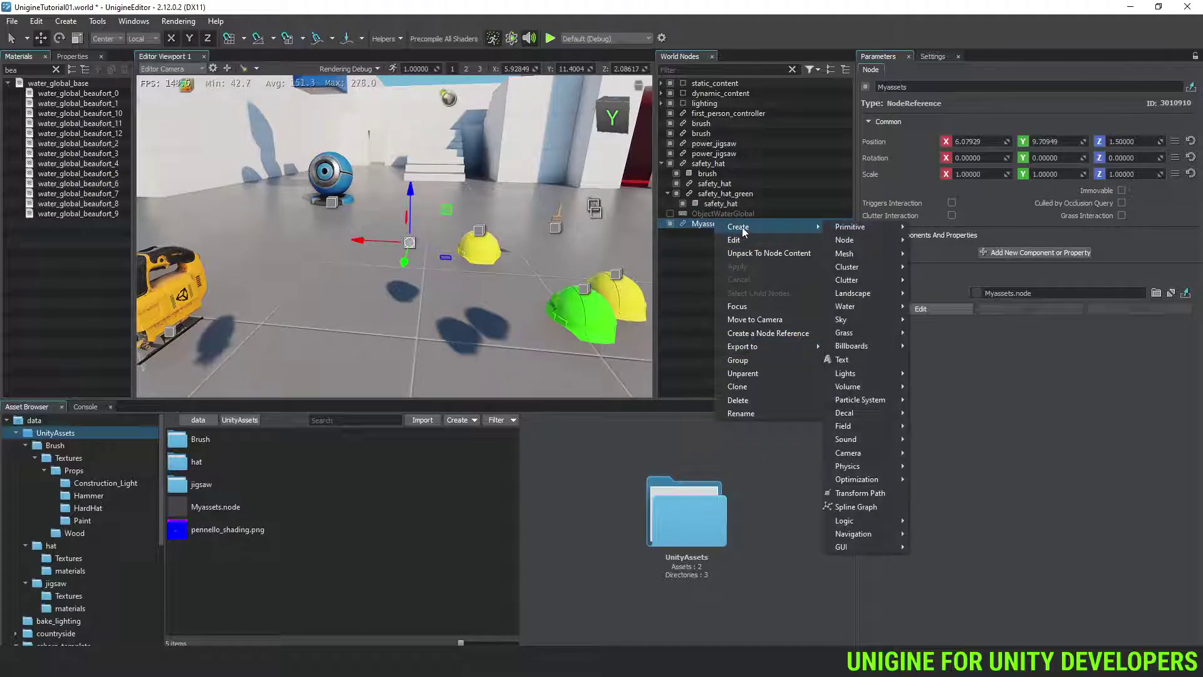
mouse_move(852, 240)
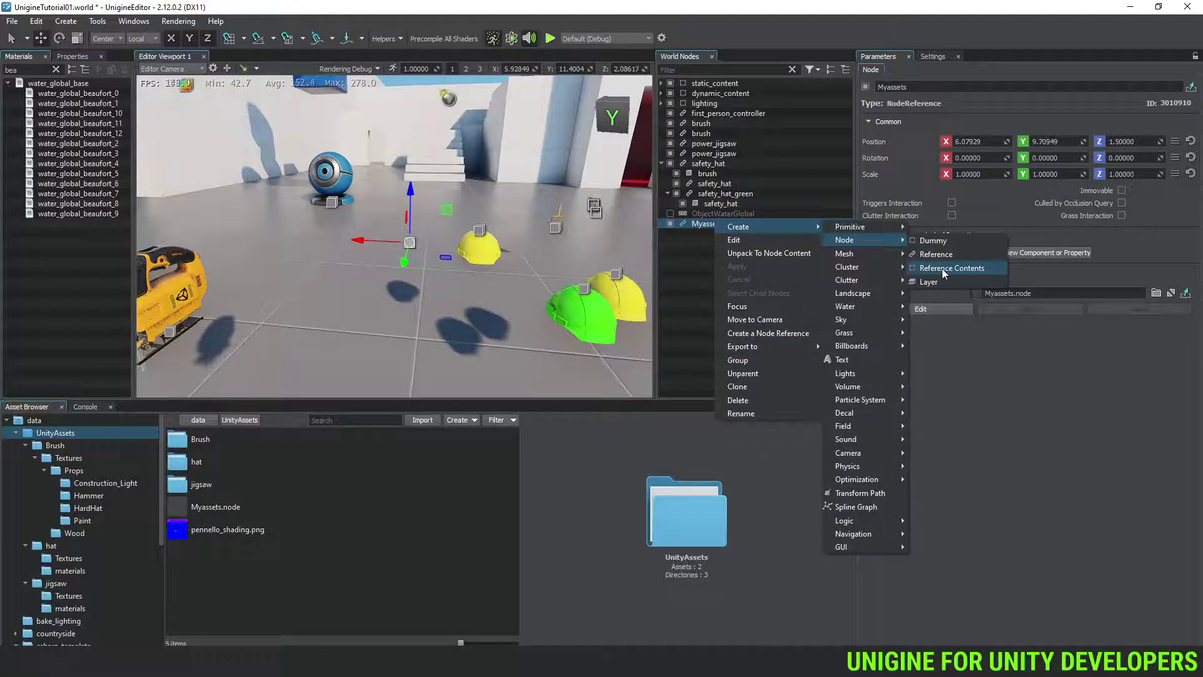
click(938, 281)
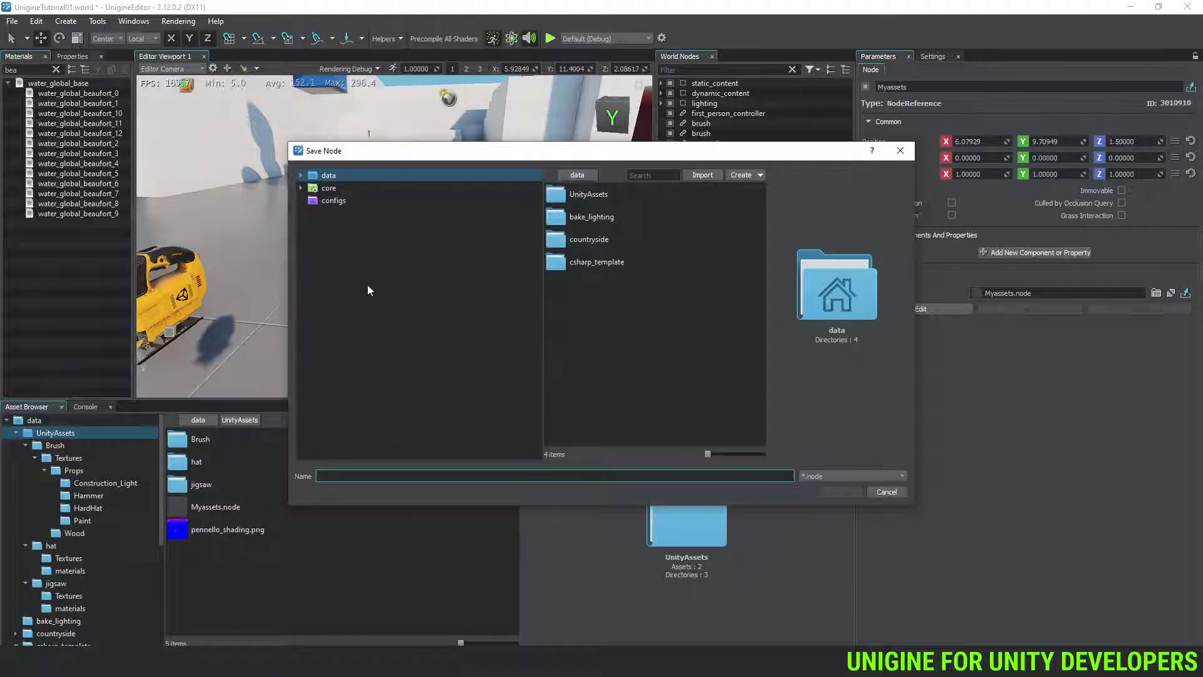
click(301, 175)
click(361, 189)
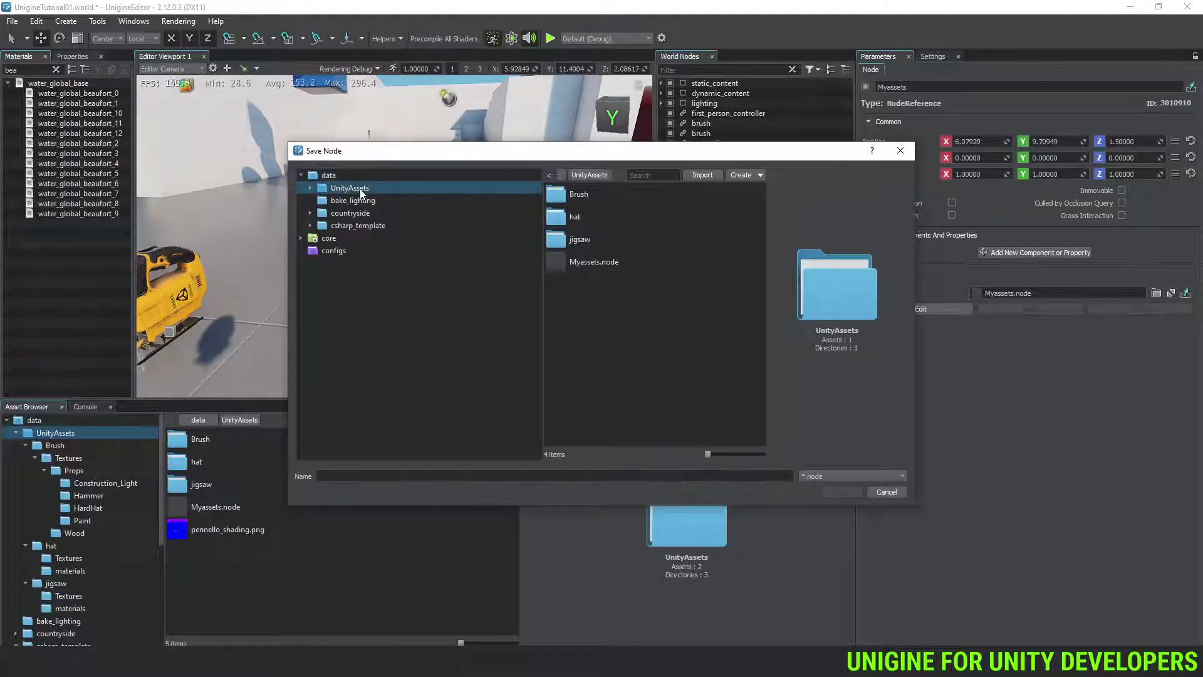
click(571, 260)
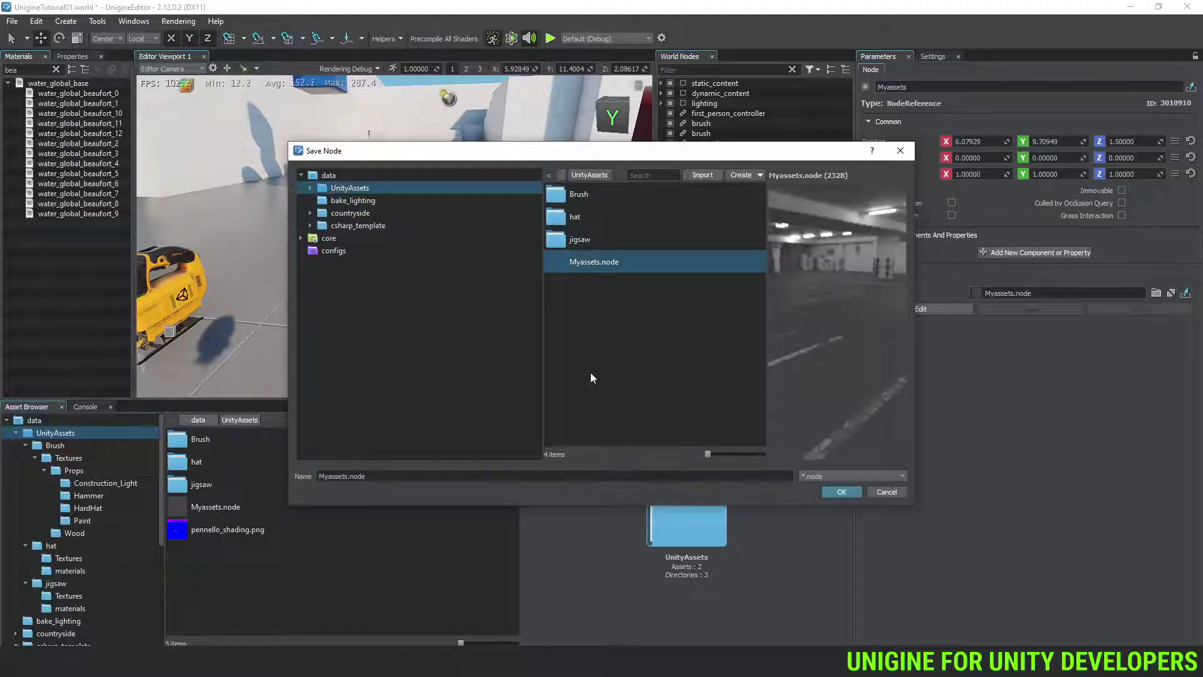
click(842, 492)
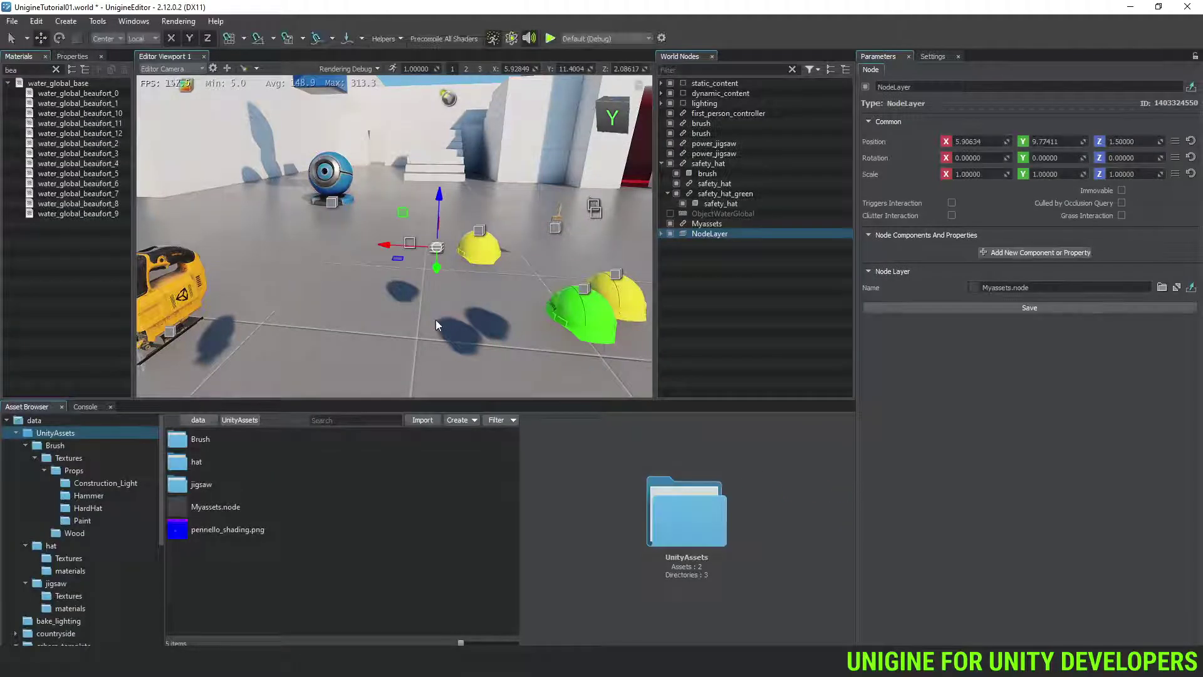
click(240, 513)
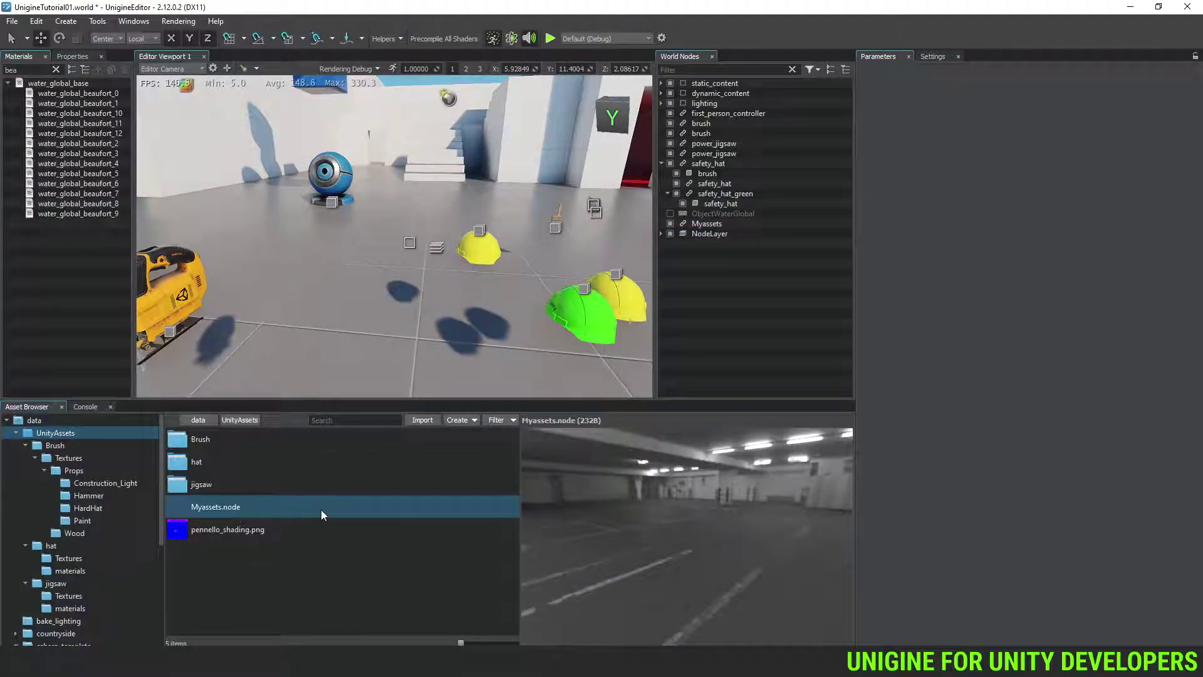
Delete the old Myassets reference node and expand the NodeLayer
click(712, 223)
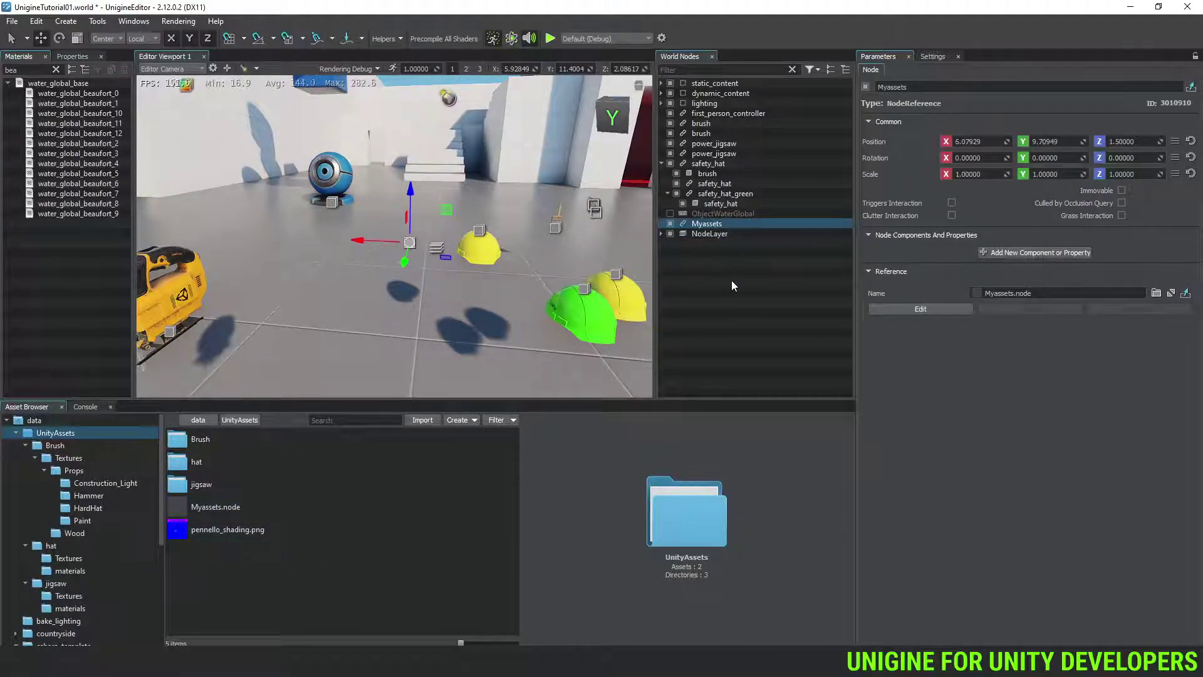
key(Delete)
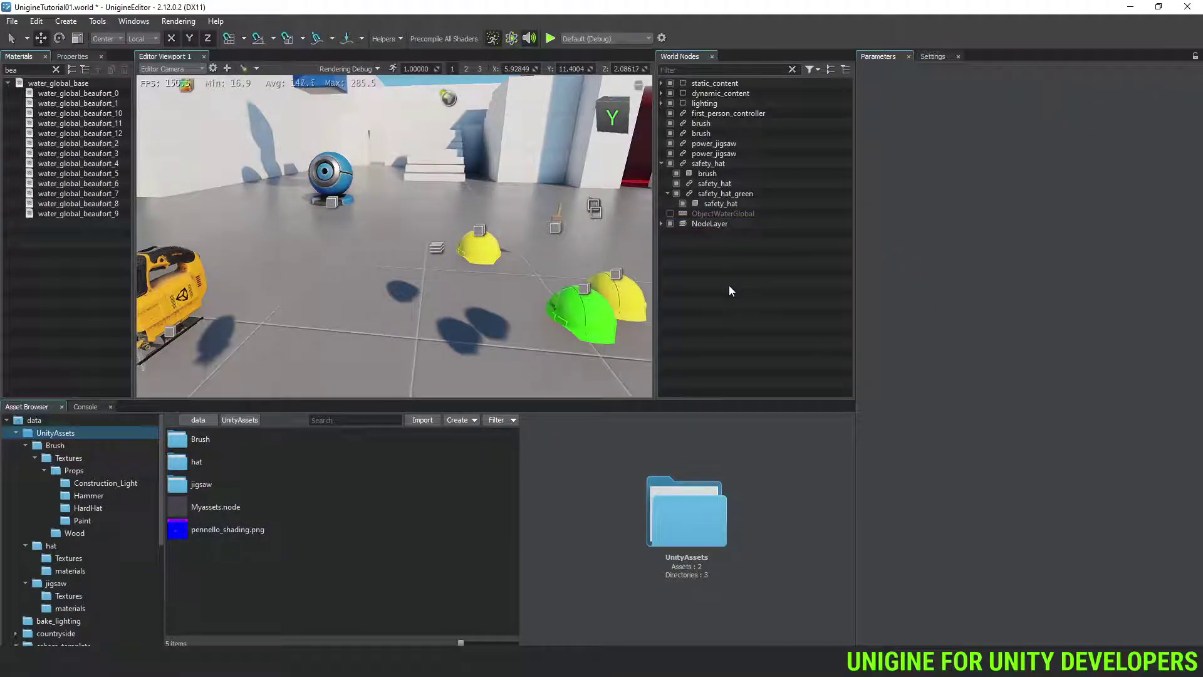
click(662, 223)
click(708, 234)
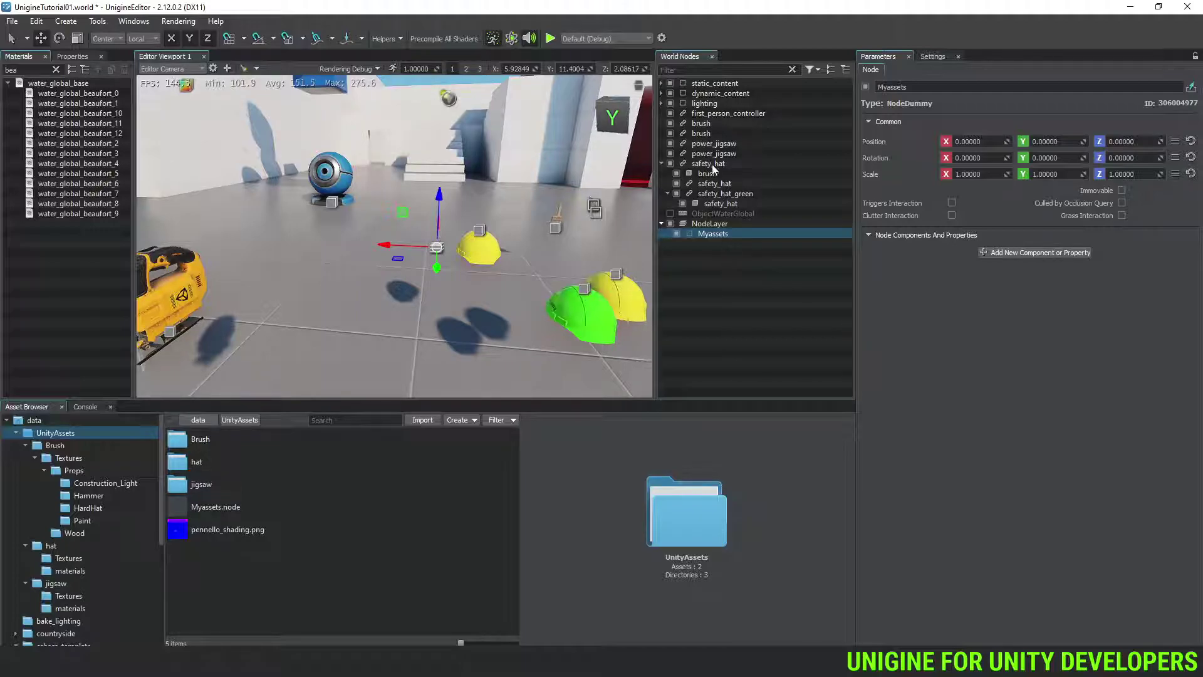
Move the nine objects, from first_person_controller onward, under the NodeLayer's Myassets node
click(714, 113)
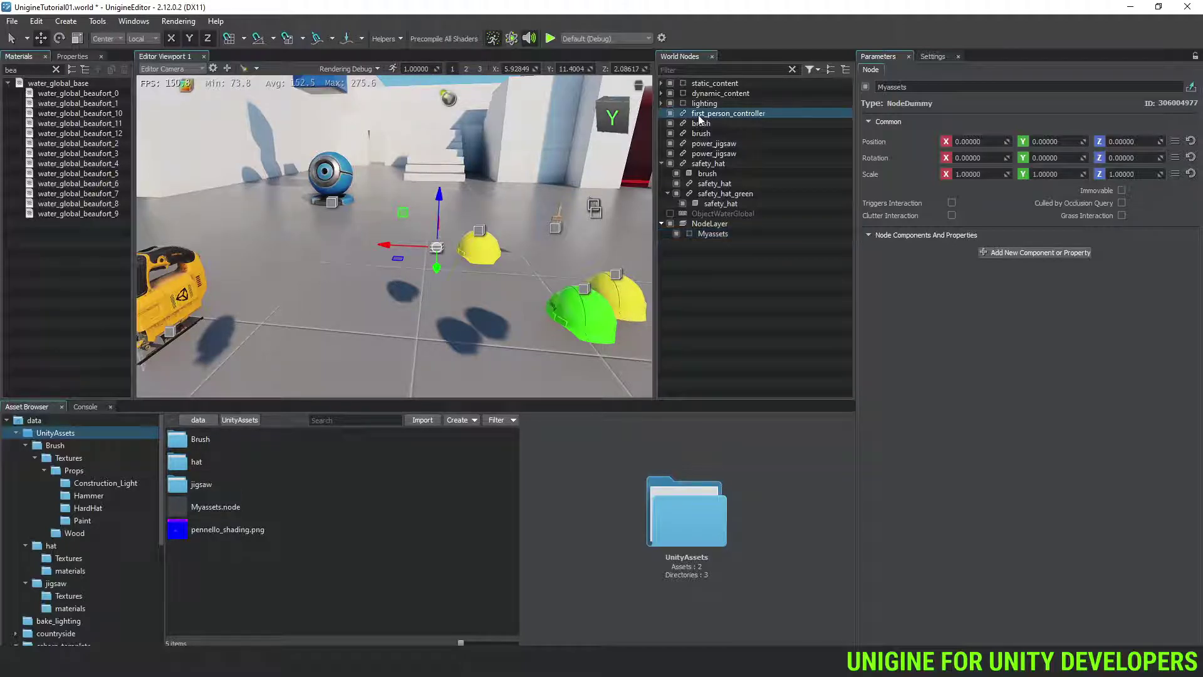
shift+click(737, 196)
drag(741, 197, 719, 233)
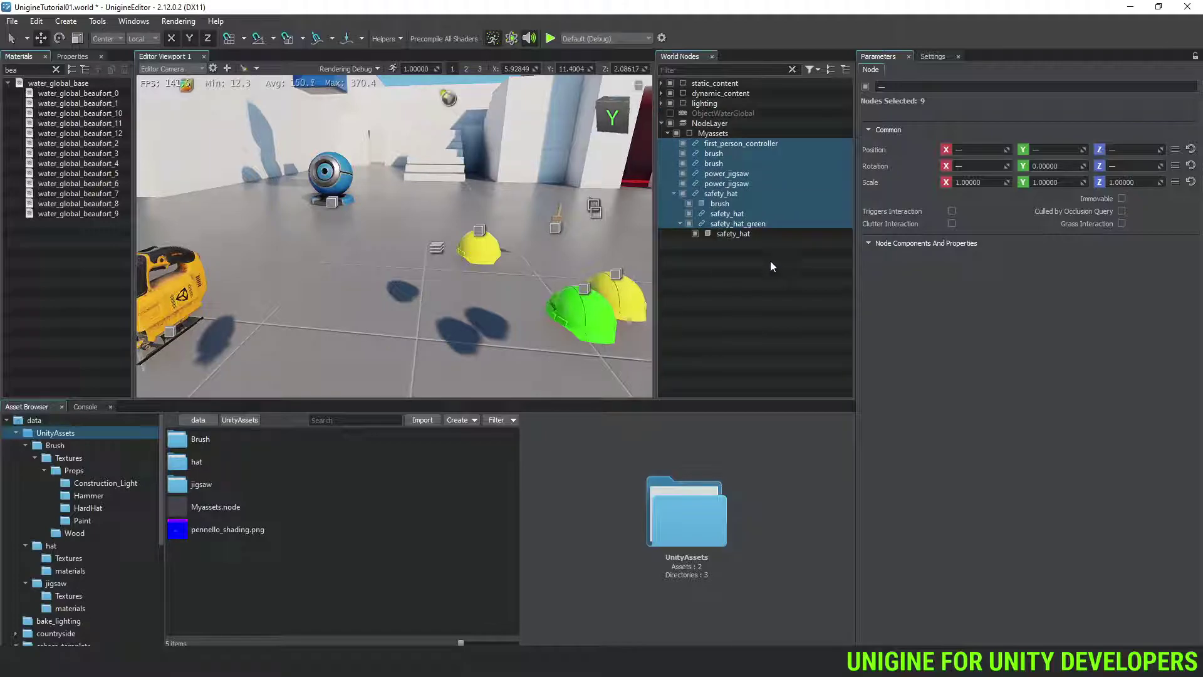
click(714, 134)
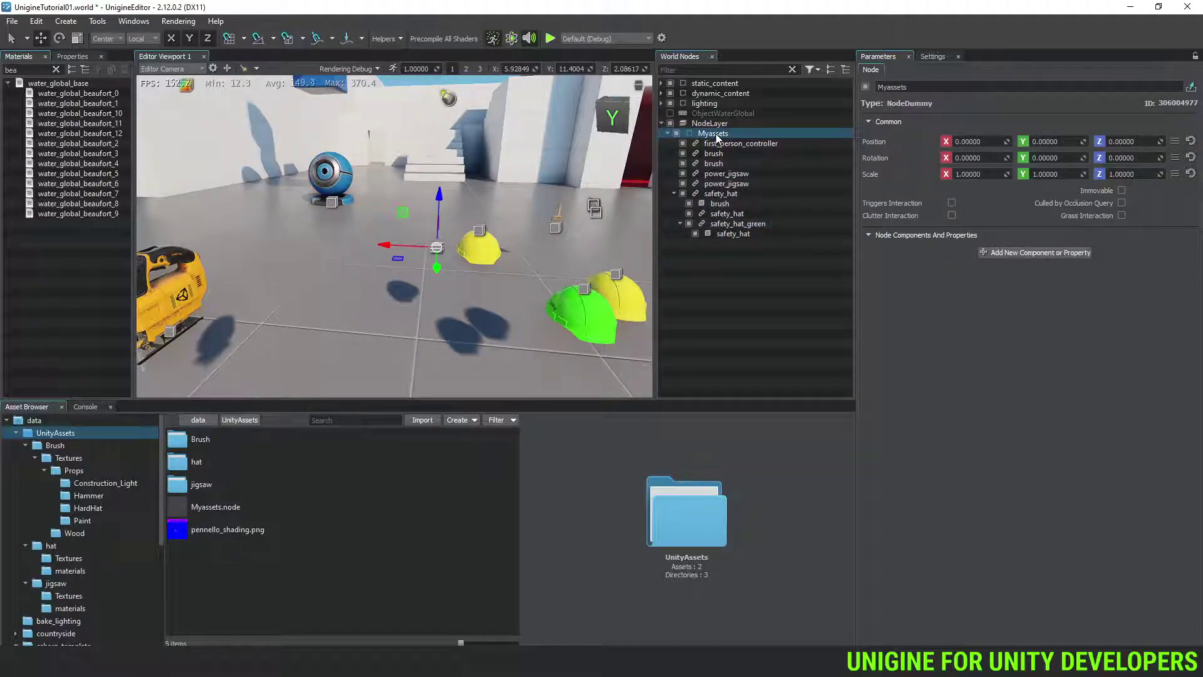
click(719, 125)
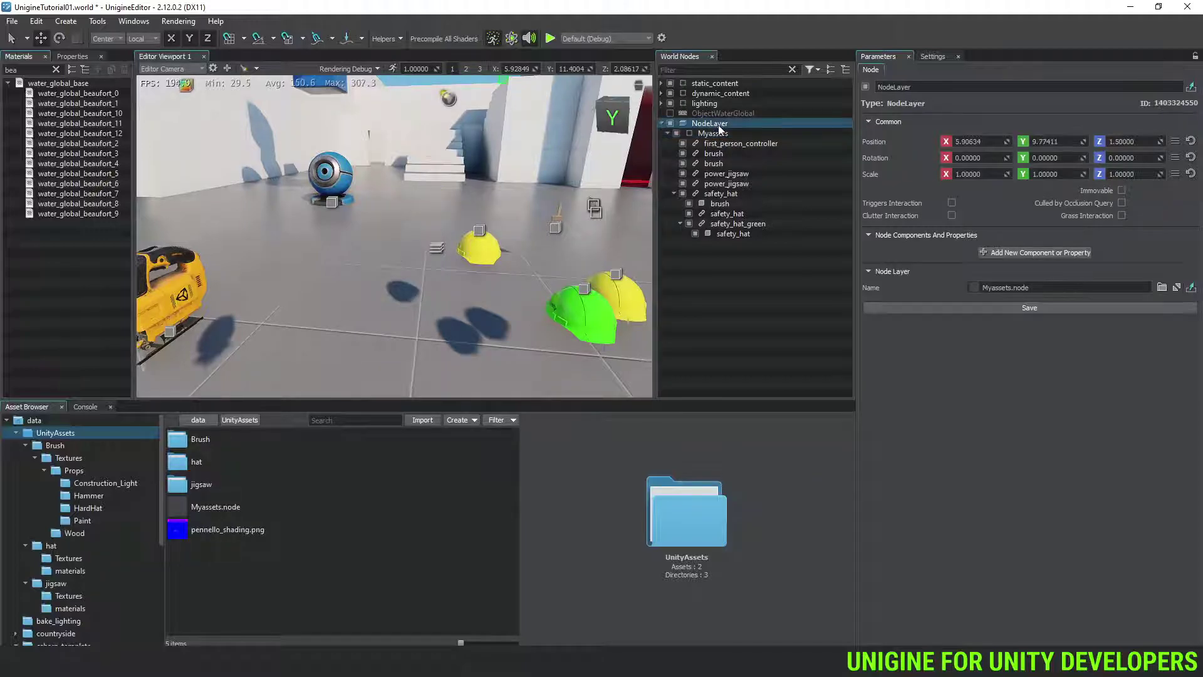
click(716, 135)
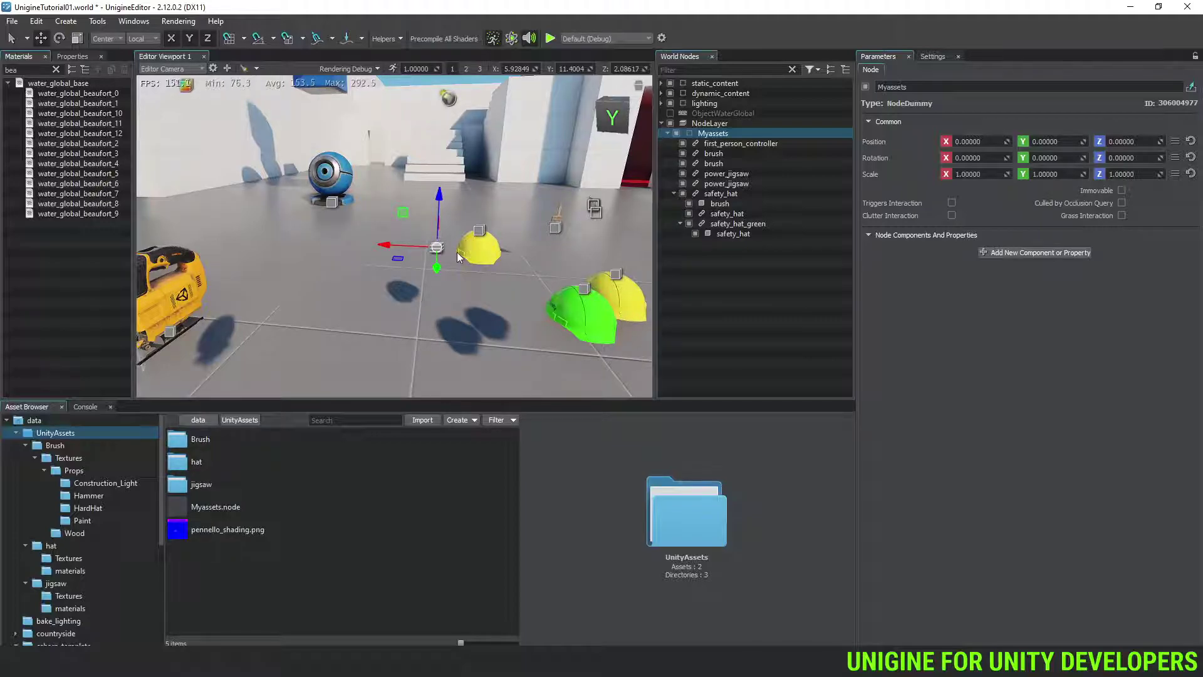
Collapse Myassets, then disable and re-enable the NodeLayer and select it
click(667, 133)
right_drag(584, 198, 375, 242)
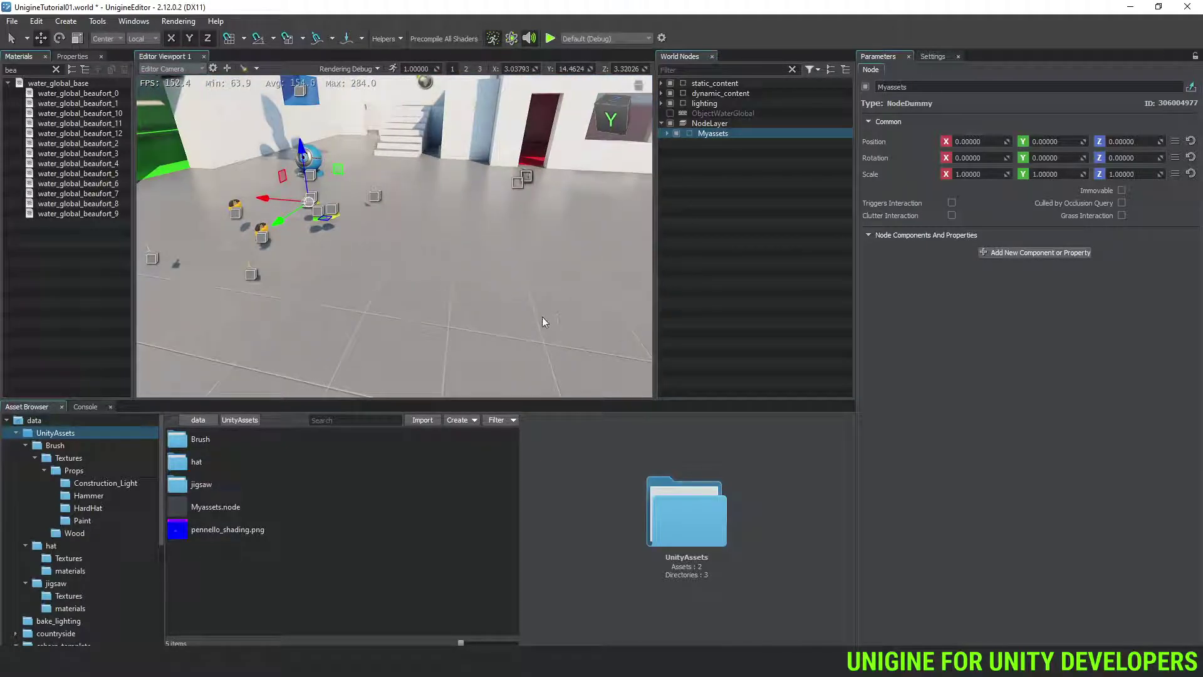
click(670, 124)
click(670, 124)
click(709, 124)
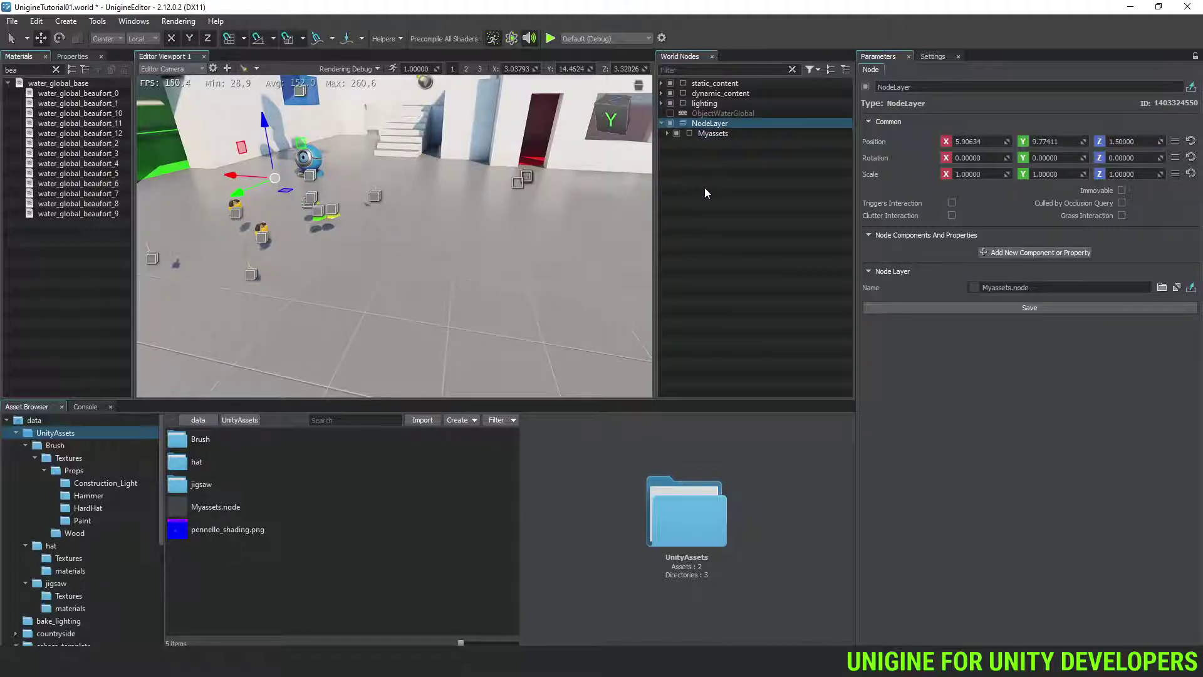
Duplicate the NodeLayer as NodeLayer_1 and shift it along the X axis
key(ctrl+d)
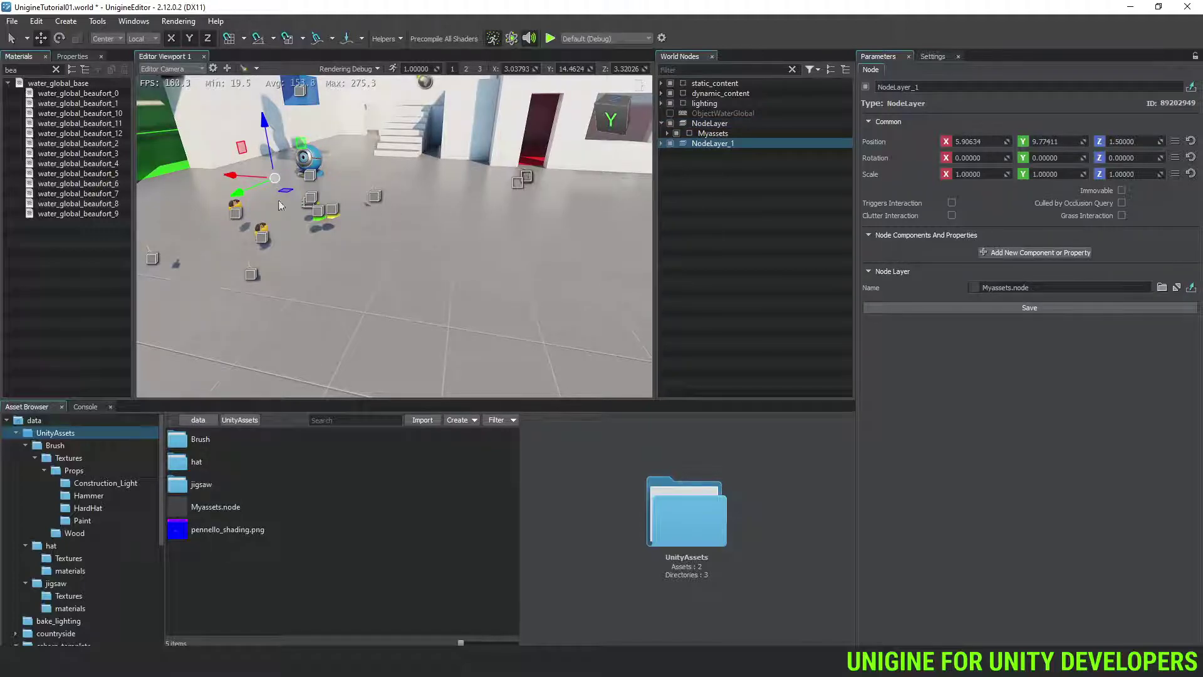
drag(249, 182, 469, 246)
right_drag(468, 246, 462, 223)
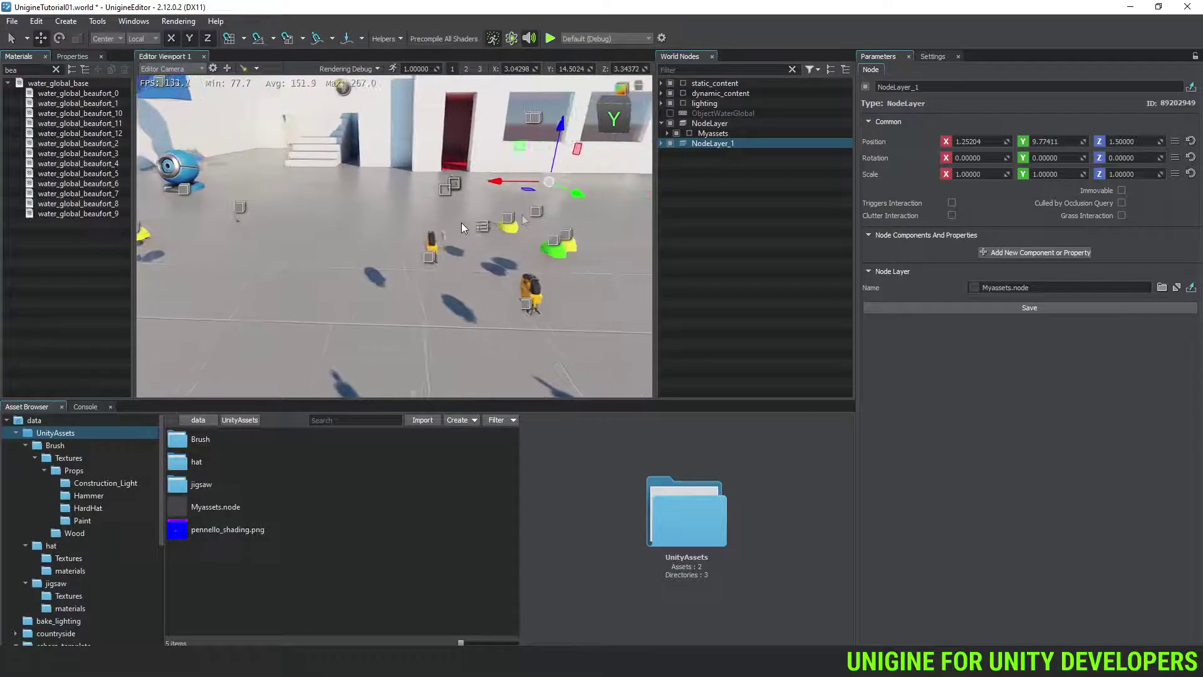
Expand NodeLayer_1 and its Myassets node to browse the copied objects
click(661, 143)
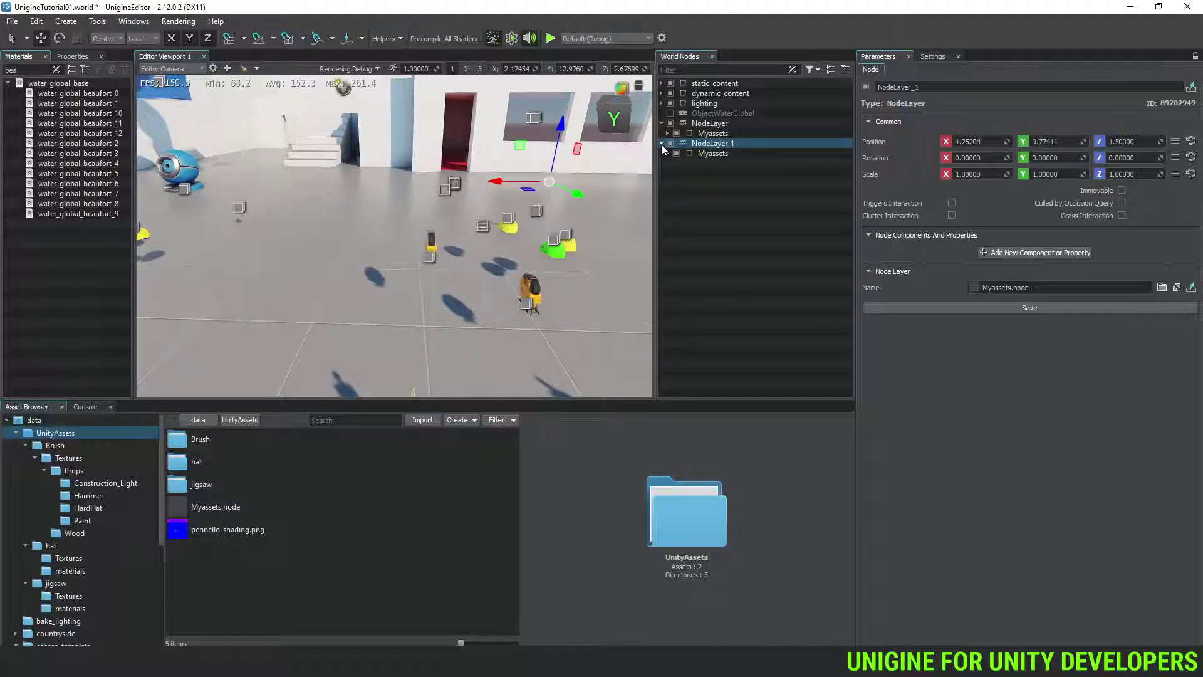
click(668, 154)
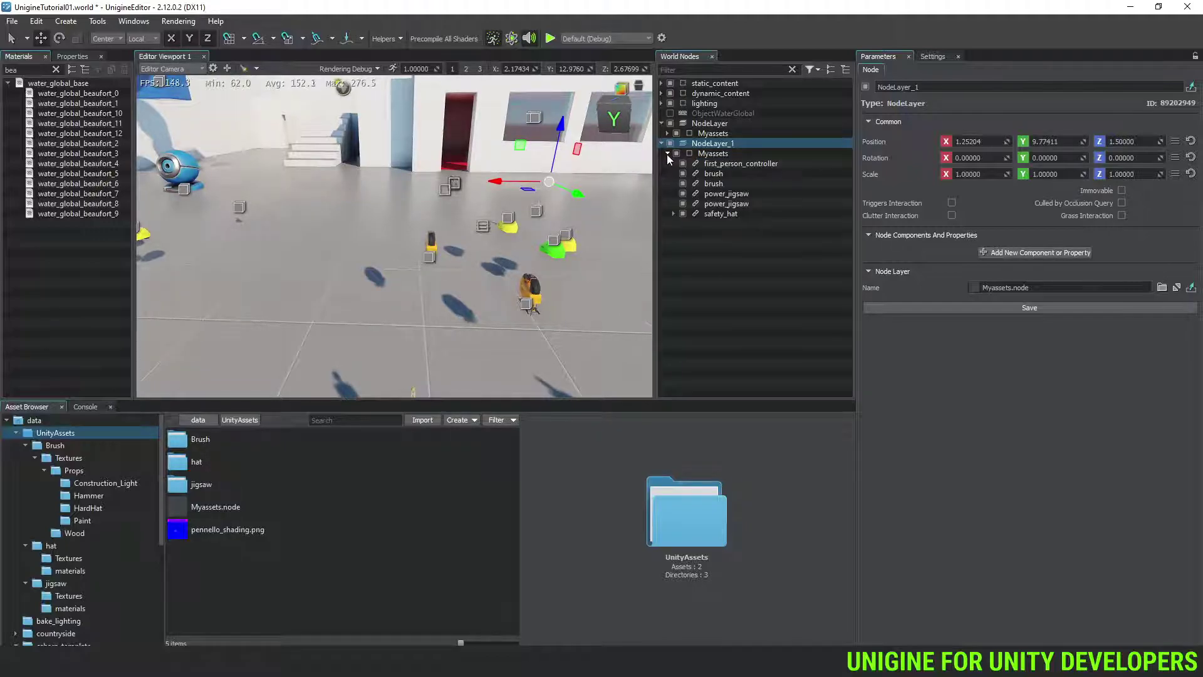
click(726, 215)
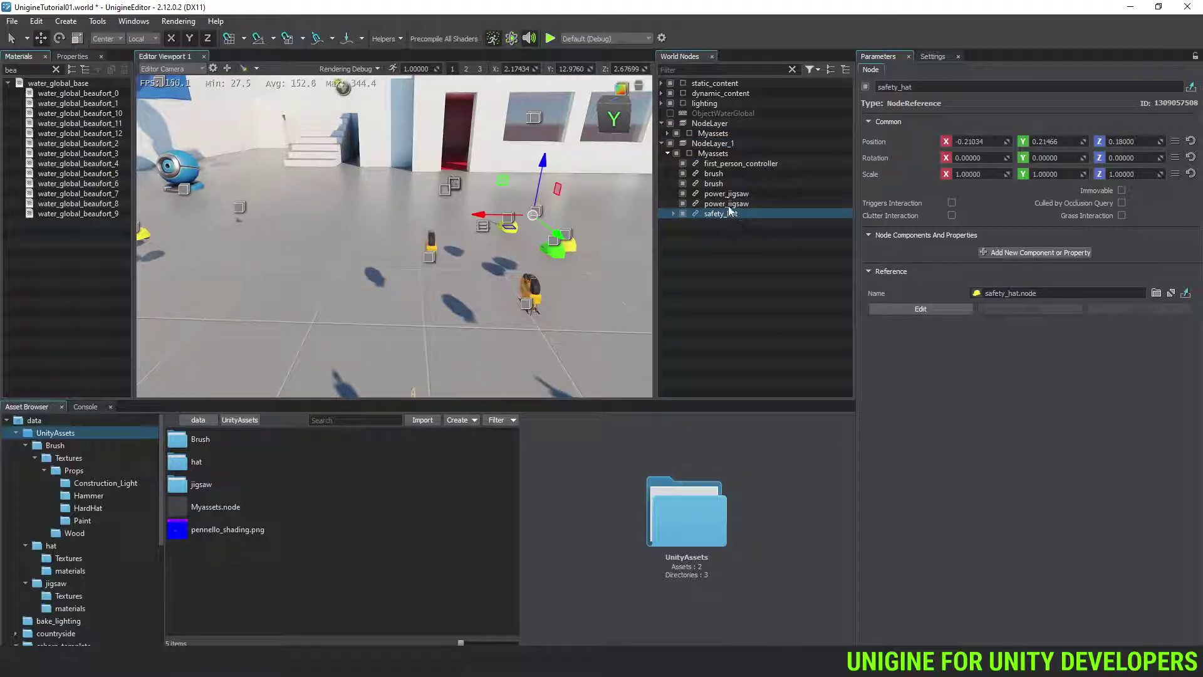
click(729, 204)
click(718, 183)
click(721, 172)
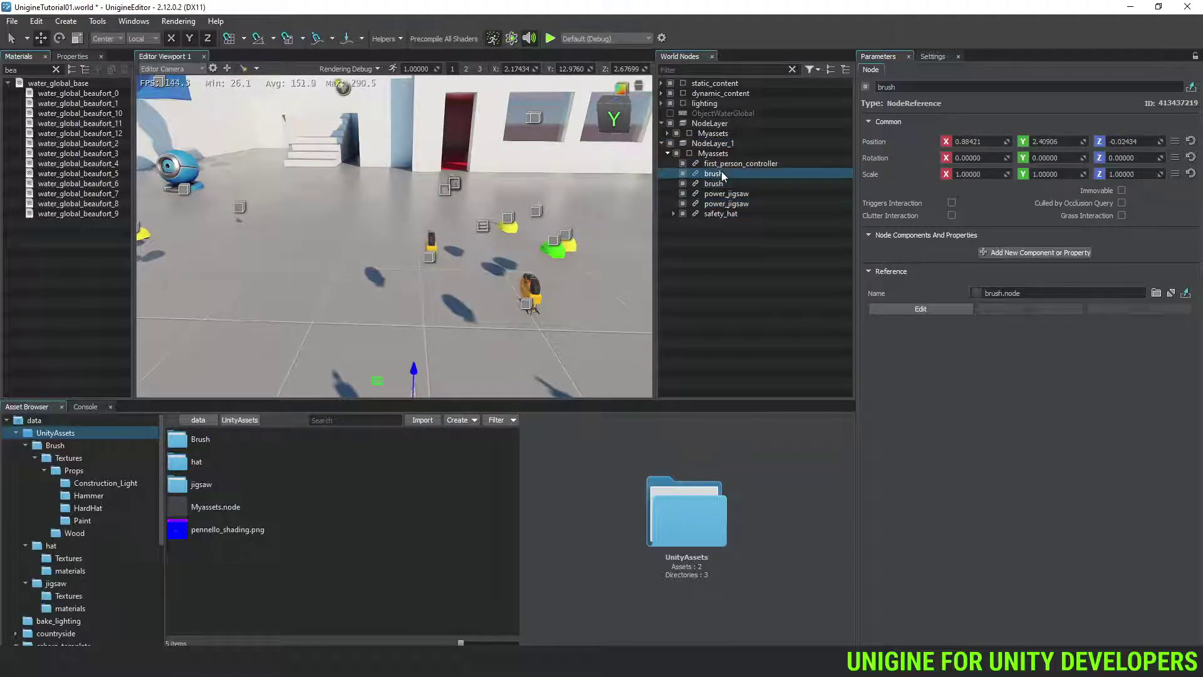
right_drag(532, 219, 566, 255)
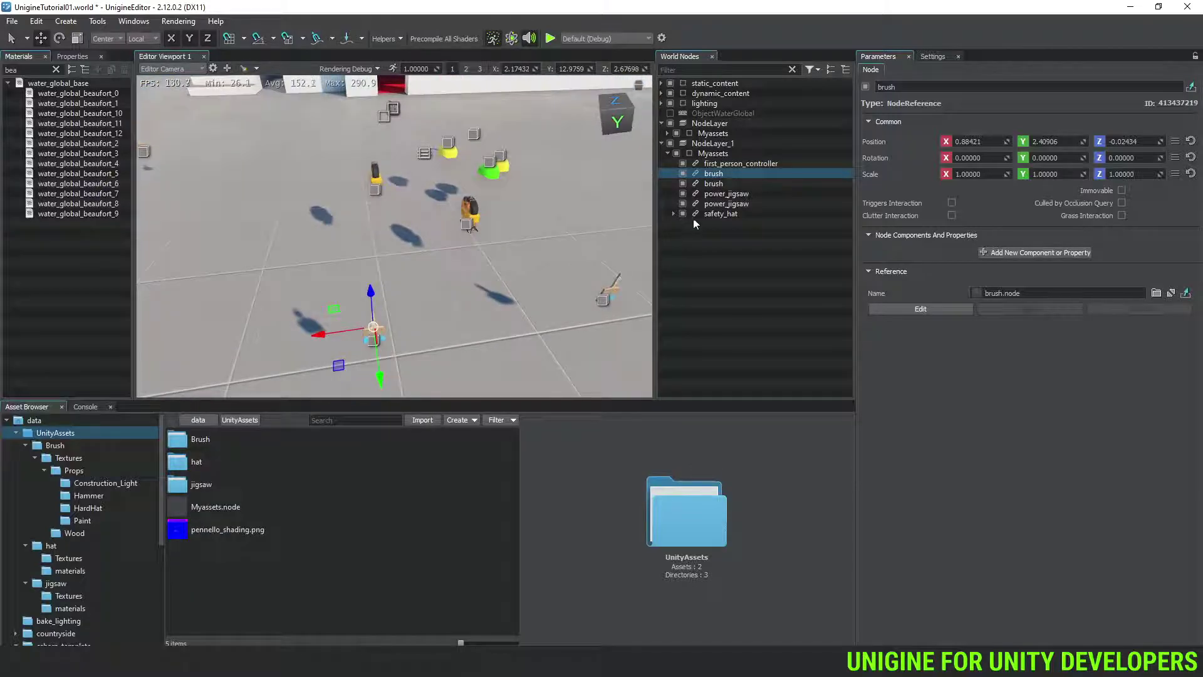
Move brush, safety_hat and safety_hat_green from the inner safety_hat directly under NodeLayer_1
click(673, 213)
click(729, 235)
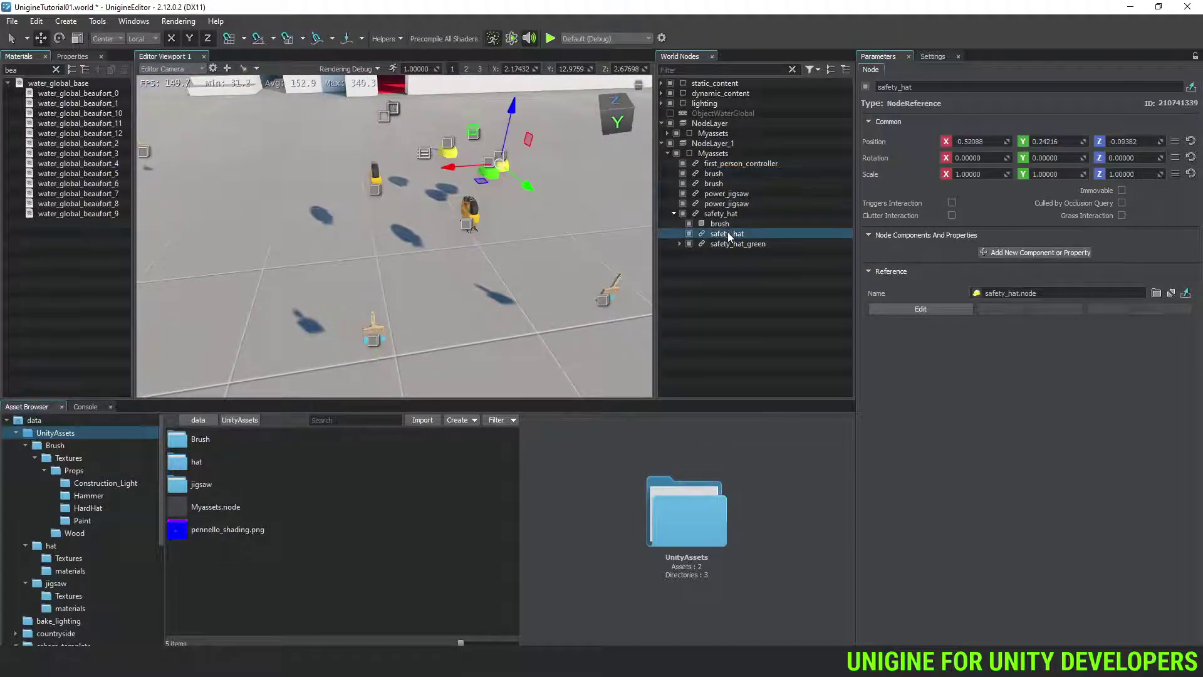
click(719, 224)
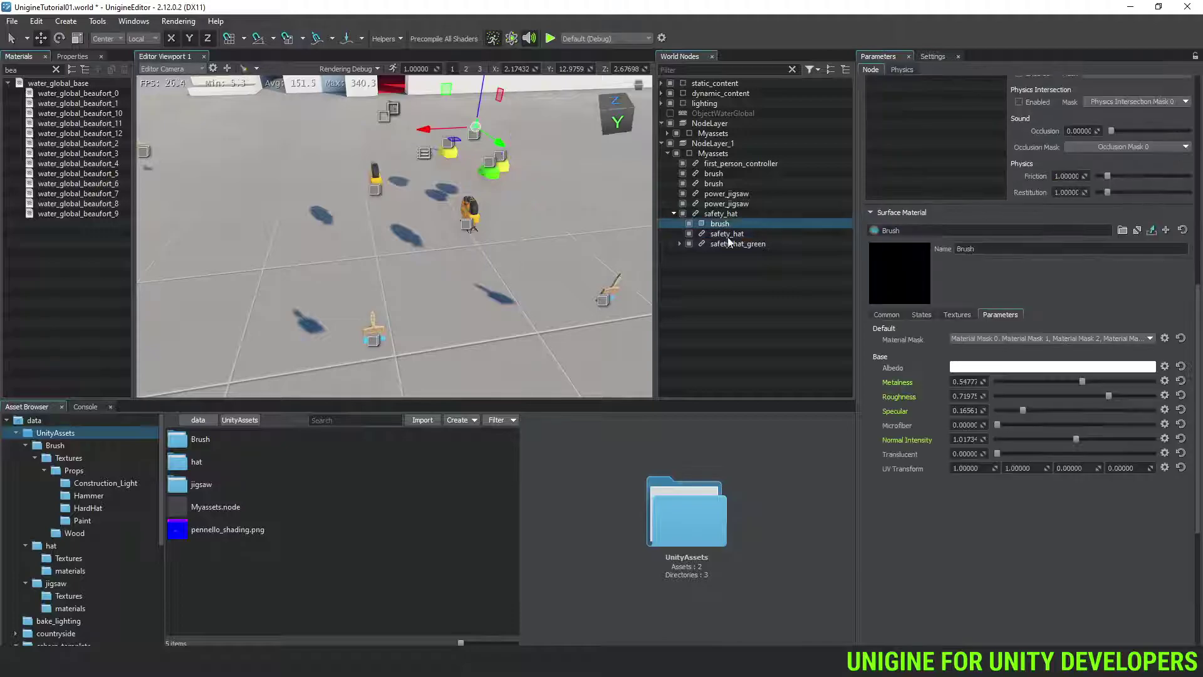
shift+click(738, 244)
mouse_move(732, 237)
mouse_down()
mouse_move(702, 160)
mouse_move(778, 150)
mouse_move(720, 152)
mouse_up()
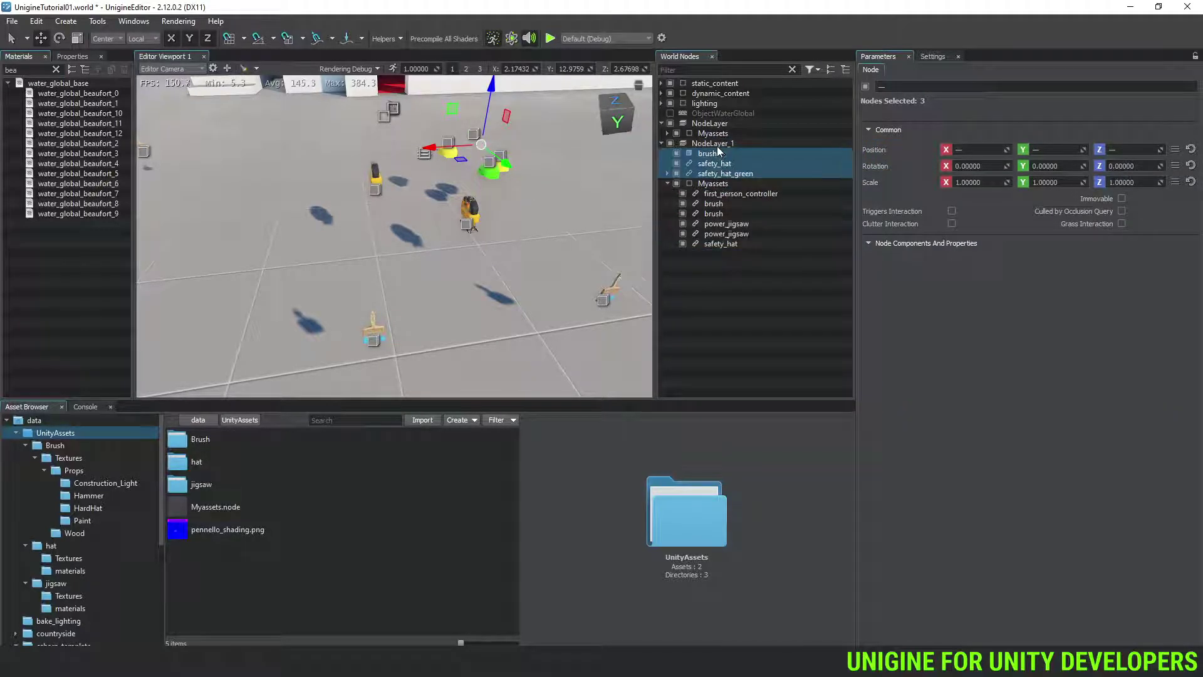
Move the six assets from Myassets up to NodeLayer_1's level
click(716, 195)
shift+click(716, 244)
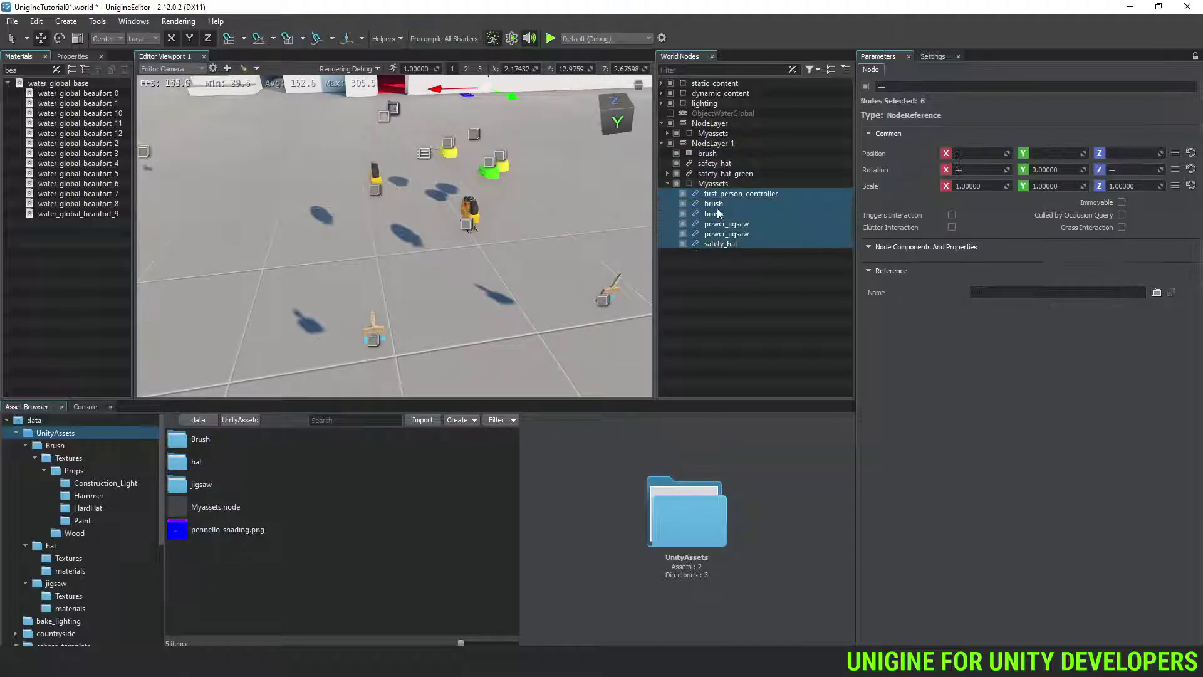
drag(717, 244, 737, 143)
click(714, 184)
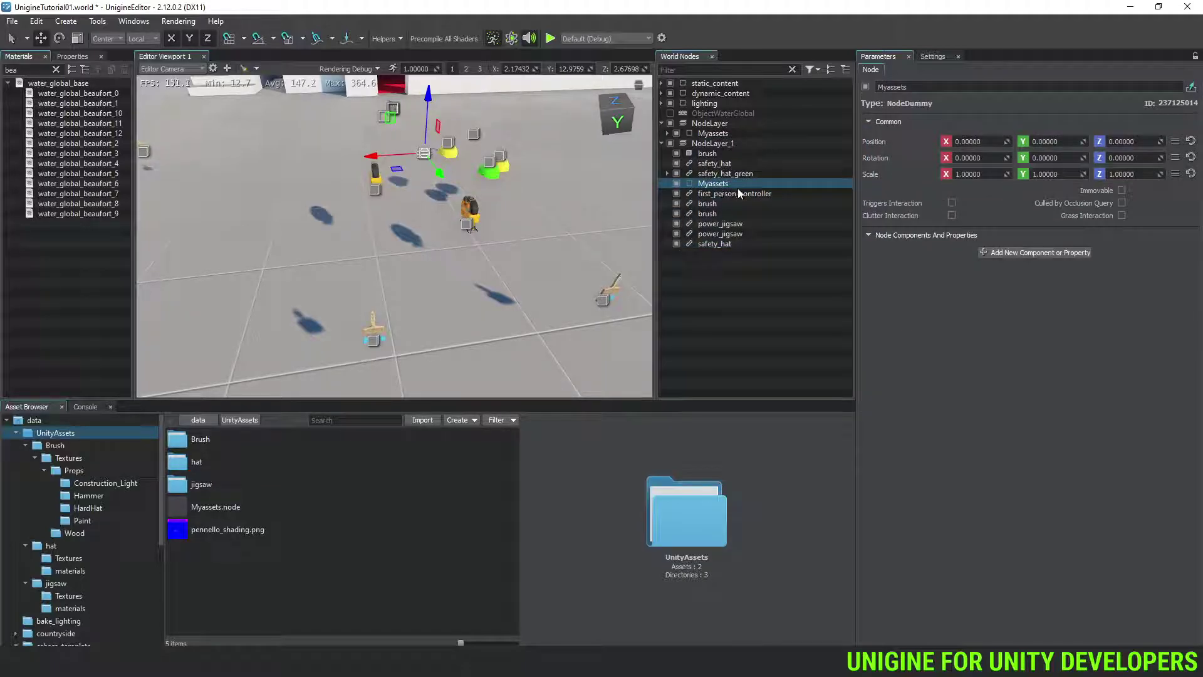
Add a safety_hat_green_1 reference under NodeLayer's safety_hat and expand it
click(746, 175)
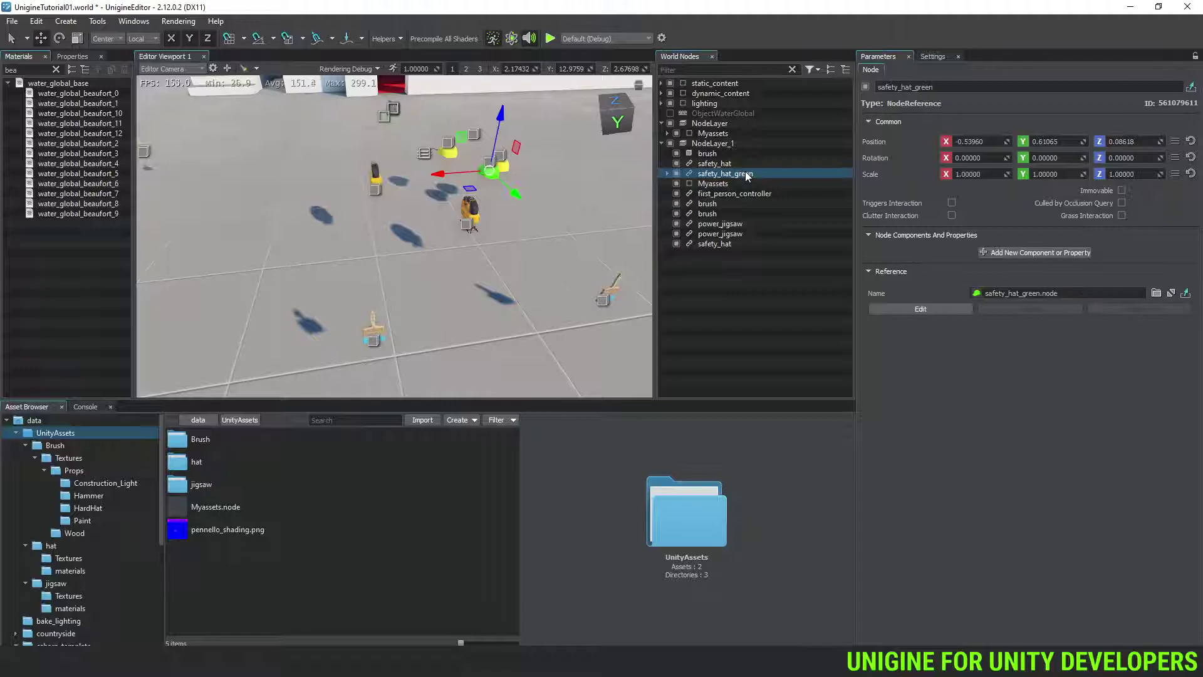
drag(746, 176, 749, 250)
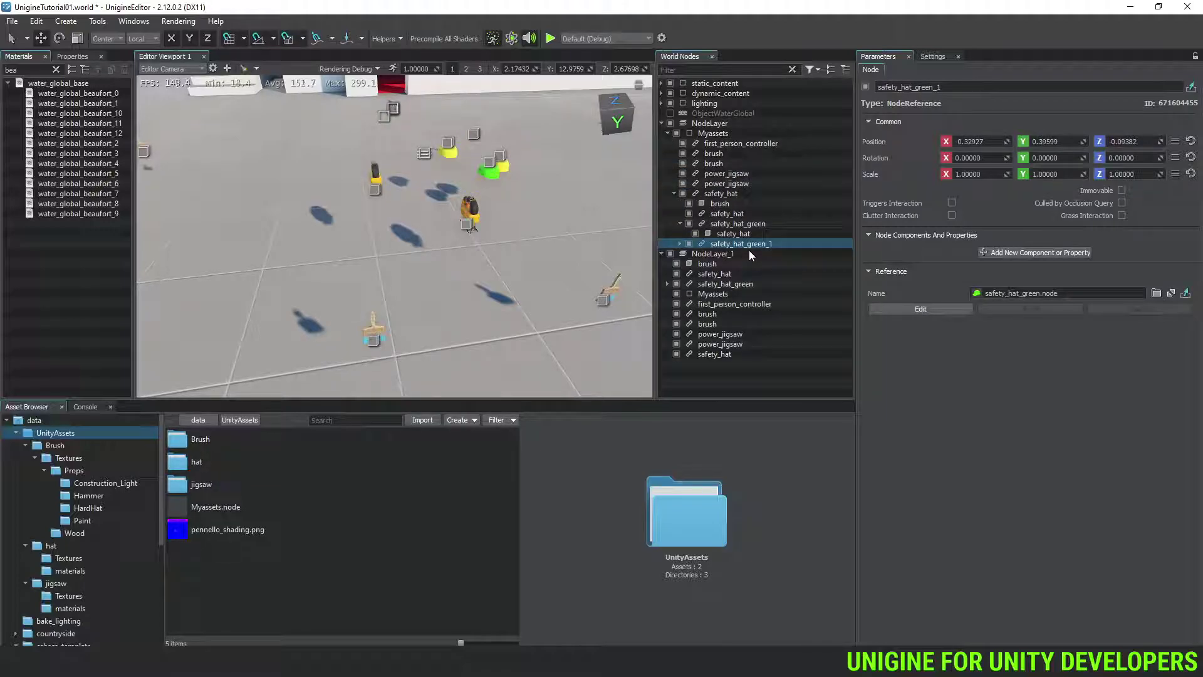
right_drag(576, 234, 531, 204)
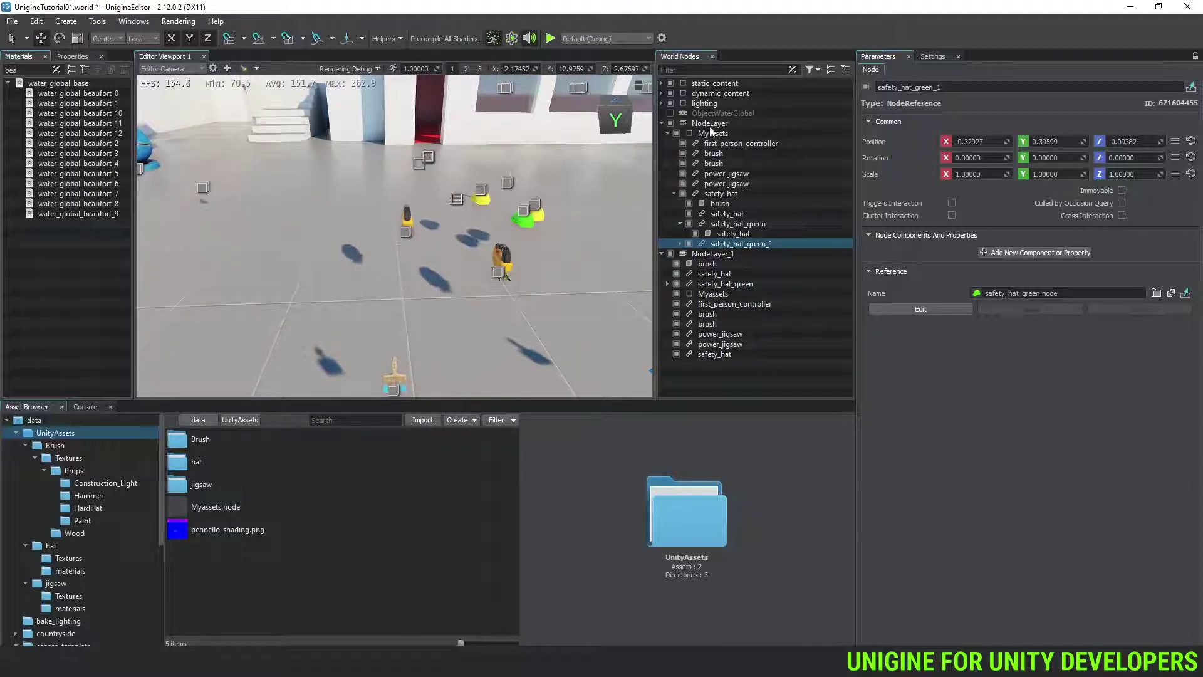
click(659, 127)
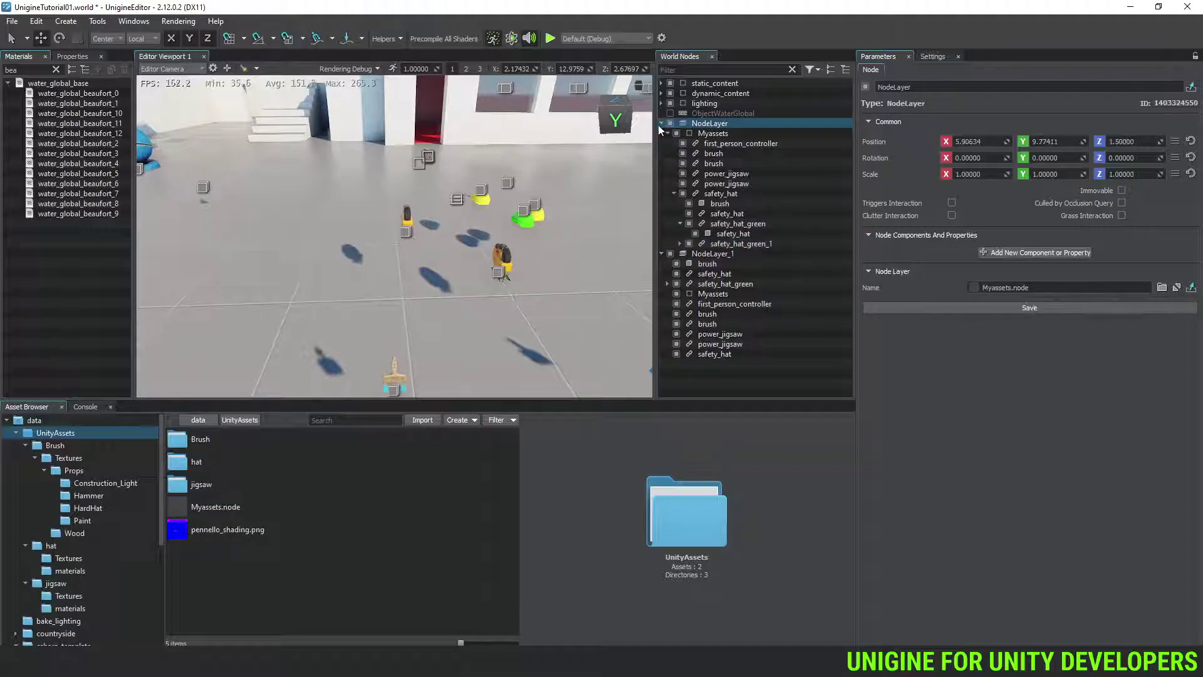
click(736, 244)
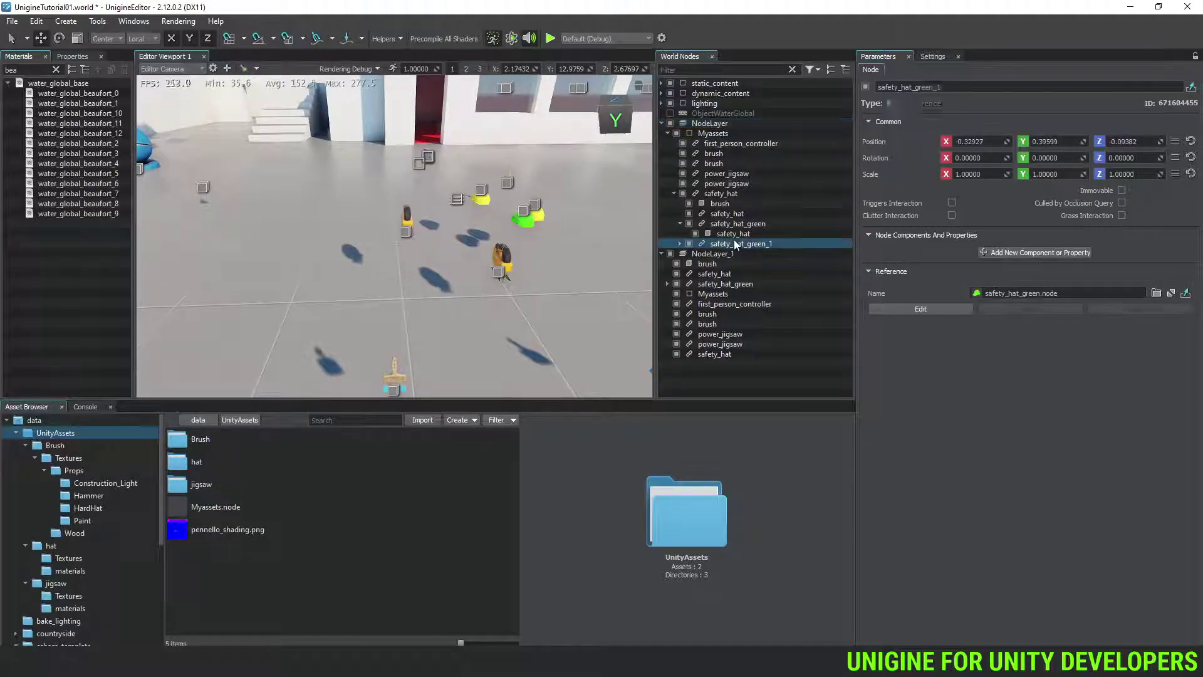
click(680, 244)
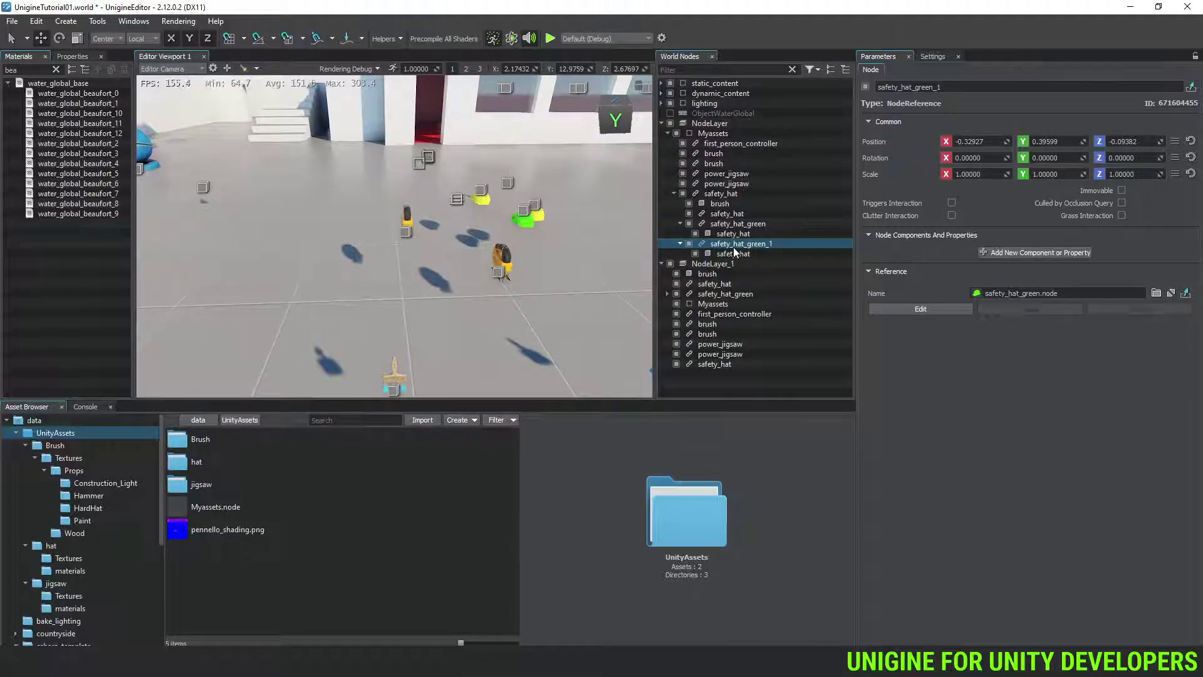
Unpack safety_hat_green_1 into node content, frame it, and duplicate it twice
right_click(735, 248)
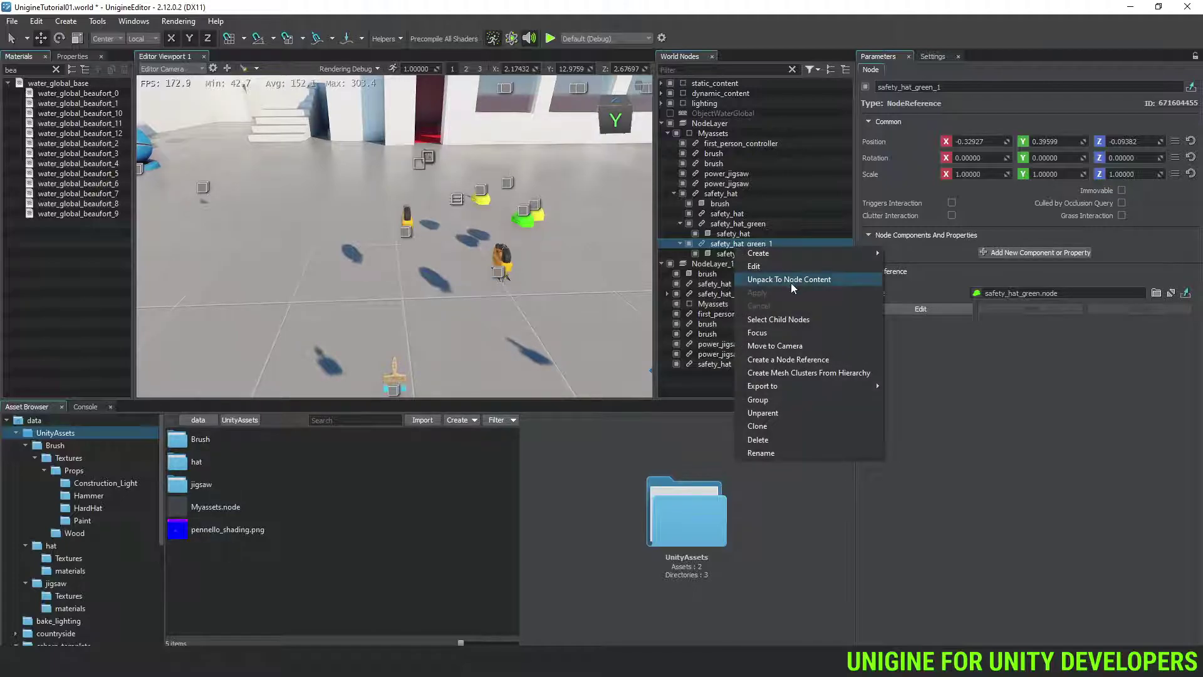
click(791, 286)
click(743, 246)
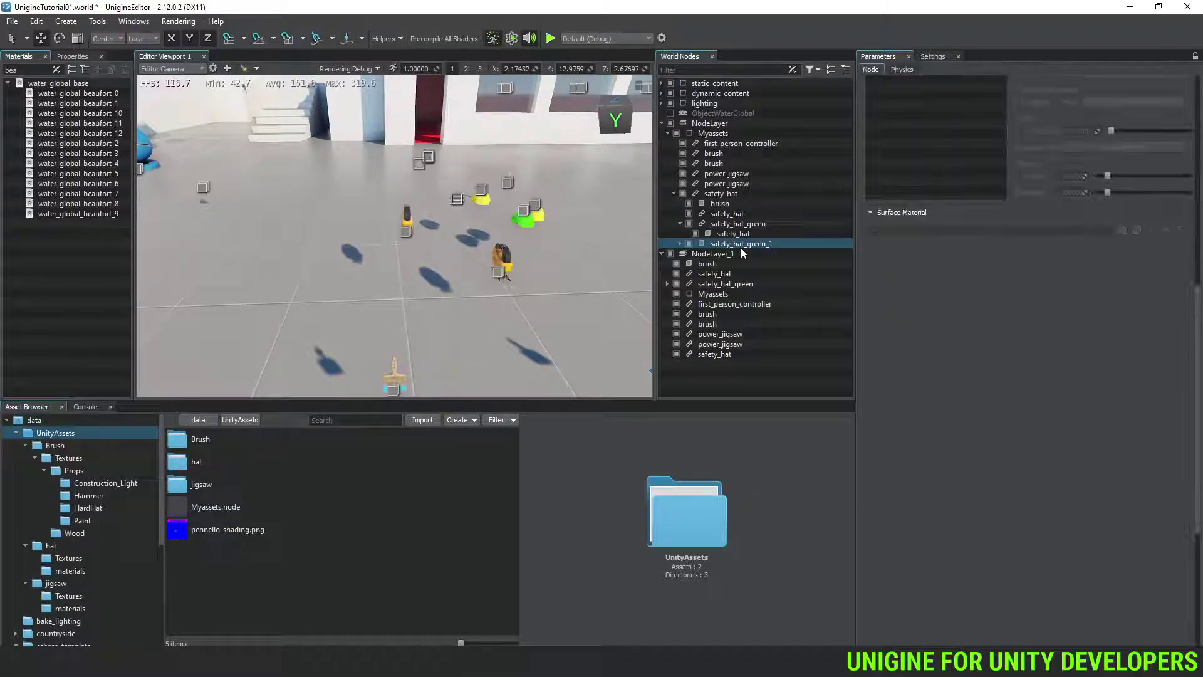
key(f)
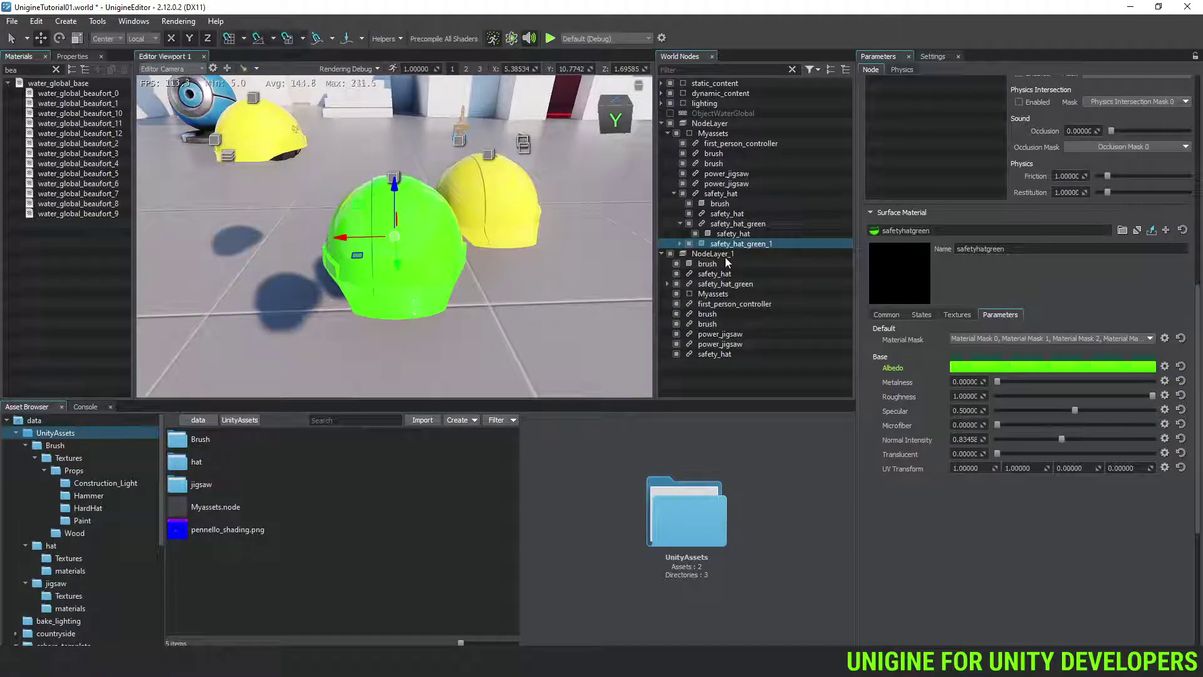
key(ctrl+d)
key(ctrl+d)
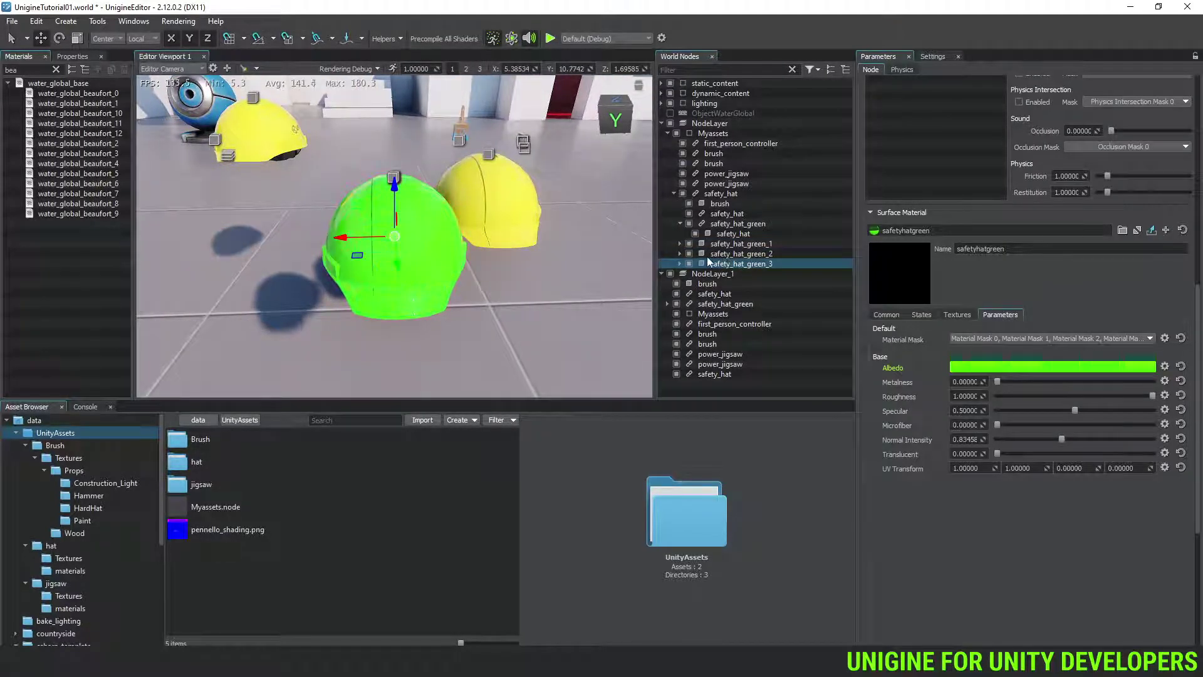
Slide safety_hat_green_2 left and safety_hat_green_3 right of the first hat
click(709, 254)
drag(344, 239, 190, 241)
click(742, 264)
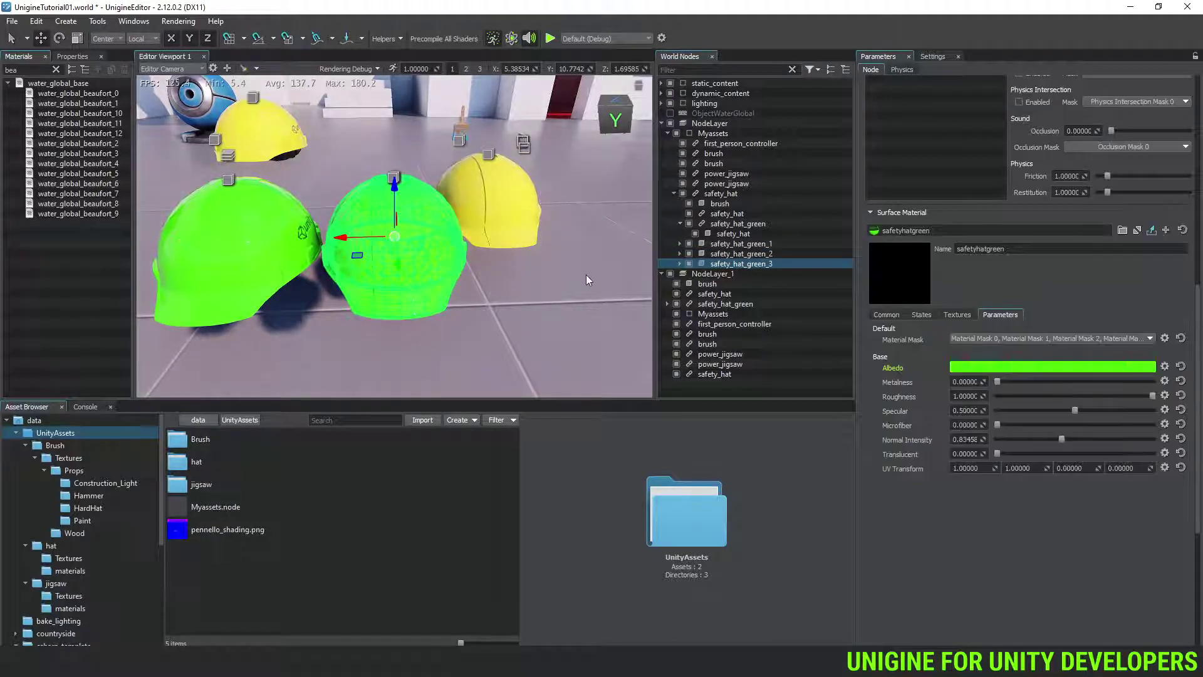
drag(360, 240, 525, 237)
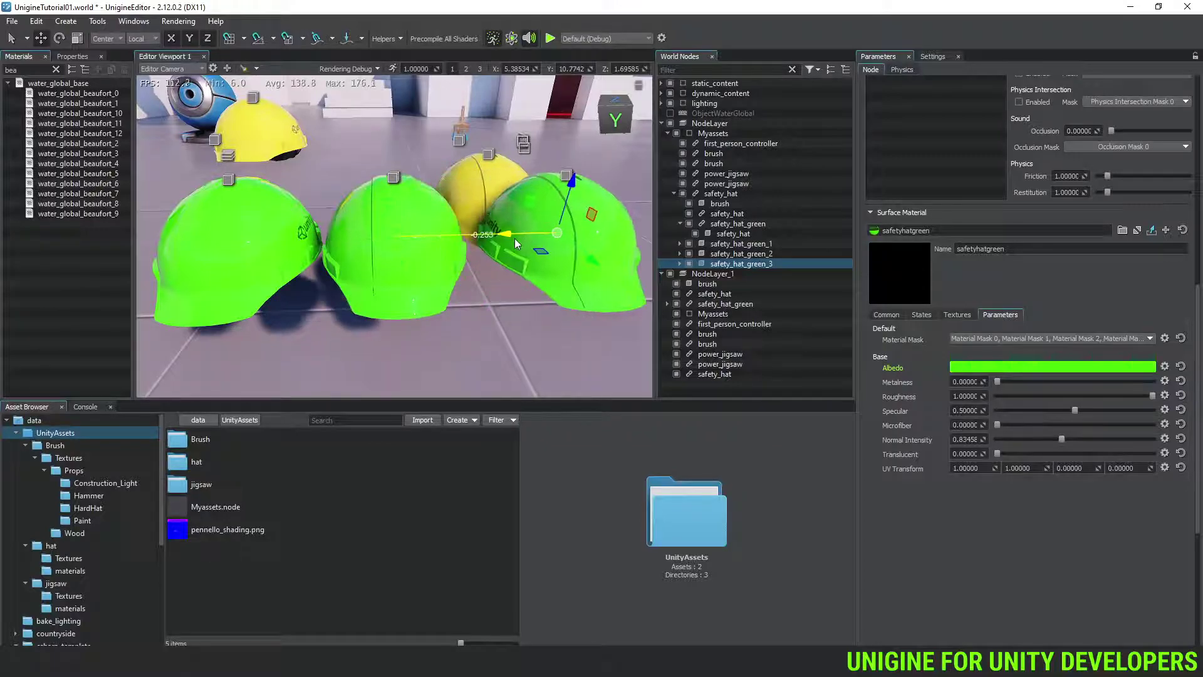
Save the NodeLayer's changes into Myassets.node and confirm the prompt
click(710, 125)
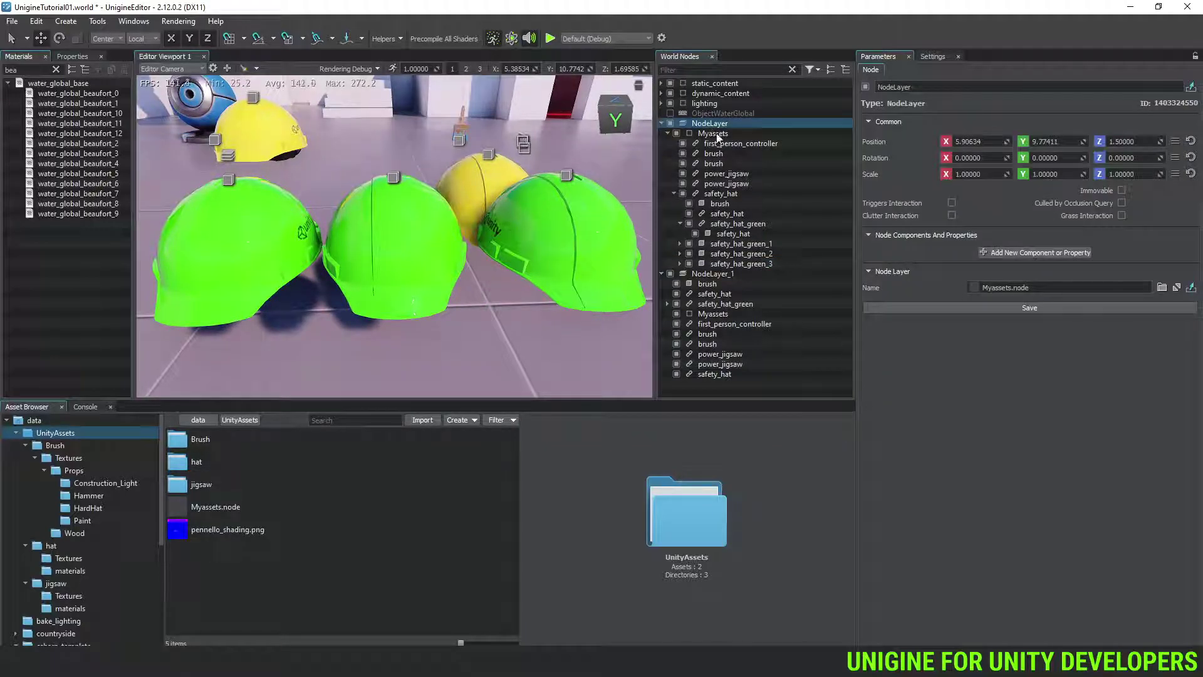
click(1003, 308)
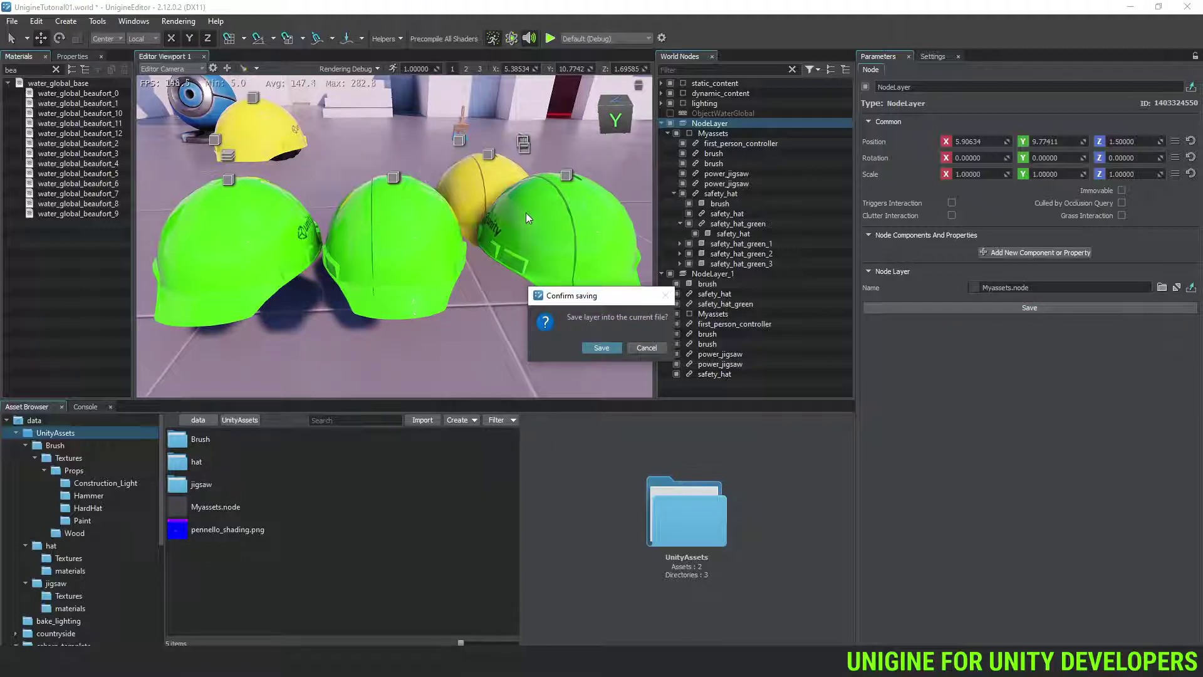
click(602, 348)
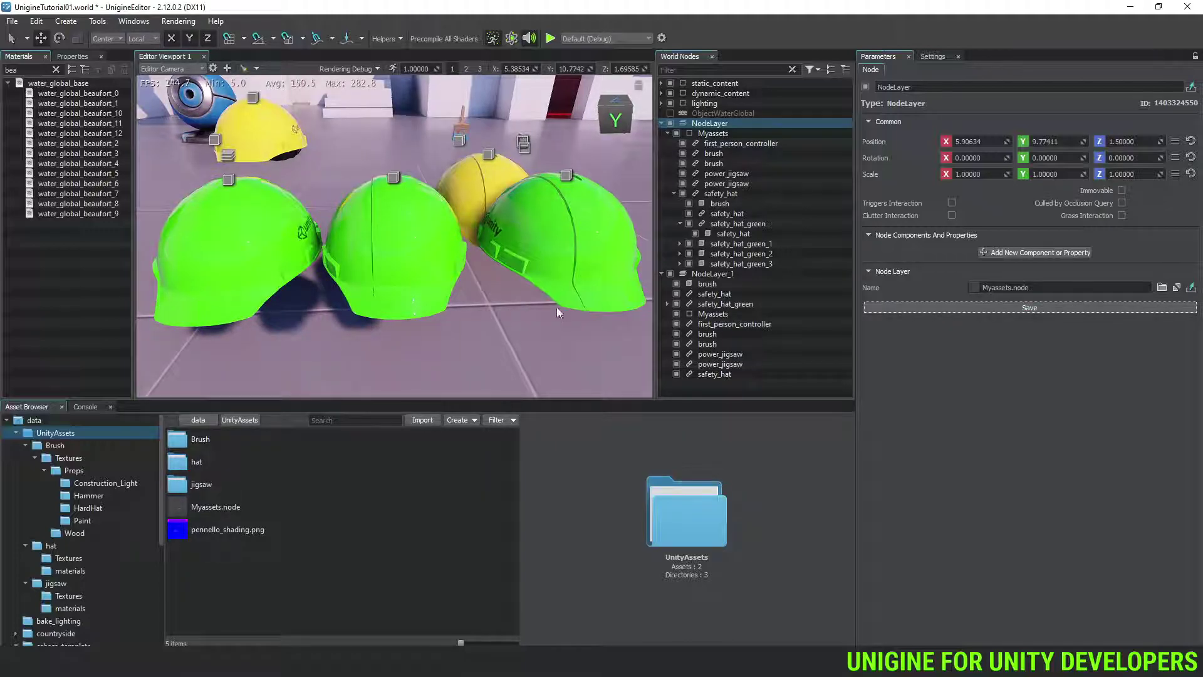
right_drag(556, 308, 581, 280)
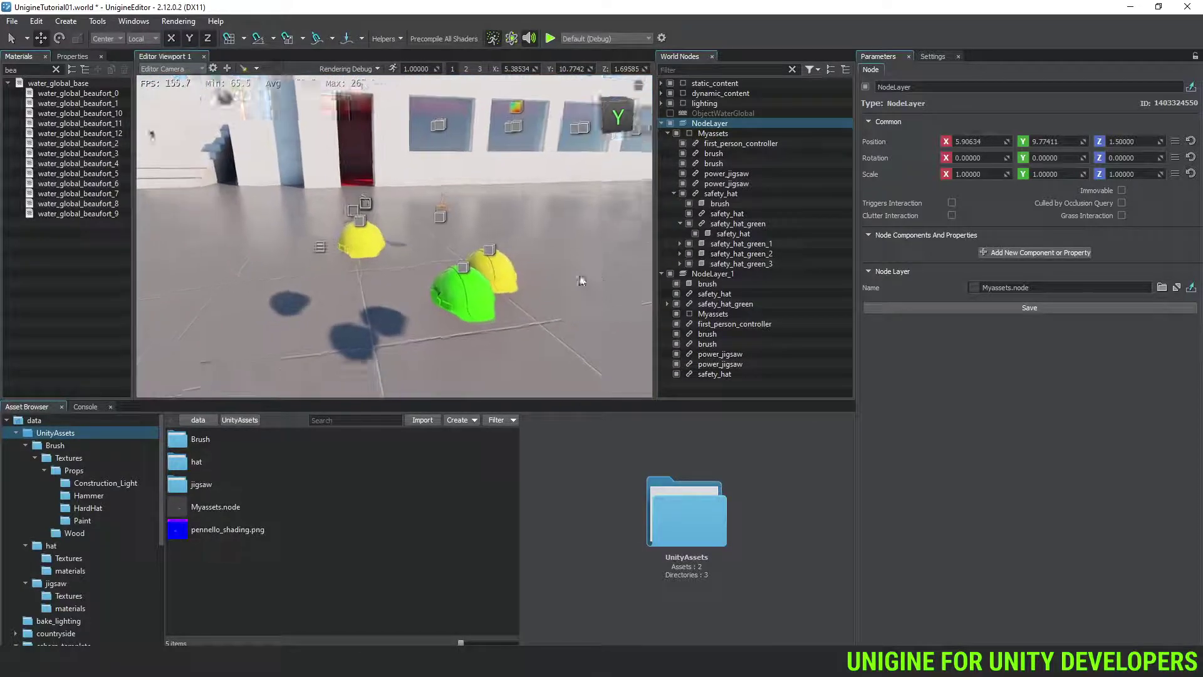
Inspect the child of safety_hat_green in NodeLayer_1, then check NodeLayer's Myassets layer file
click(721, 274)
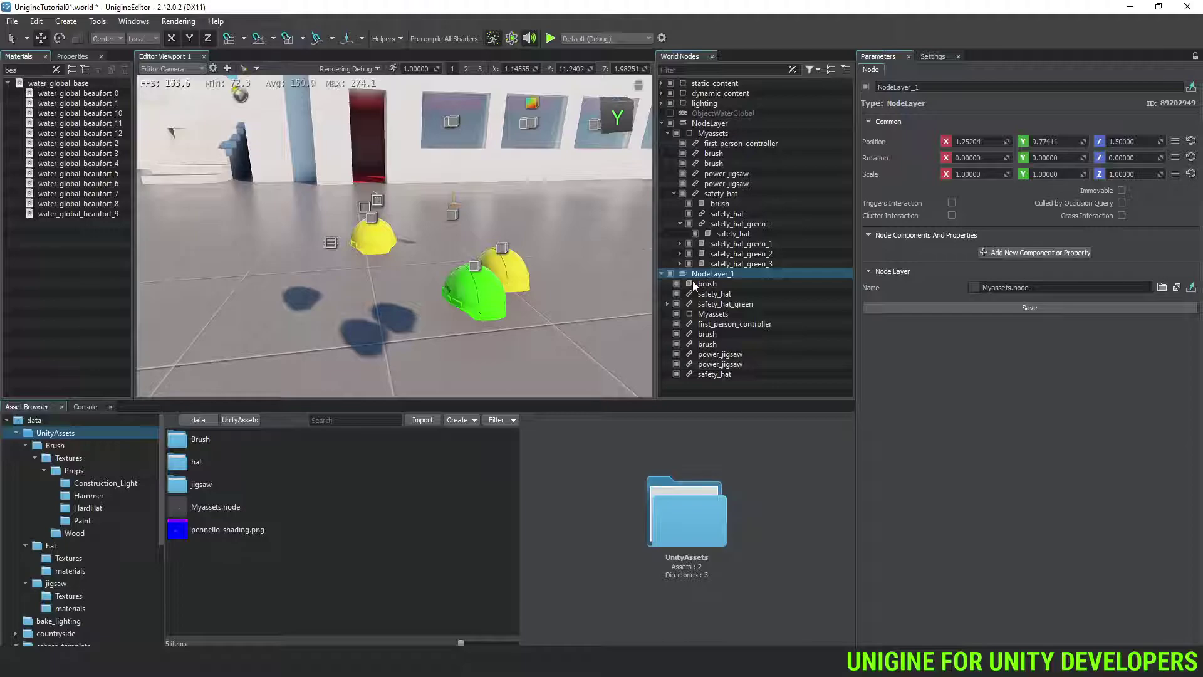
click(668, 303)
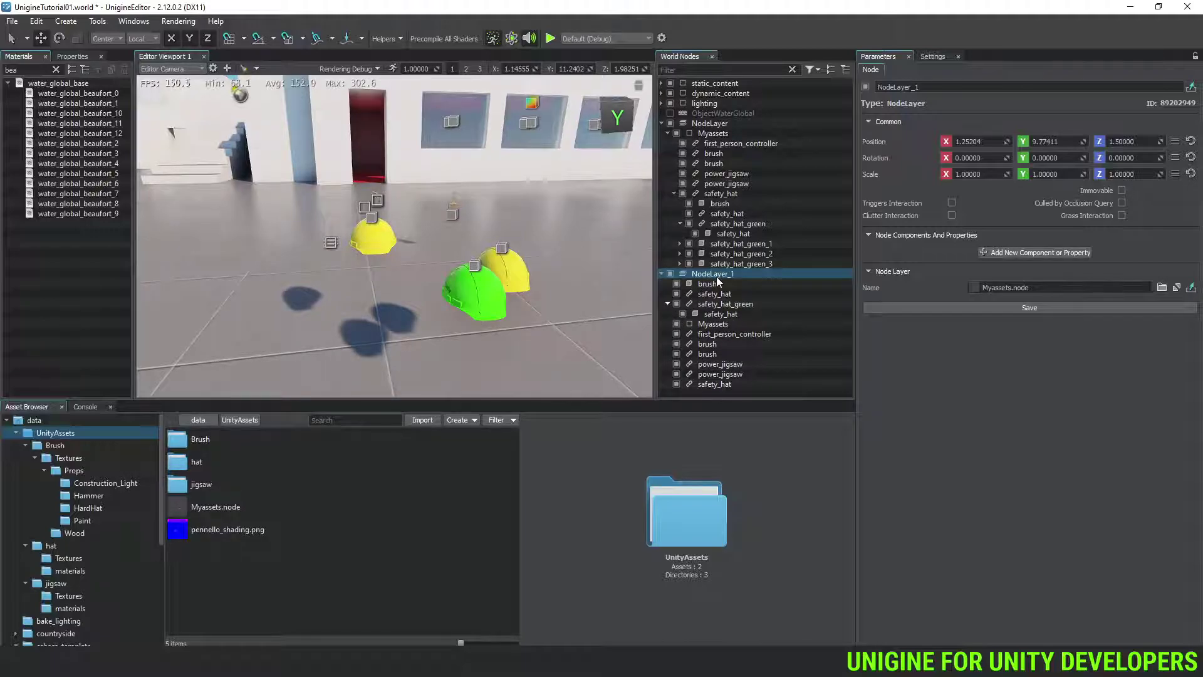
click(724, 126)
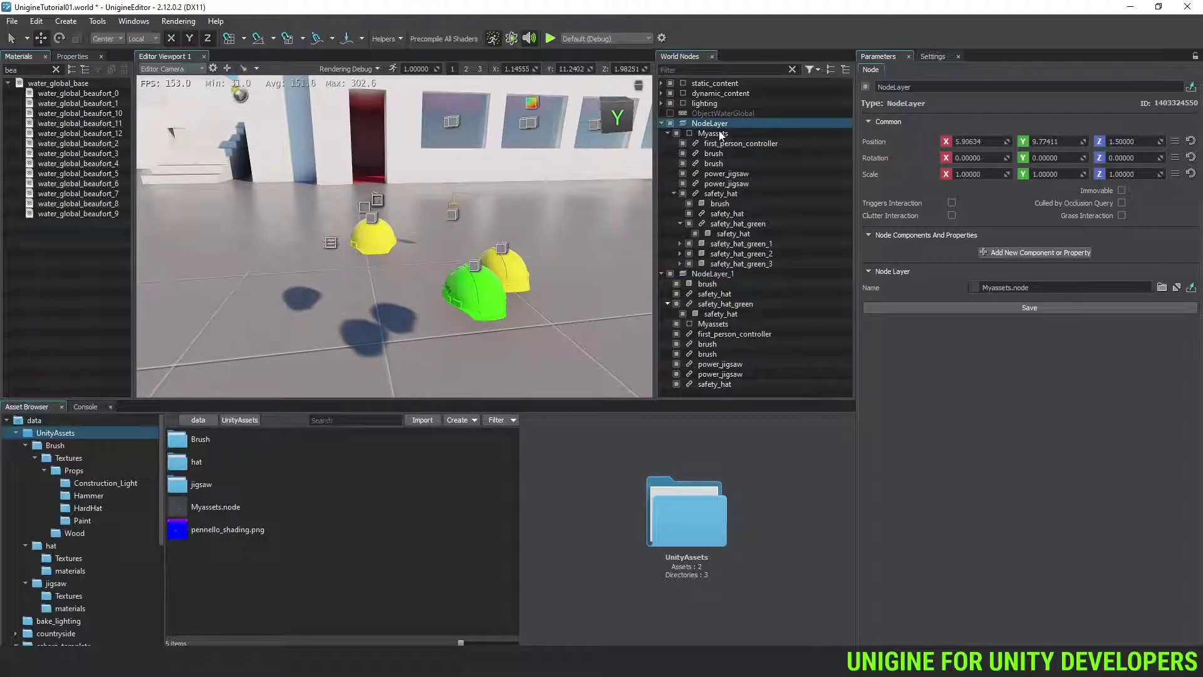
click(720, 134)
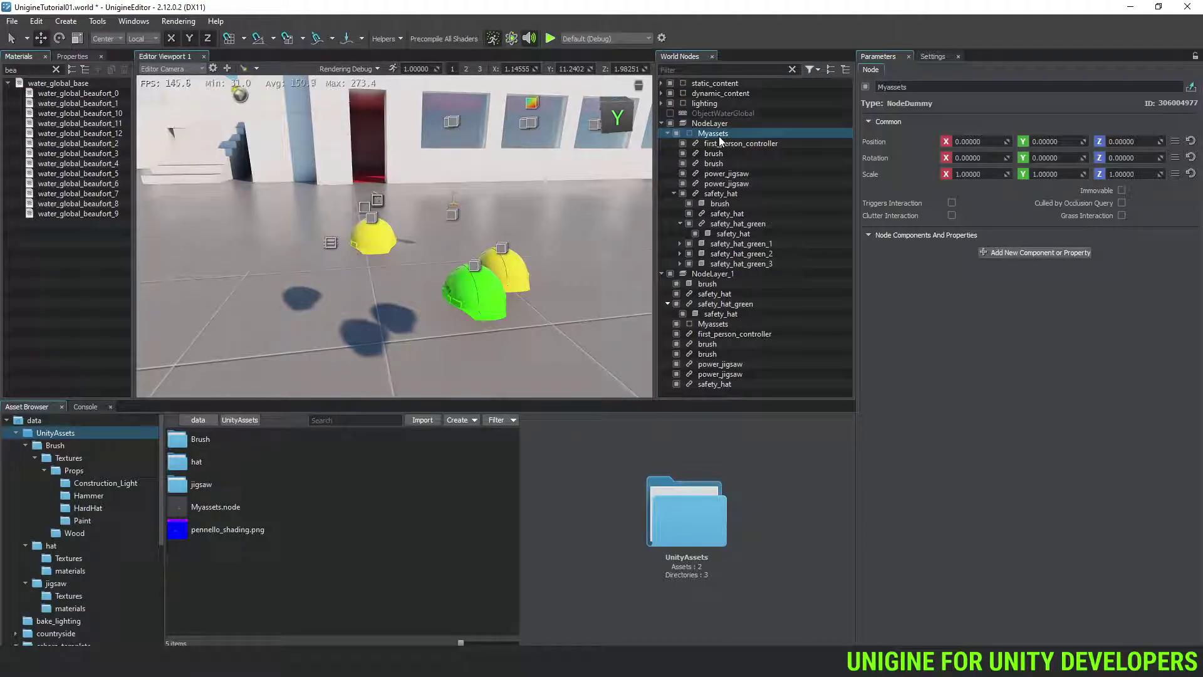
click(720, 124)
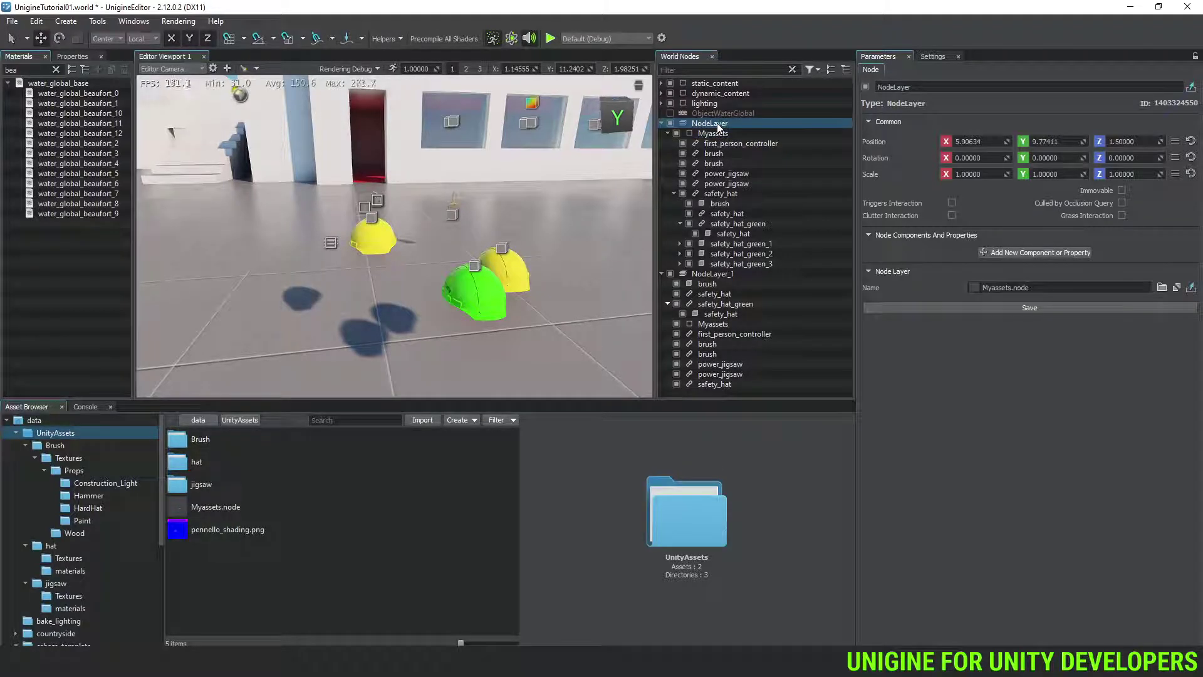
click(1050, 286)
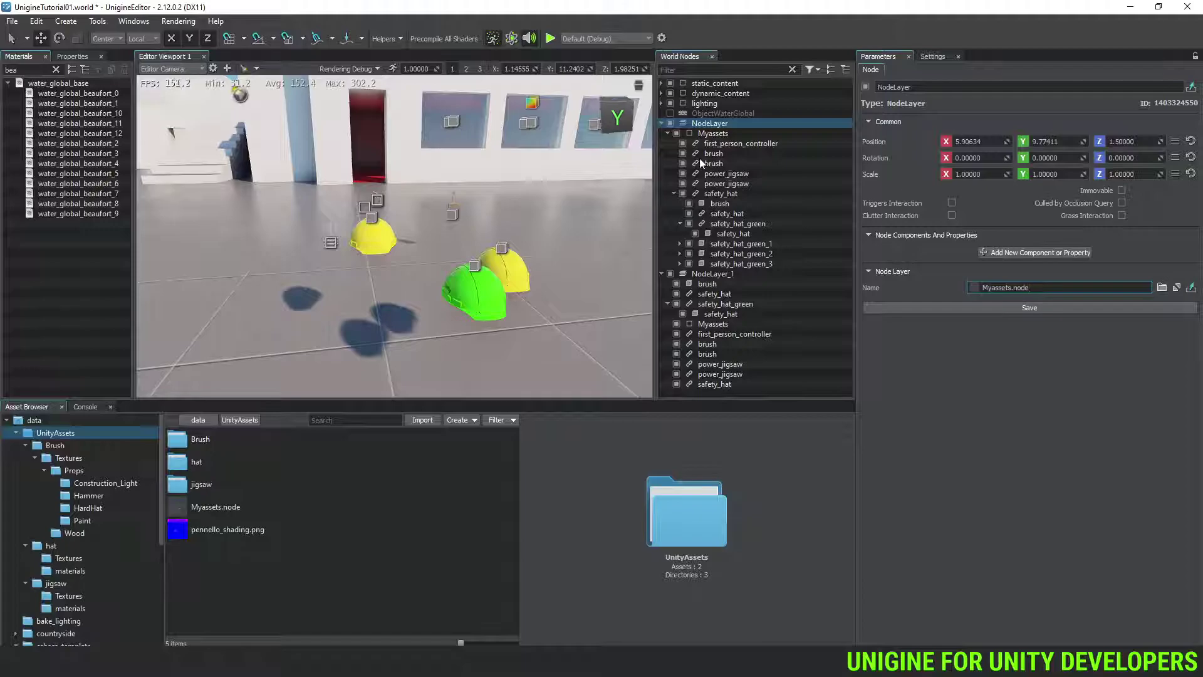
Collapse the Myassets branch under NodeLayer and NodeLayer_1's child nodes in World Nodes
click(668, 133)
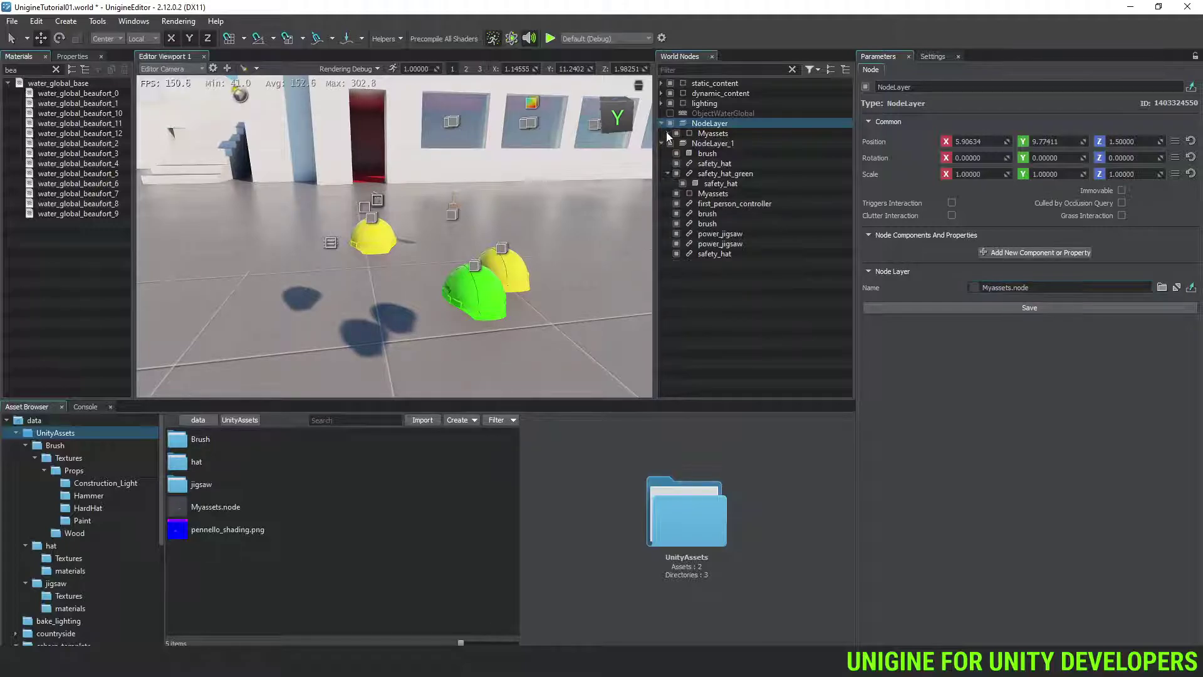
click(662, 144)
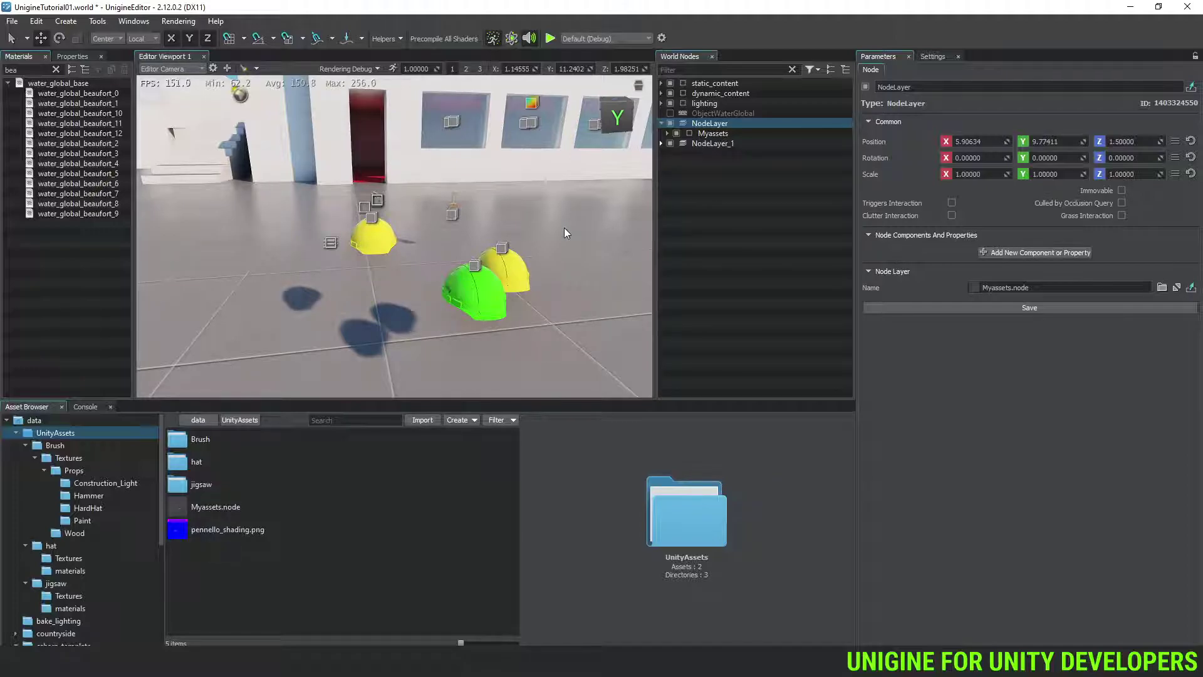
right_drag(564, 233, 546, 269)
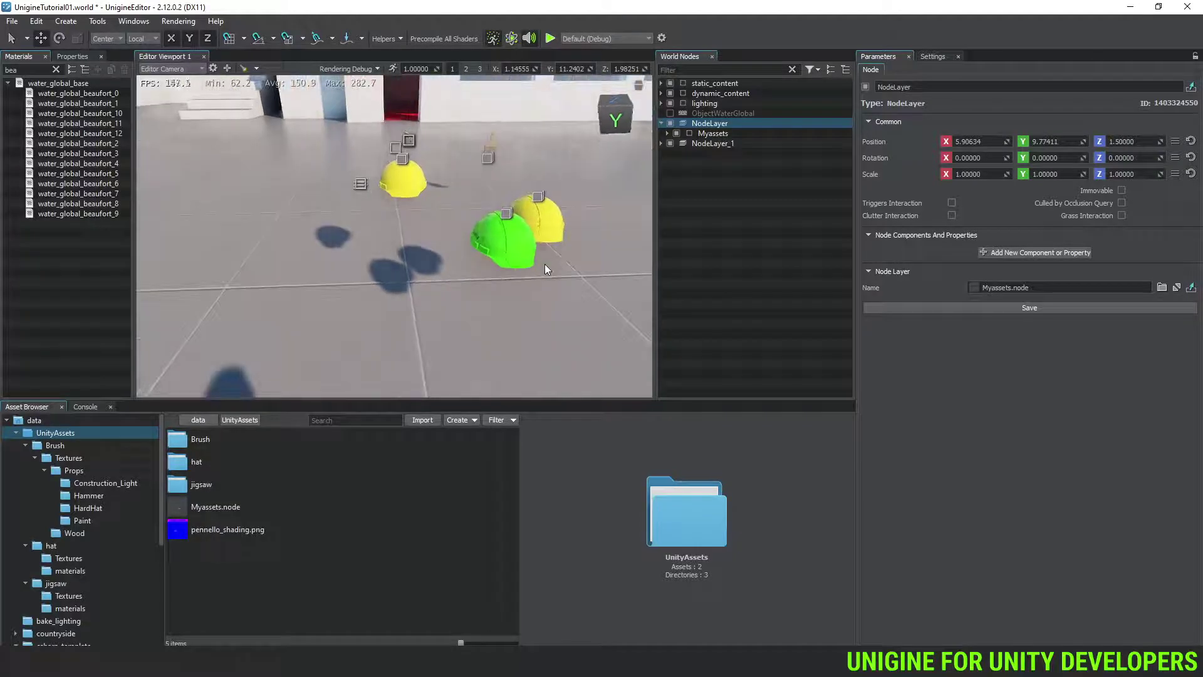
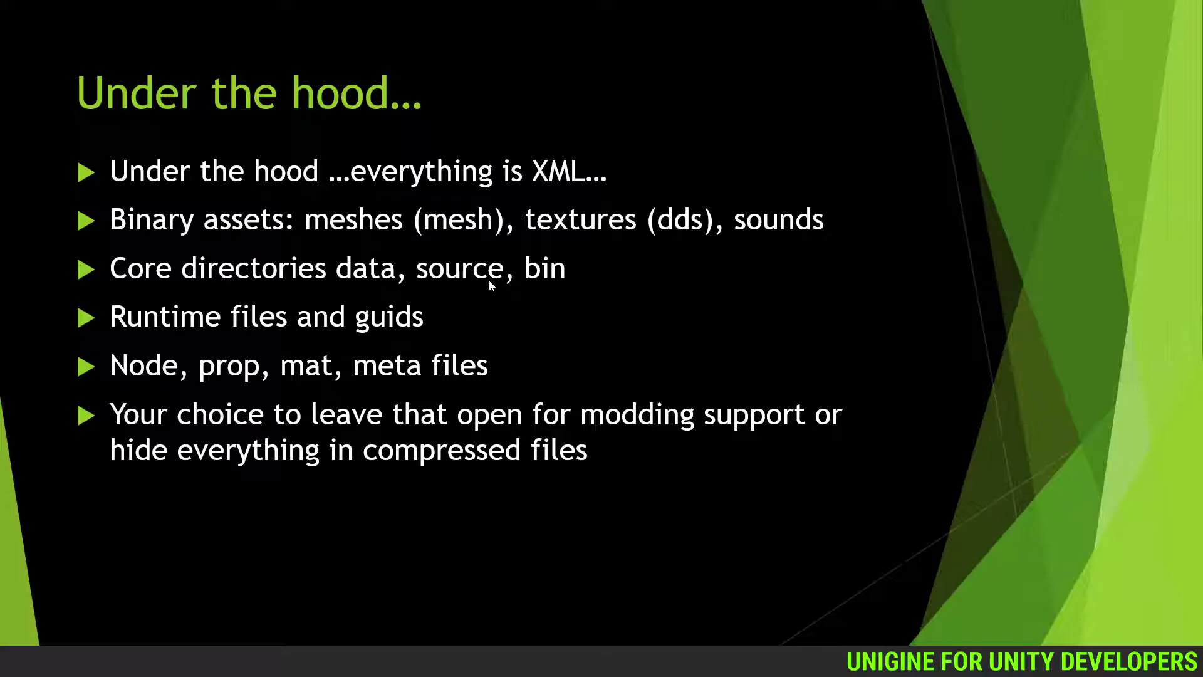
Save the current UNIGINE world and bring up the UnigineTutorial project folder
key(alt+Tab)
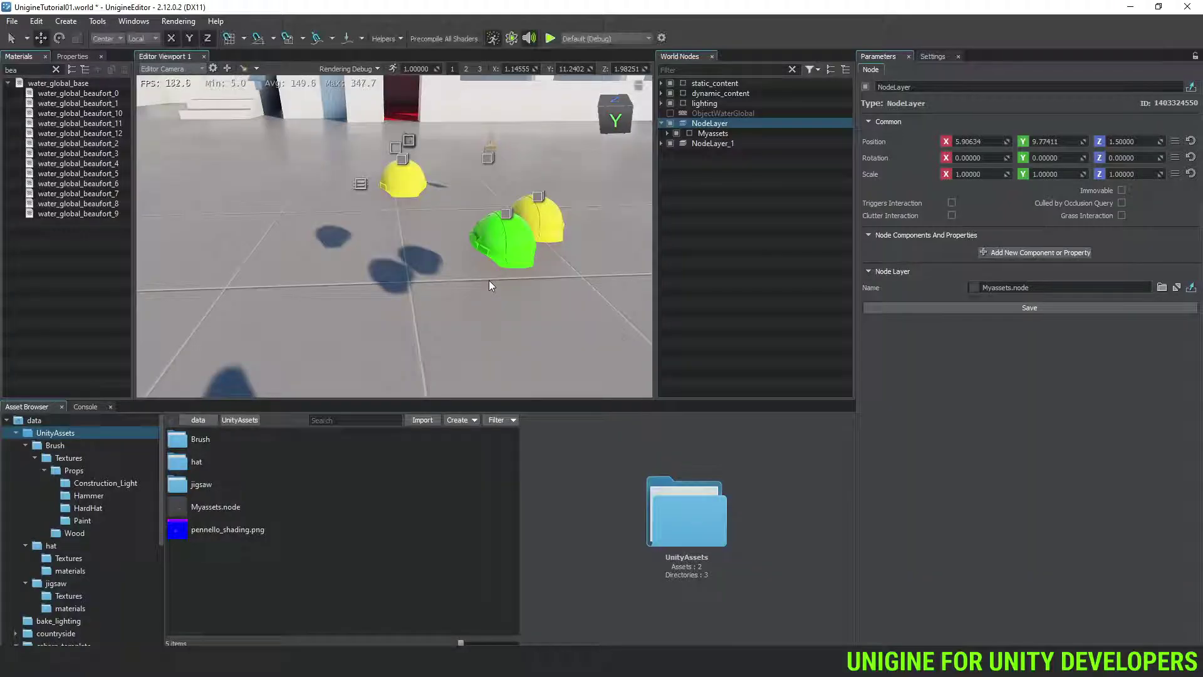
key(ctrl+s)
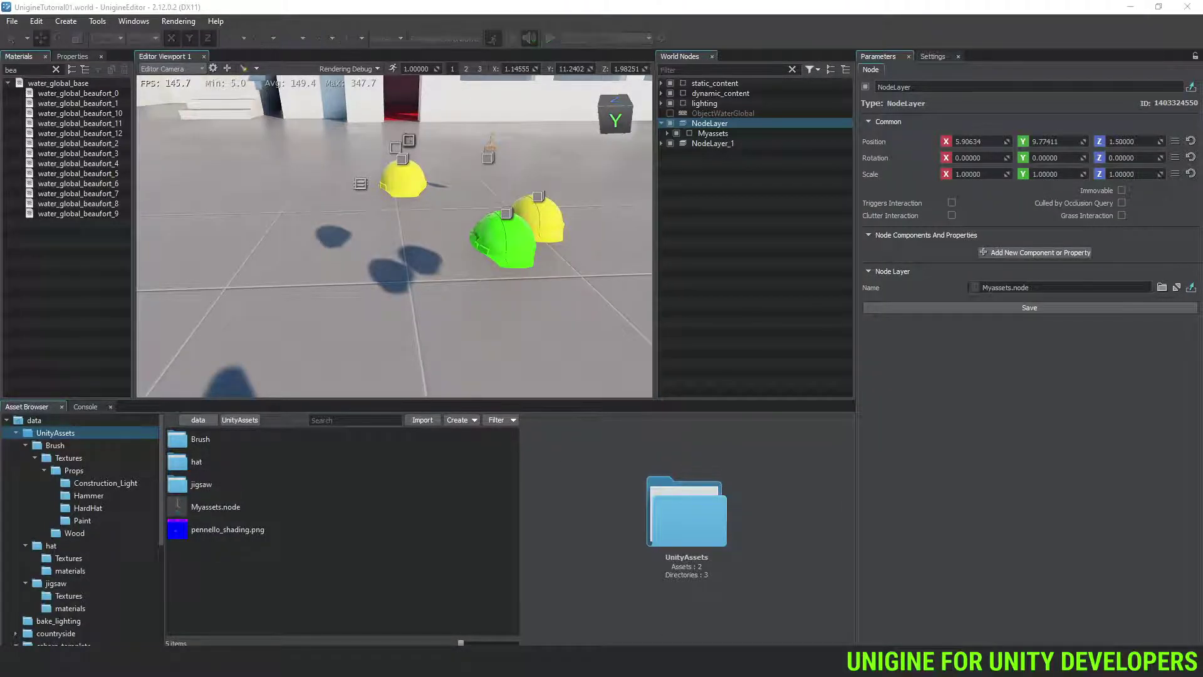
key(alt+Tab)
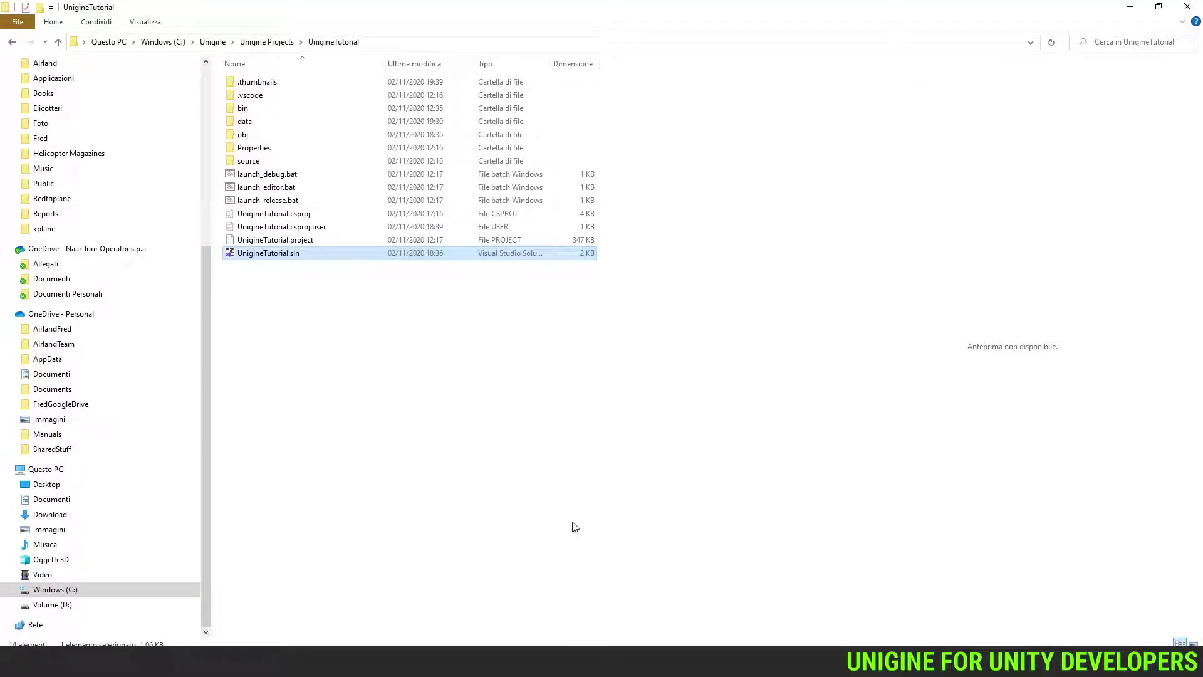
Browse the project's bin, obj and source folders in turn
double_click(243, 109)
scroll(413, 262, down, 7)
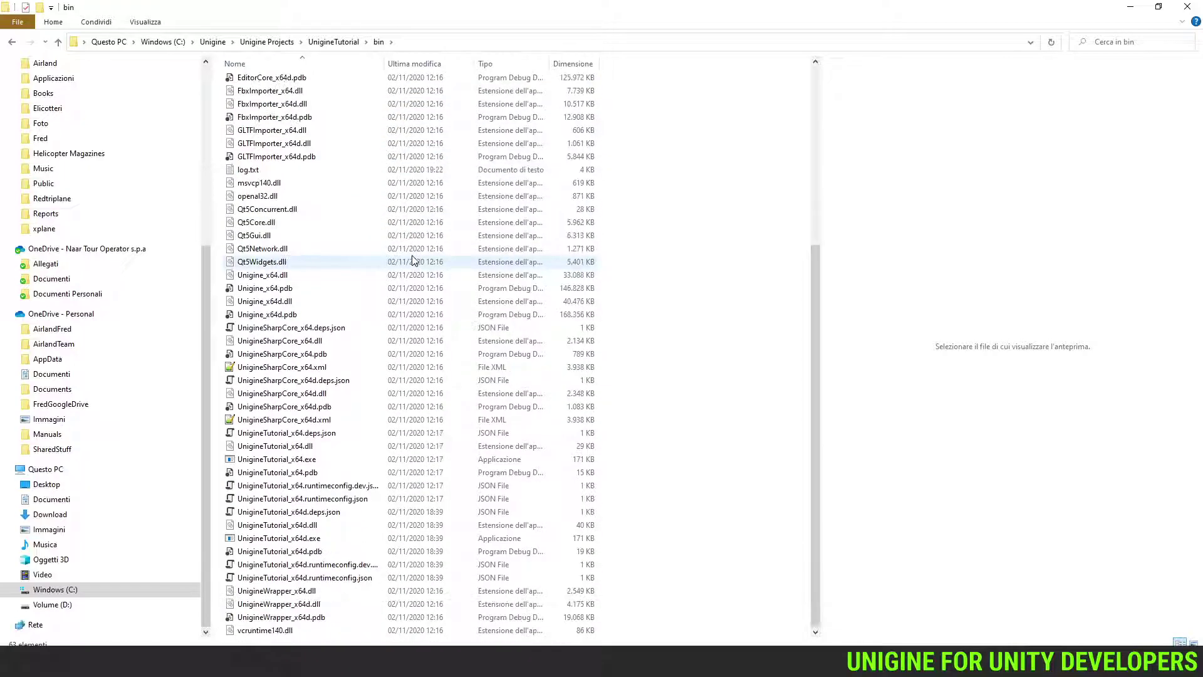
scroll(412, 262, up, 6)
click(332, 42)
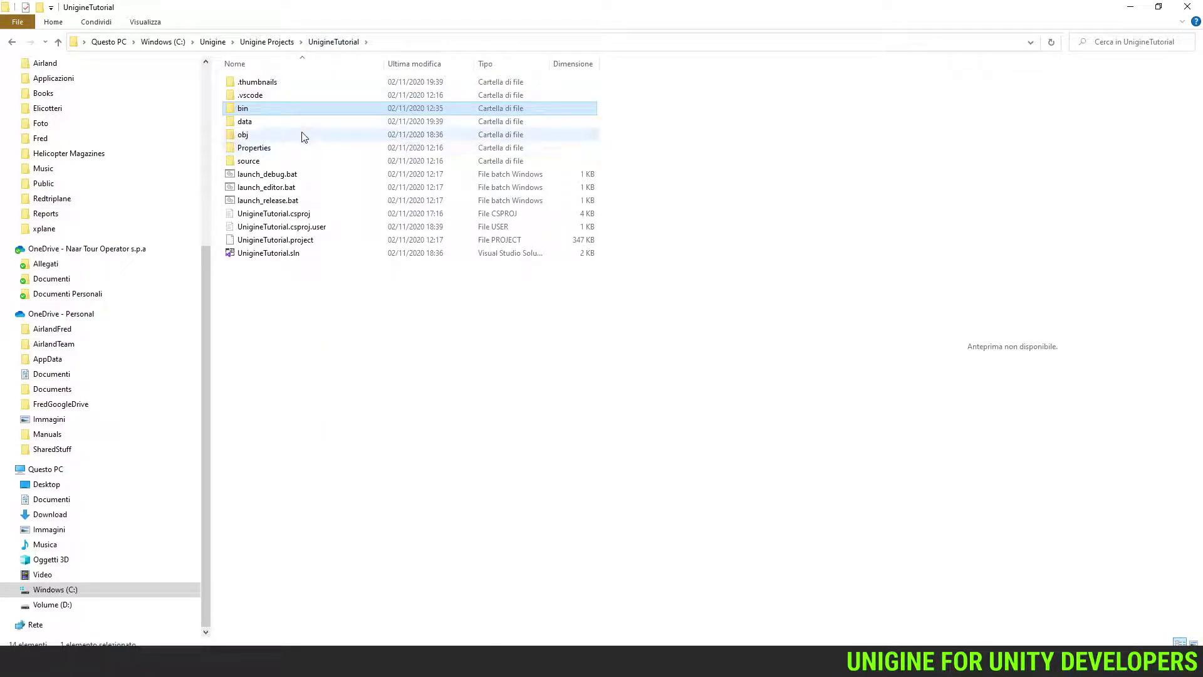
double_click(303, 134)
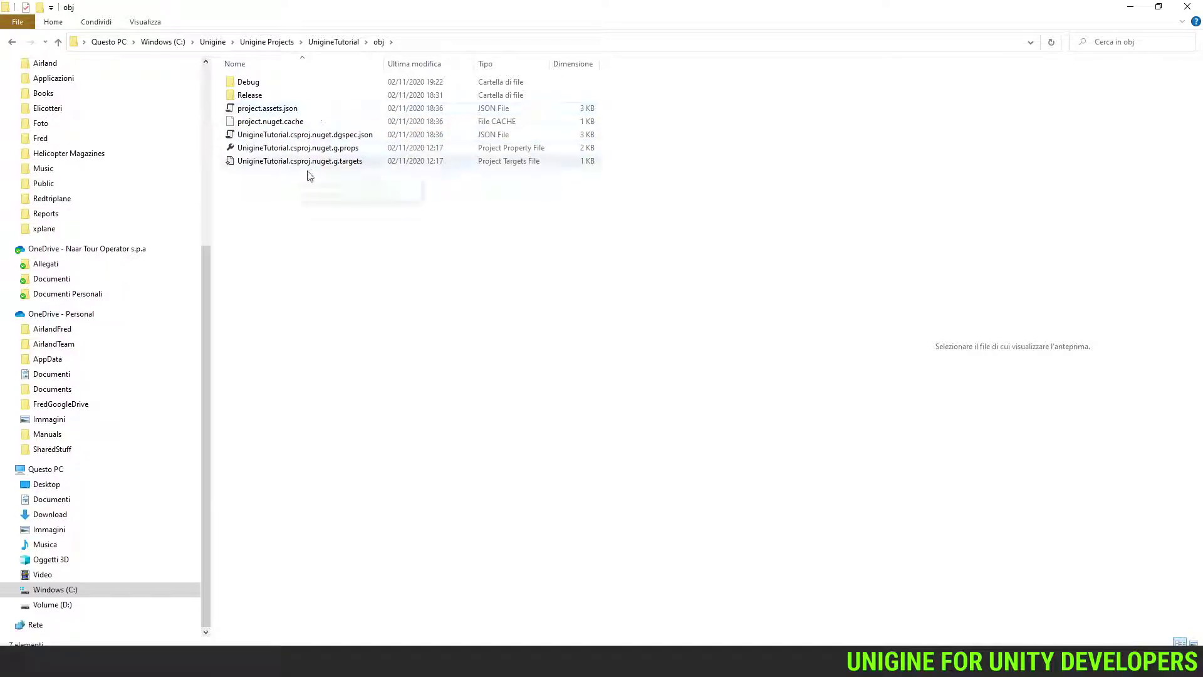
click(323, 43)
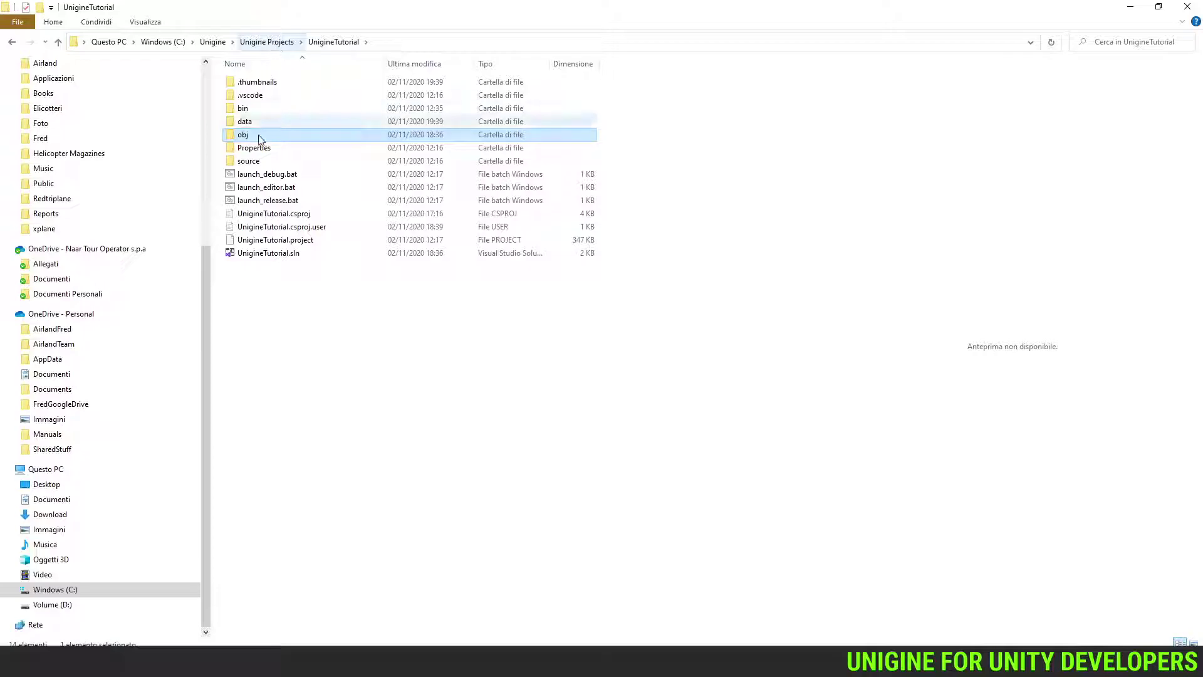
double_click(253, 163)
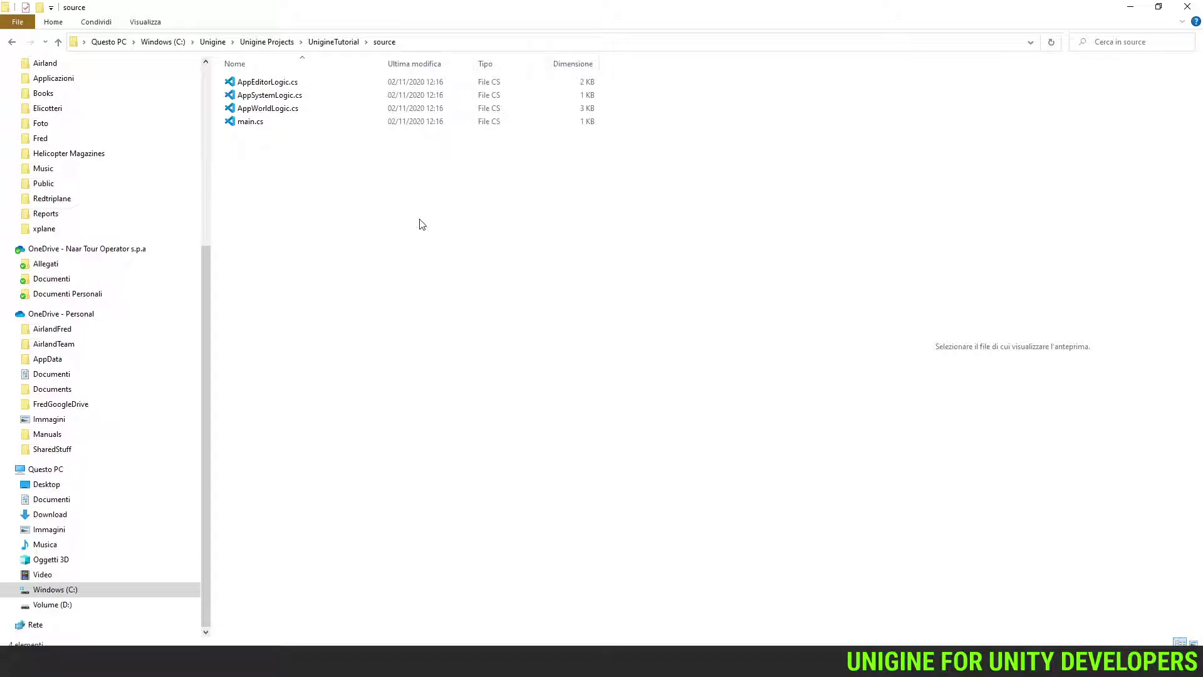
Return to the UnigineTutorial project folder and select UnigineTutorial.sln
click(289, 43)
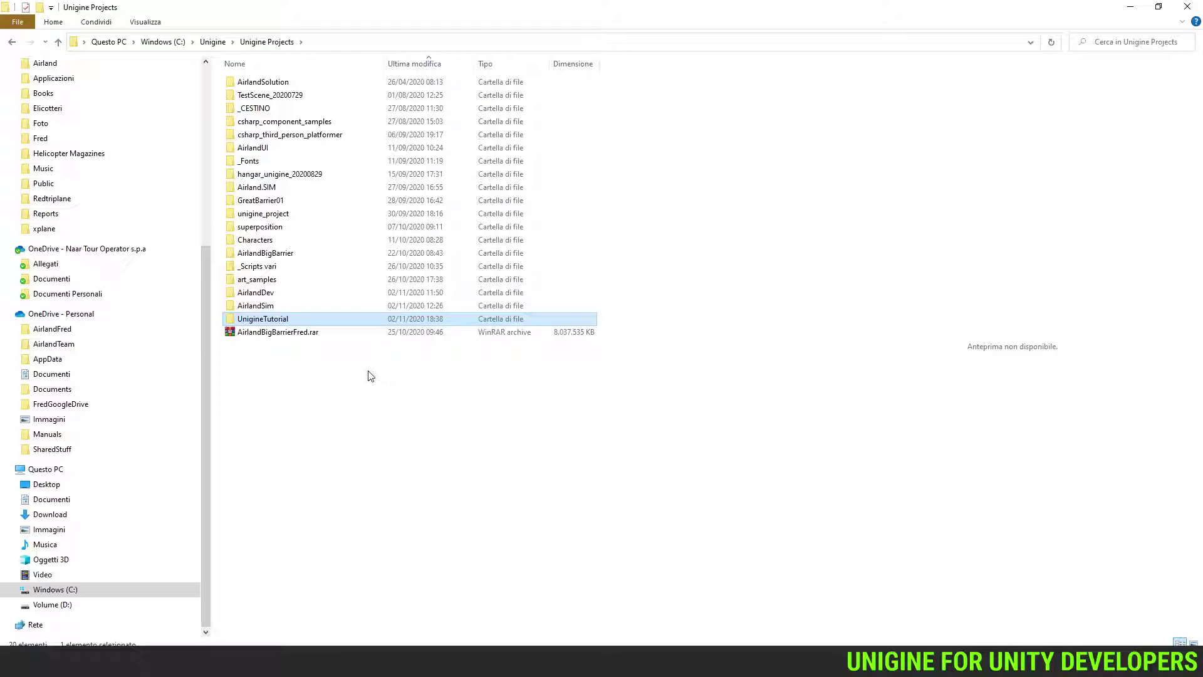
double_click(304, 319)
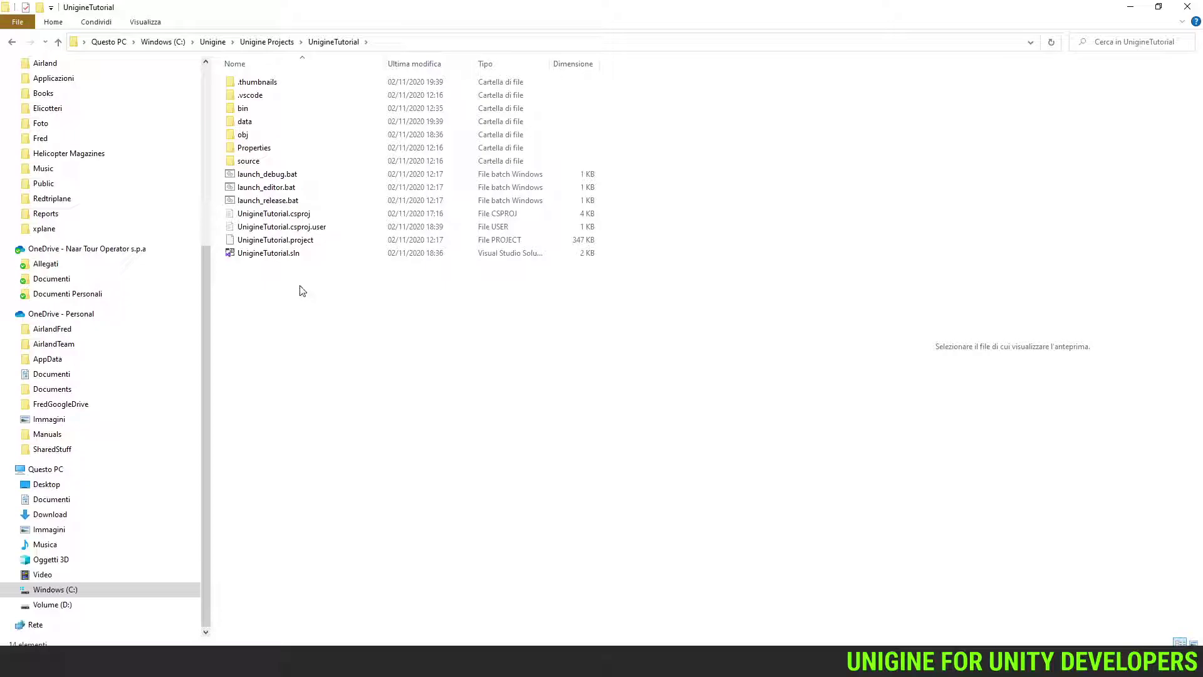
click(287, 254)
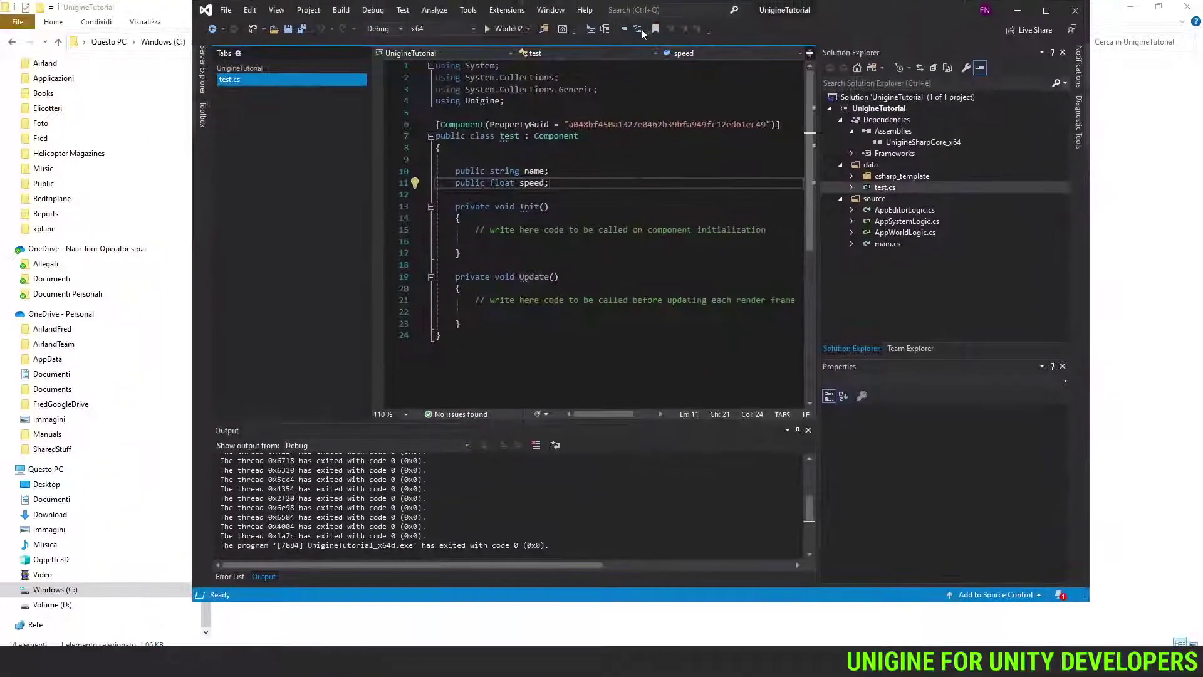
Maximize Visual Studio and expand csharp_template > first_person_controller > components to view FirstPersonController.cs
click(1046, 10)
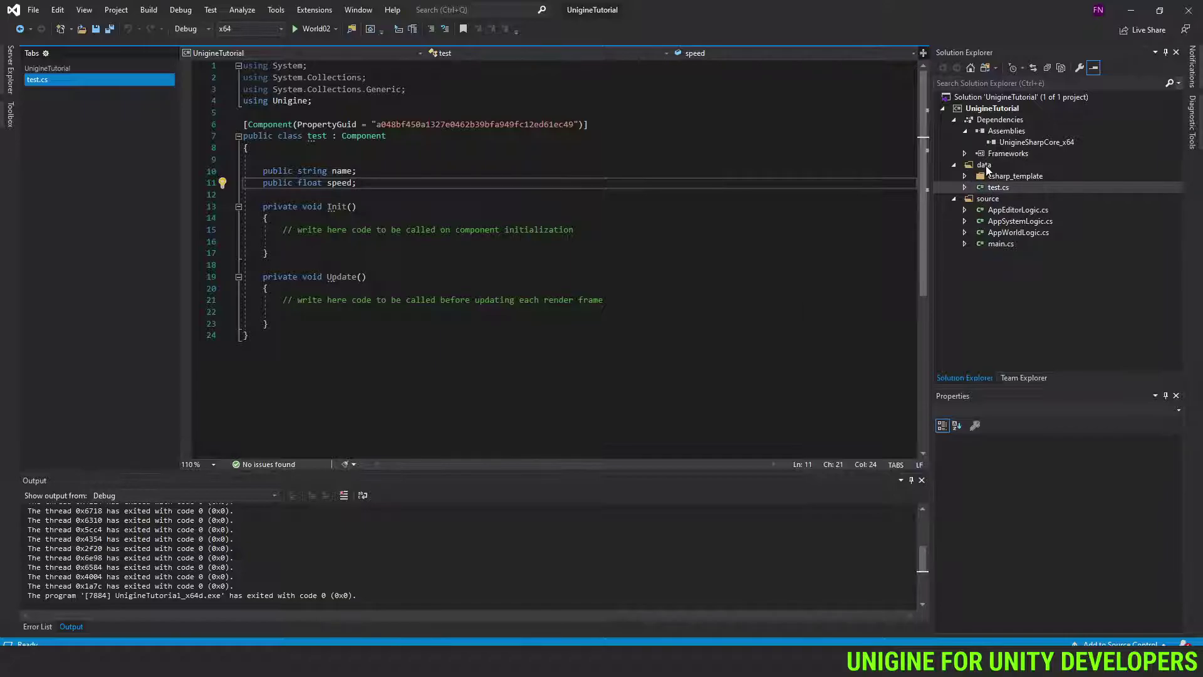
click(965, 176)
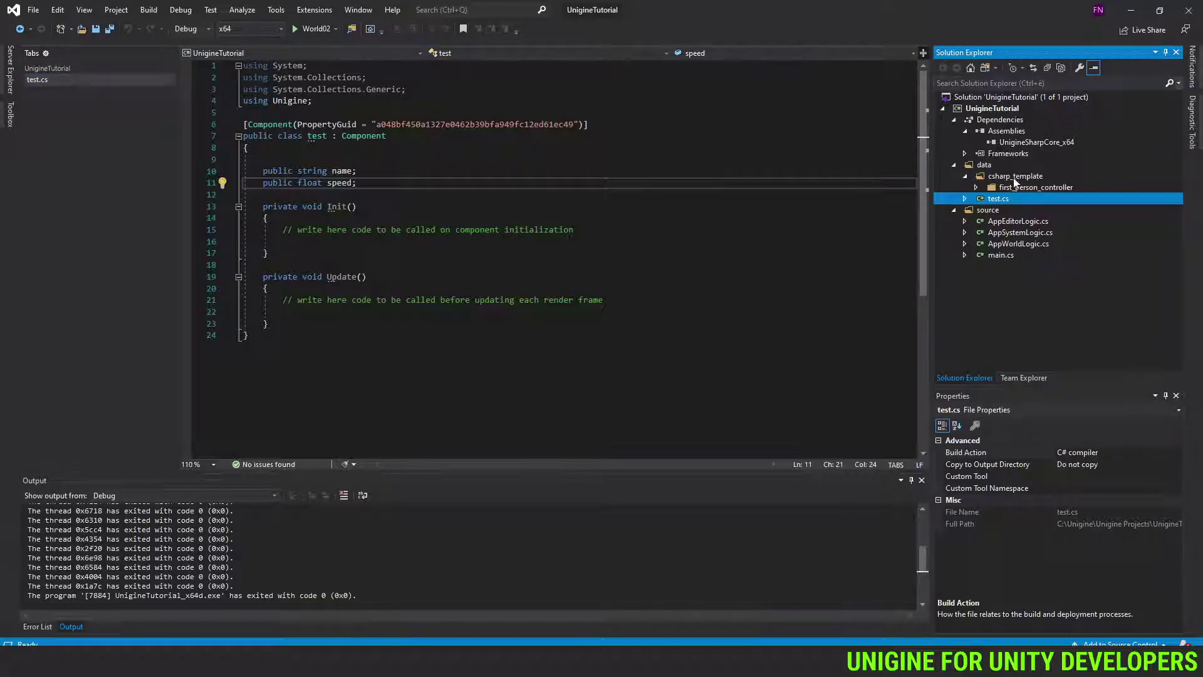
click(1015, 178)
click(975, 187)
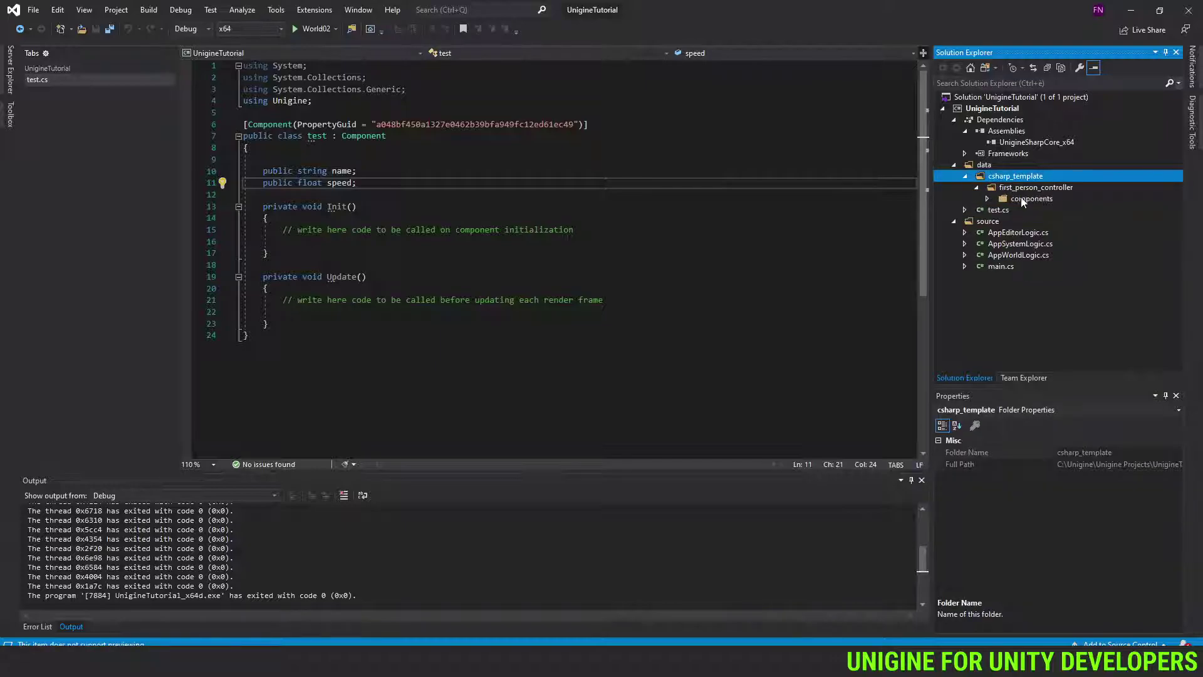
click(989, 199)
click(987, 210)
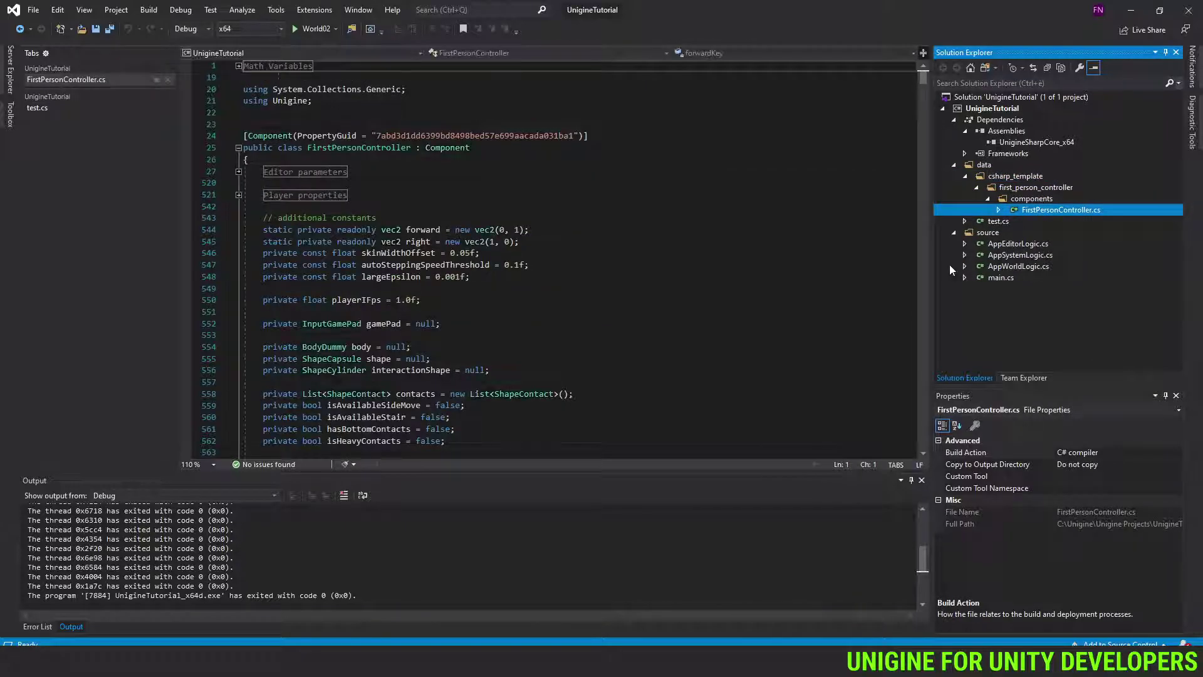
scroll(564, 263, down, 7)
scroll(564, 263, down, 16)
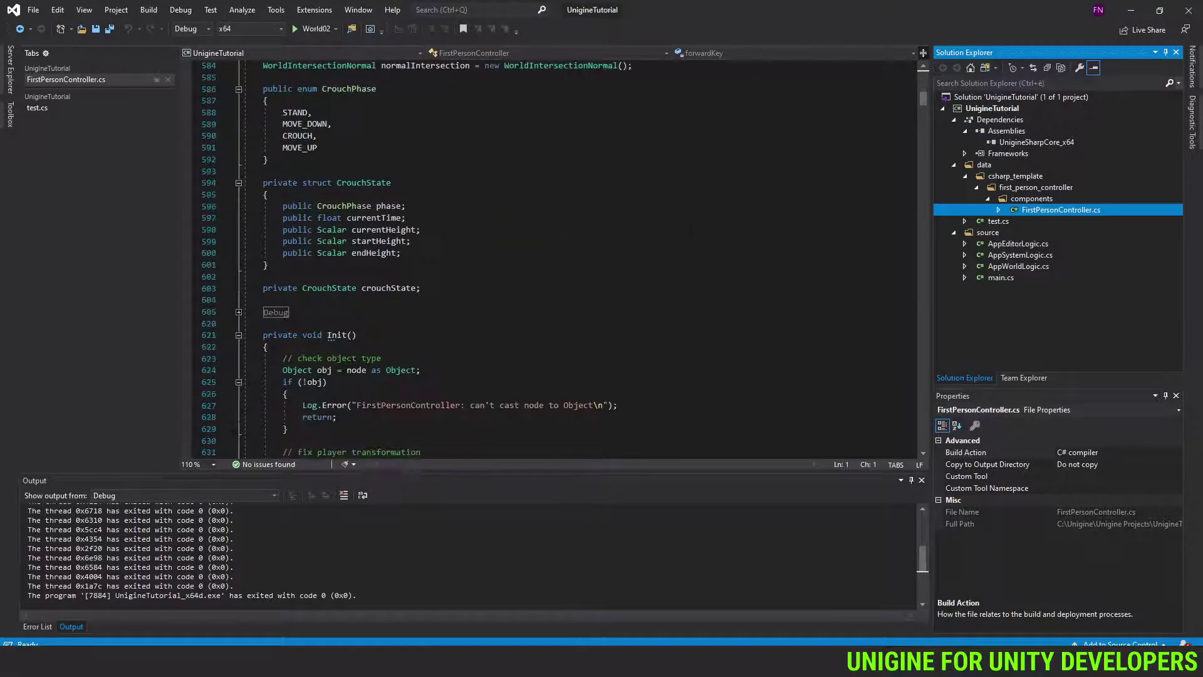
scroll(564, 263, up, 6)
scroll(564, 263, up, 11)
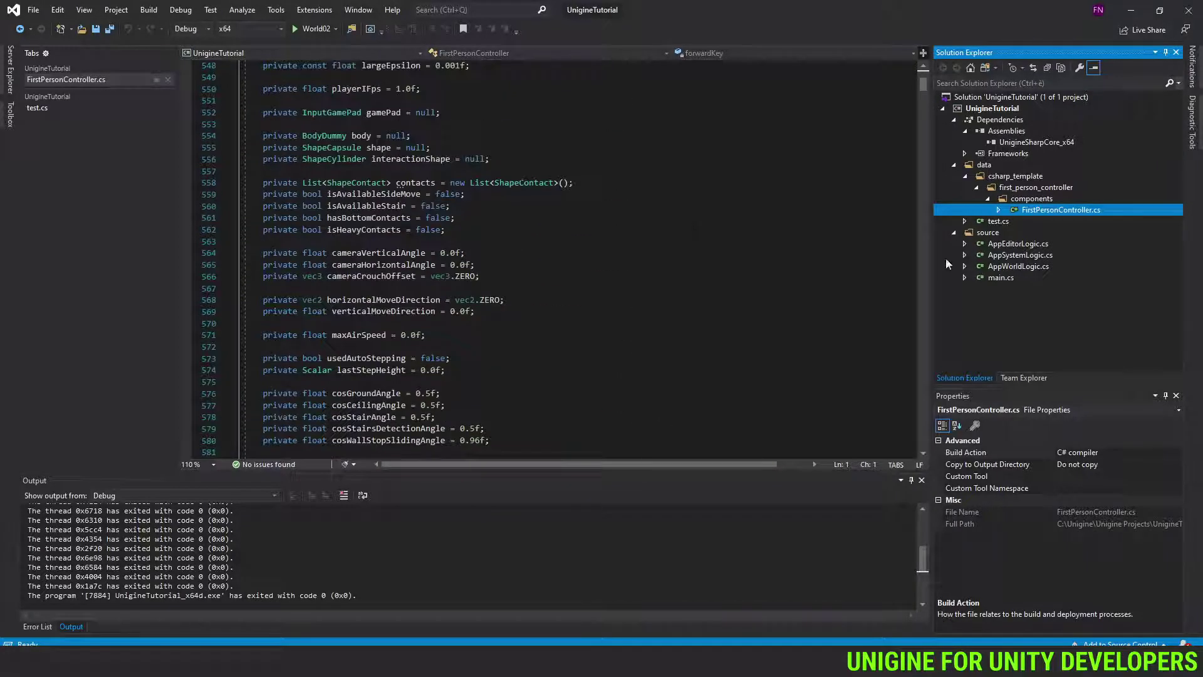
Review test.cs, AppEditorLogic.cs, AppSystemLogic.cs and AppWorldLogic.cs, then select the source folder
click(1018, 222)
scroll(564, 250, down, 4)
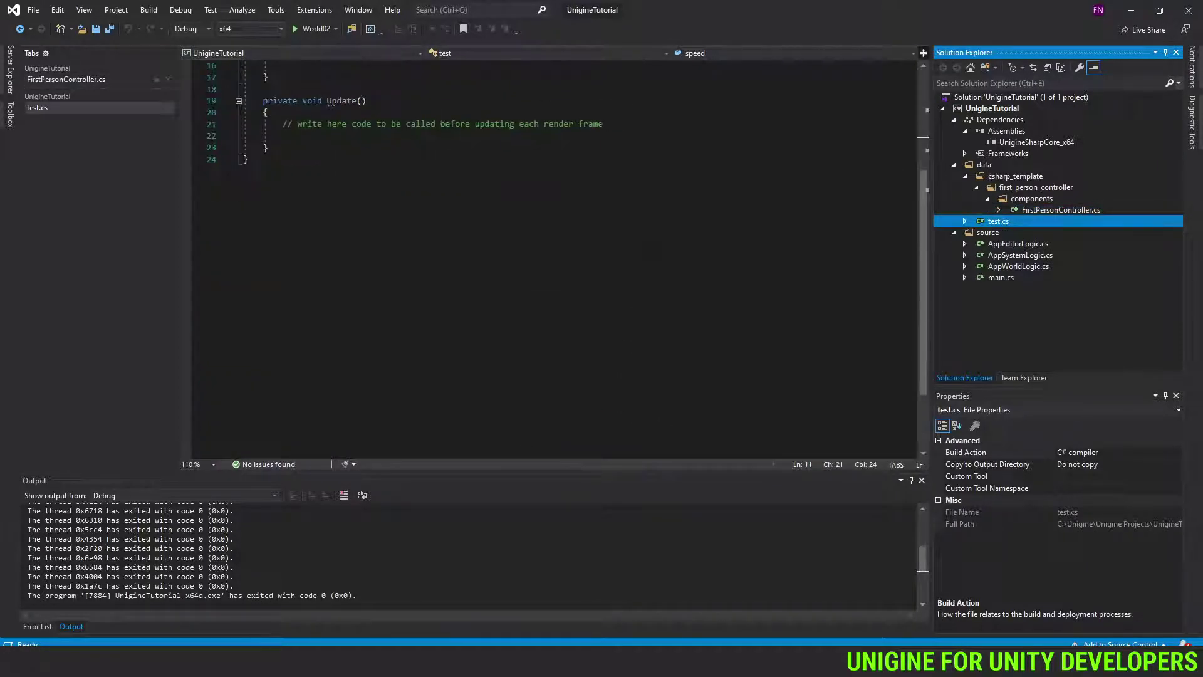
scroll(564, 251, up, 4)
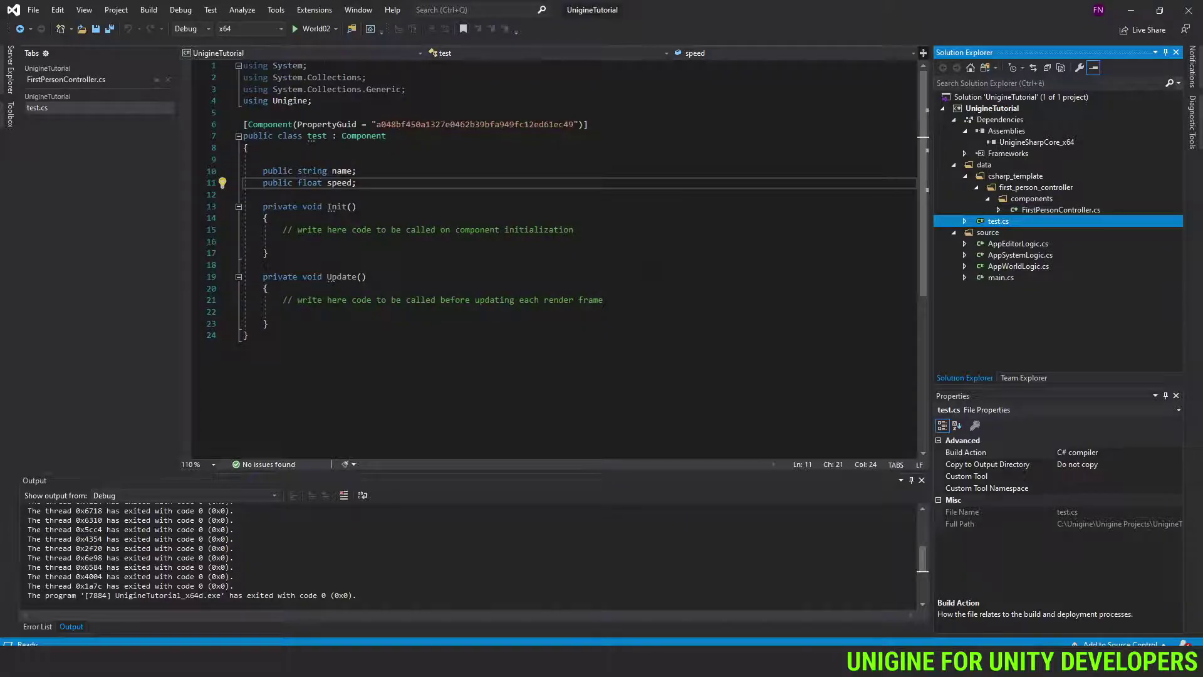
click(1026, 246)
click(1027, 255)
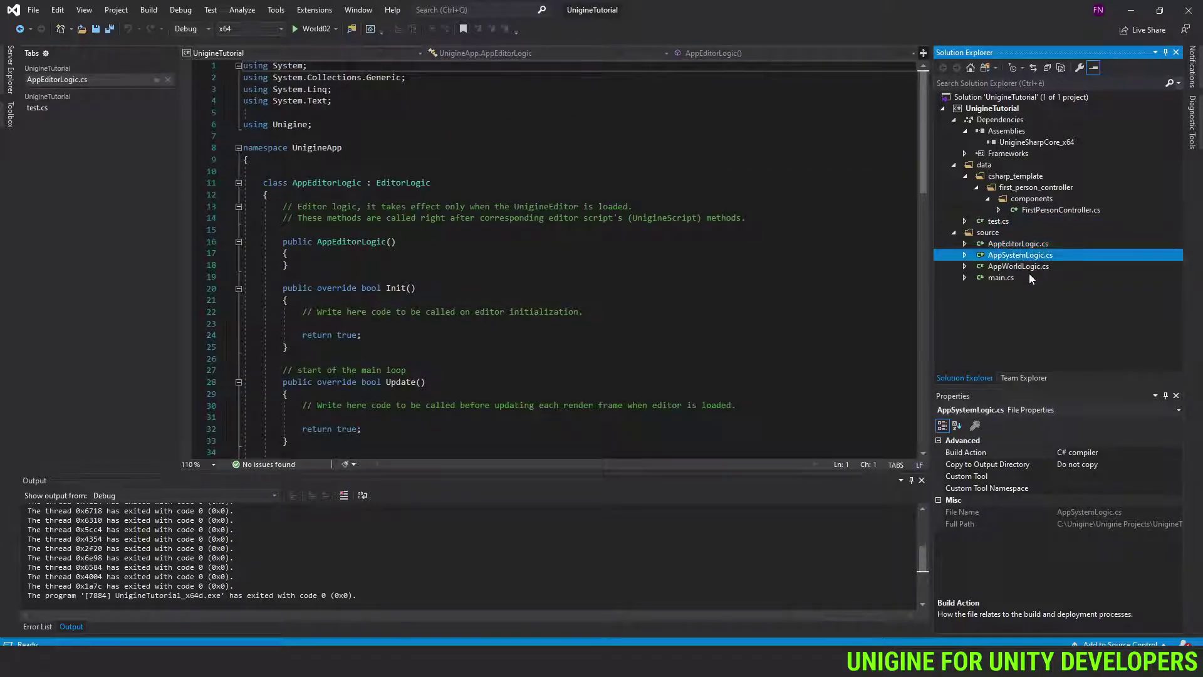
click(1033, 267)
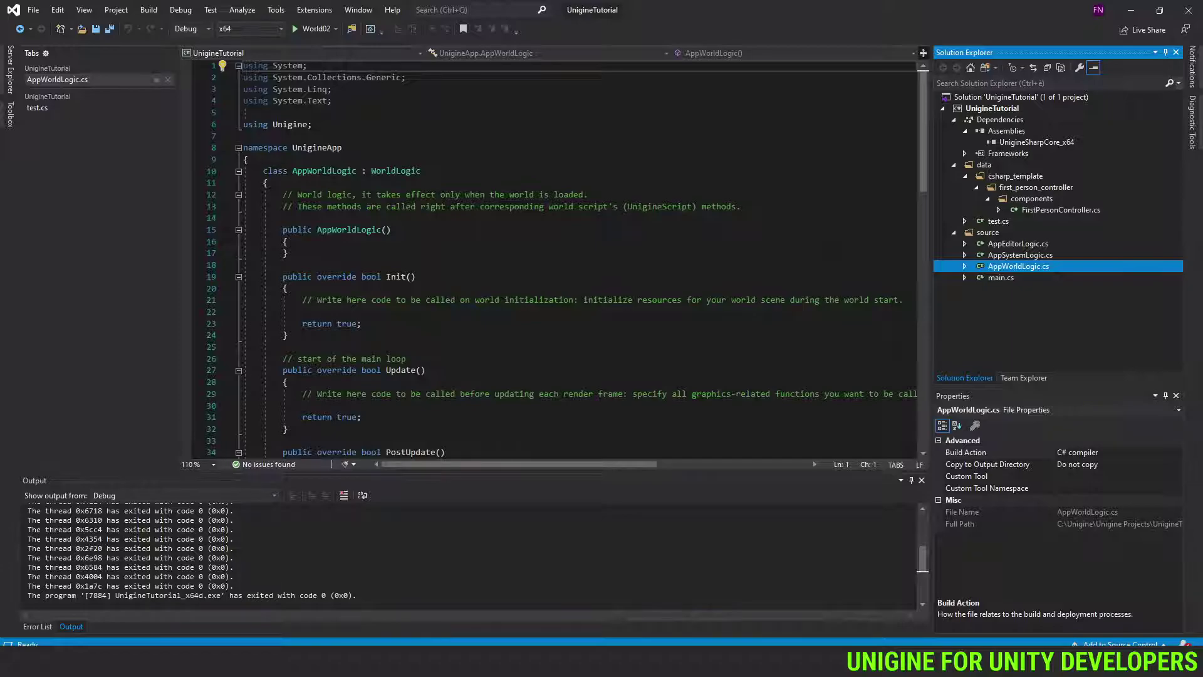
click(994, 233)
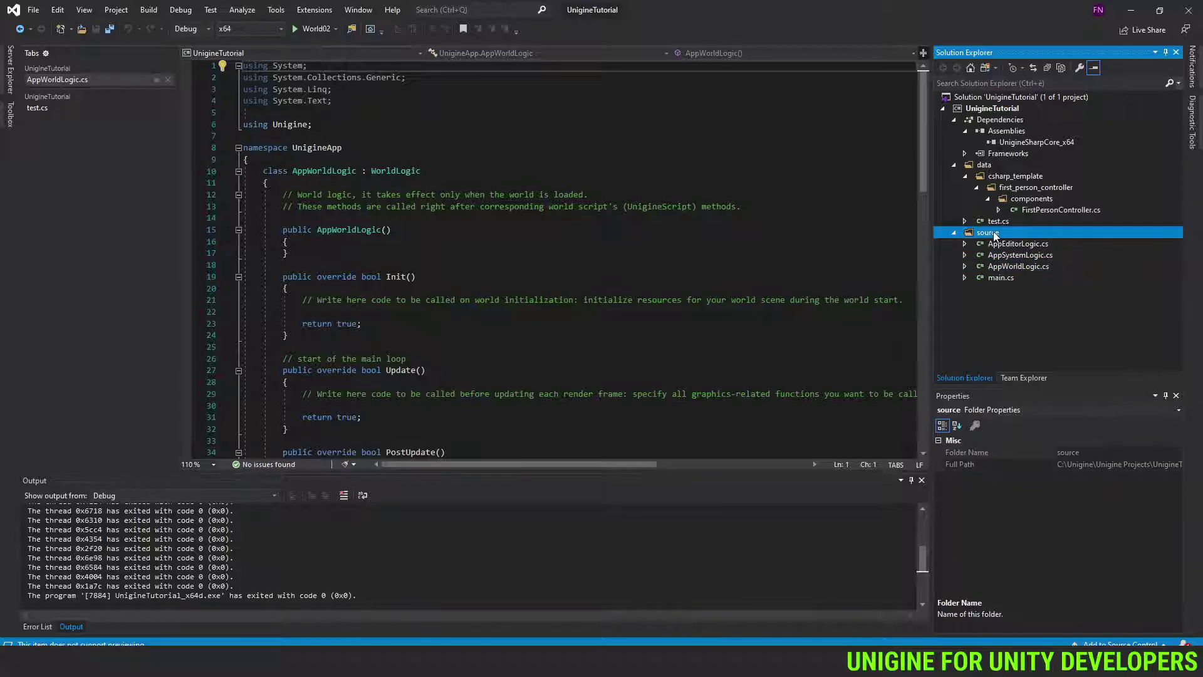
Create MyGame.cs in the source folder from the C# Class template
right_click(994, 233)
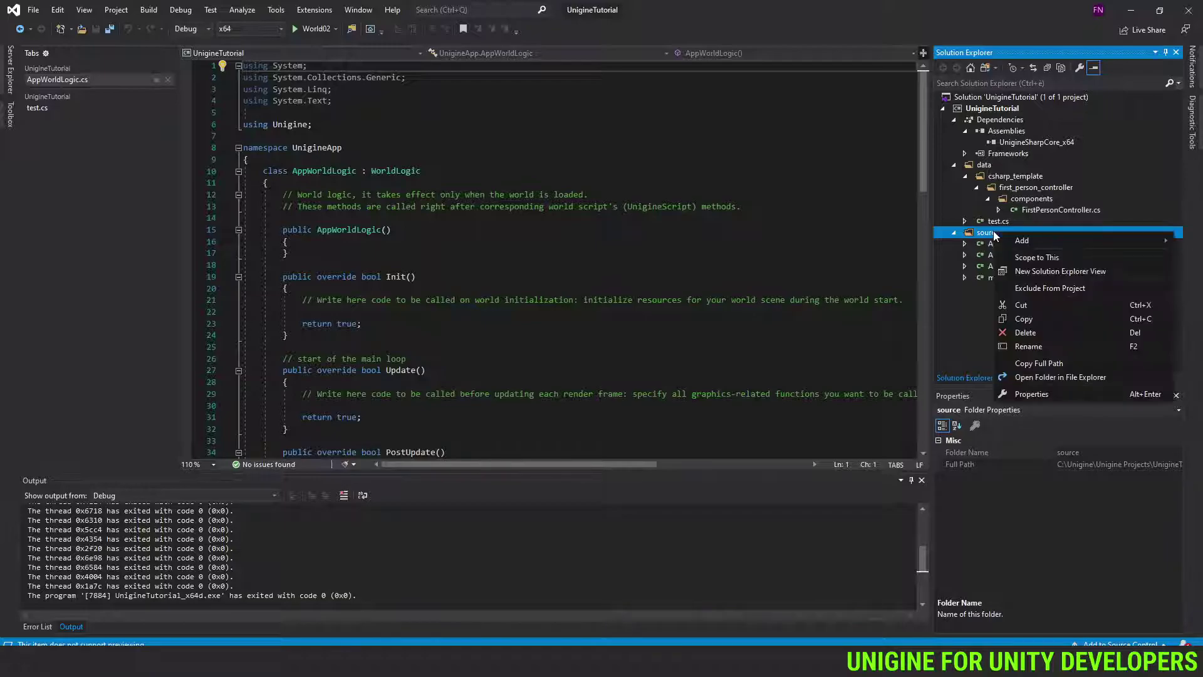
mouse_move(1059, 243)
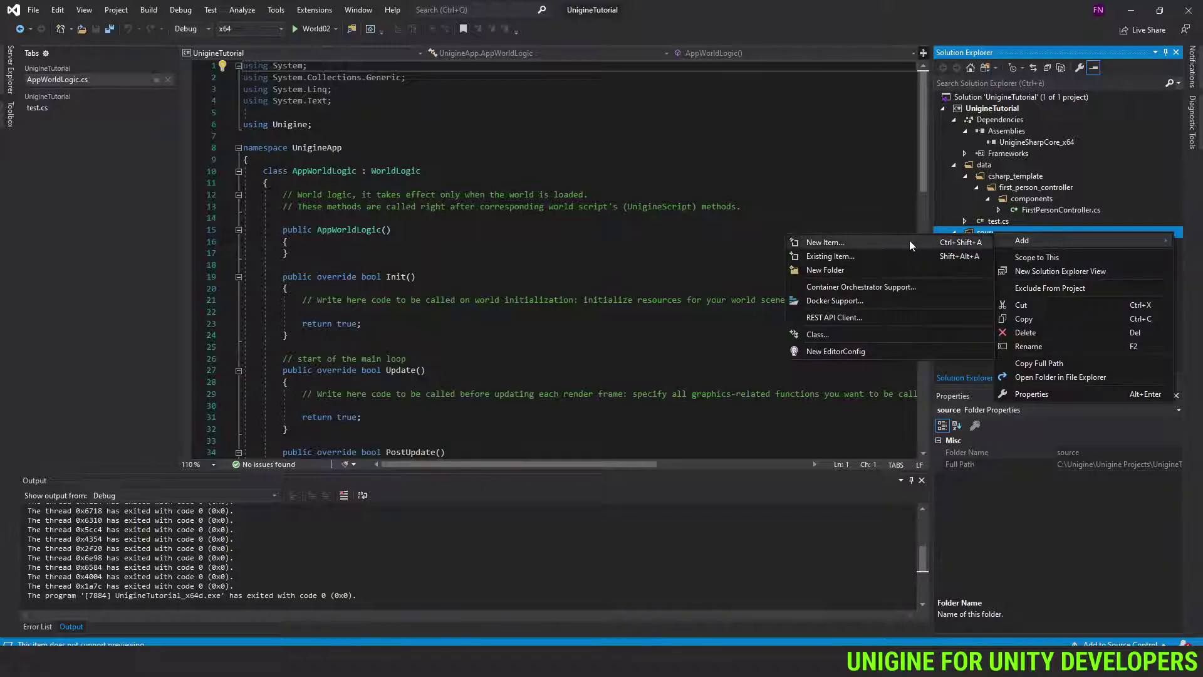
click(879, 241)
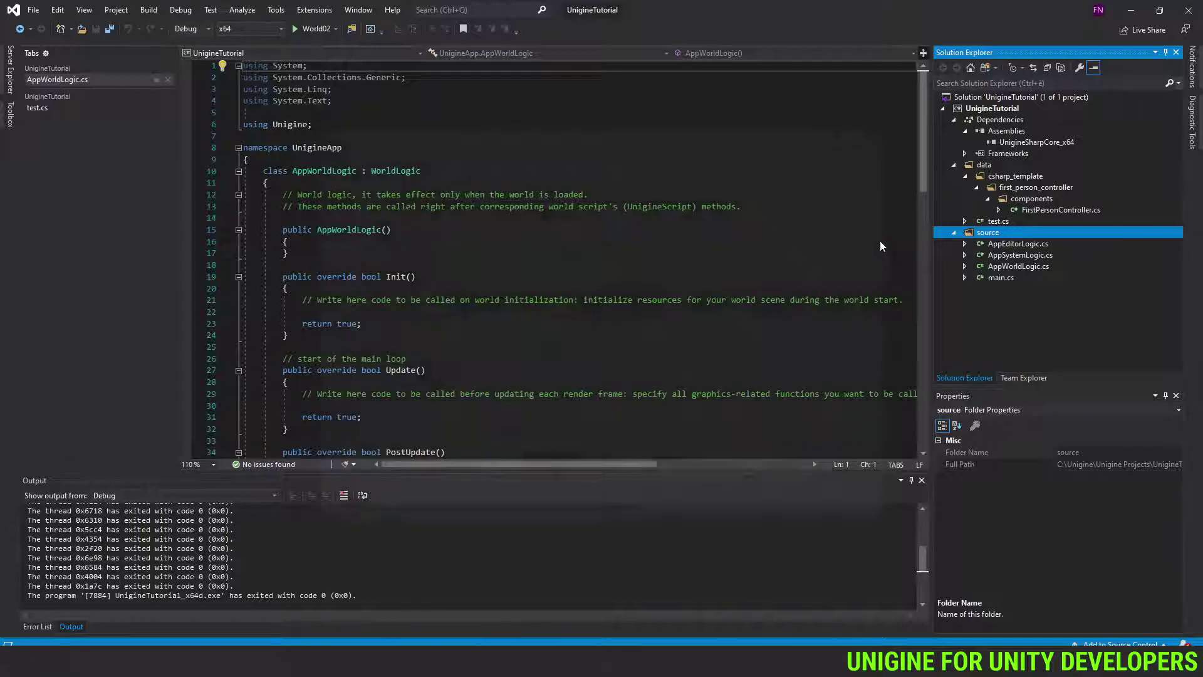
click(548, 179)
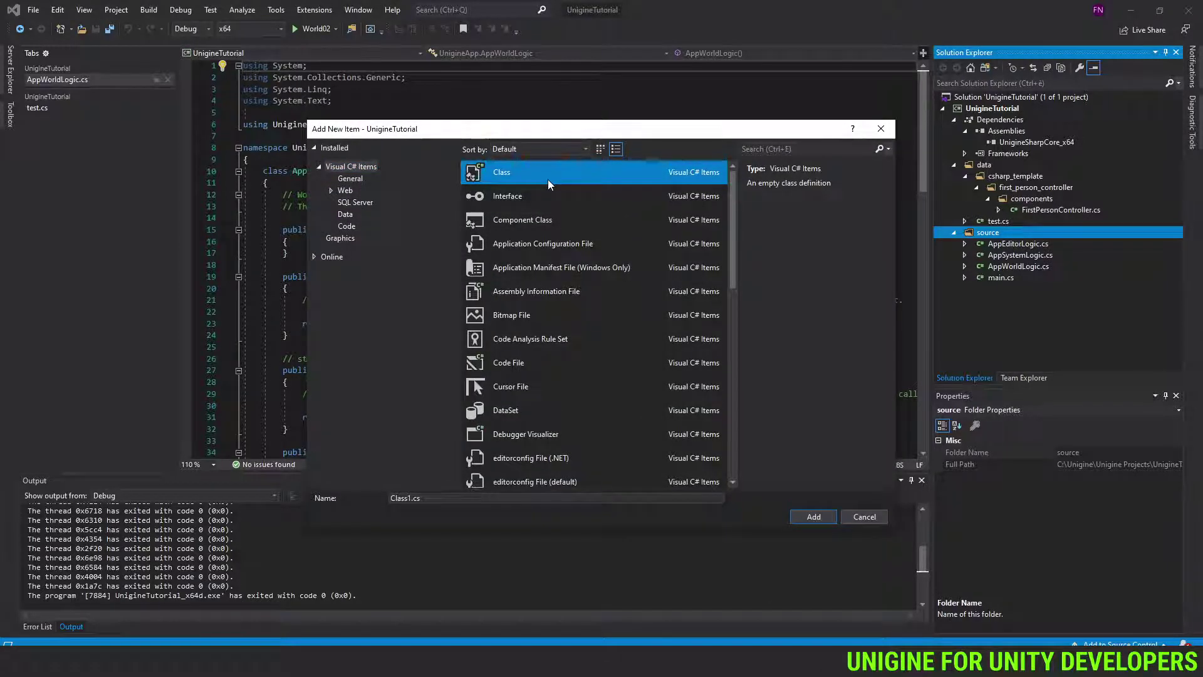
click(555, 500)
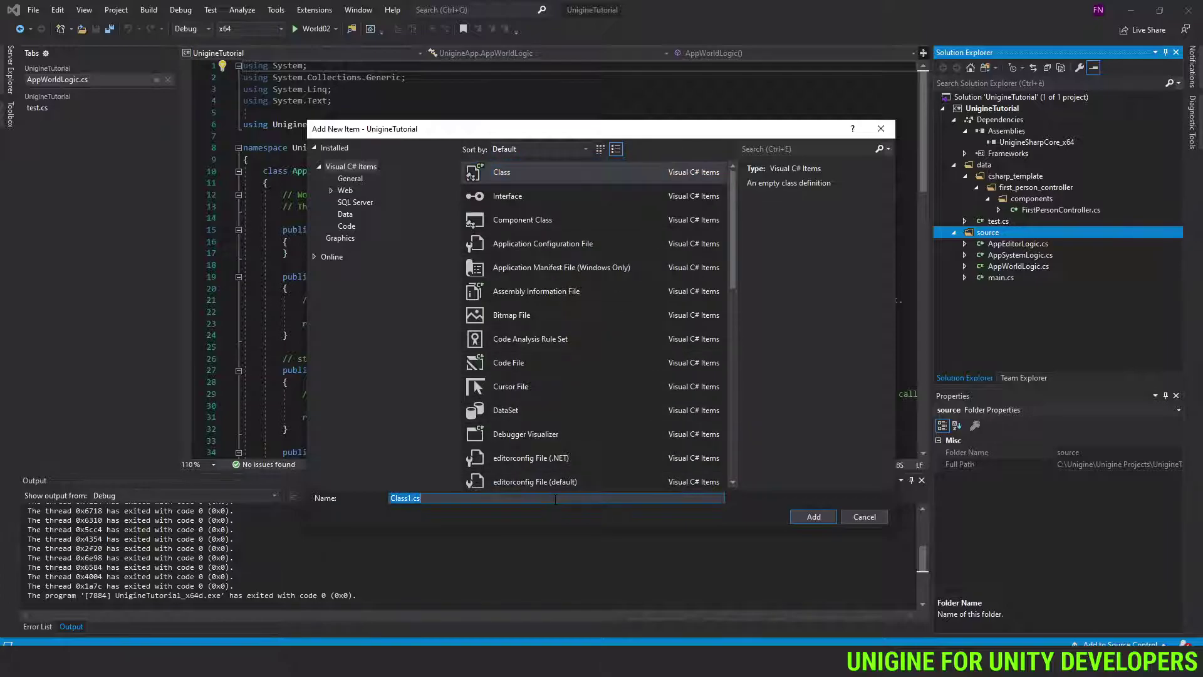
text(MyGame)
click(815, 515)
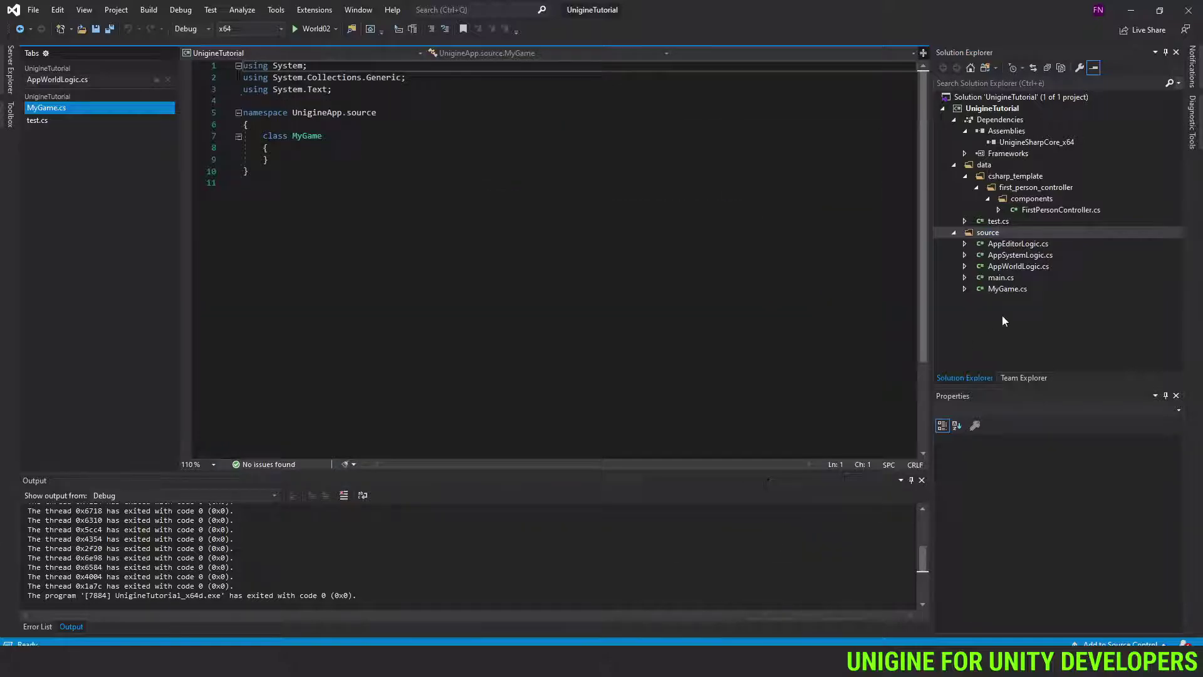
Add a 'using Unigine;' directive and begin a string field inside the MyGame class
click(1006, 290)
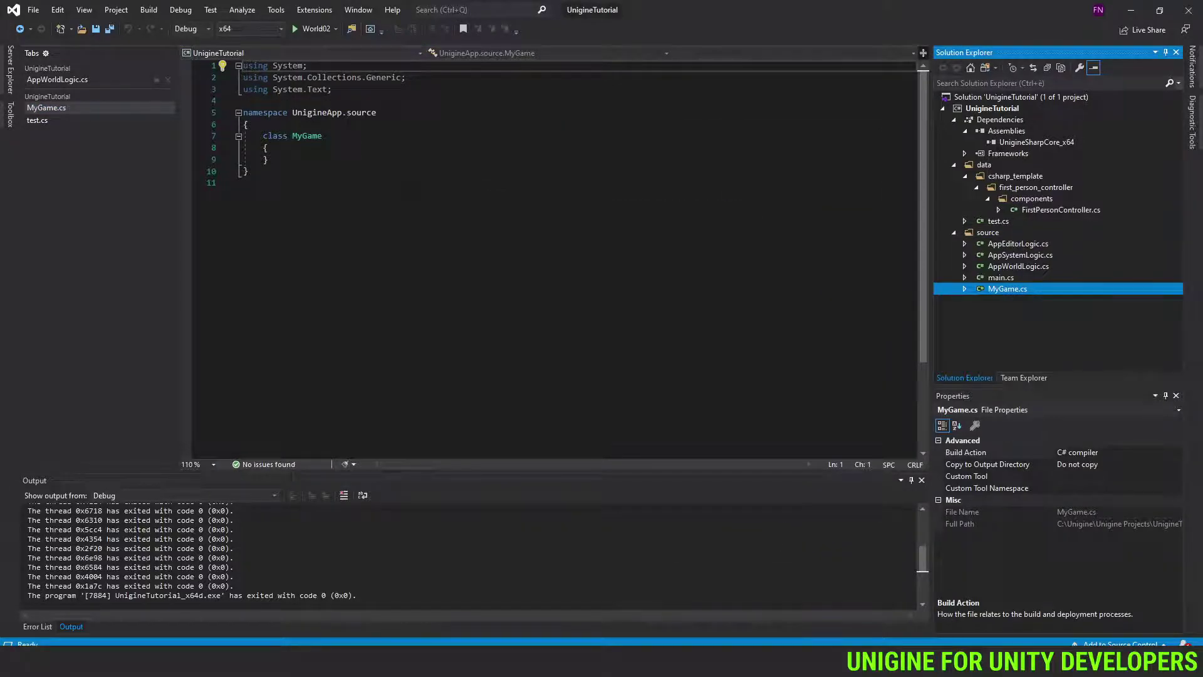
click(332, 89)
key(Return)
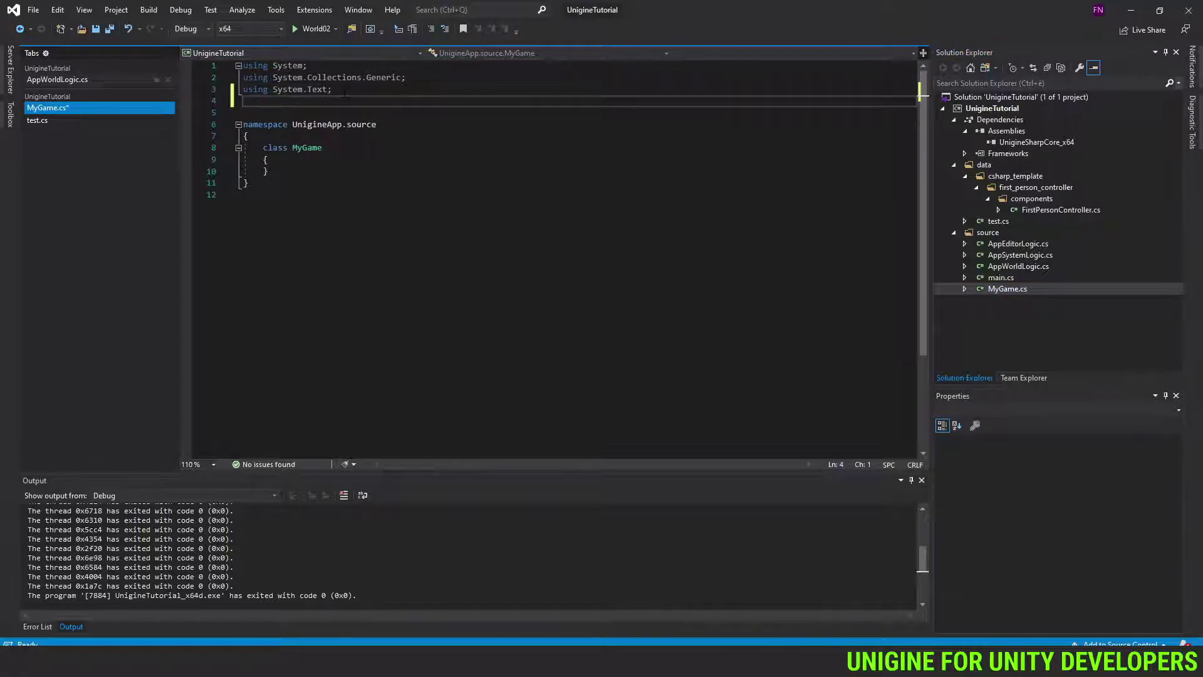
text(using Unigin)
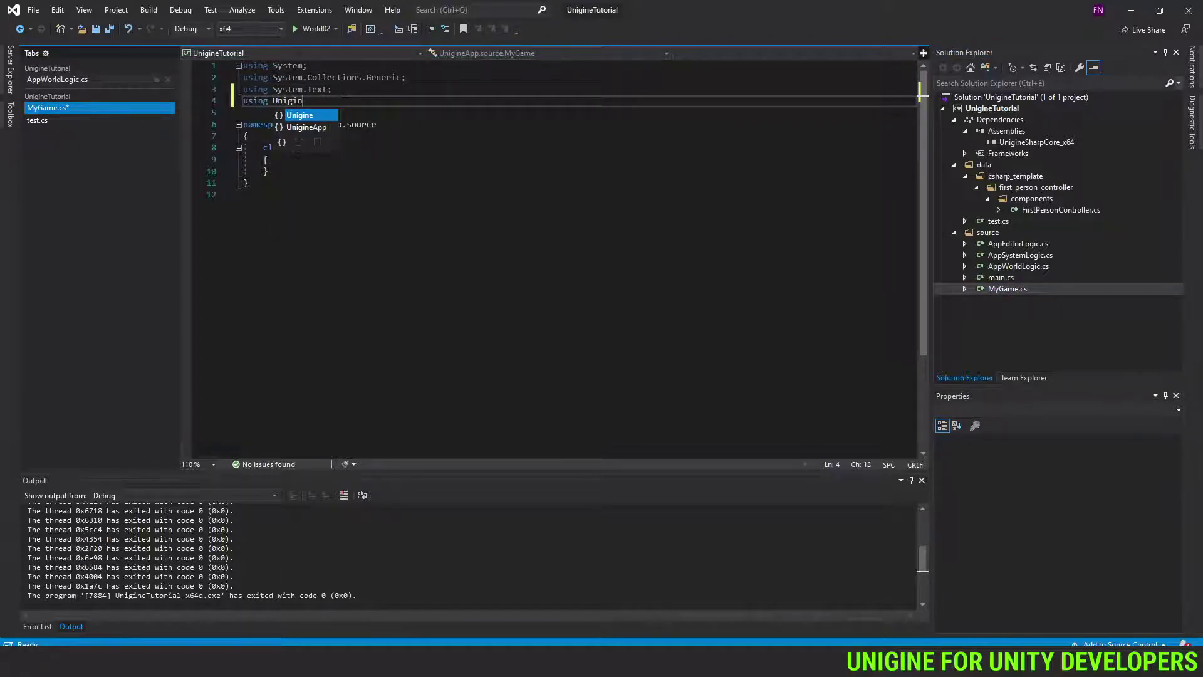
key(Tab)
text(;)
key(Down)
key(Down)
key(Down)
key(Down)
key(Down)
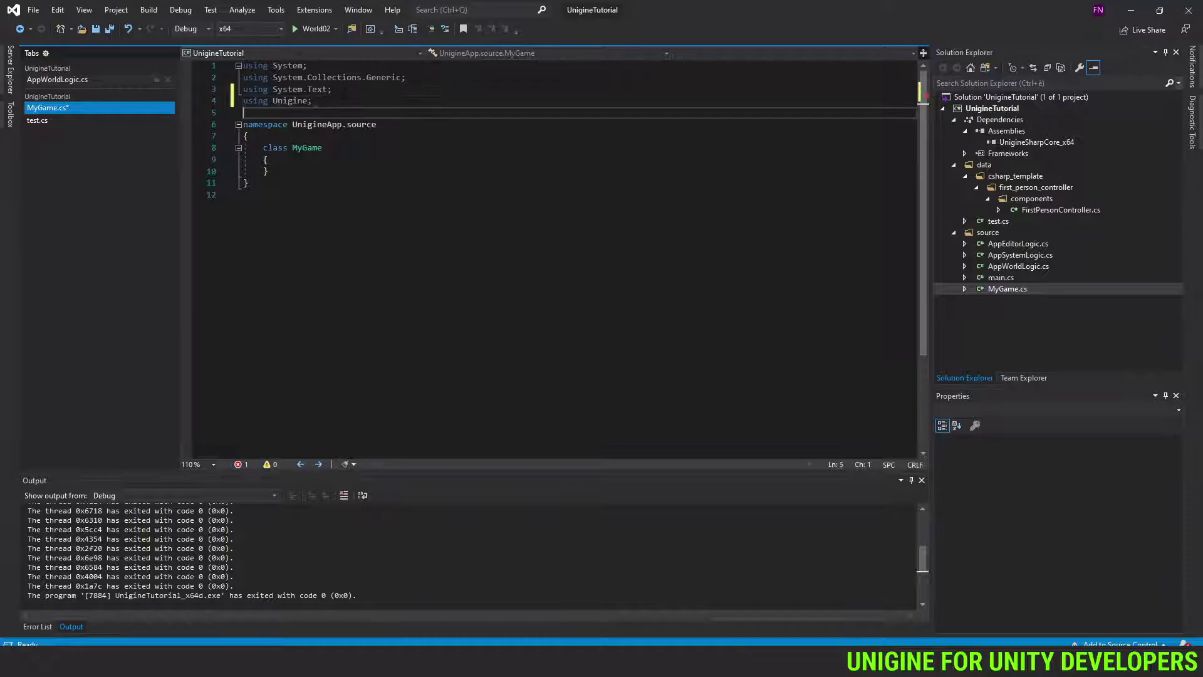
key(Return)
key(Return)
key(Return)
key(Return)
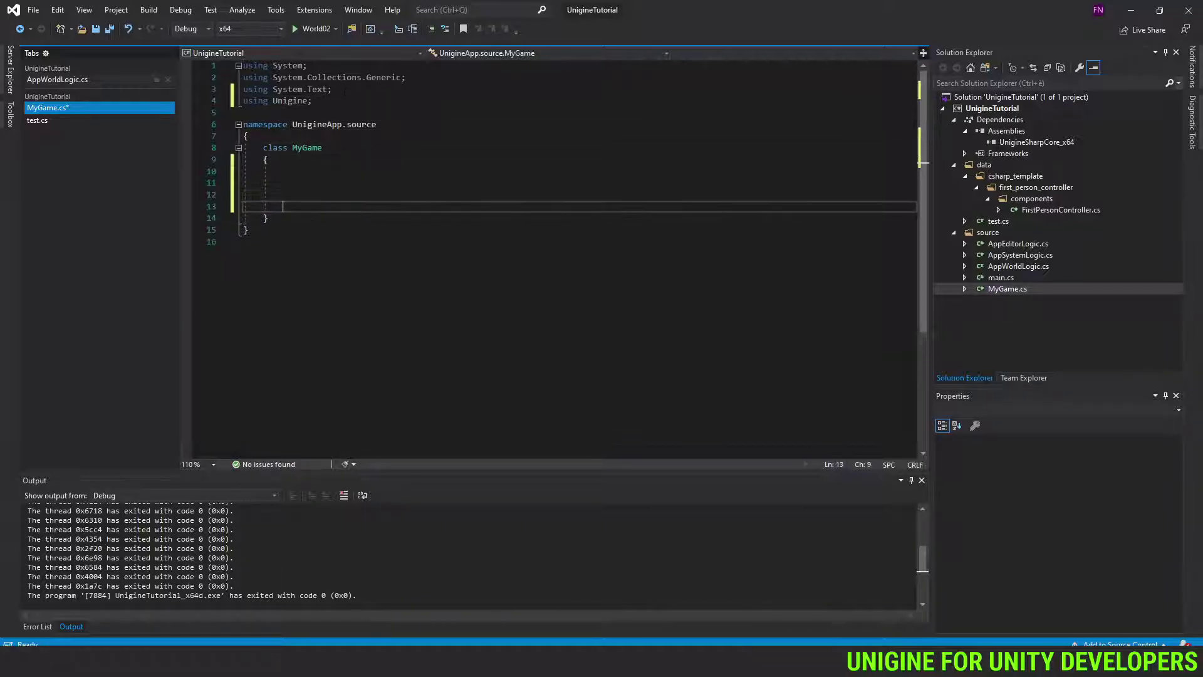
key(Up)
key(Up)
key(Up)
text(strin)
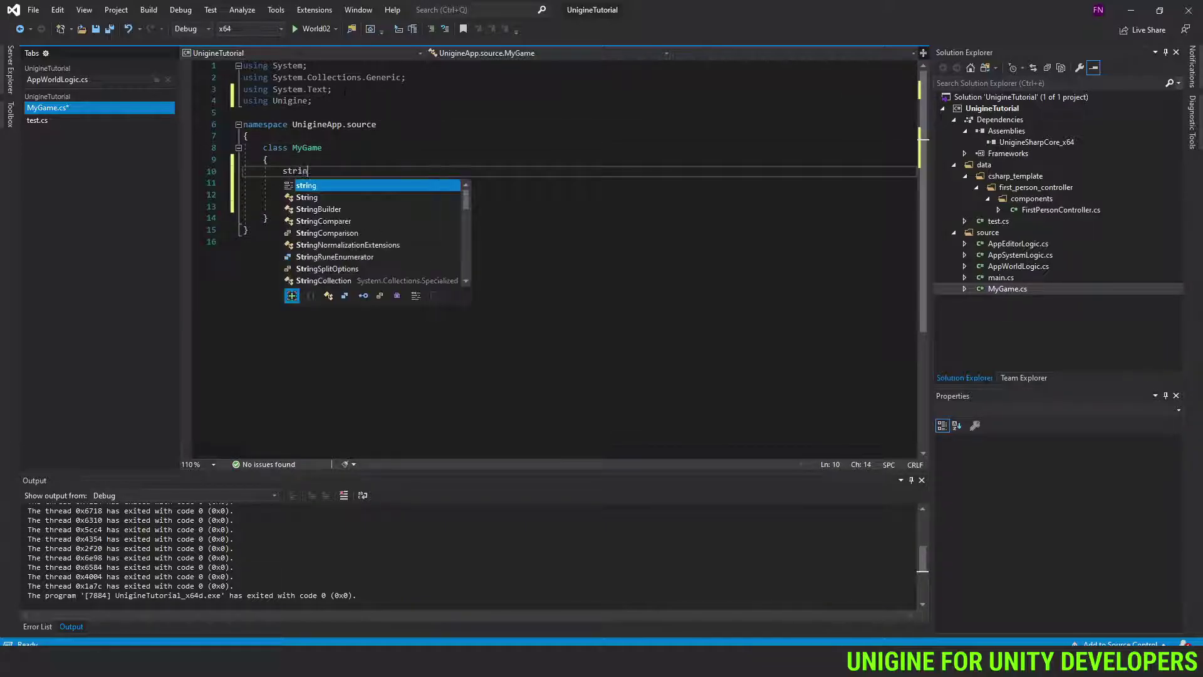
text(g lname)
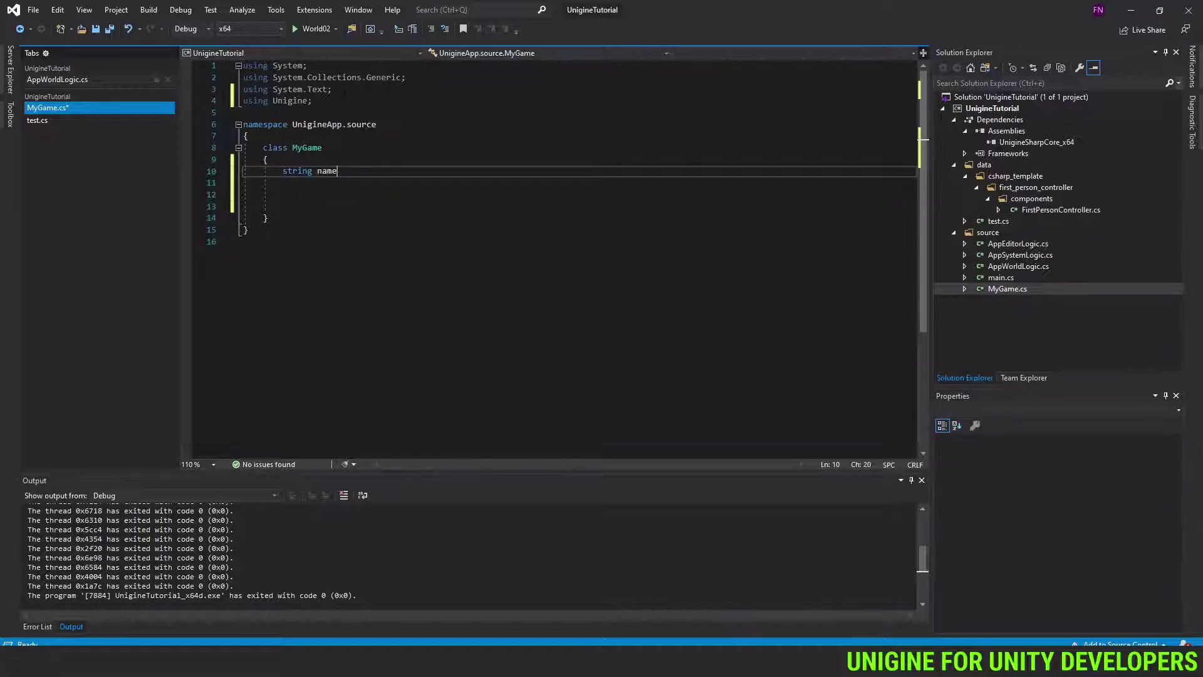
Make MyGame static and declare static string PlayerName and static int PlayerScore fields
key(Up)
key(Up)
key(Home)
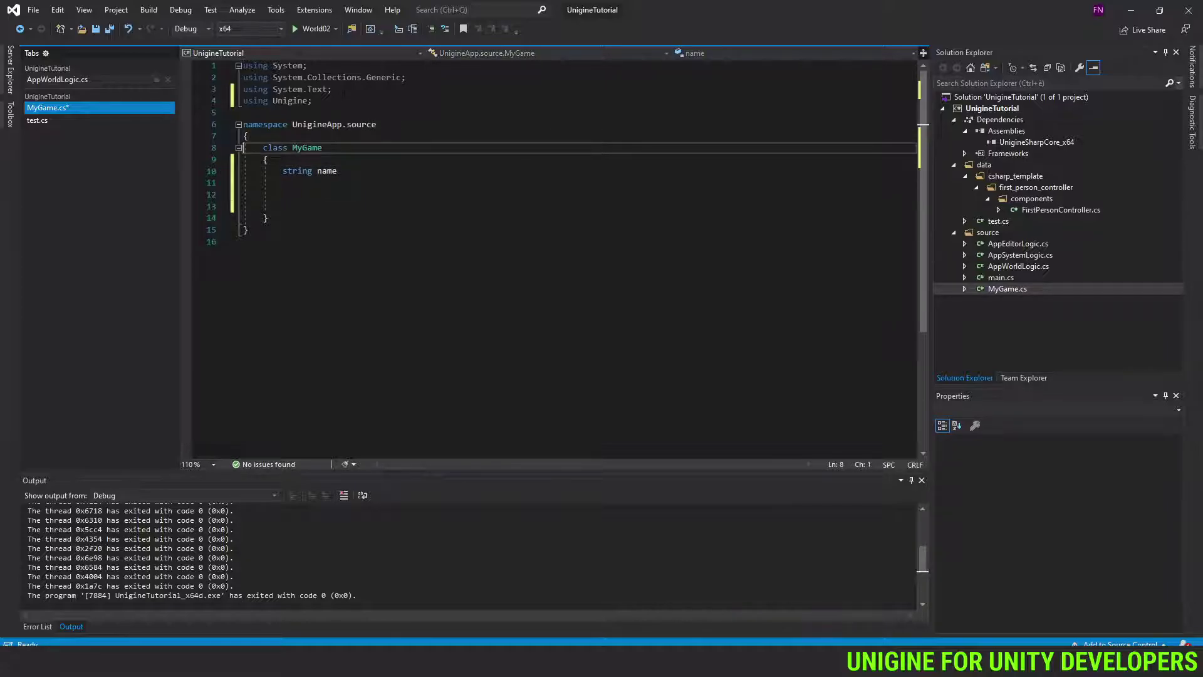
text(static)
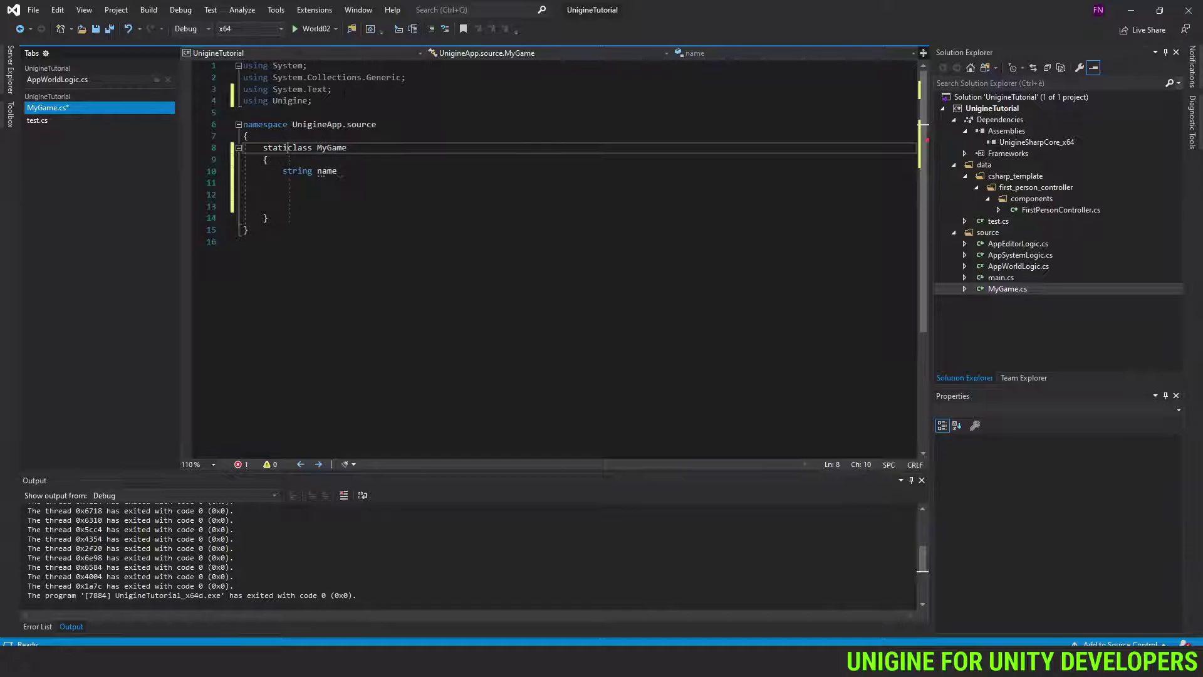
click(244, 171)
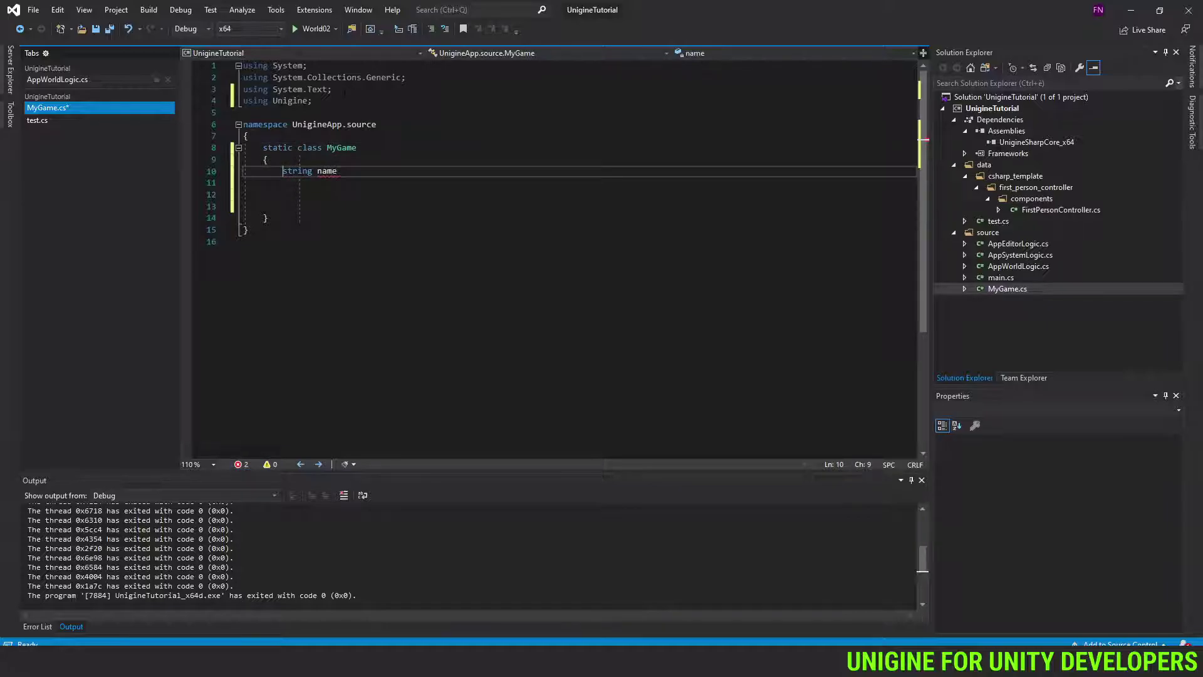
text(static)
key(shift+End)
key(Delete)
text(Player)
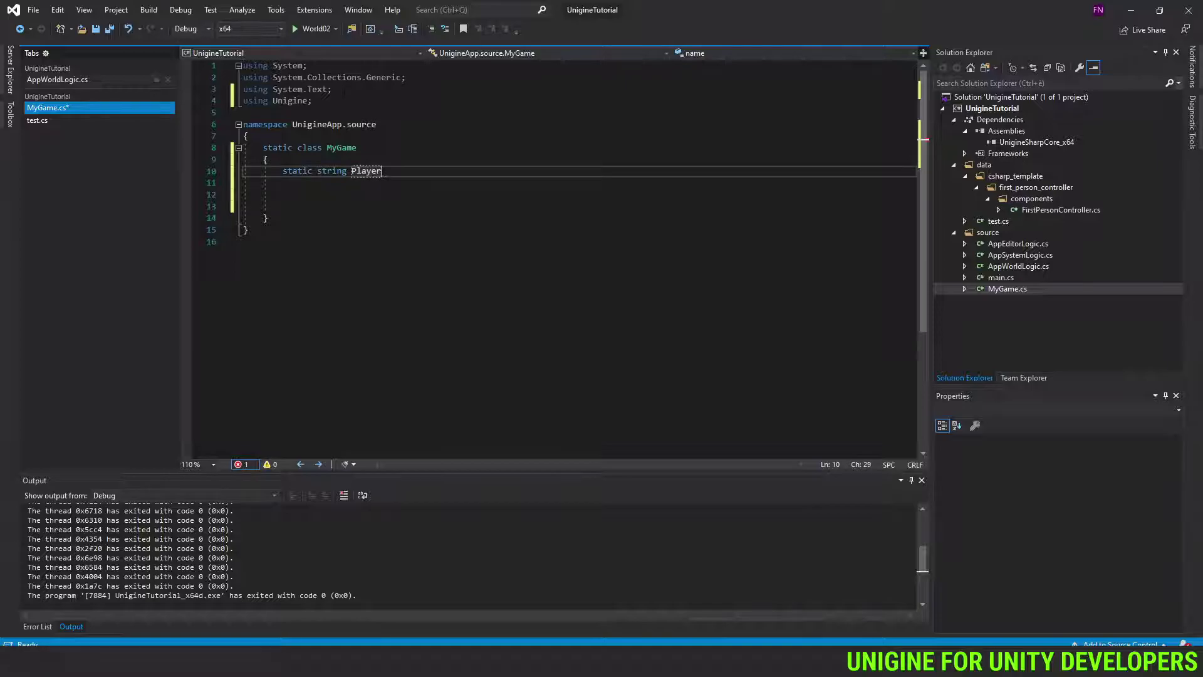
text(Name;)
key(Return)
text(s)
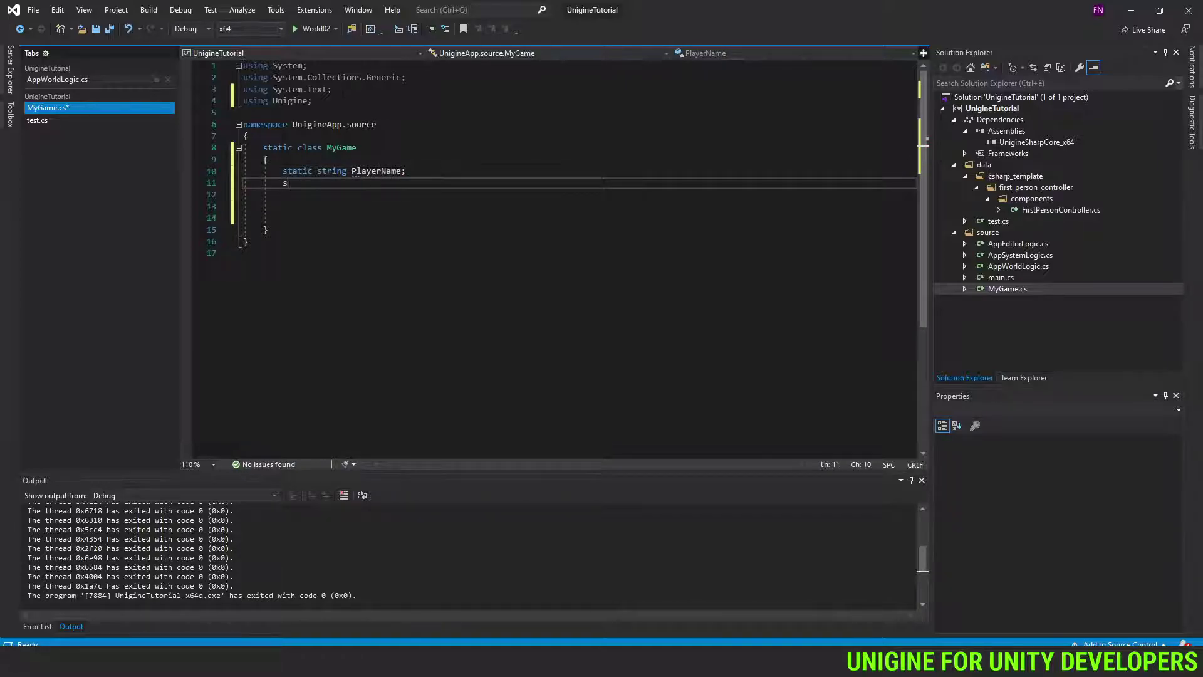
text(tating )
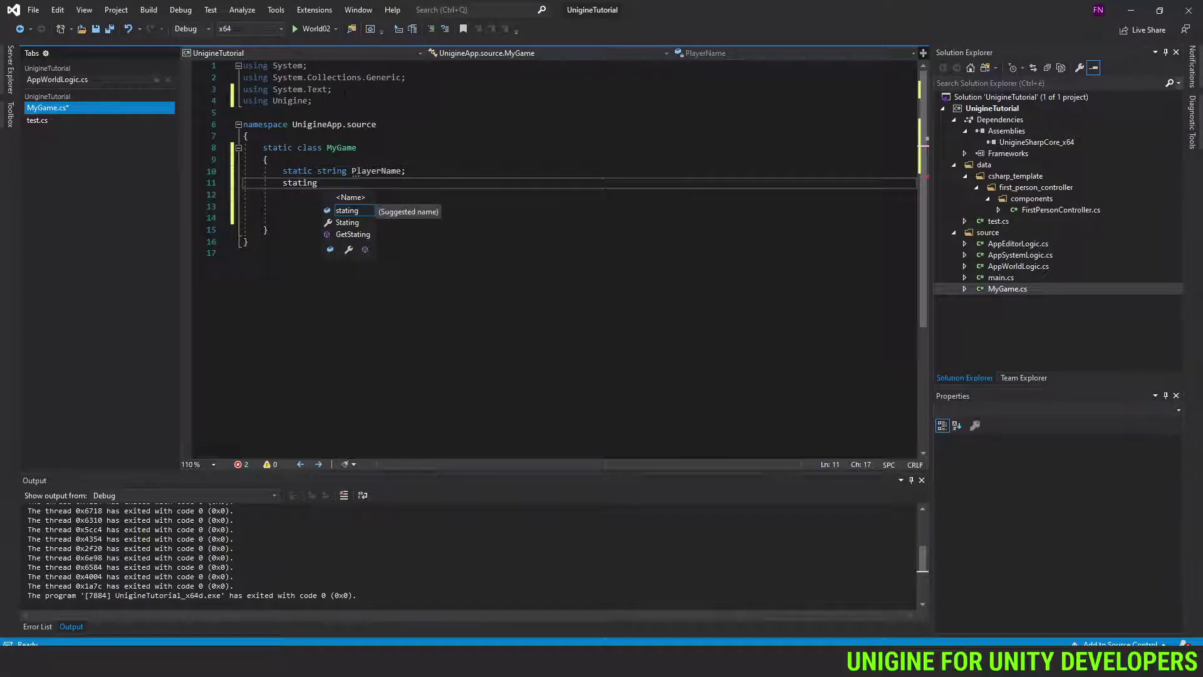
text(int p)
key(BackSpace)
text(P)
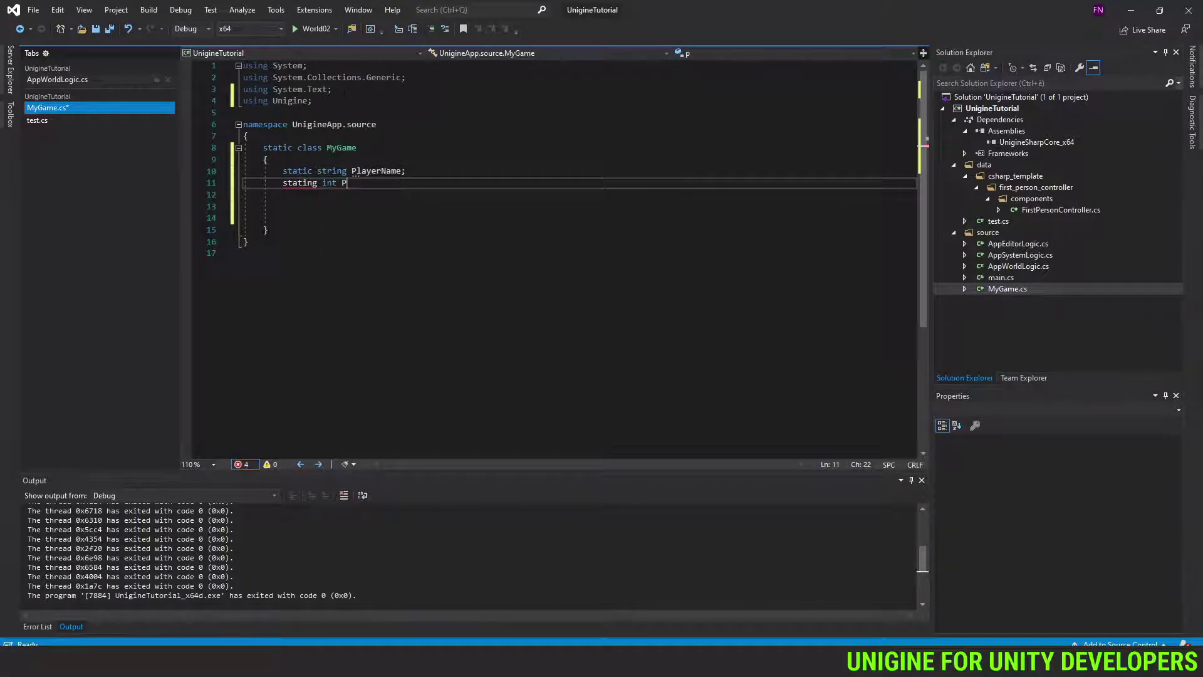
text(layerScore;)
Fix the 'stating' typo, initialise PlayerName to "Player", and save MyGame.cs
key(Left)
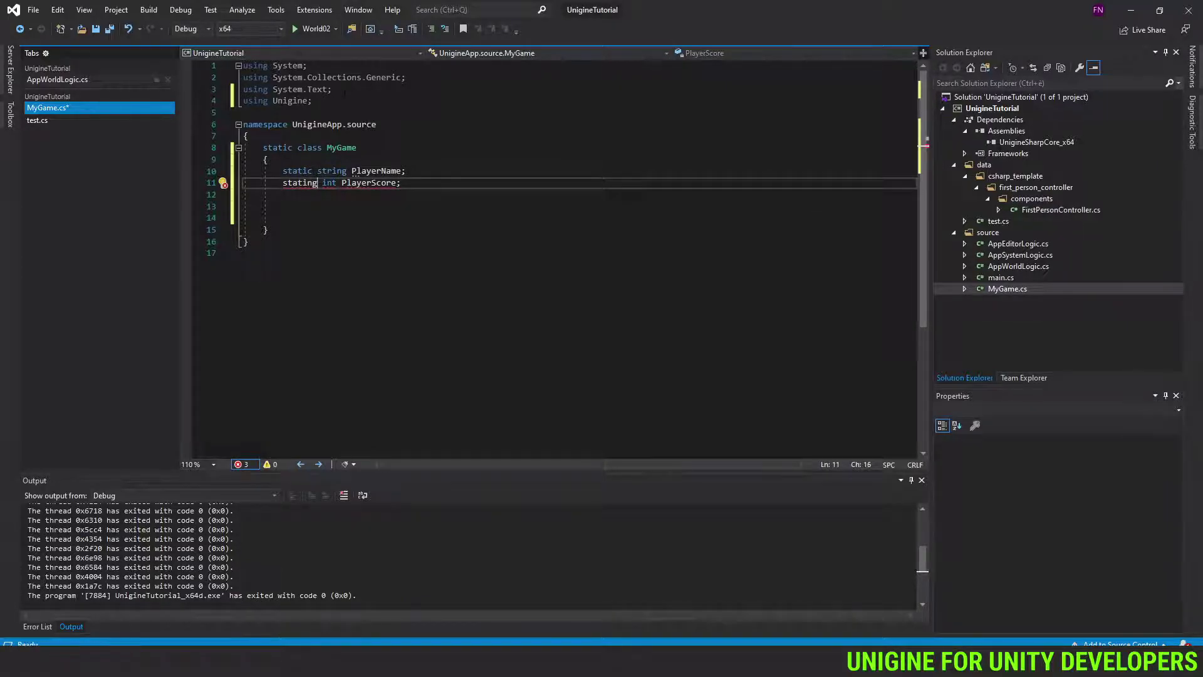
key(BackSpace)
key(BackSpace)
key(BackSpace)
text(c)
click(243, 171)
click(393, 183)
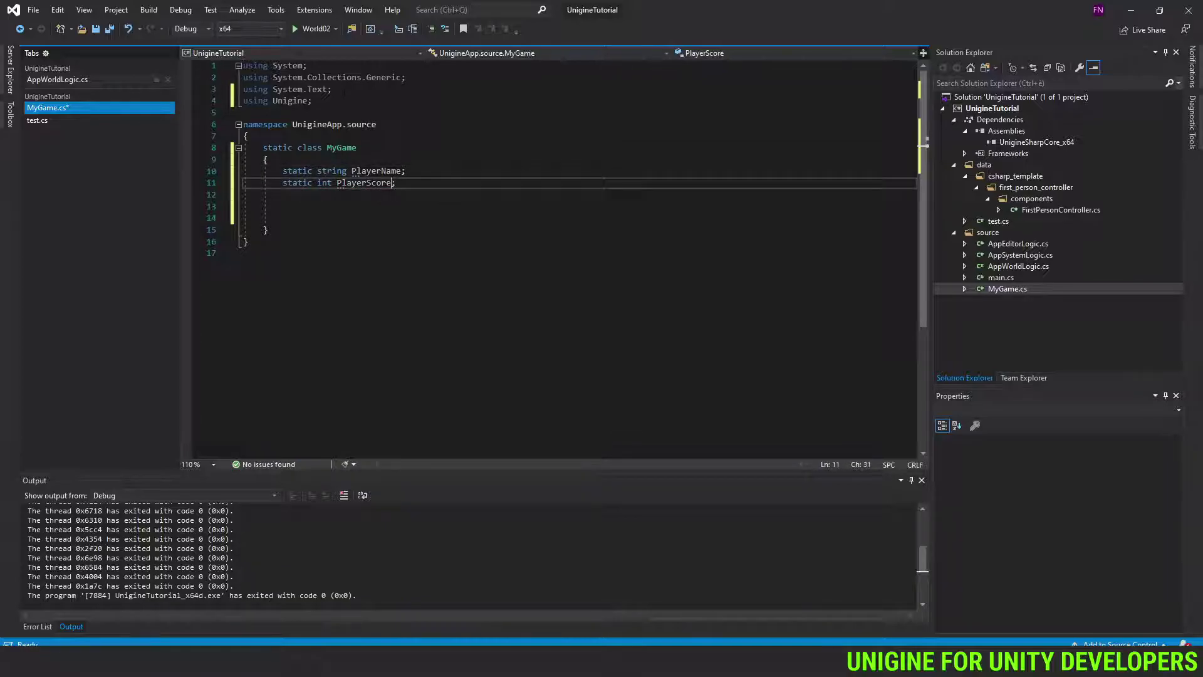
key(Up)
key(Left)
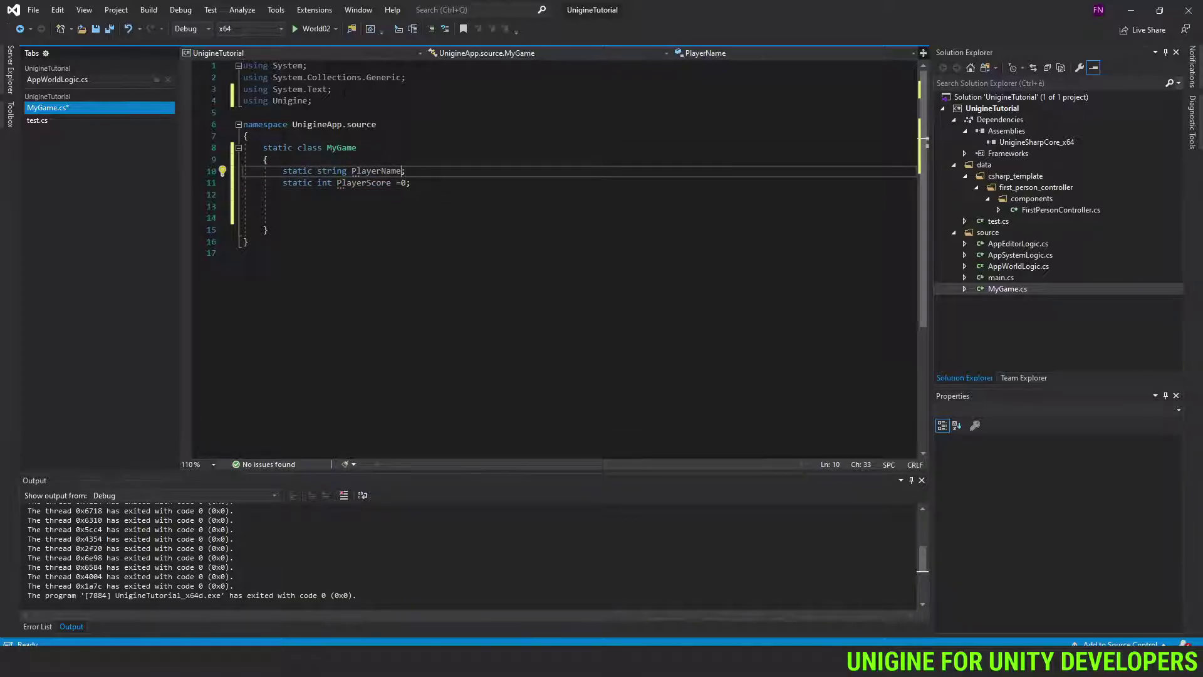
text(=)
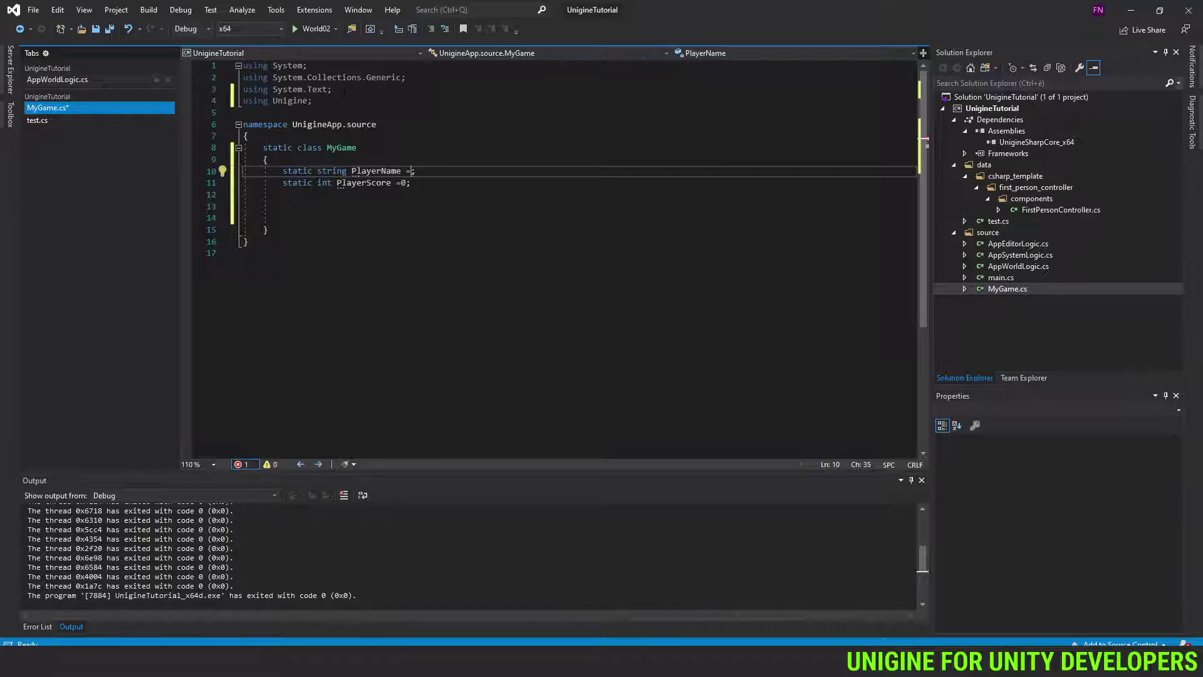
text("Player)
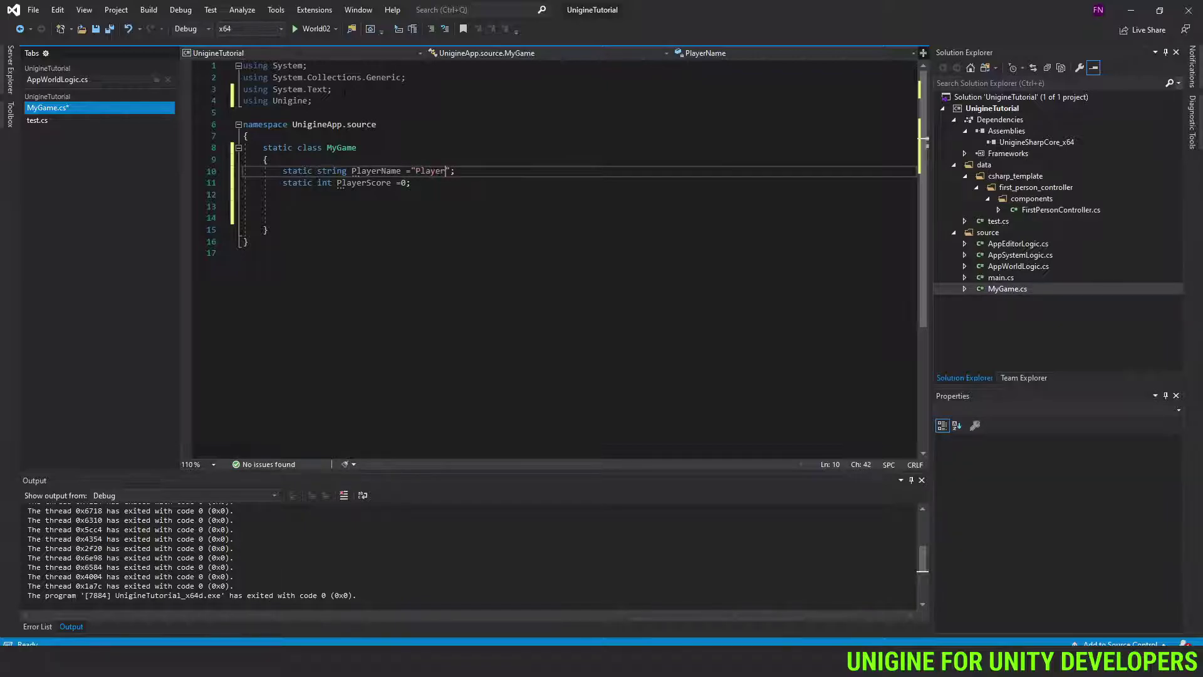
key(Down)
key(Down)
key(ctrl+s)
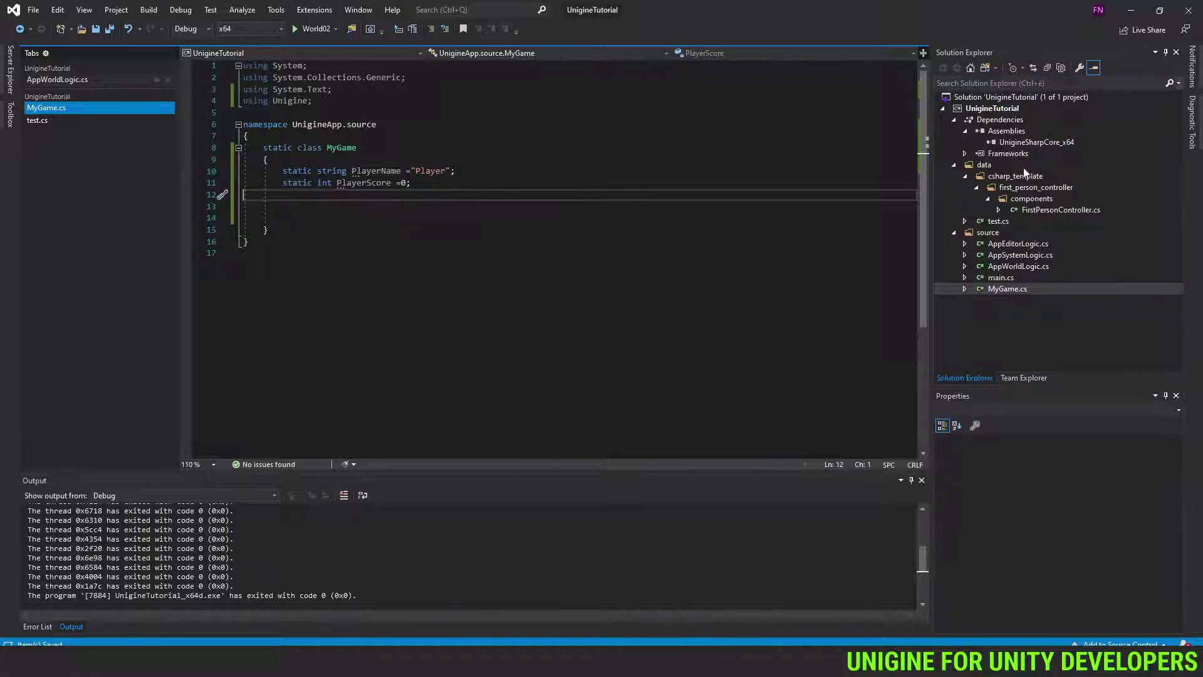
click(992, 166)
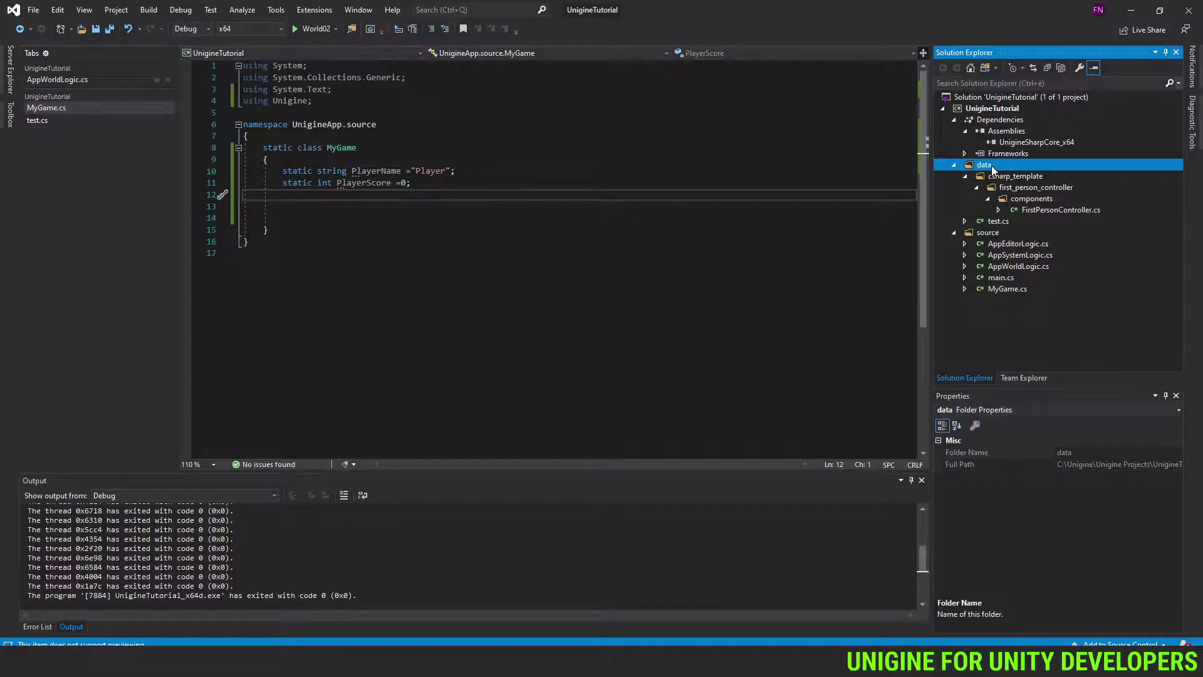
In test.cs, start a 'MyGame.' statement inside the Init method
double_click(990, 220)
key(Down)
key(Down)
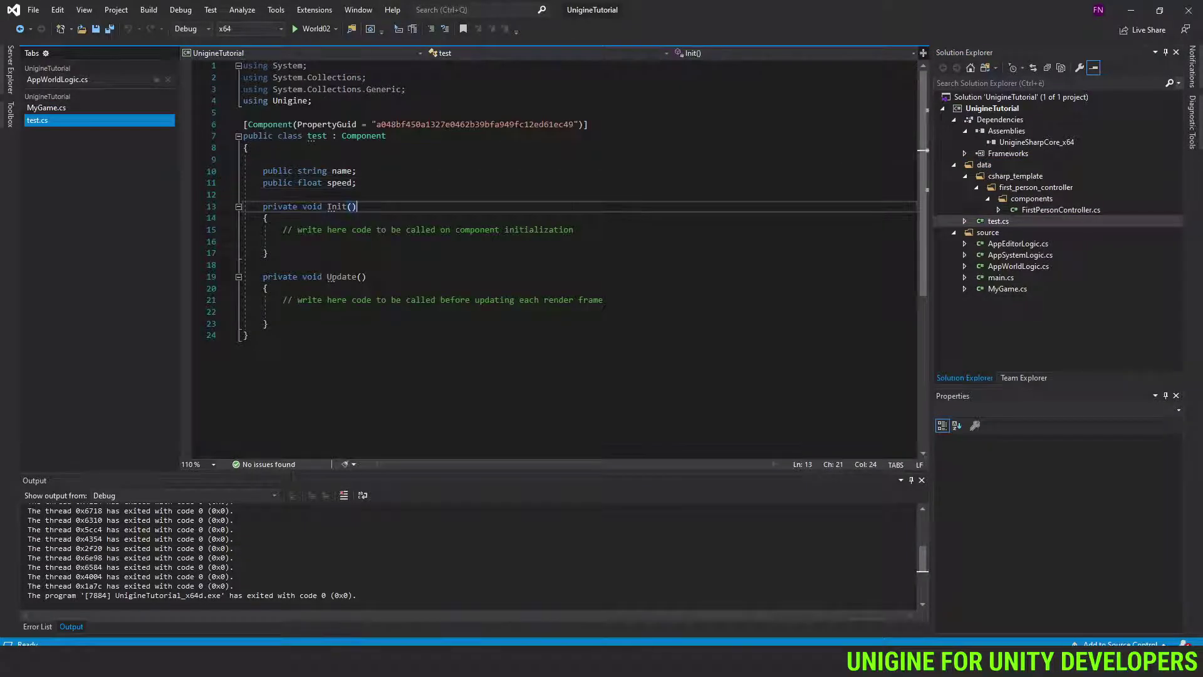
key(Home)
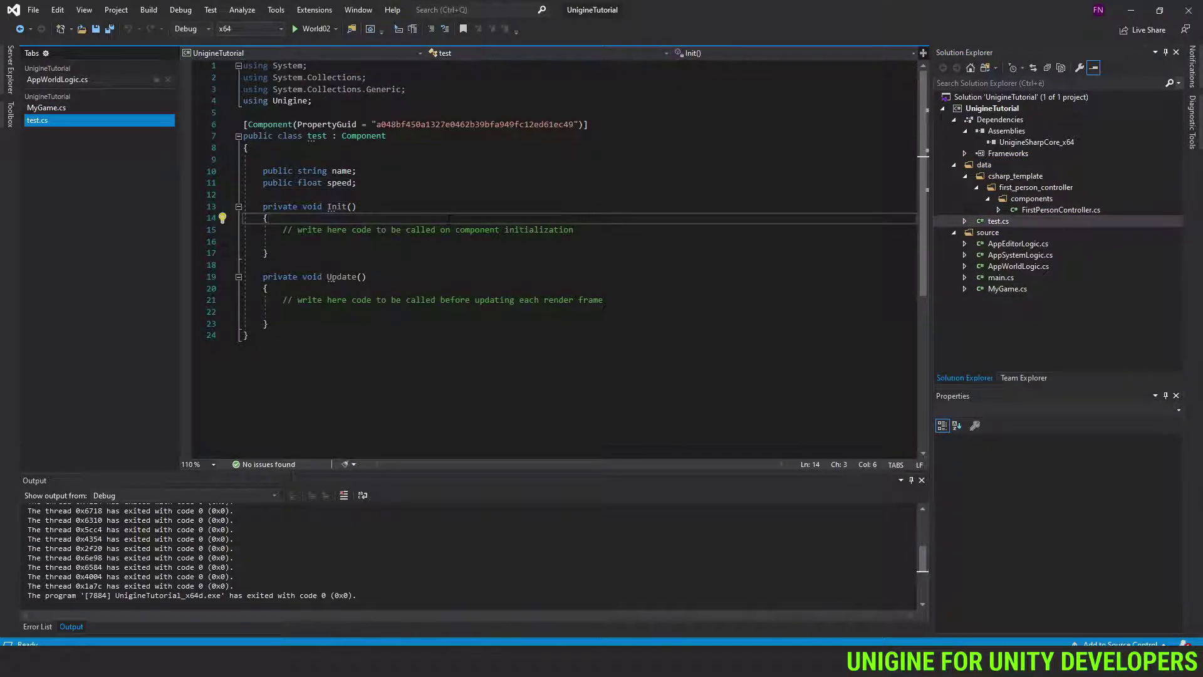
key(Up)
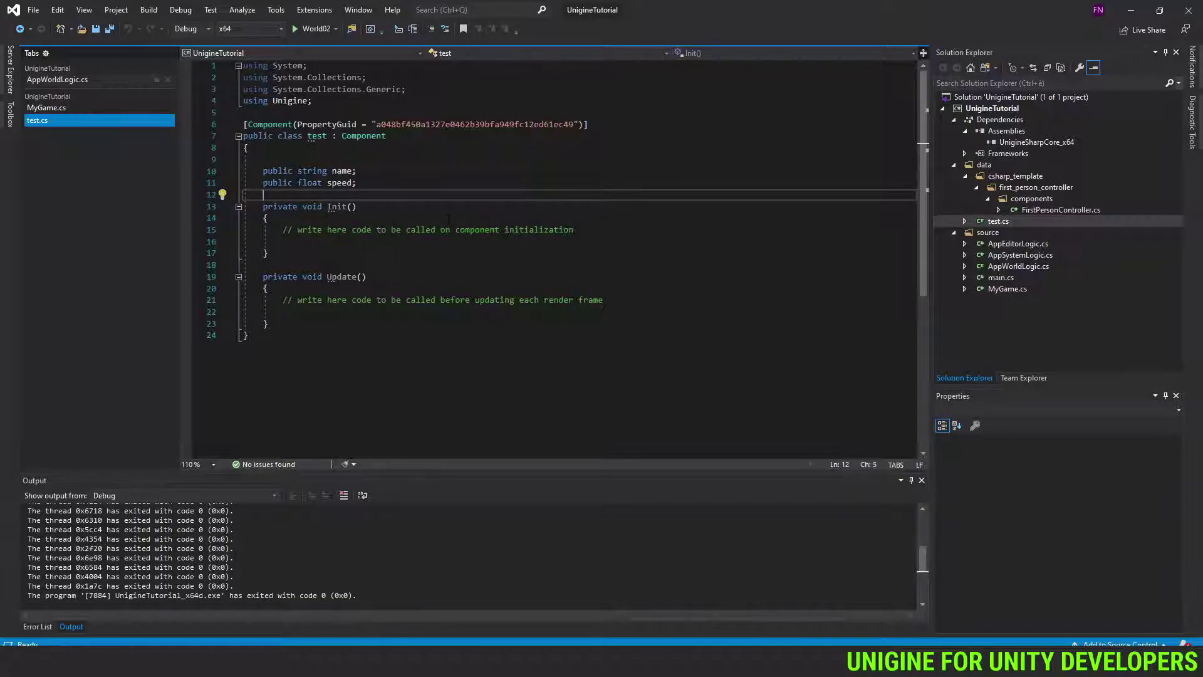
key(Down)
key(Down)
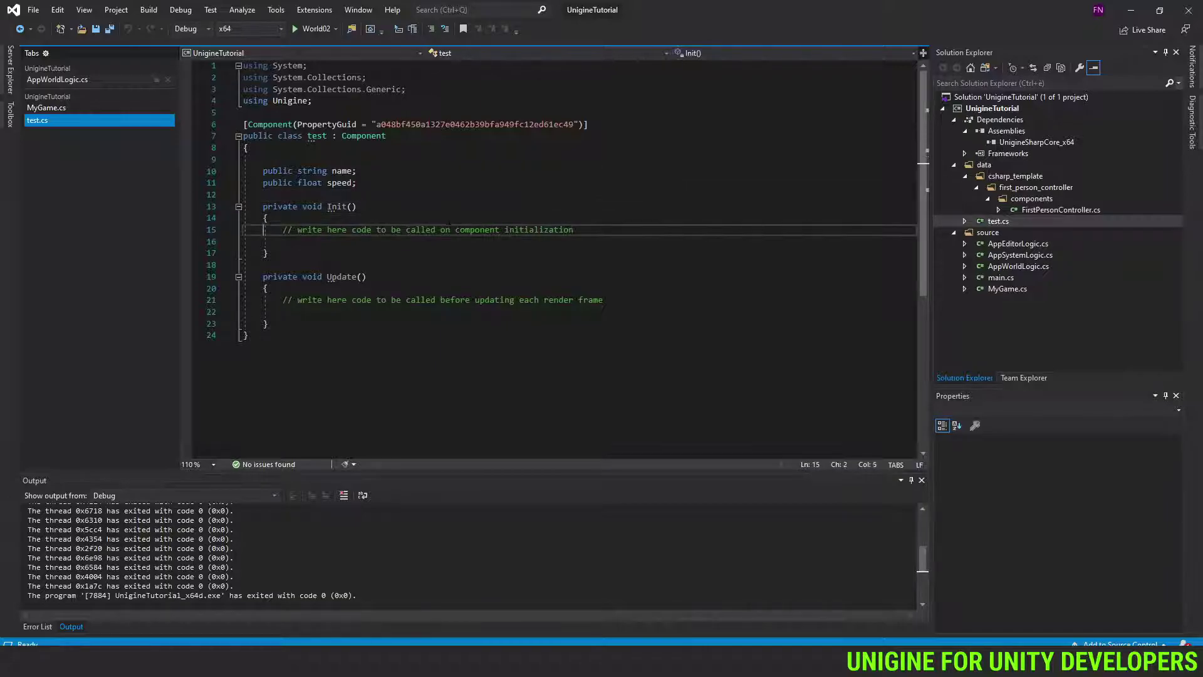
key(End)
key(Return)
key(Return)
key(Up)
text(MyGame)
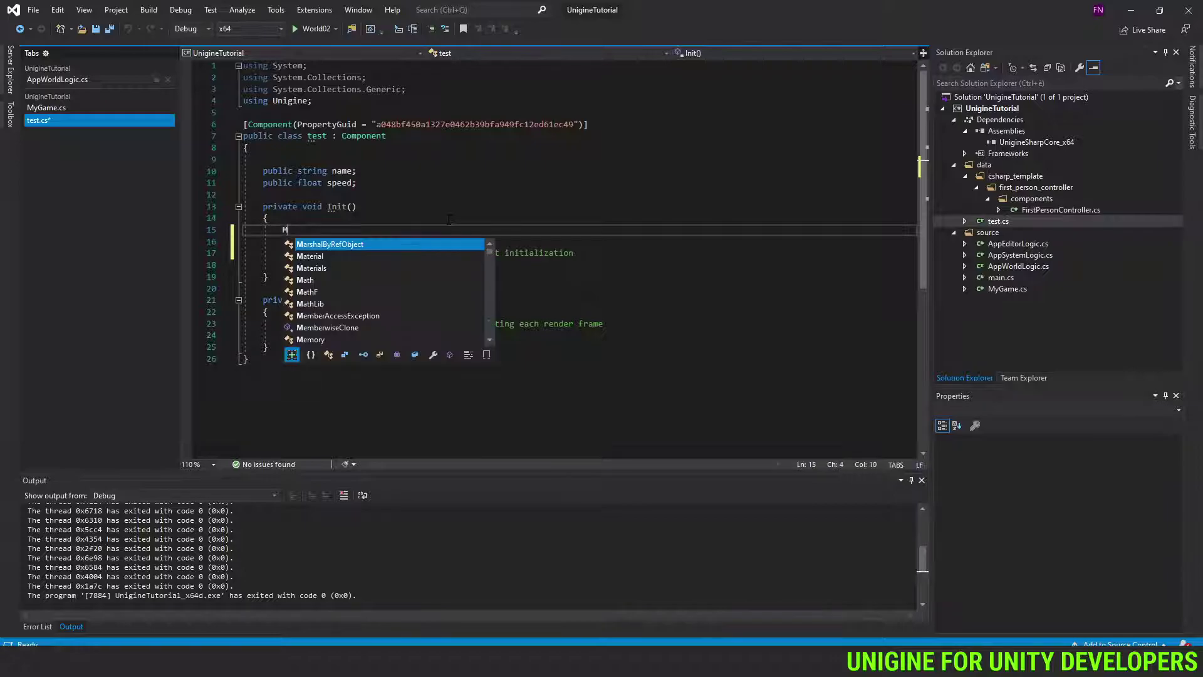
key(Tab)
text(.)
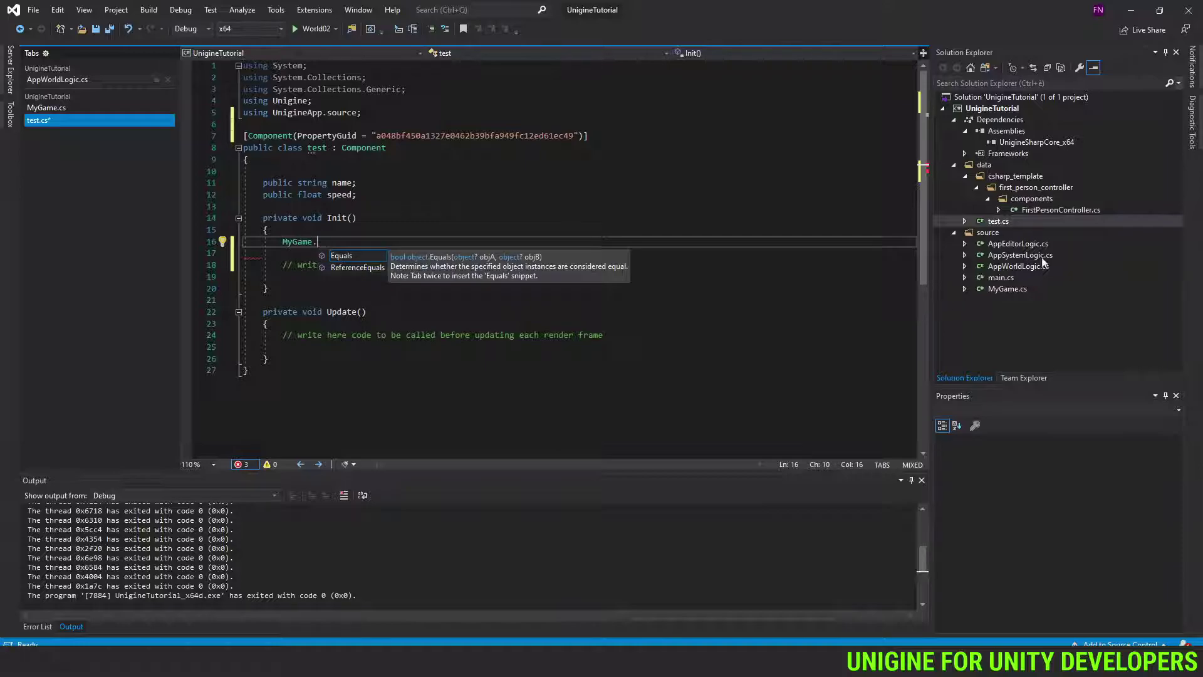
Make both PlayerName and PlayerScore fields public in MyGame.cs and save
double_click(1014, 290)
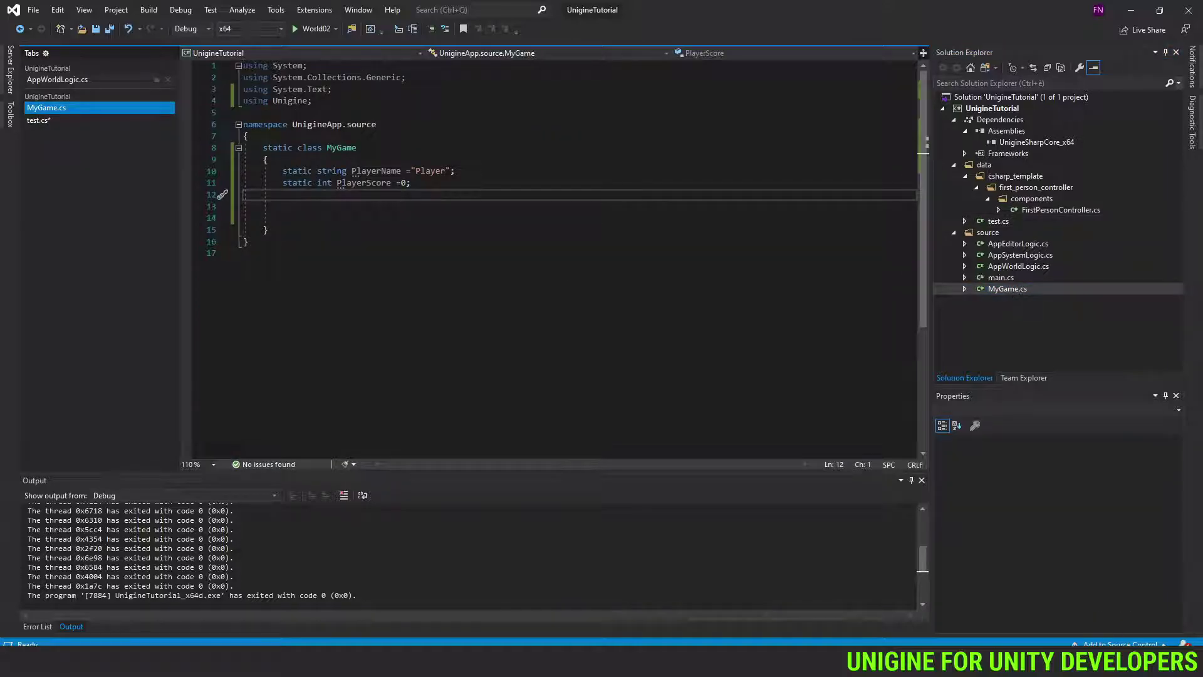
click(317, 171)
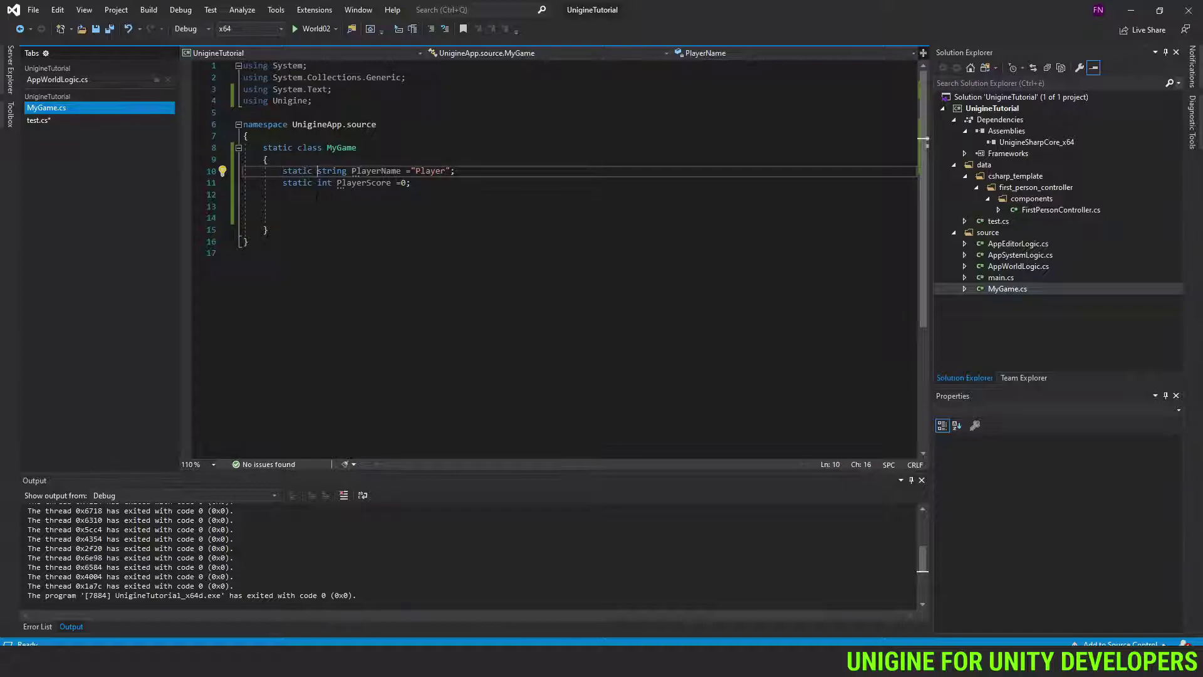
text(public)
key(Down)
key(Home)
key(Home)
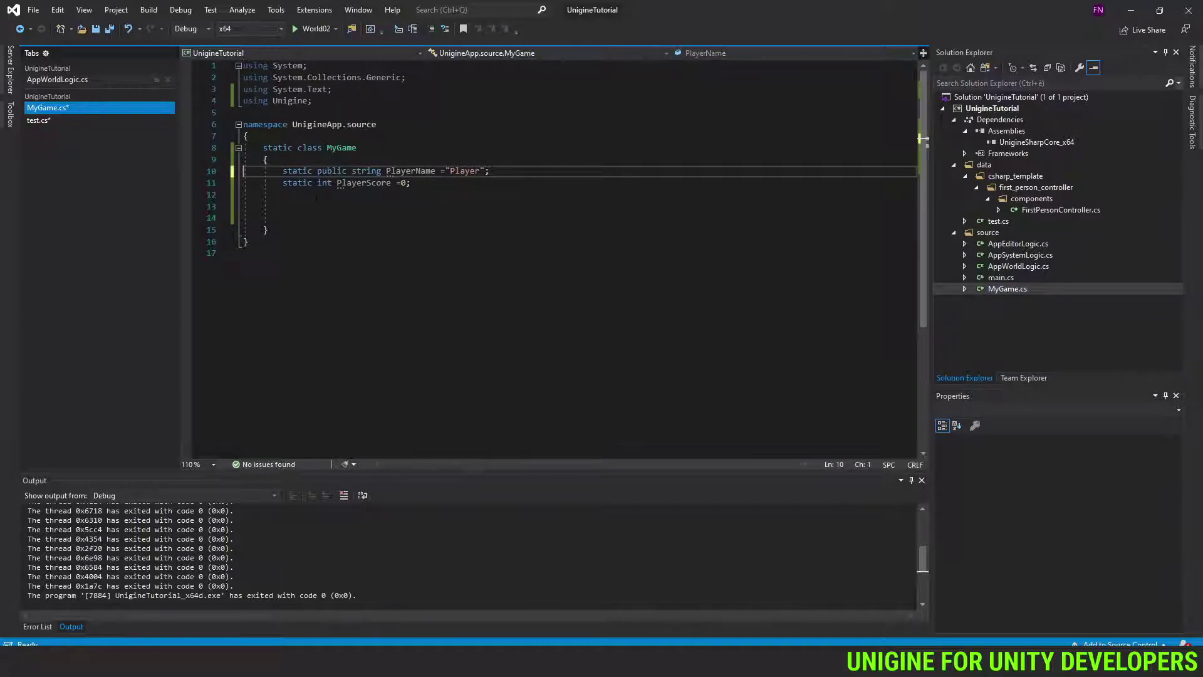
key(ctrl+Right)
key(ctrl+Right)
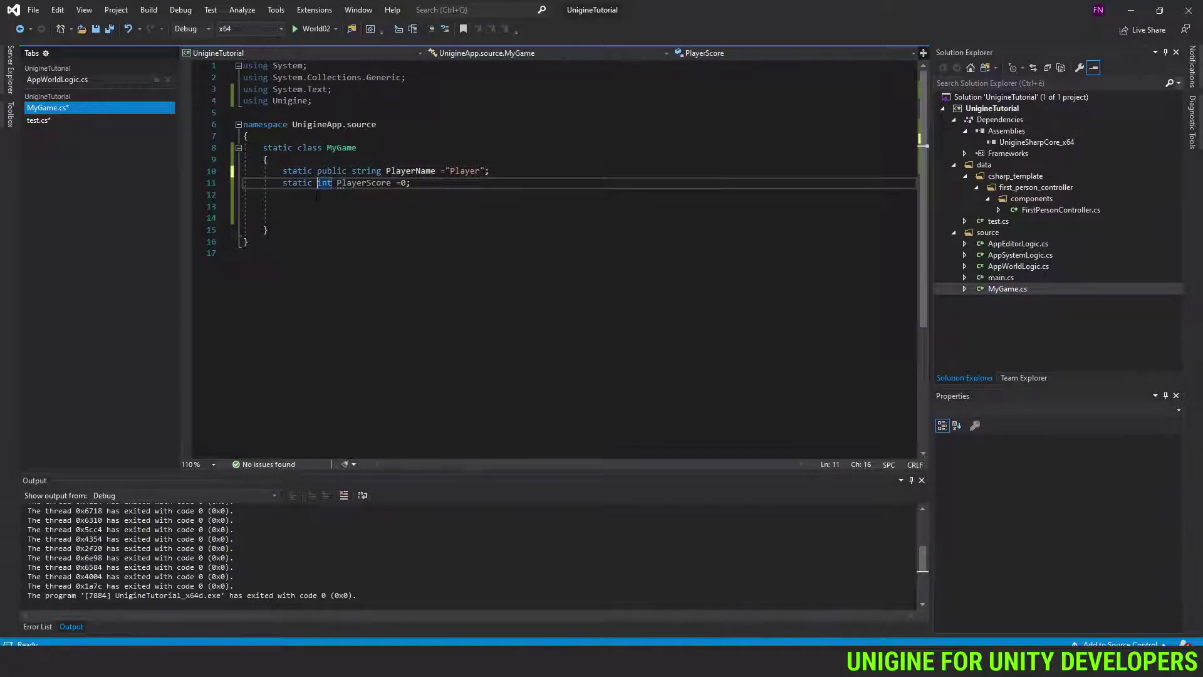
text(public)
key(ctrl+s)
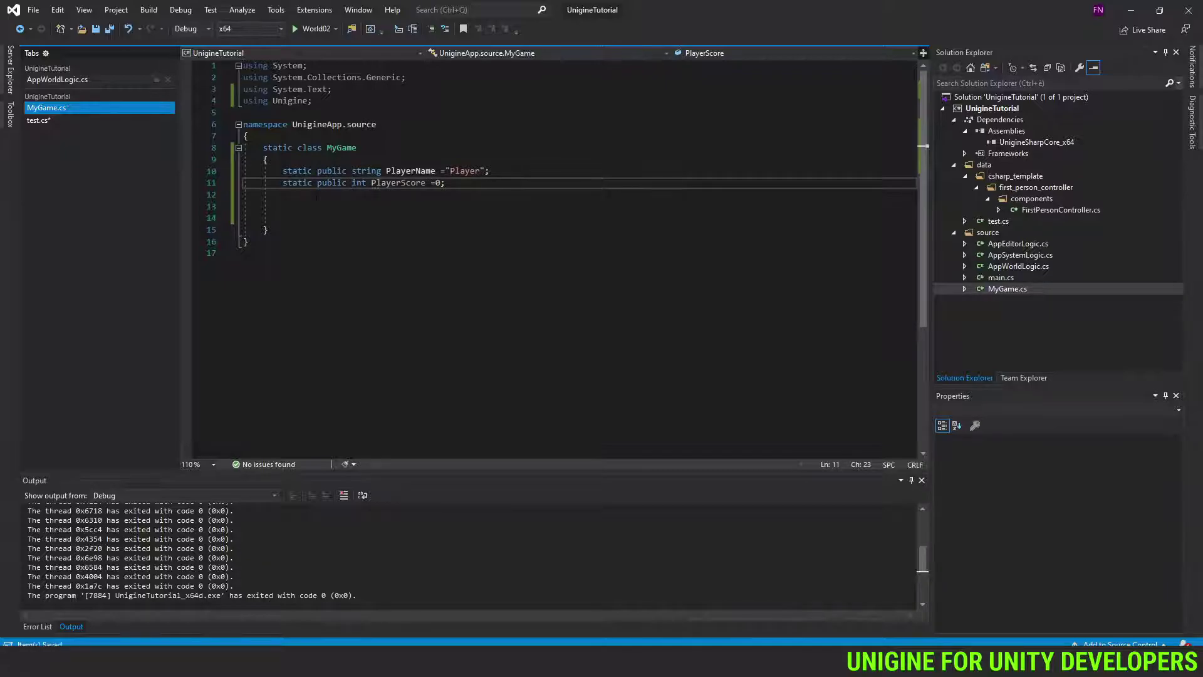
In test.cs's Init, assign a sample name string to MyGame.PlayerName
double_click(999, 221)
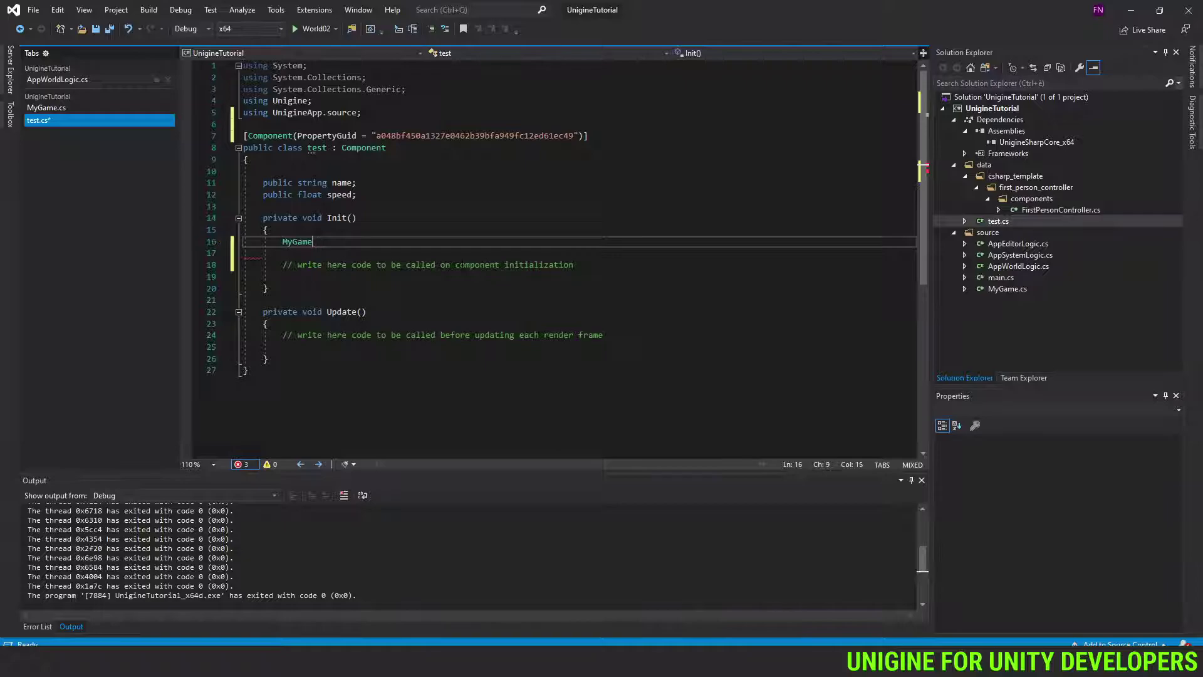
text(na)
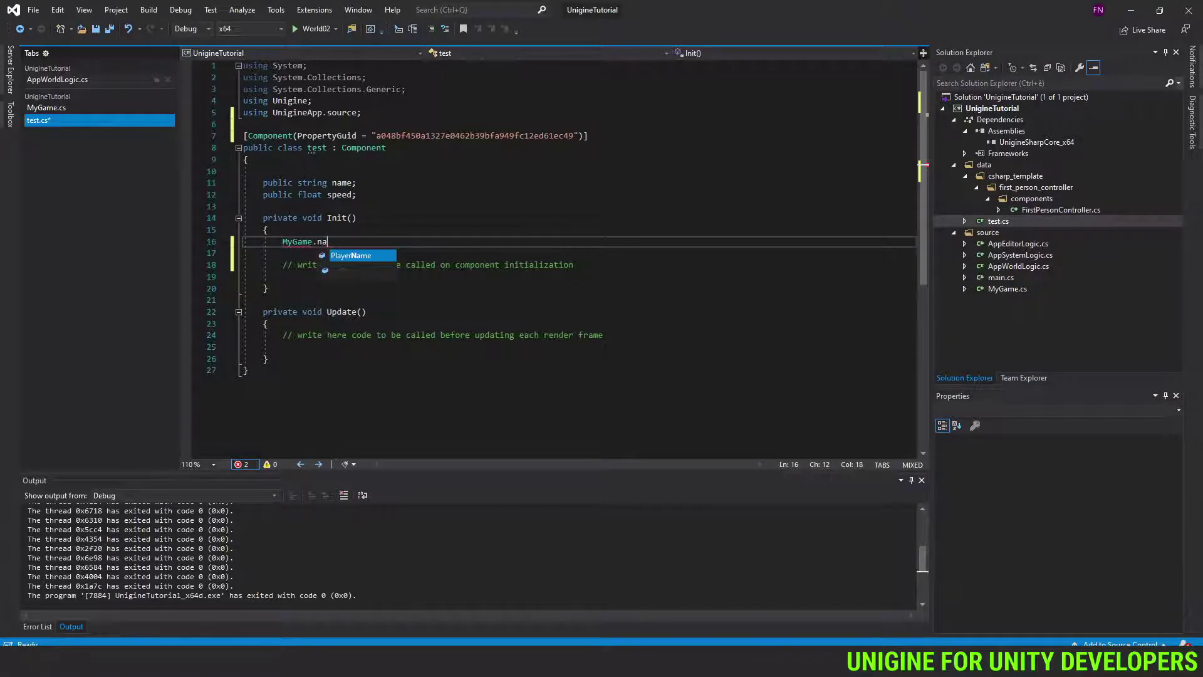
key(Tab)
text(= )
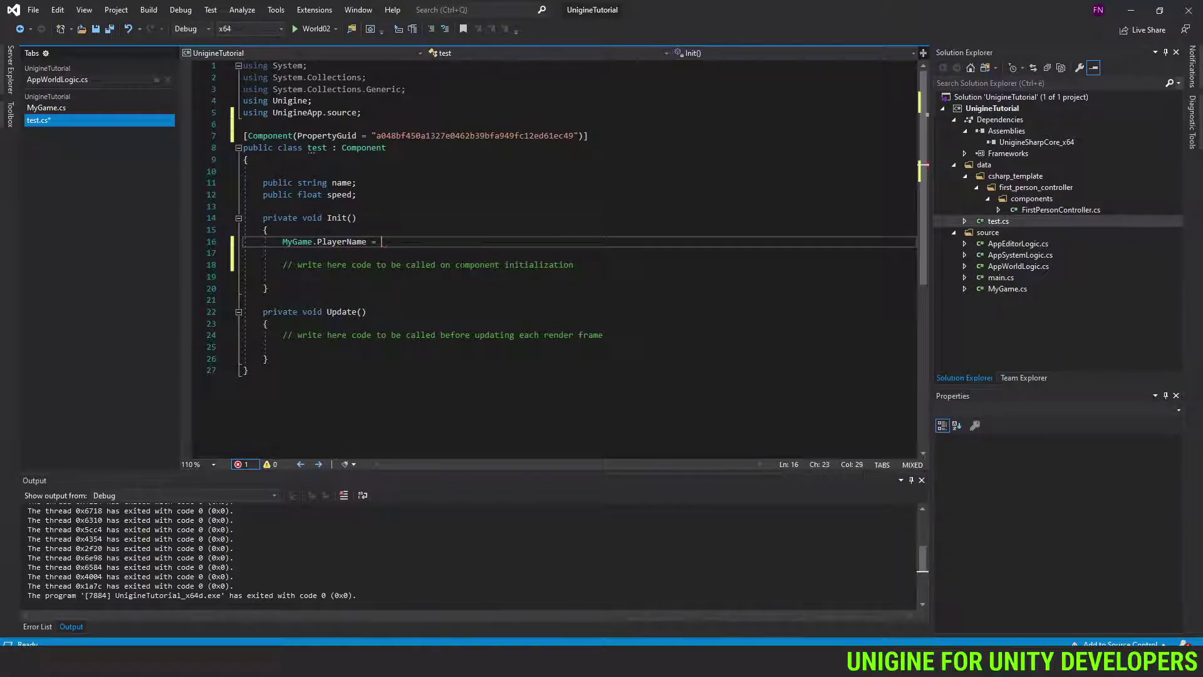
text("Fredd";)
key(Left)
key(Left)
key(BackSpace)
key(Down)
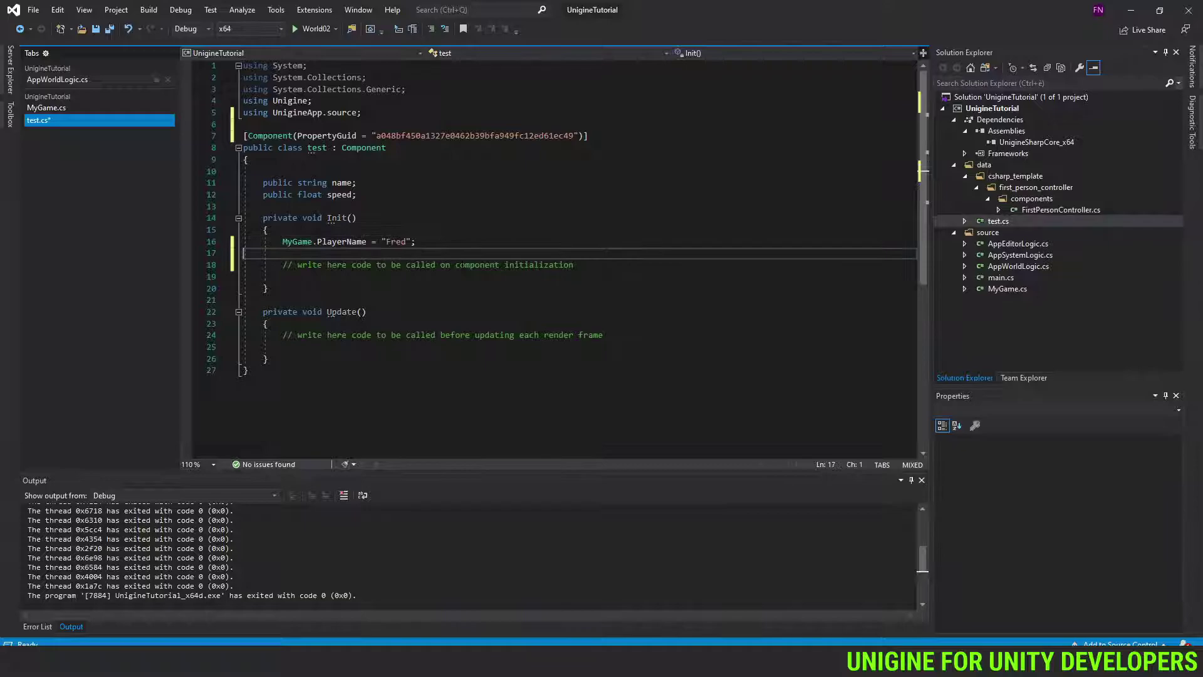
Add 'MyGame.PlayerScore += Game.IFps;' to the Update method
key(Down)
key(Down)
key(Down)
key(Down)
key(Down)
key(Down)
key(End)
key(Return)
key(Return)
key(Return)
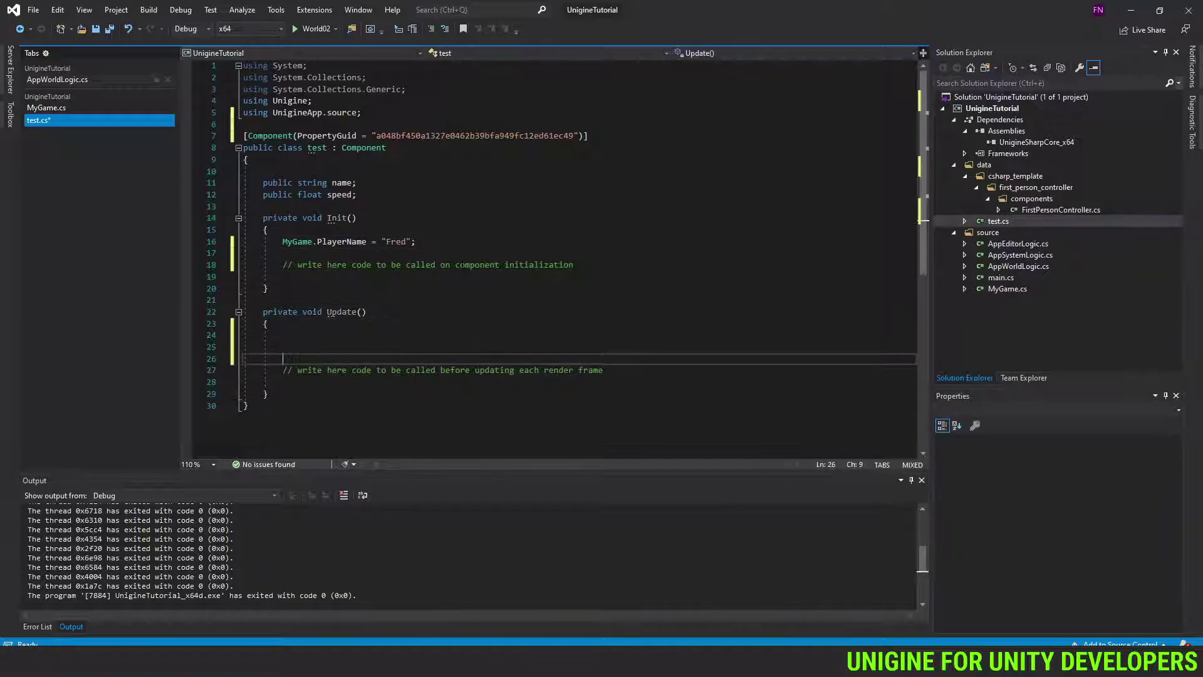
click(282, 335)
key(ctrl+space)
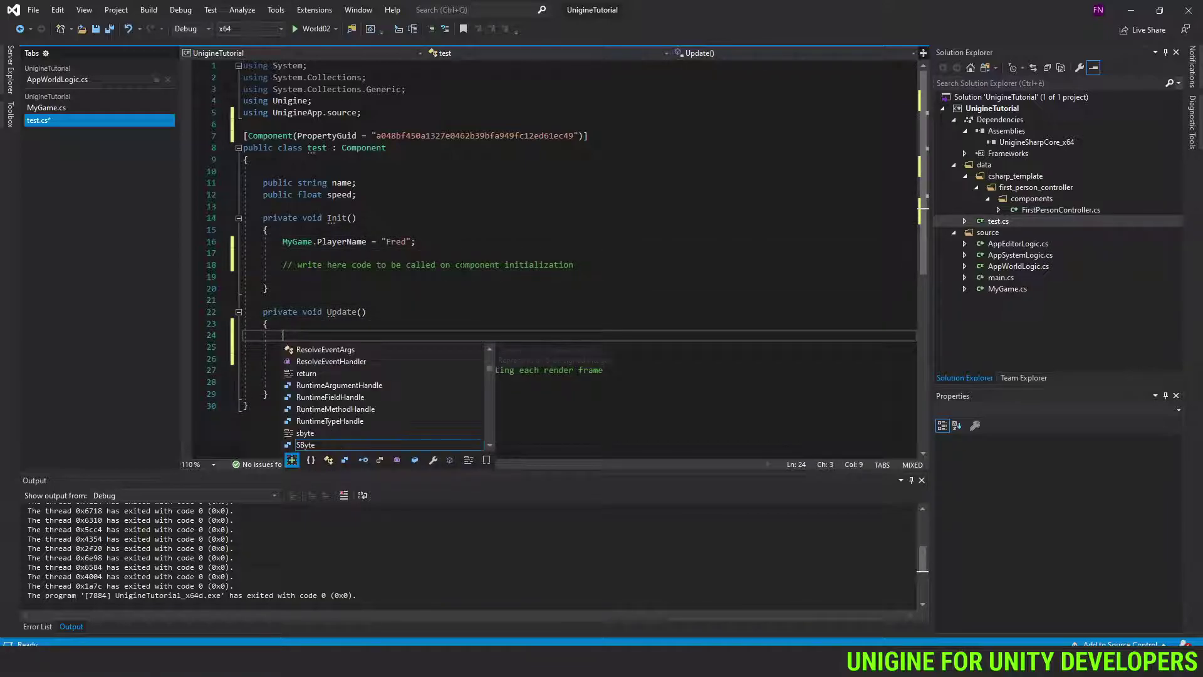
text(My)
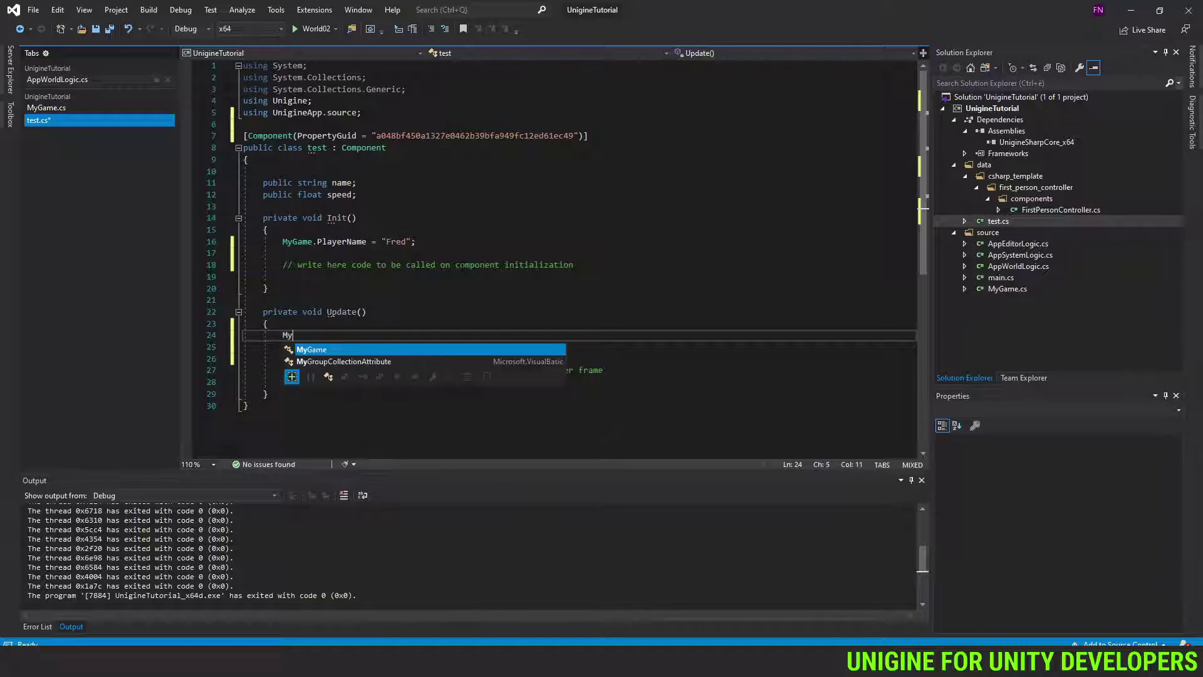
text(Game.PlayerScore)
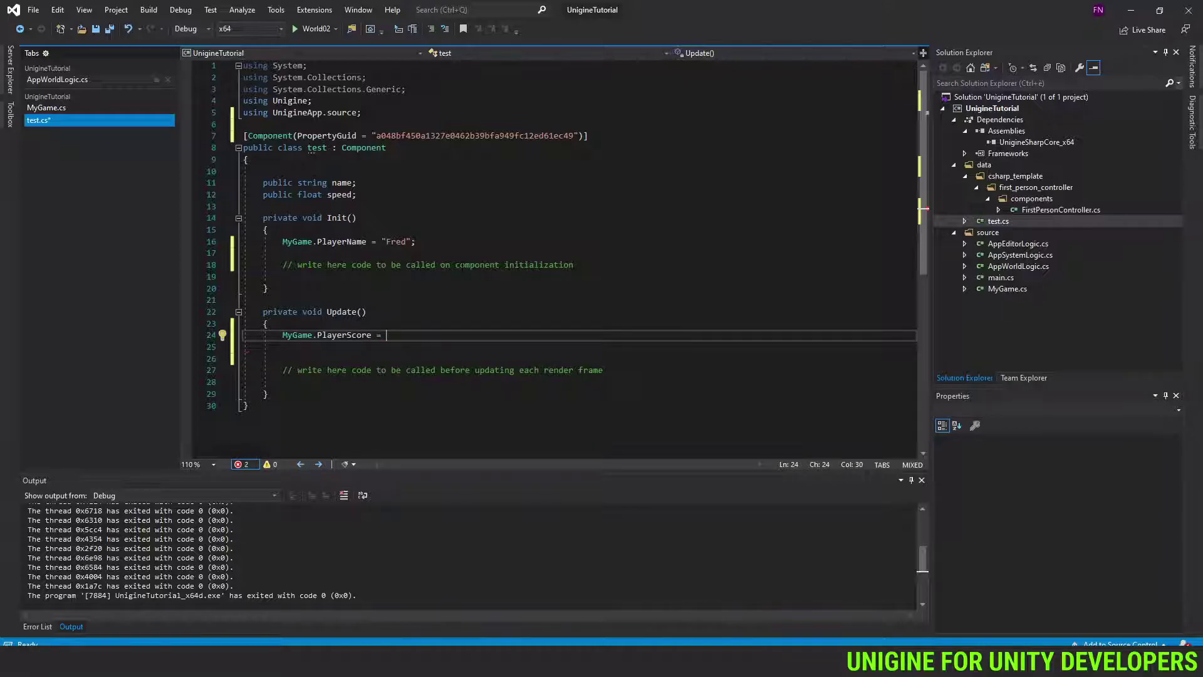
text( = Game)
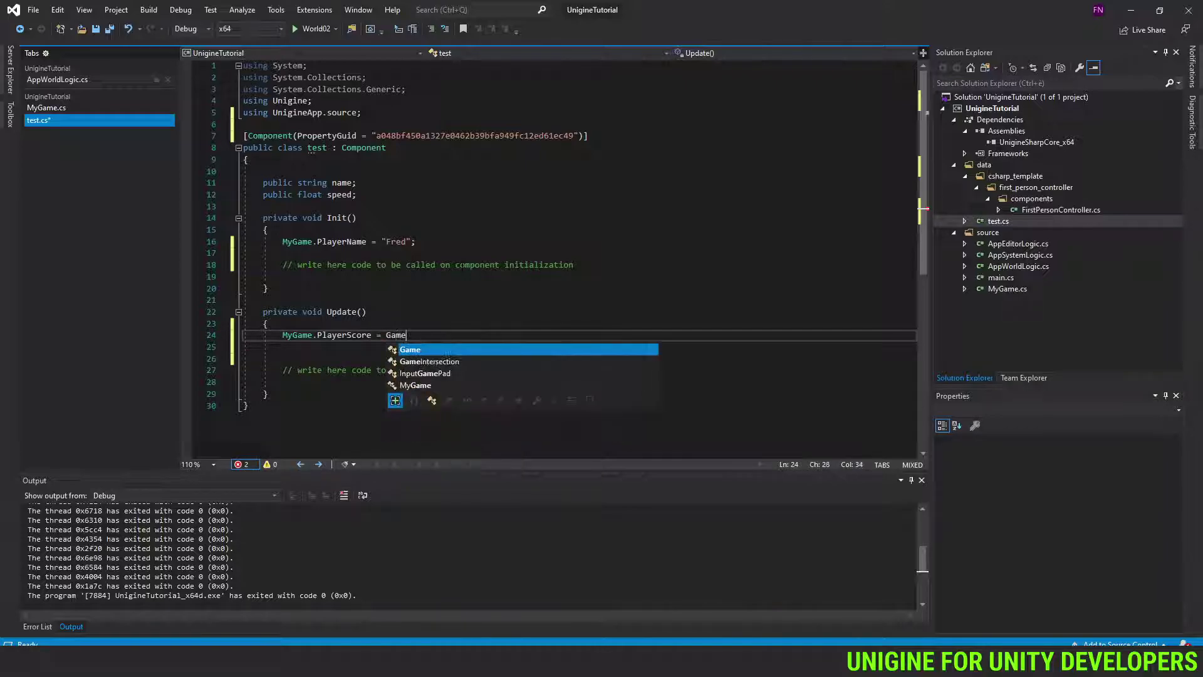
text(.If)
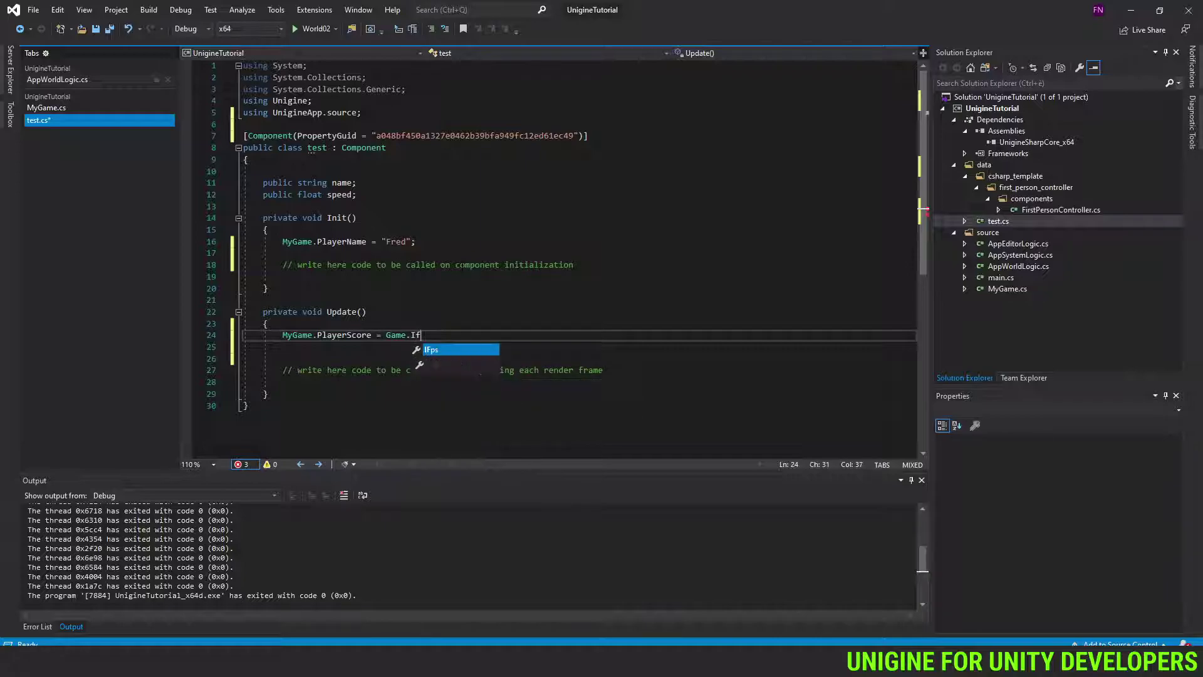
text(ps)
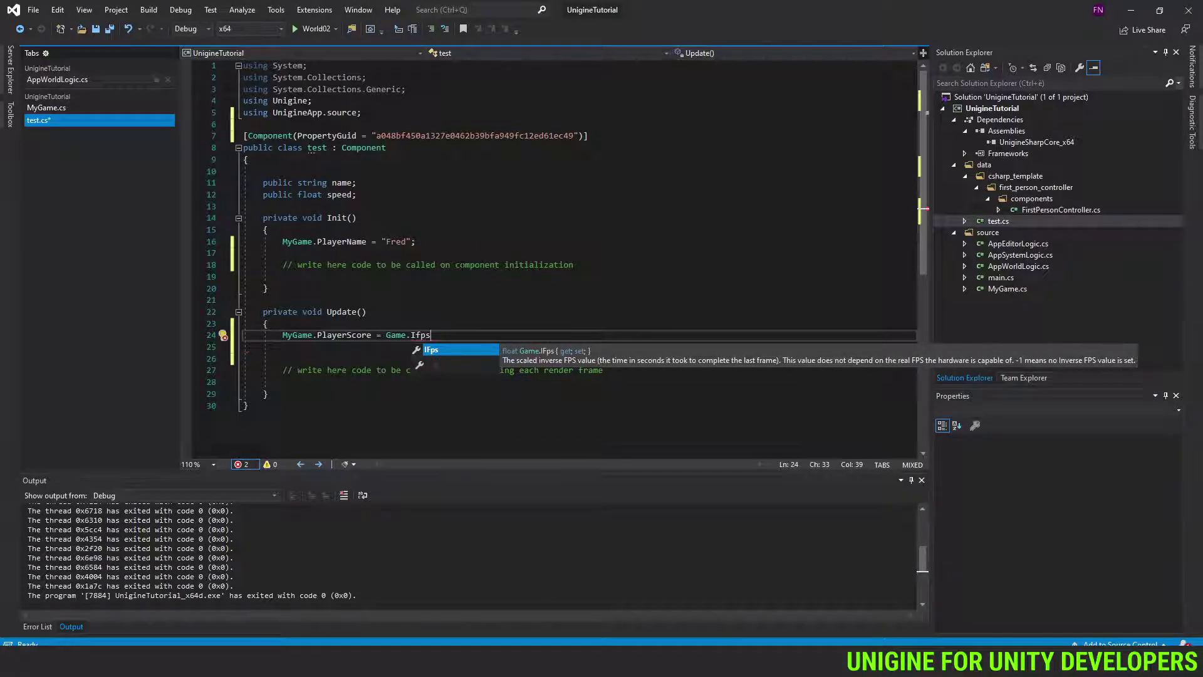
text(;)
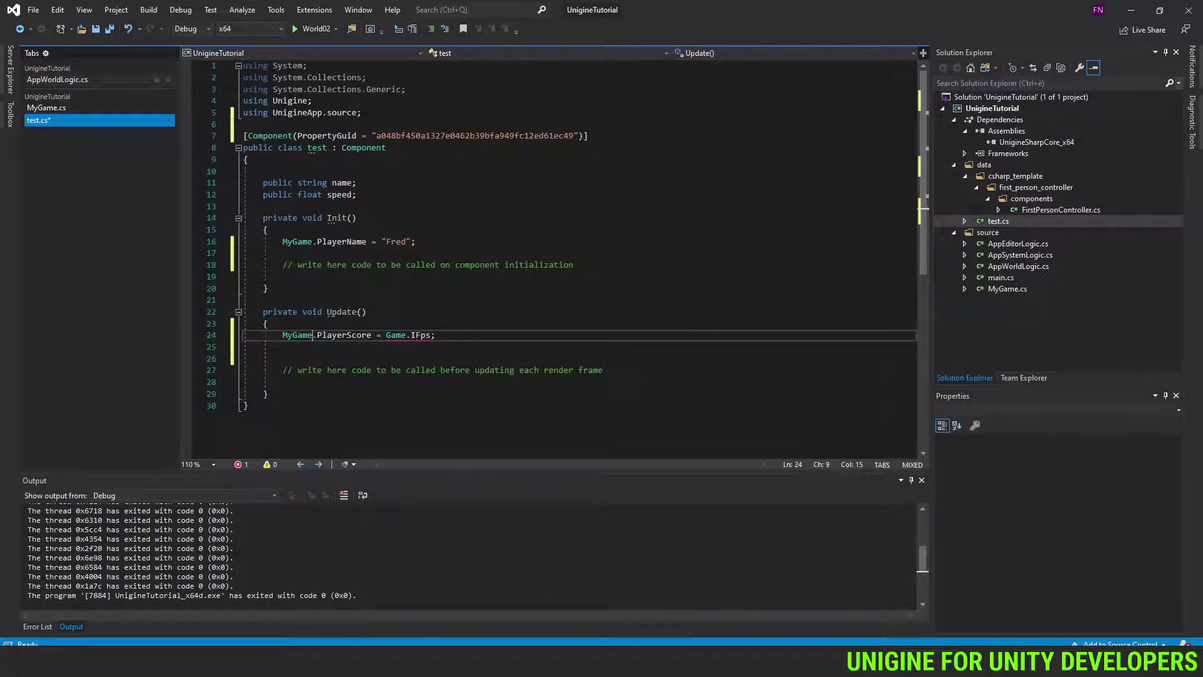
click(377, 334)
text(+)
key(Right)
click(284, 347)
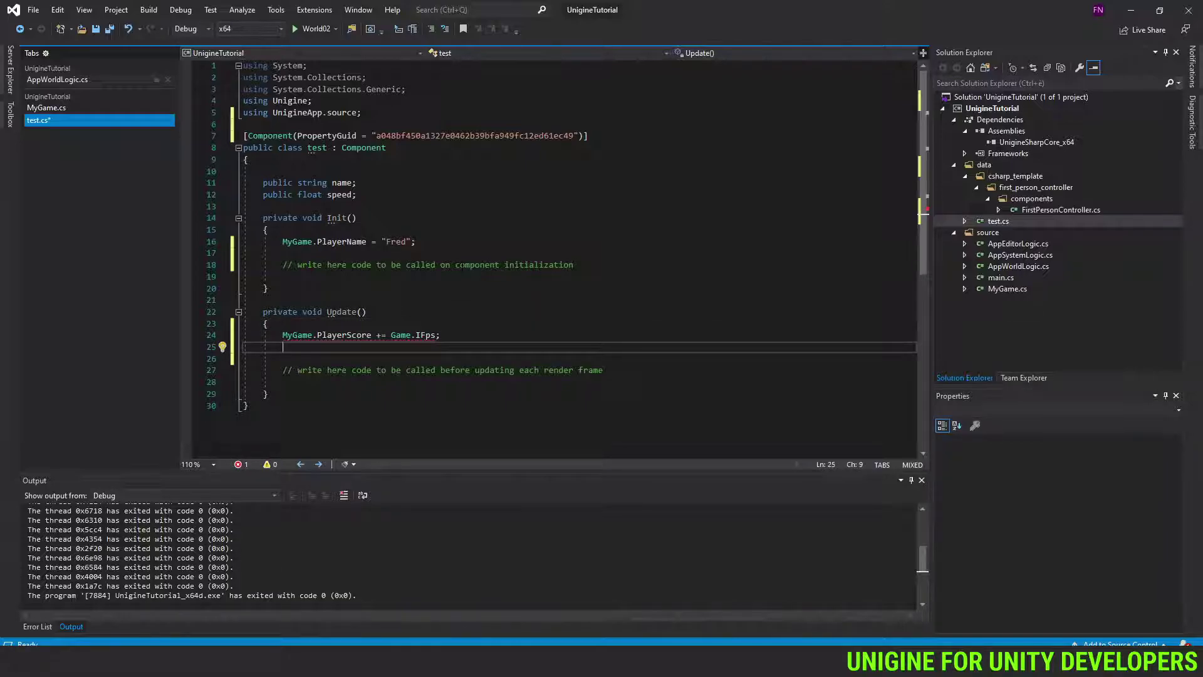
key(Up)
key(Up)
key(Up)
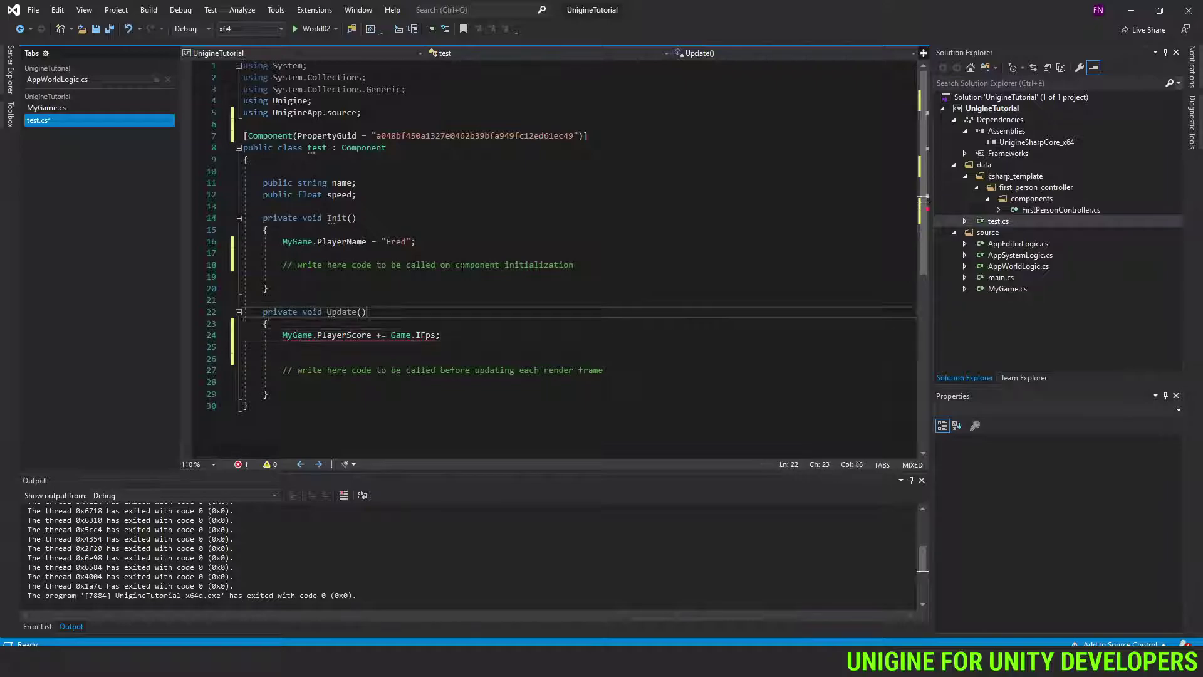
key(Down)
key(Down)
key(Down)
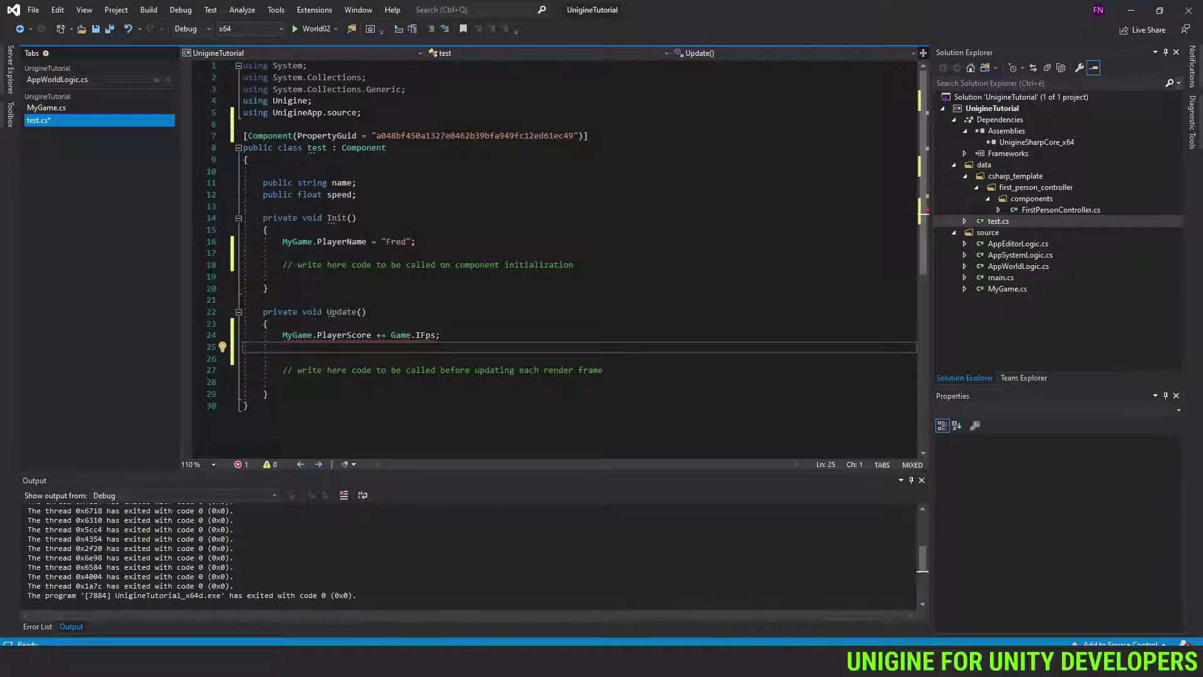
mouse_move(402, 339)
Change the PlayerScore field type from int to float in MyGame.cs
double_click(1009, 288)
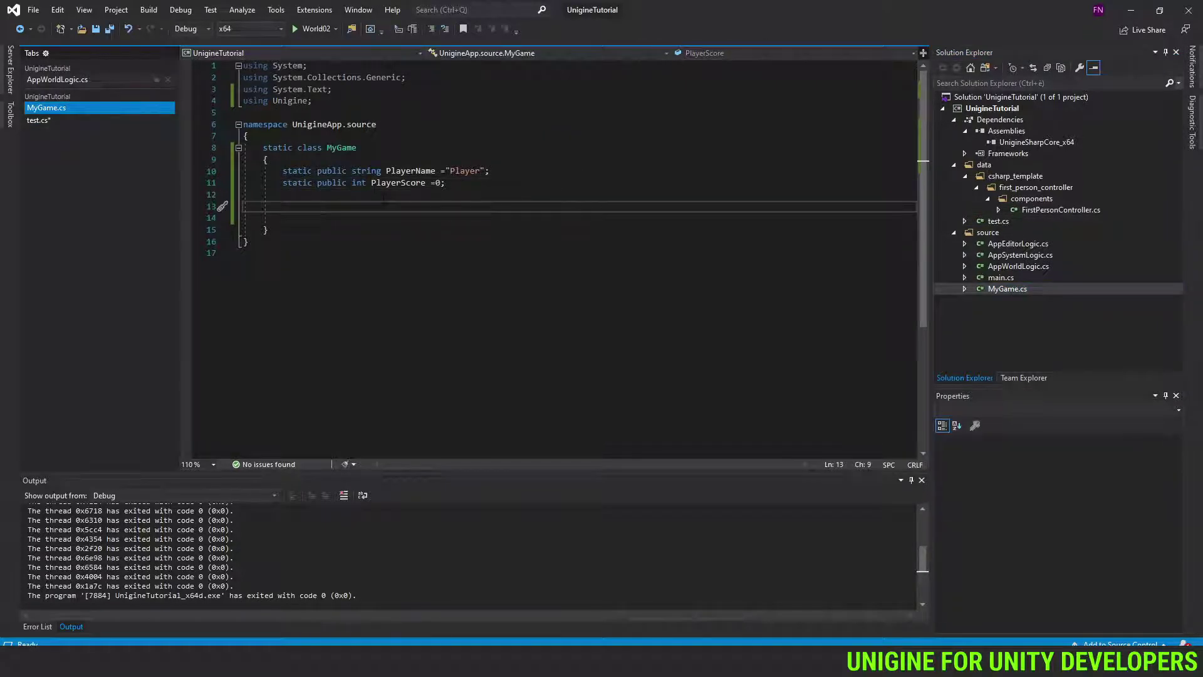
click(359, 183)
double_click(359, 182)
text(float)
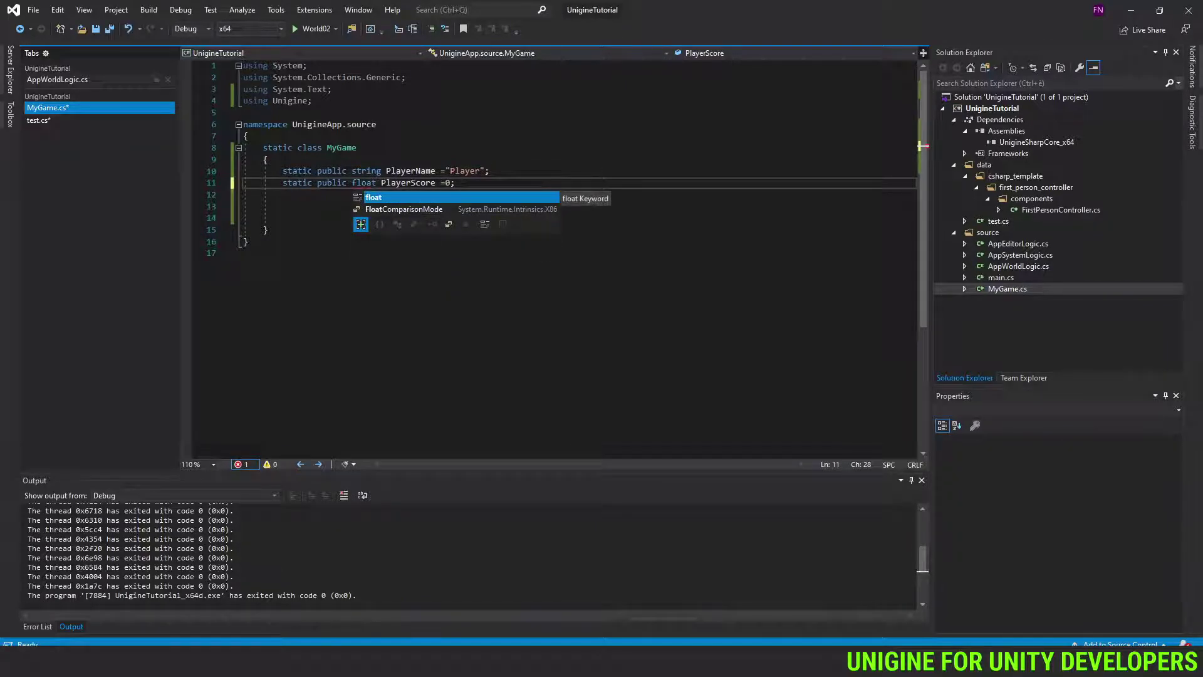
click(334, 195)
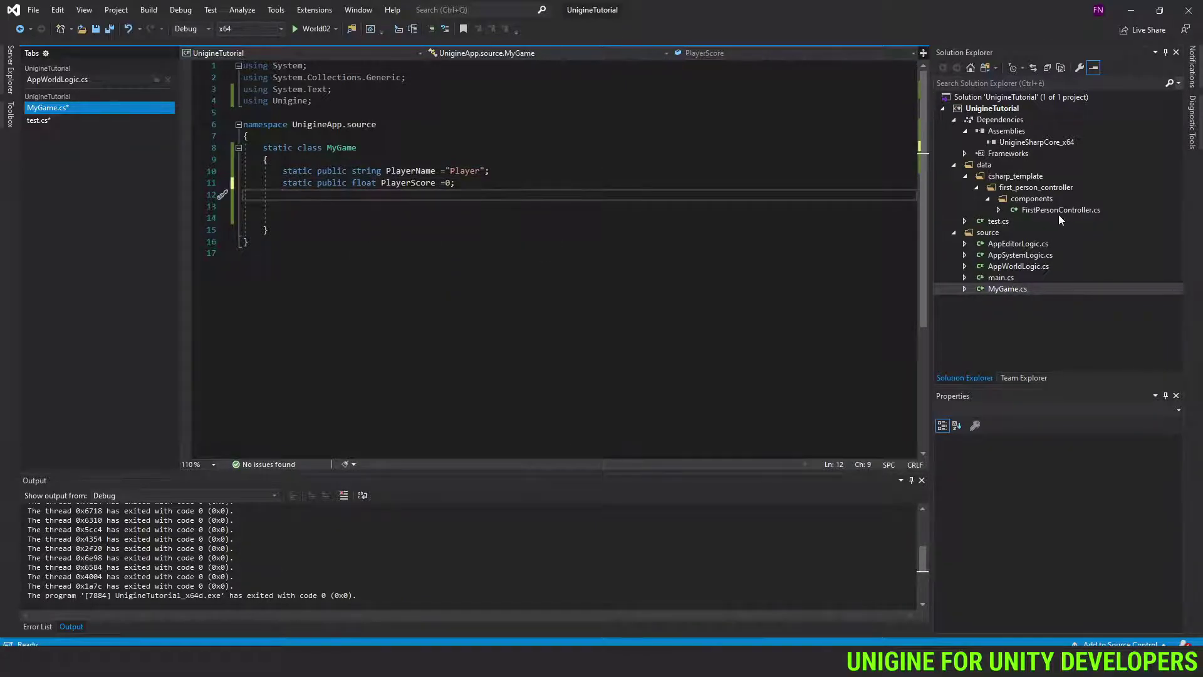
Log the player score formatted as "0.00" in test.cs's Update and save it
double_click(1003, 223)
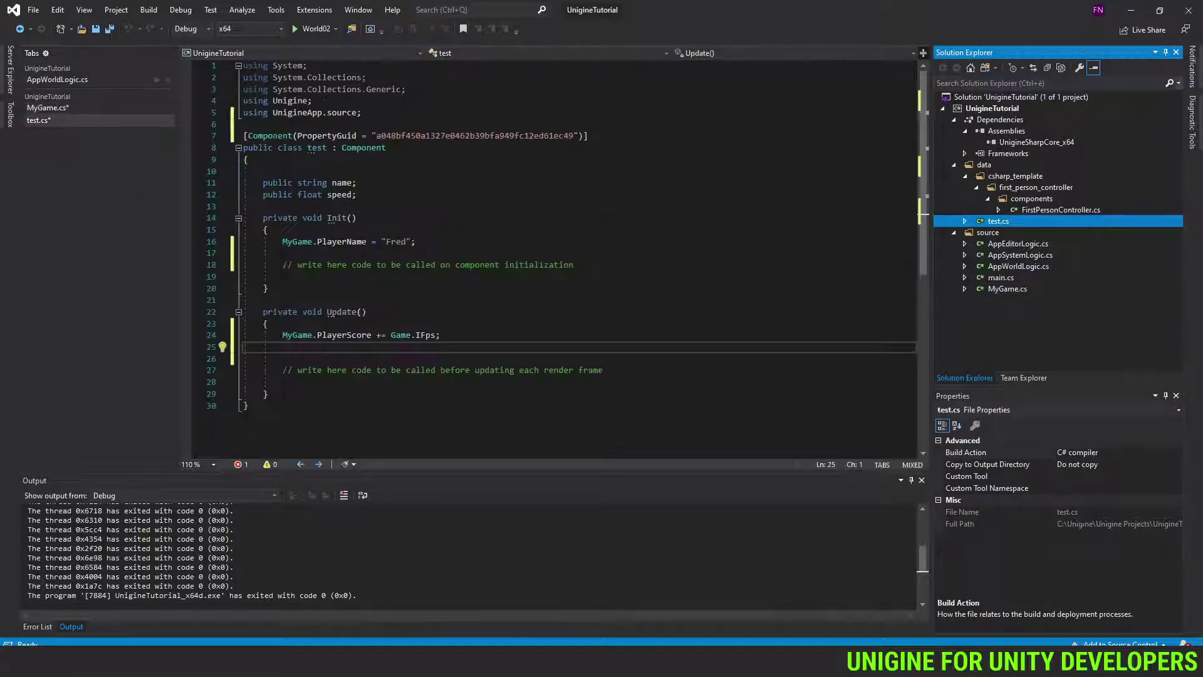
click(417, 358)
text(Log)
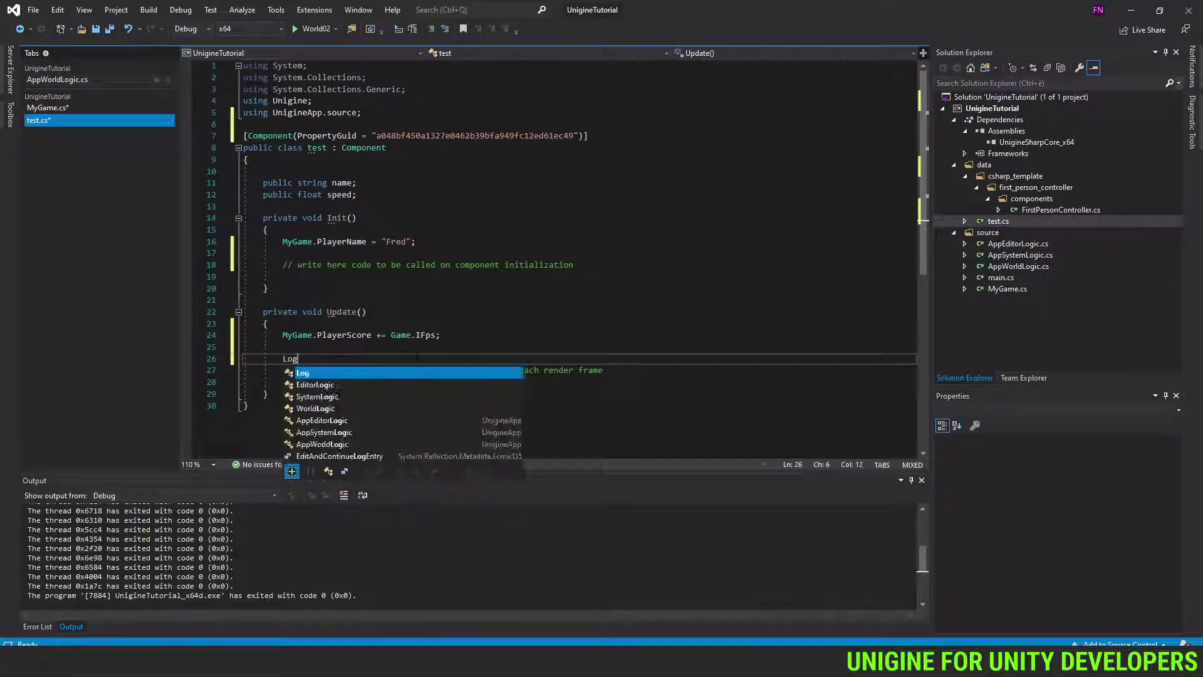
text(.Message)
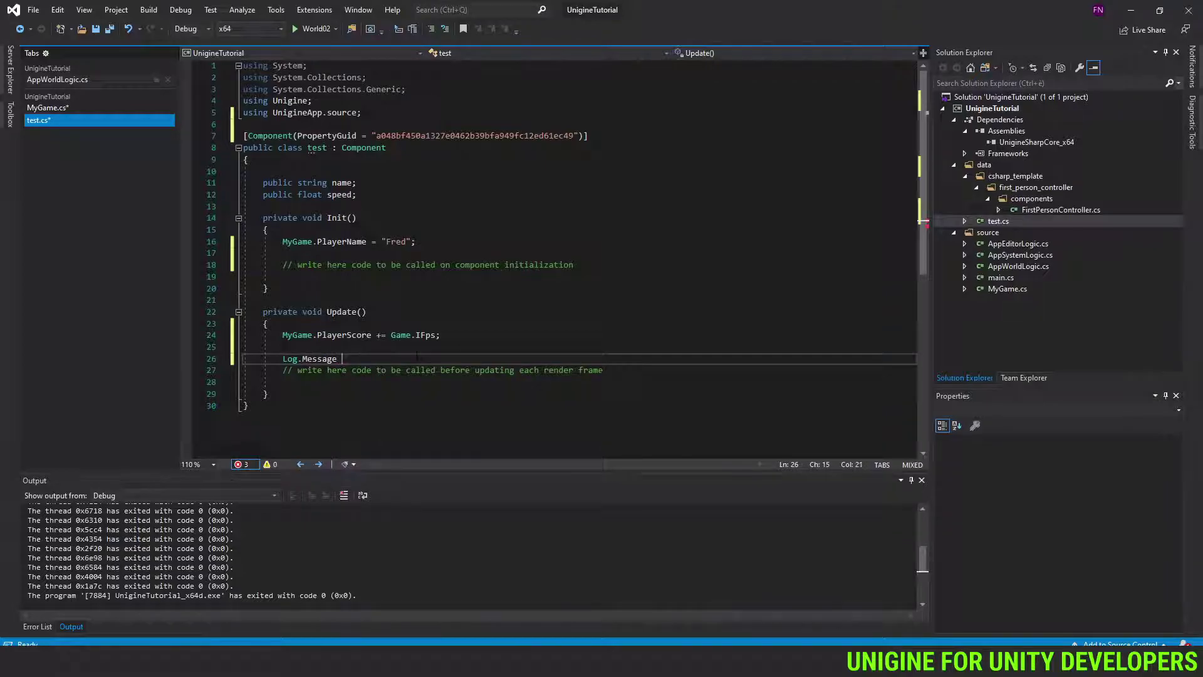
text( (P)
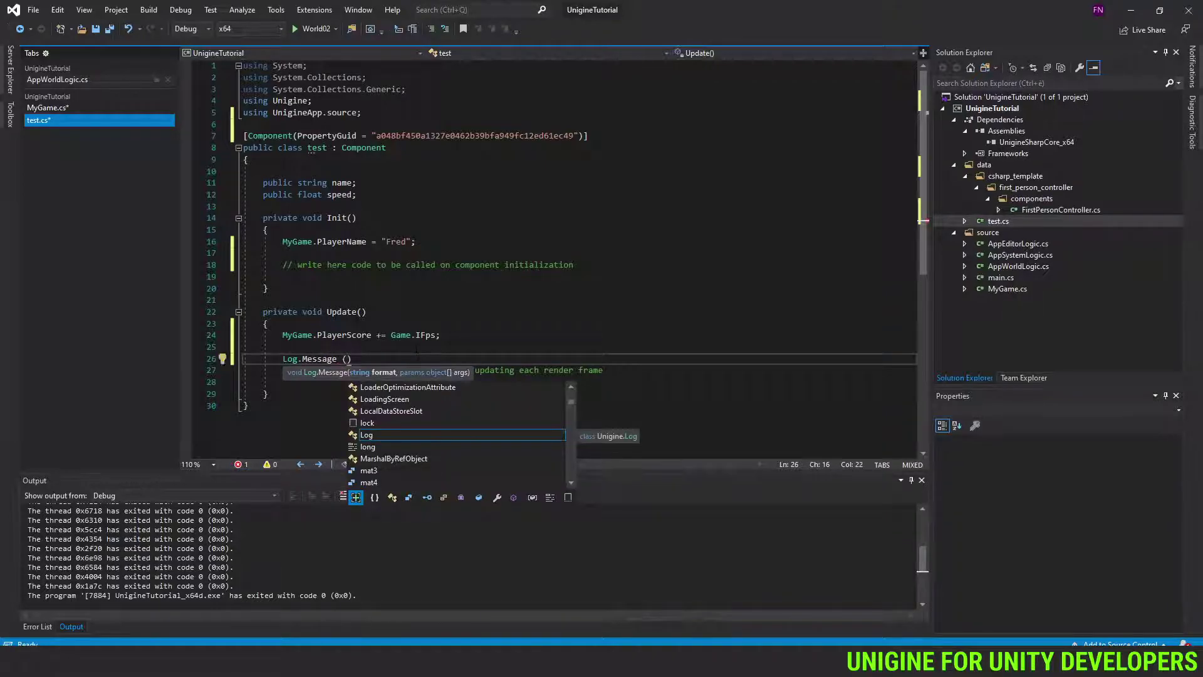
key(BackSpace)
text("PLa)
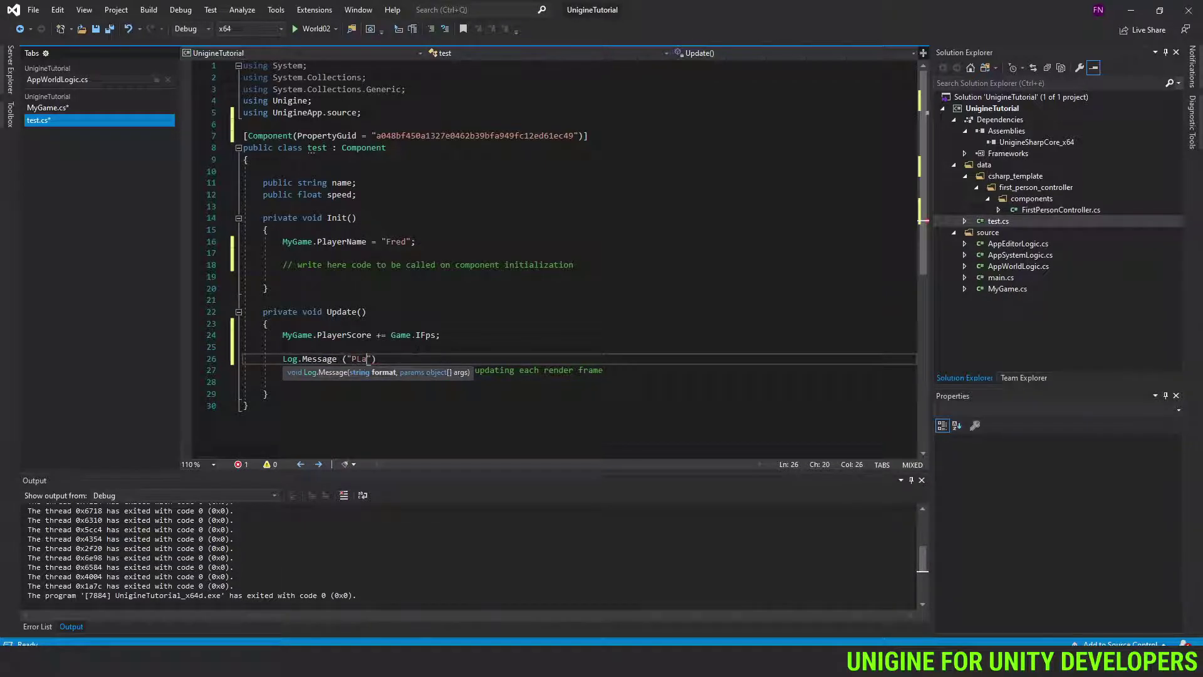
key(BackSpace)
key(BackSpace)
key(BackSpace)
text(Score = )
text(+Myga)
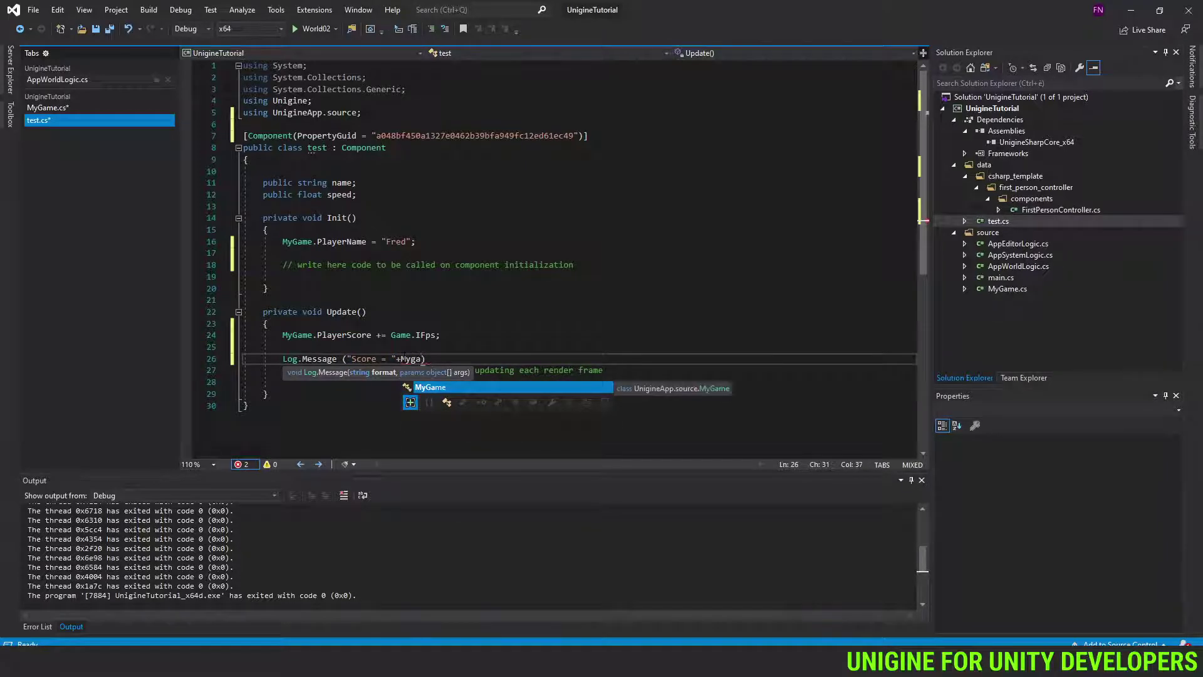
text(me.PlayerScore)
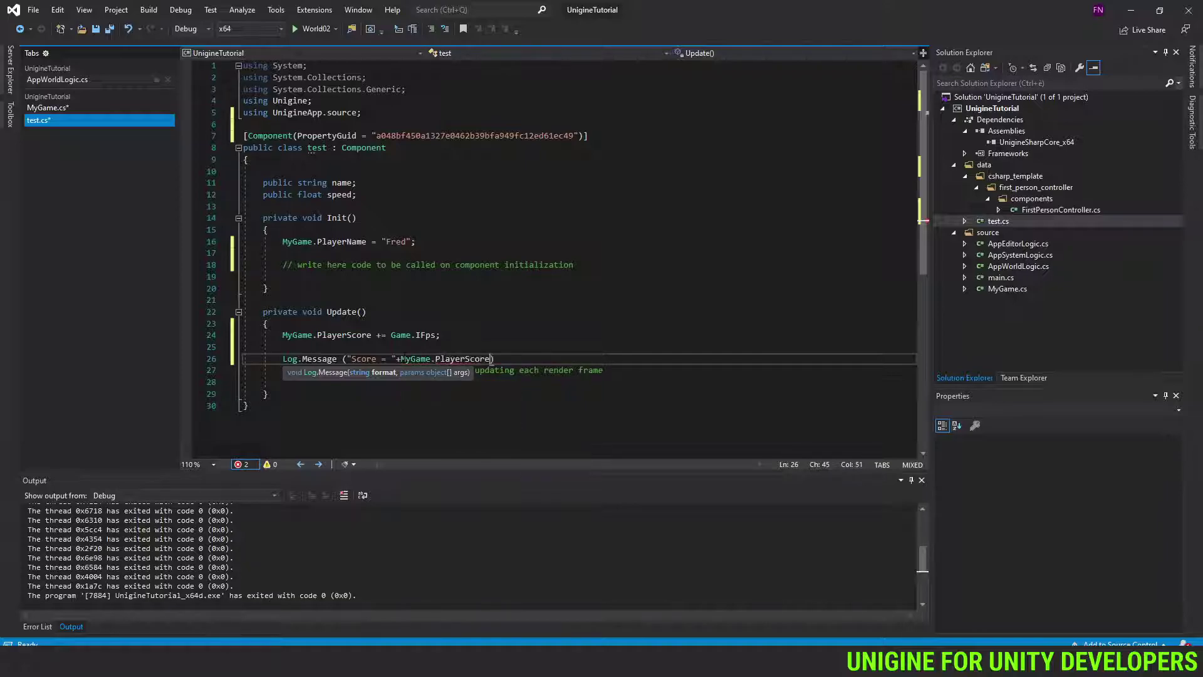
text(.ToString)
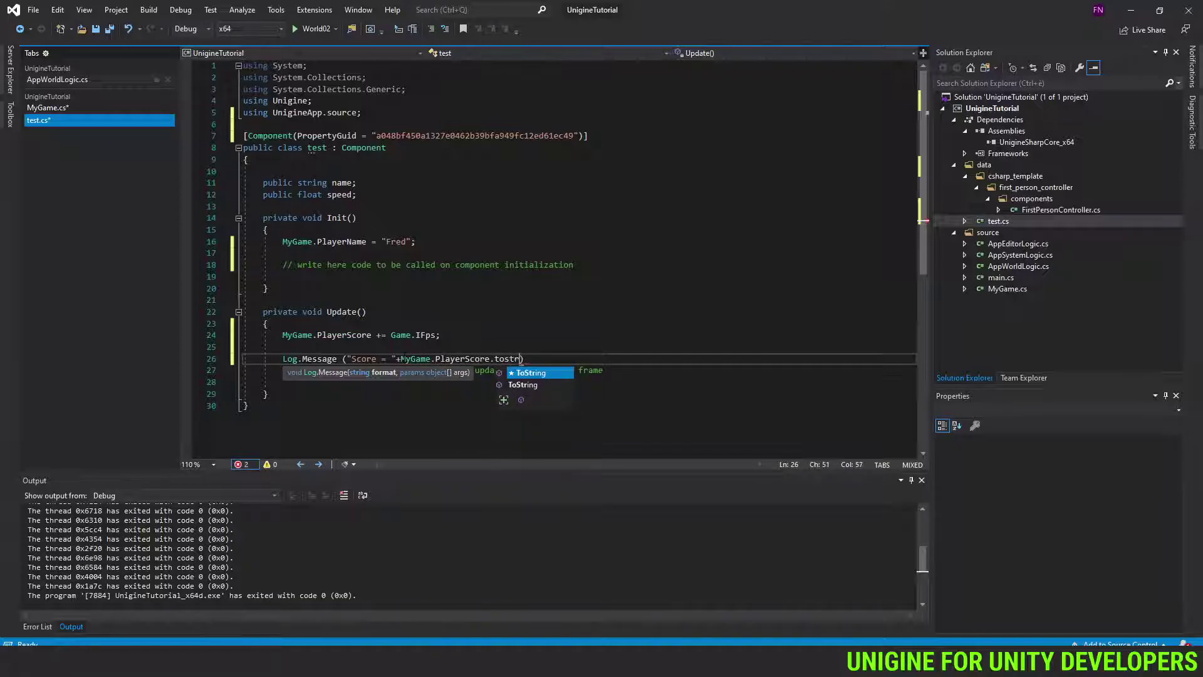
text((")
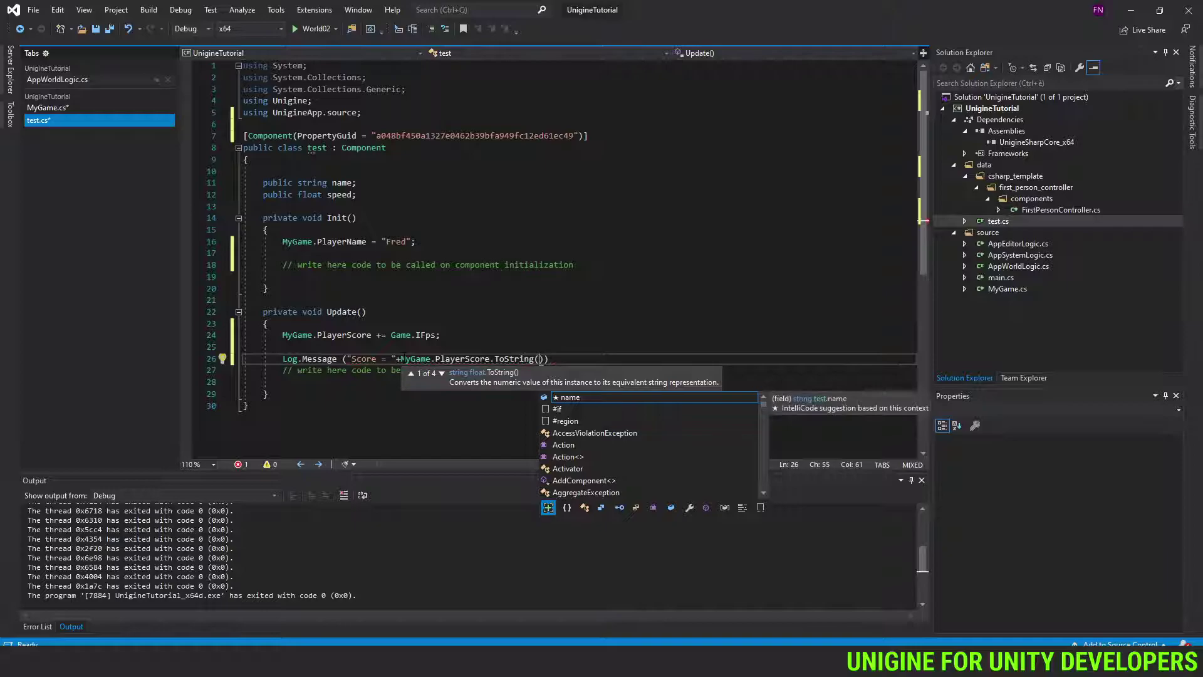
text(0.00")
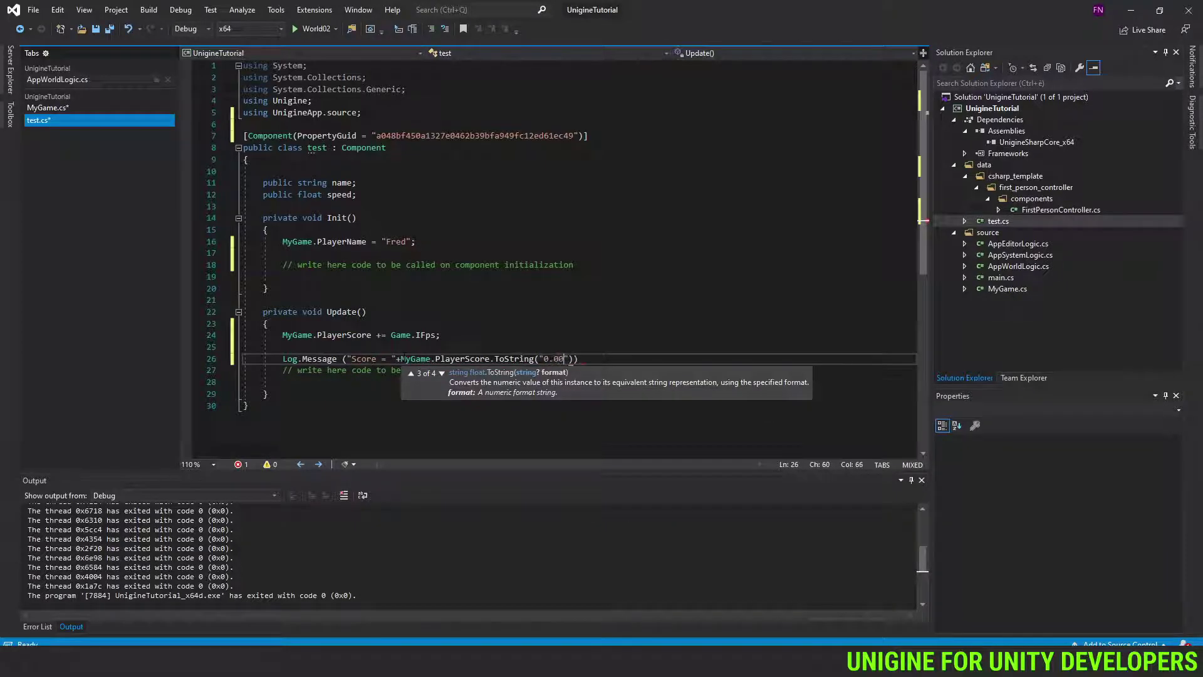
text()))
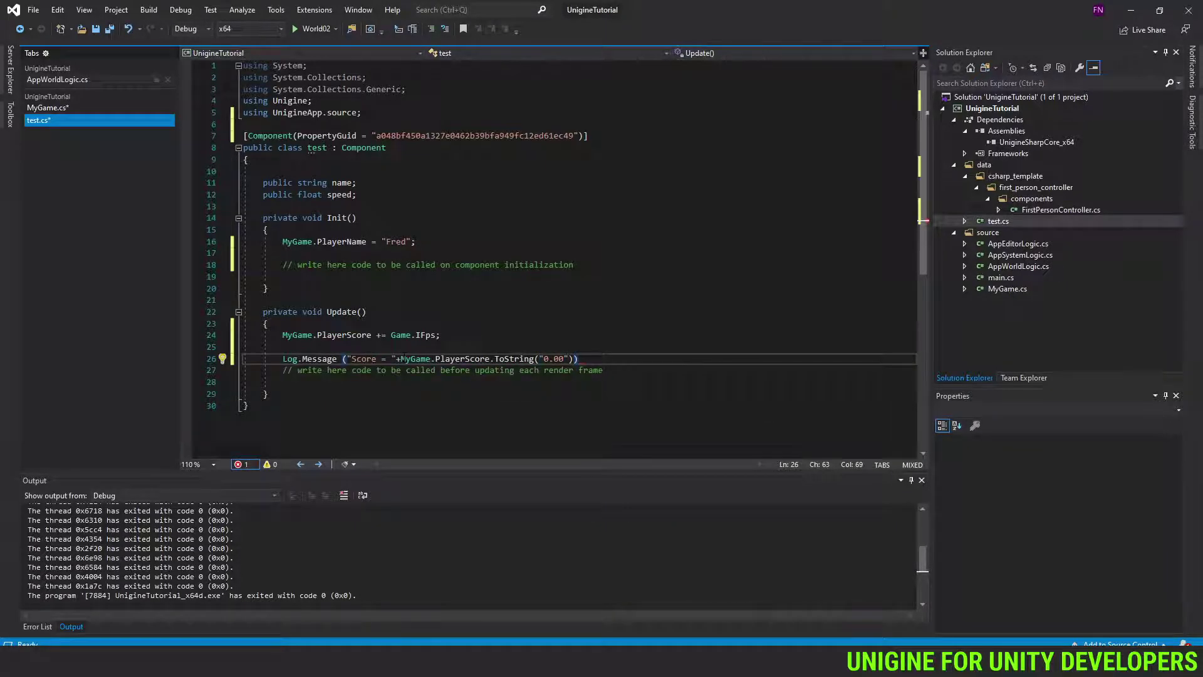
text(;)
click(244, 370)
key(ctrl+s)
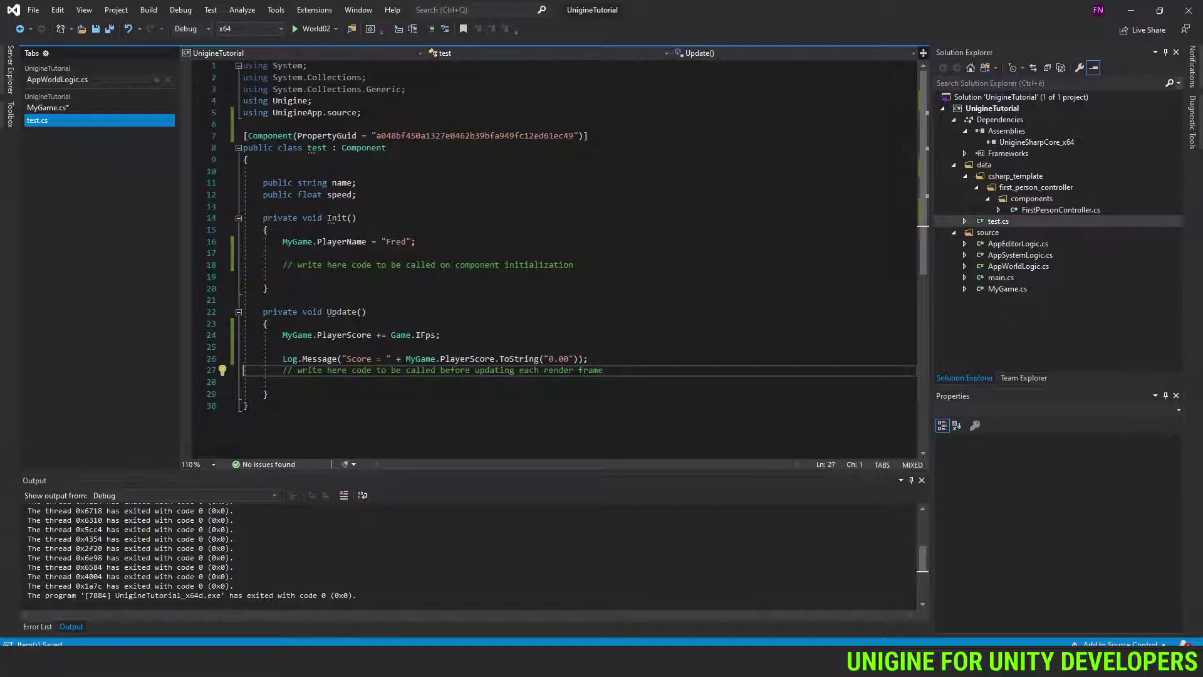
key(alt+Tab)
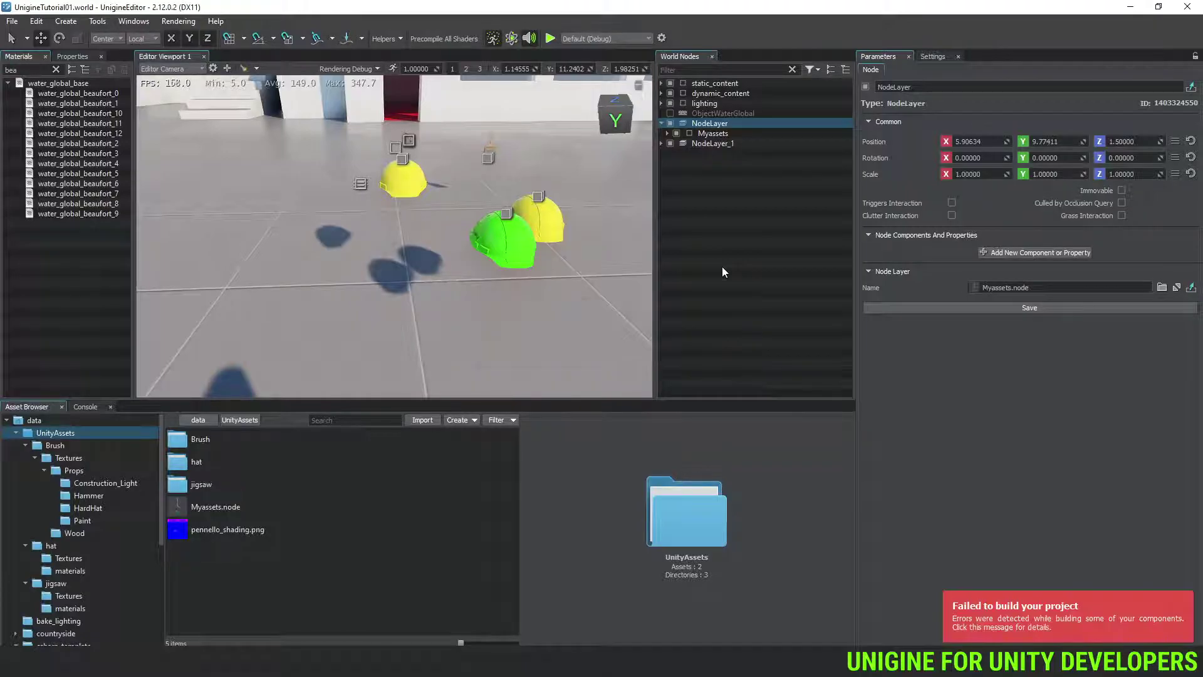
Run Build > Build Solution in Visual Studio
key(alt+Tab)
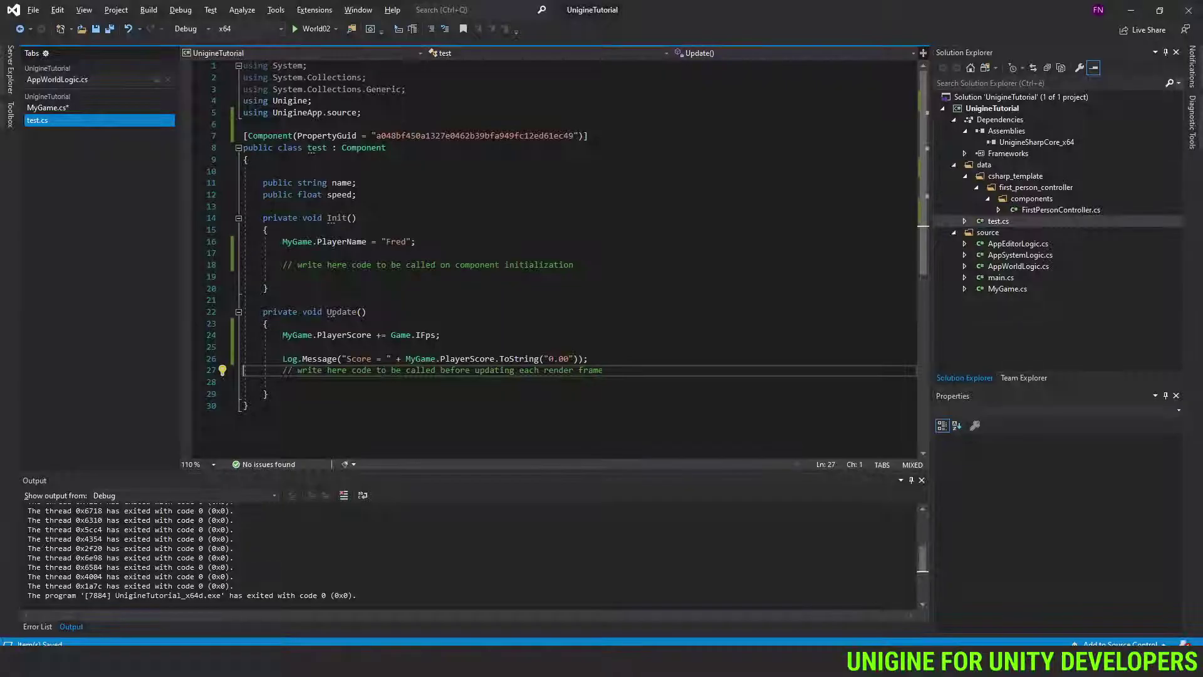
click(148, 10)
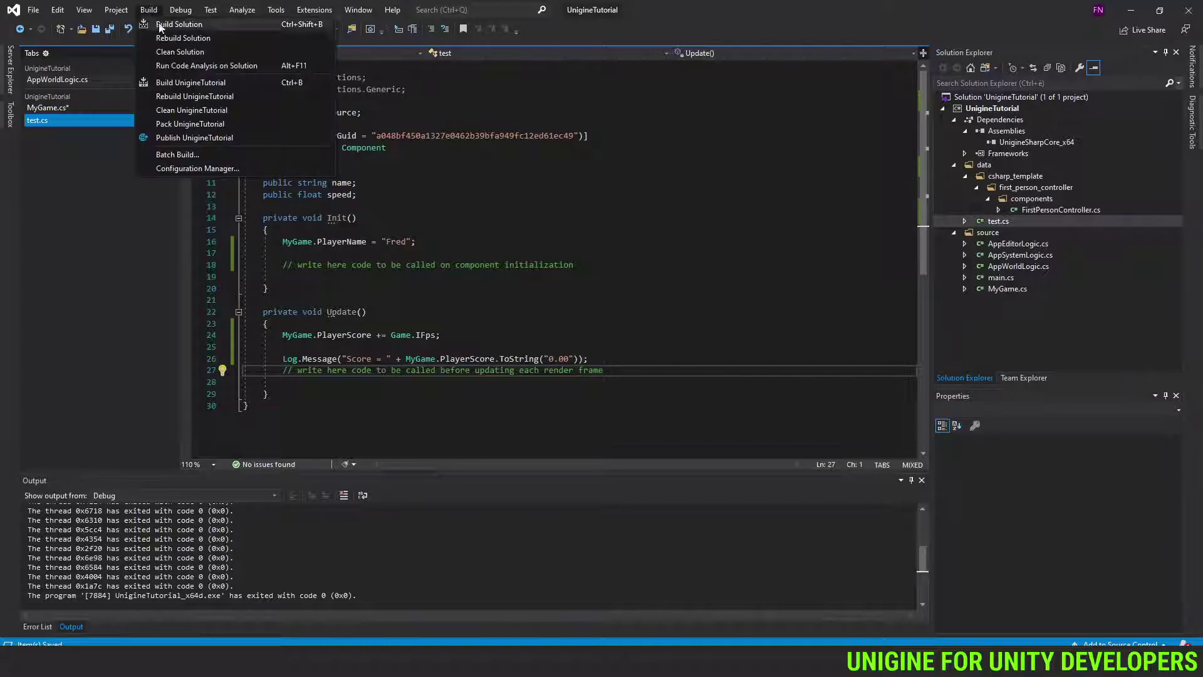
click(179, 24)
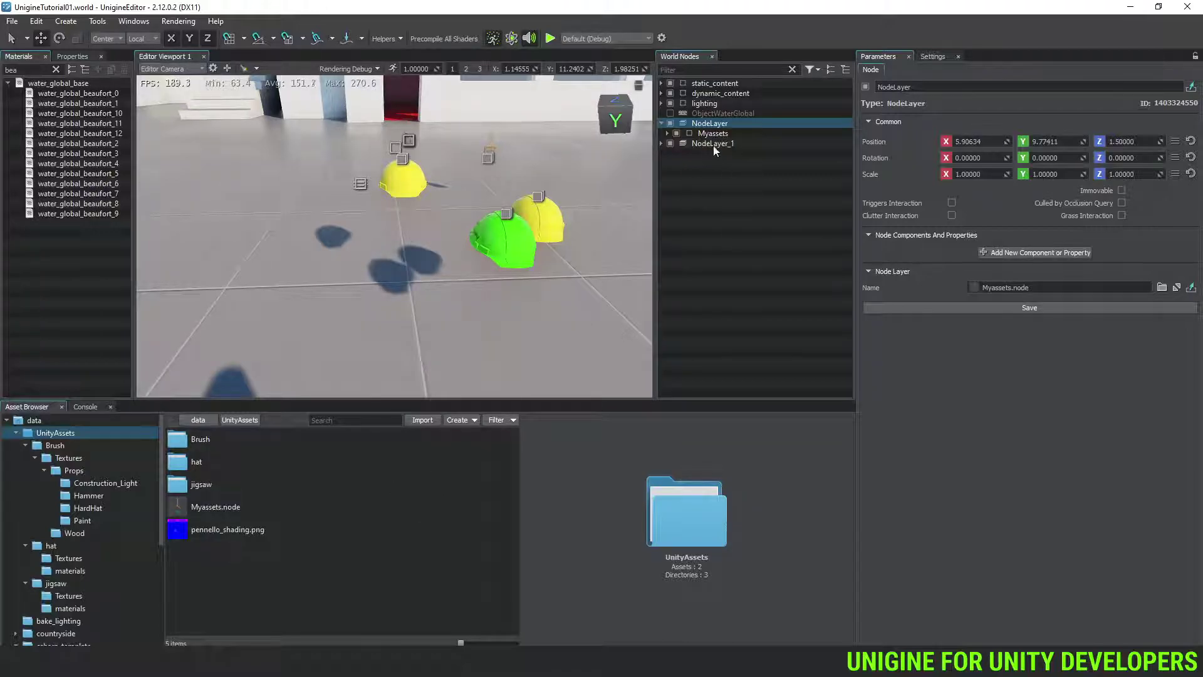
Inspect the NodeLayer_1 node in the world hierarchy, then clear the selection
click(697, 144)
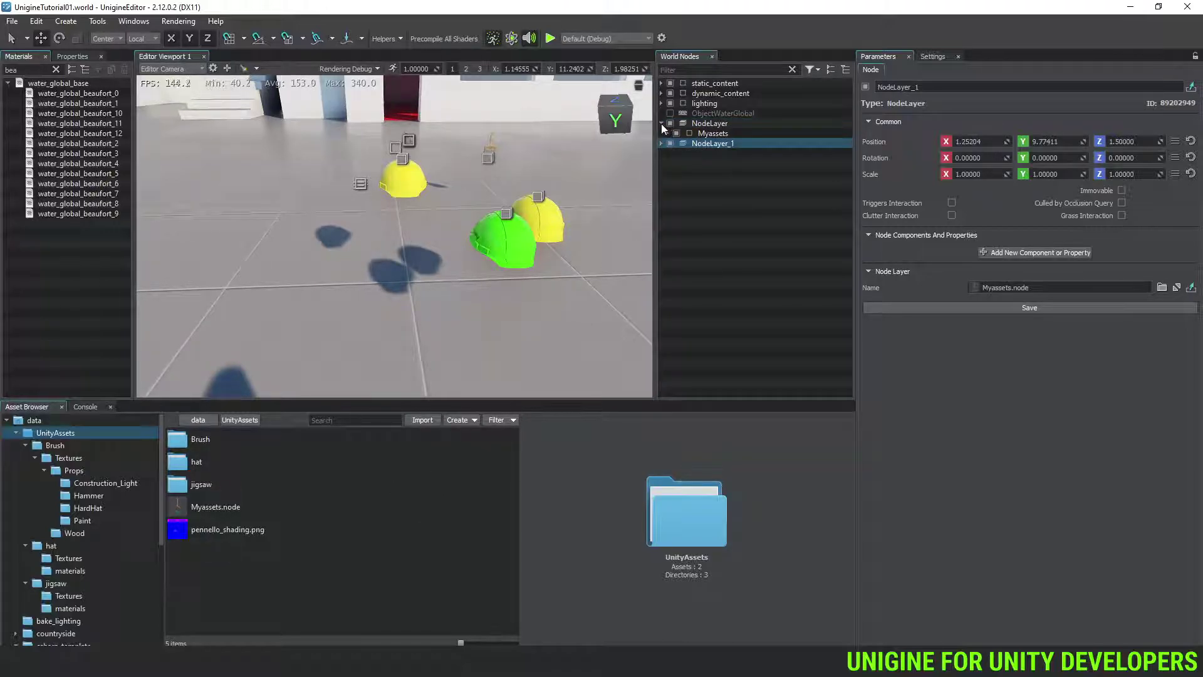
click(661, 144)
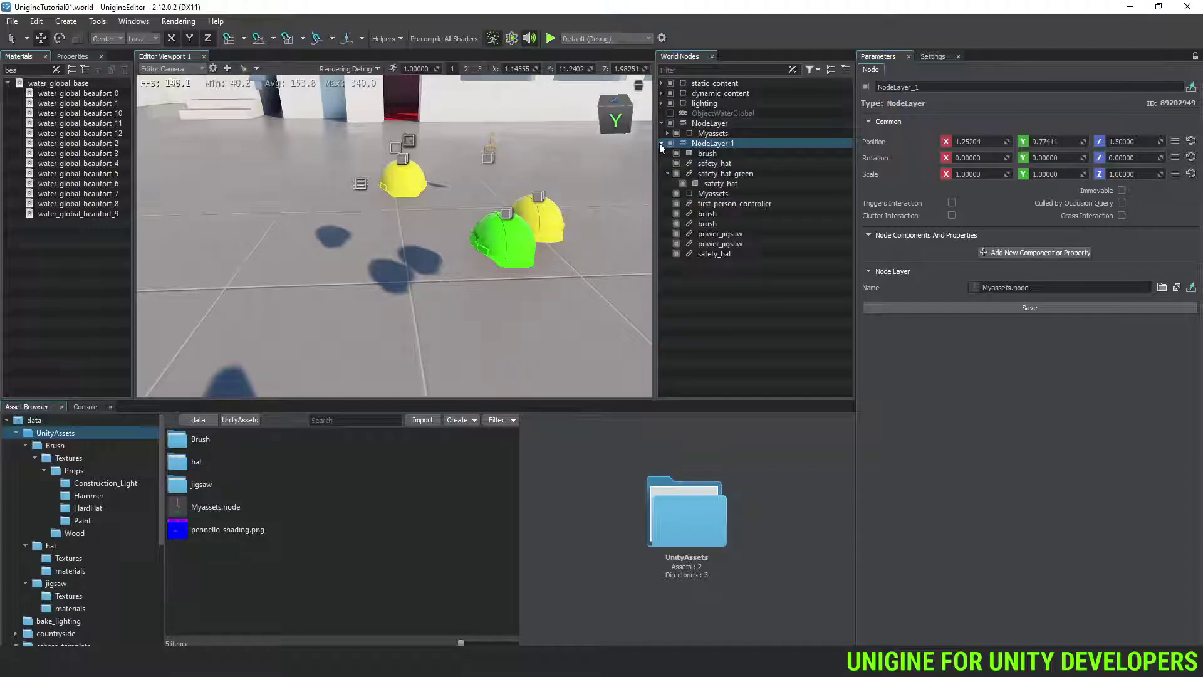
click(661, 144)
click(725, 204)
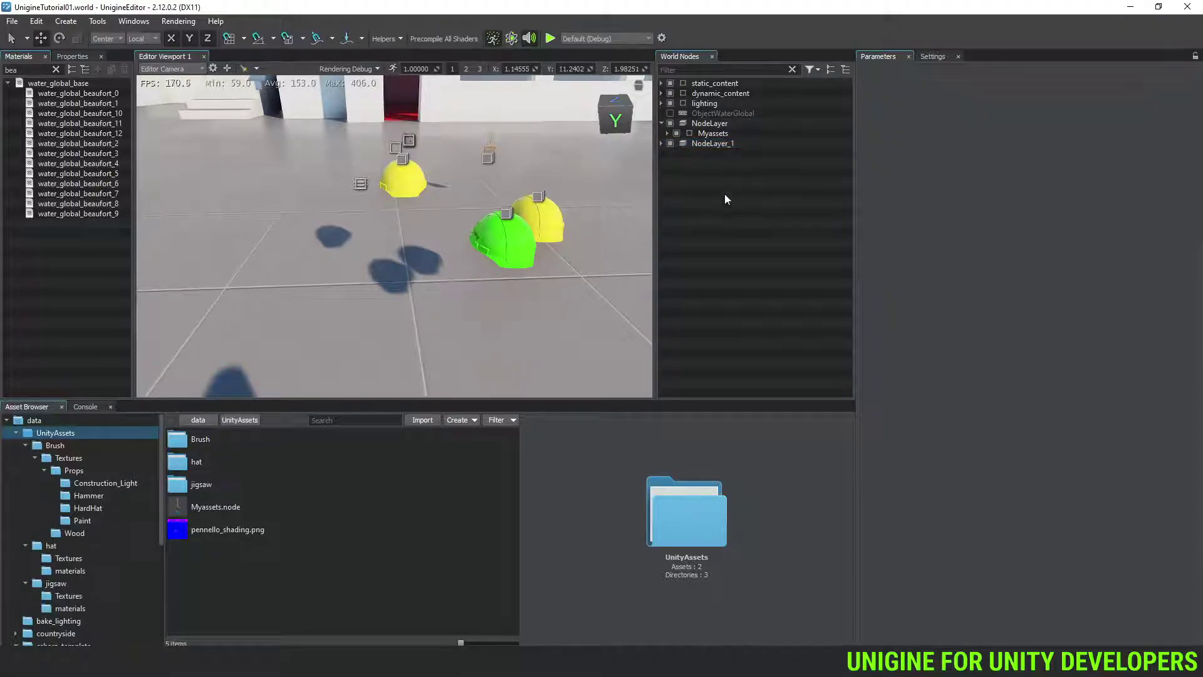
Create a Dummy node, rename it Score, and add an empty component slot
click(66, 21)
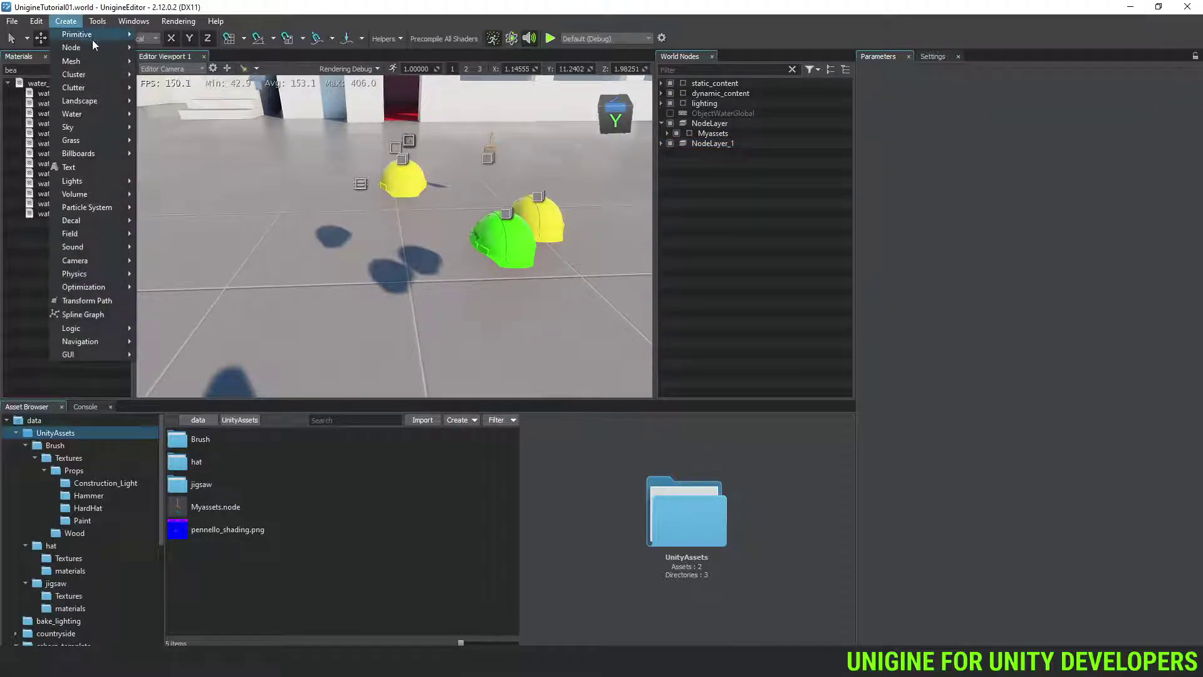
mouse_move(88, 50)
click(213, 48)
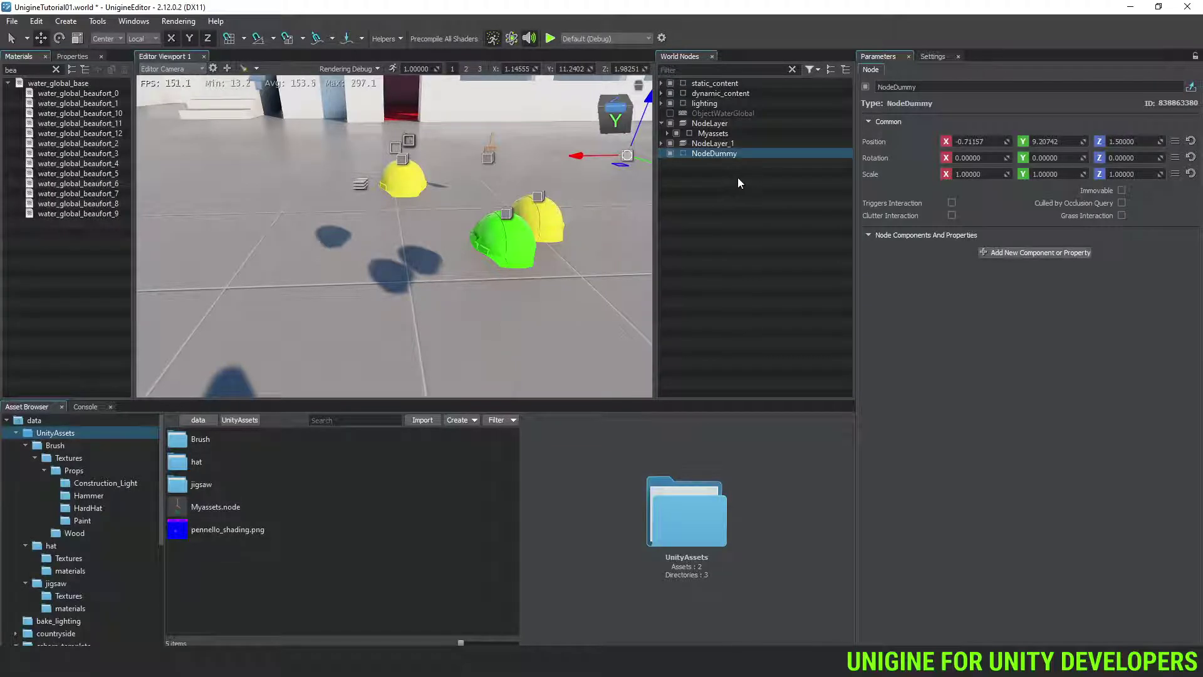
double_click(929, 88)
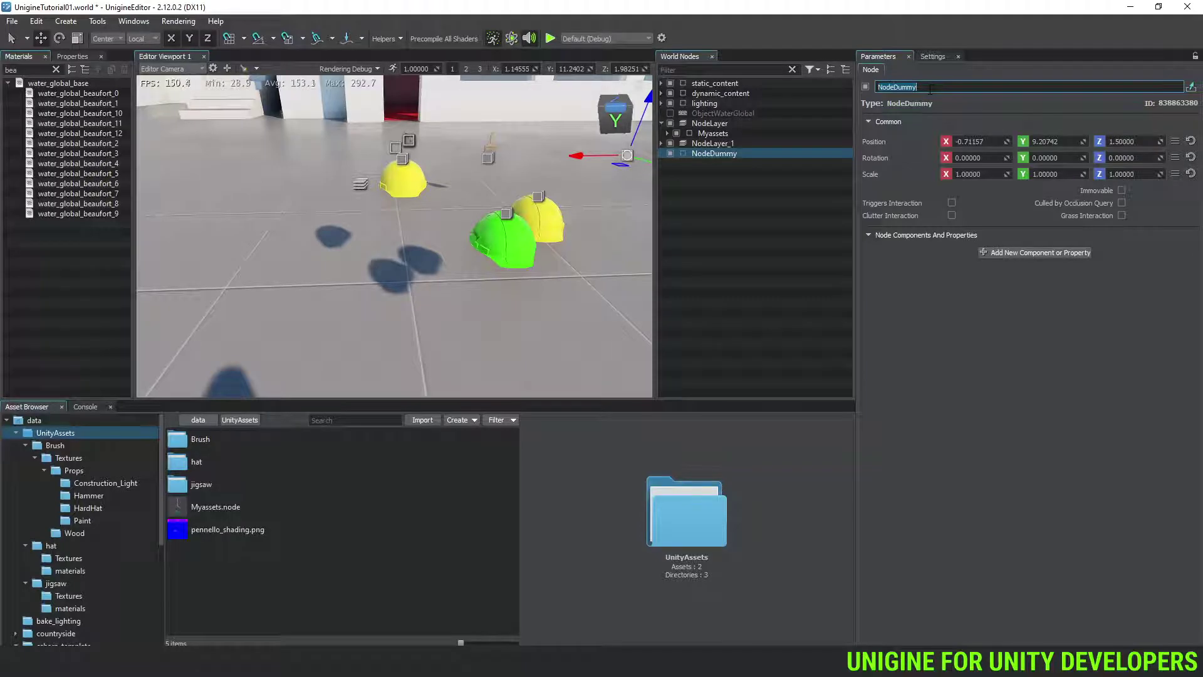
text(Score)
click(1002, 253)
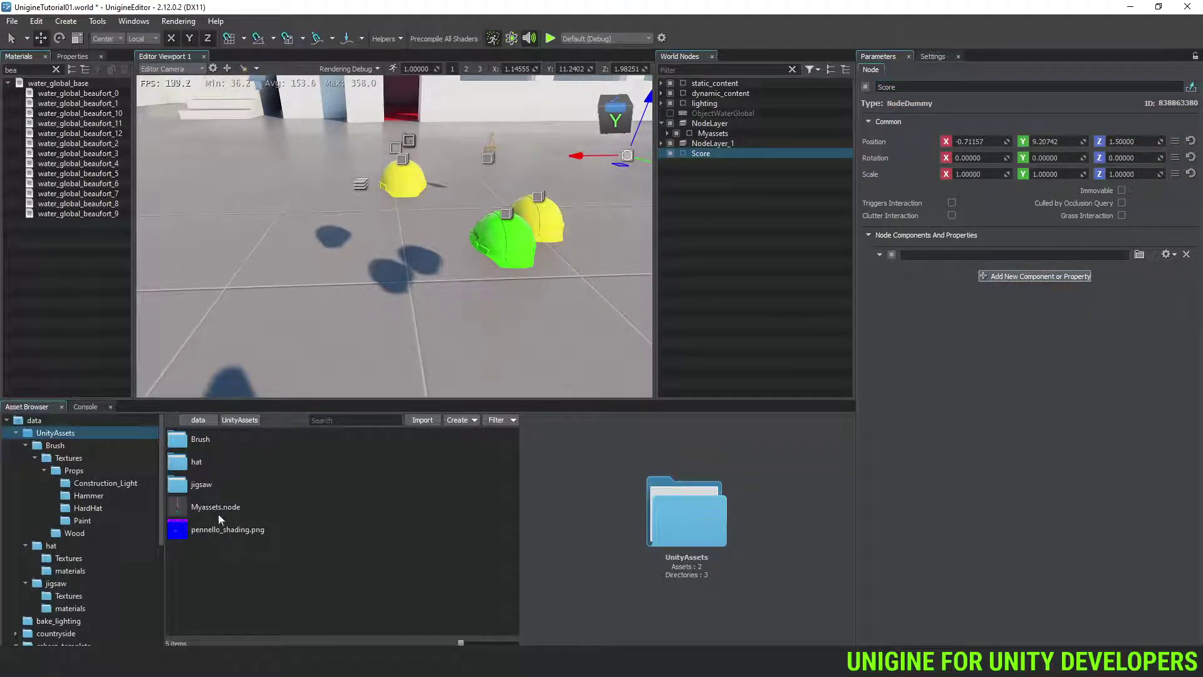
Drag test.cs from the data folder onto the Score node's component slot
click(47, 422)
scroll(284, 513, down, 2)
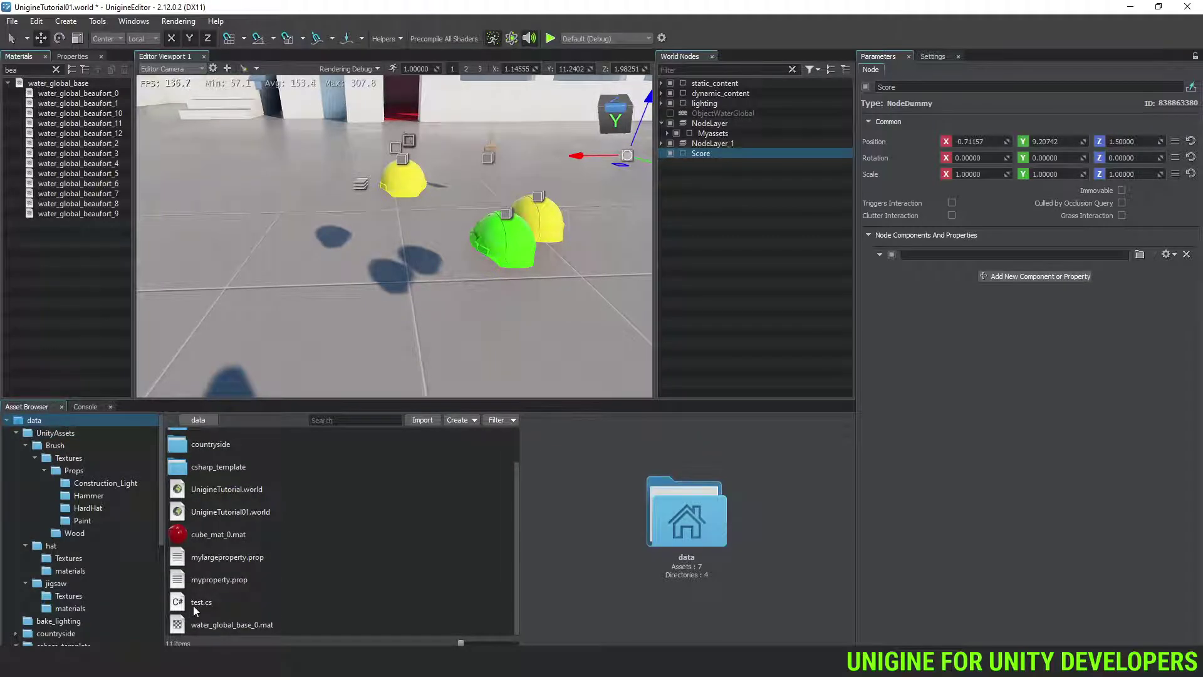
drag(194, 606, 942, 253)
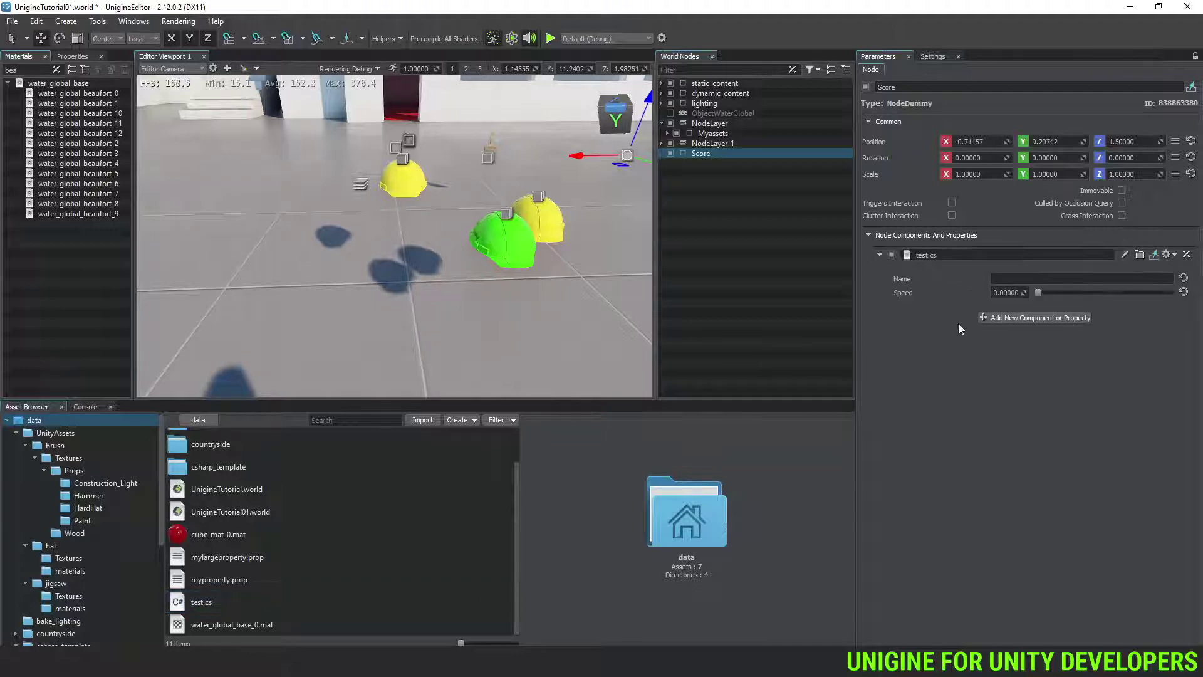
Set the test.cs component's Name to Fred and save the world
click(1016, 279)
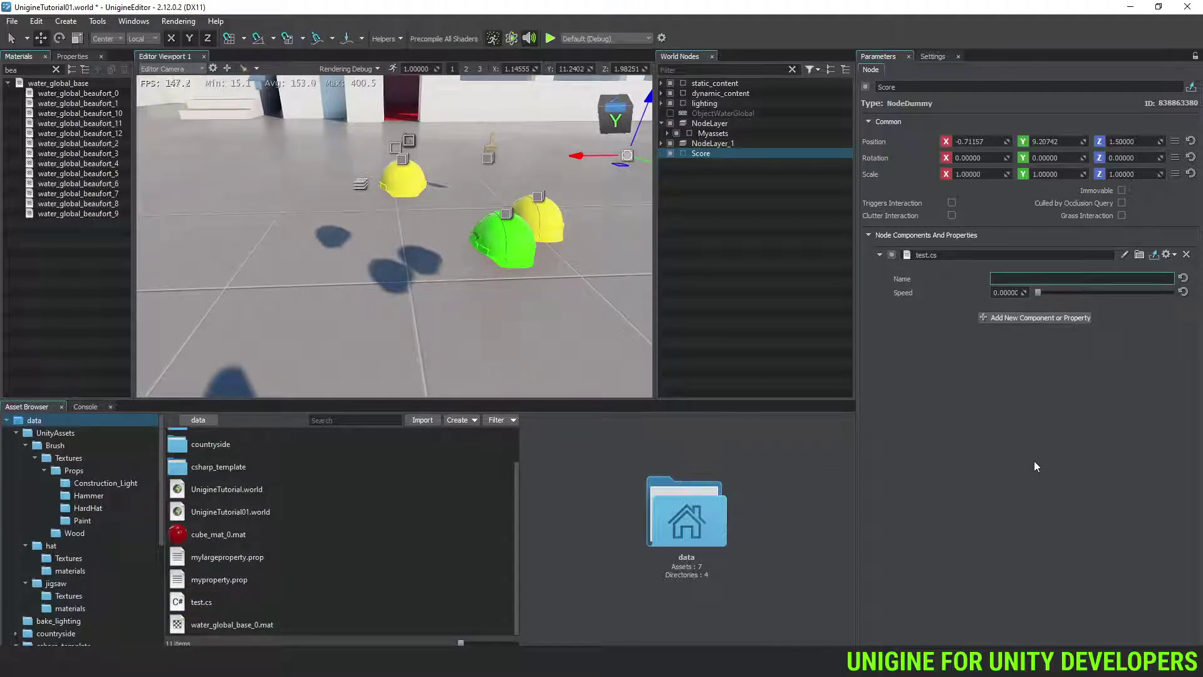
text(Fred)
key(Return)
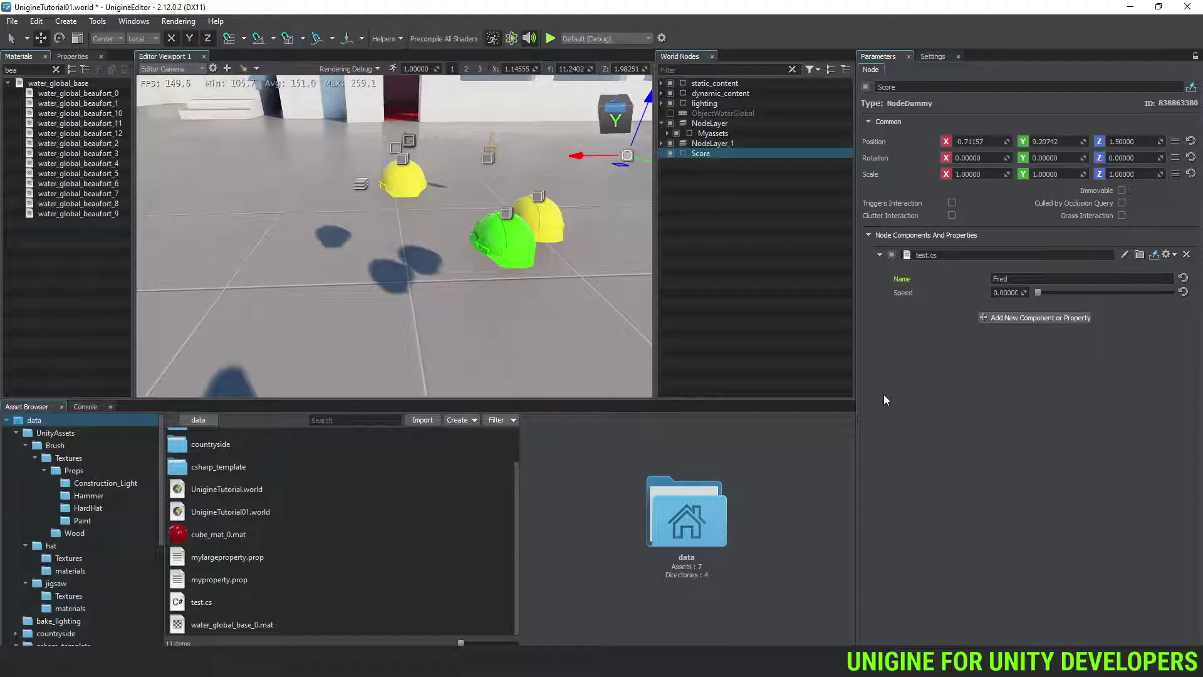
key(ctrl+s)
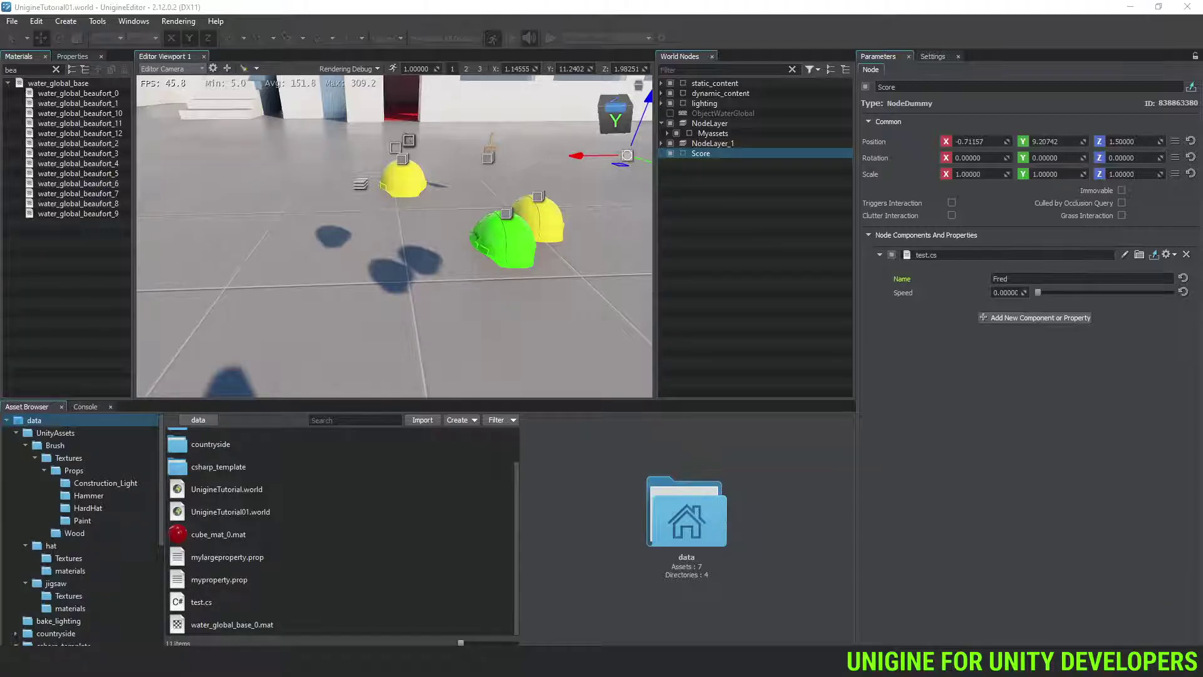
click(354, 507)
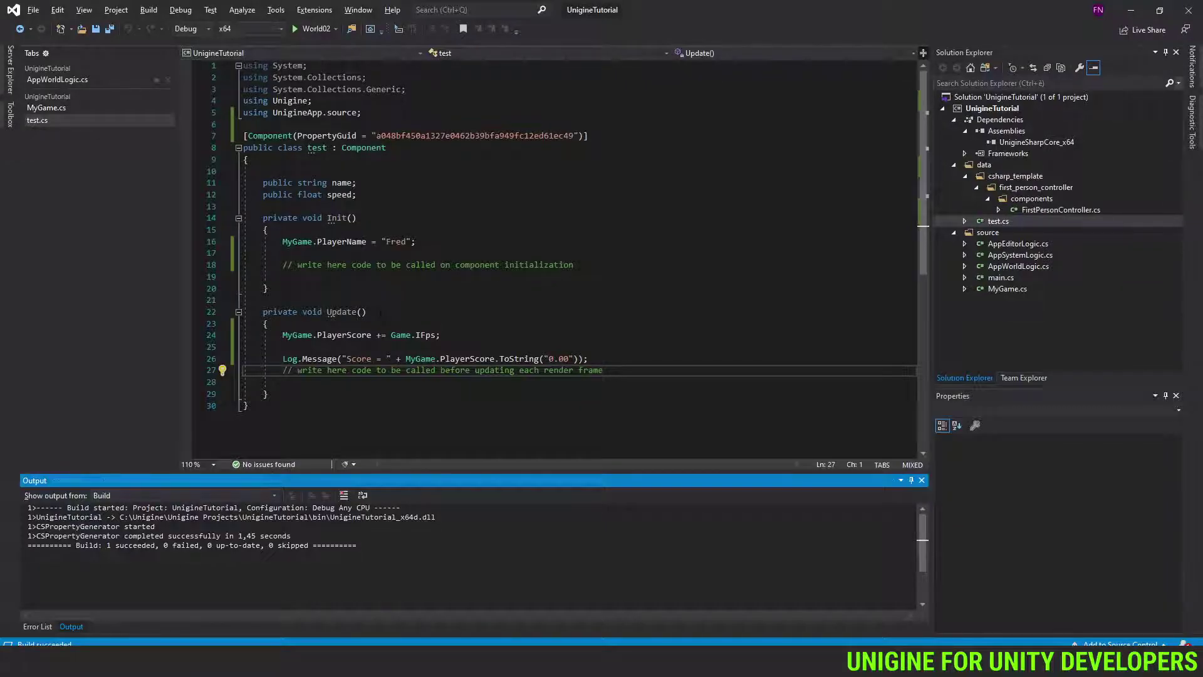
Add Unigine.Console.SetInt calls setting show_messages and show_fps to 1 in Init(), and save test.cs
click(449, 249)
key(Return)
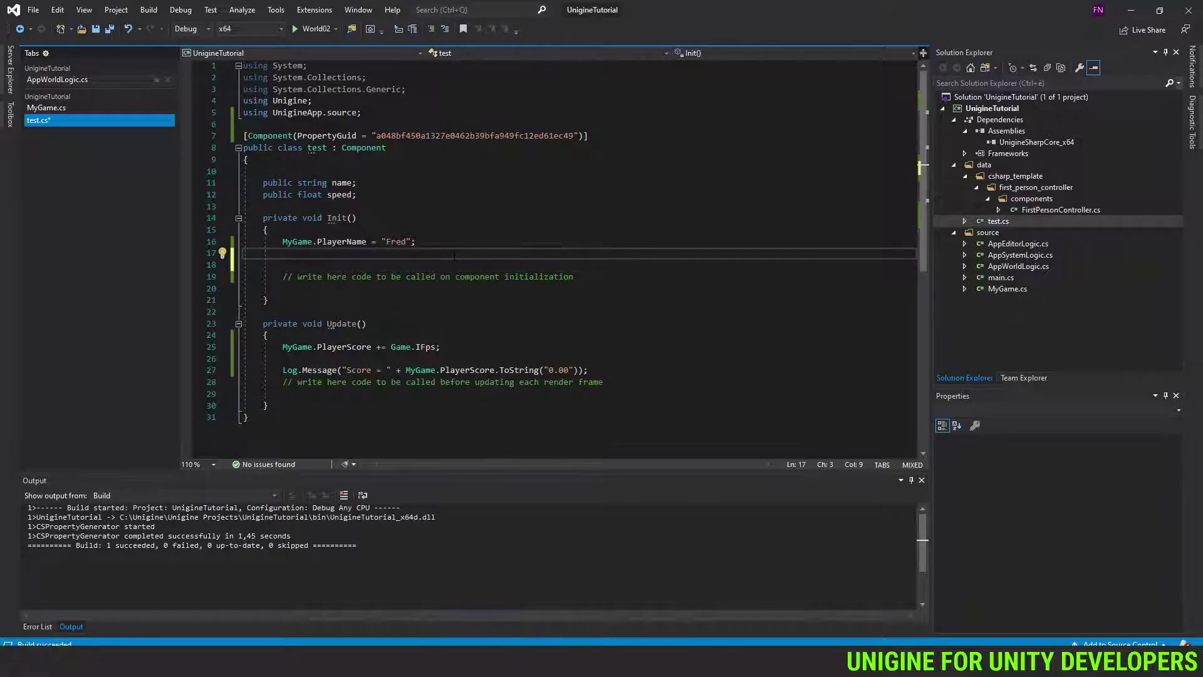
text(Unigine.Console.SetInt("show_messages", 1); Unigine.Console.SetInt("show_fps", 1);)
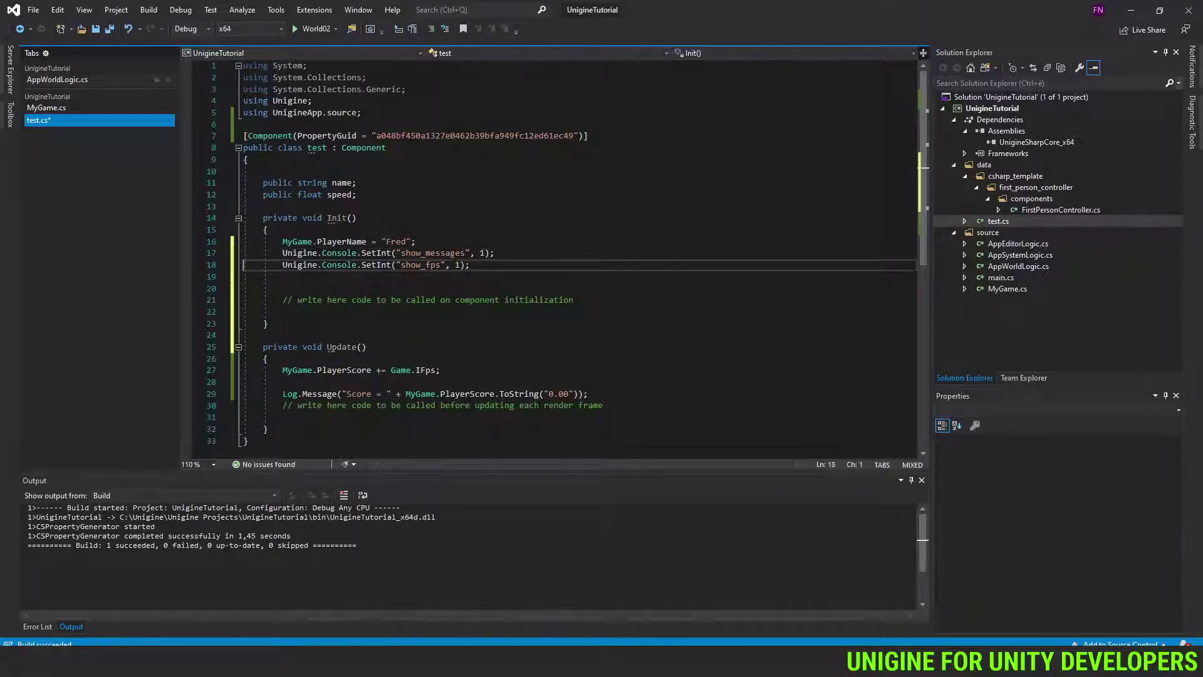
key(Down)
key(Down)
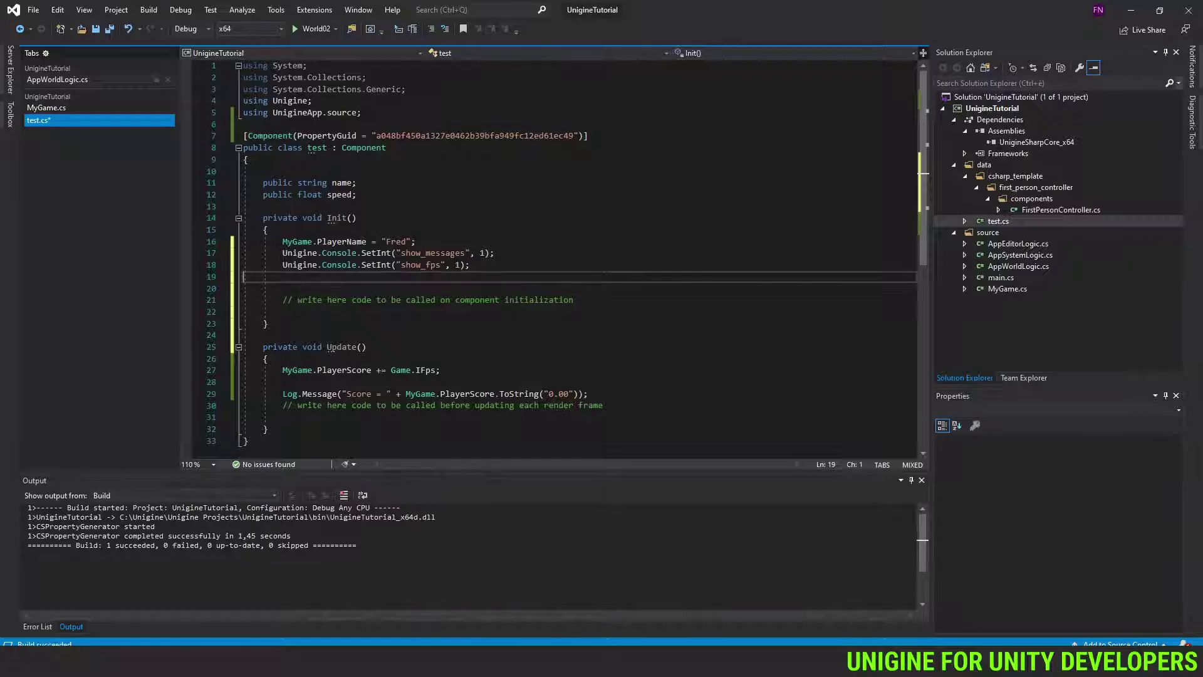
key(ctrl+s)
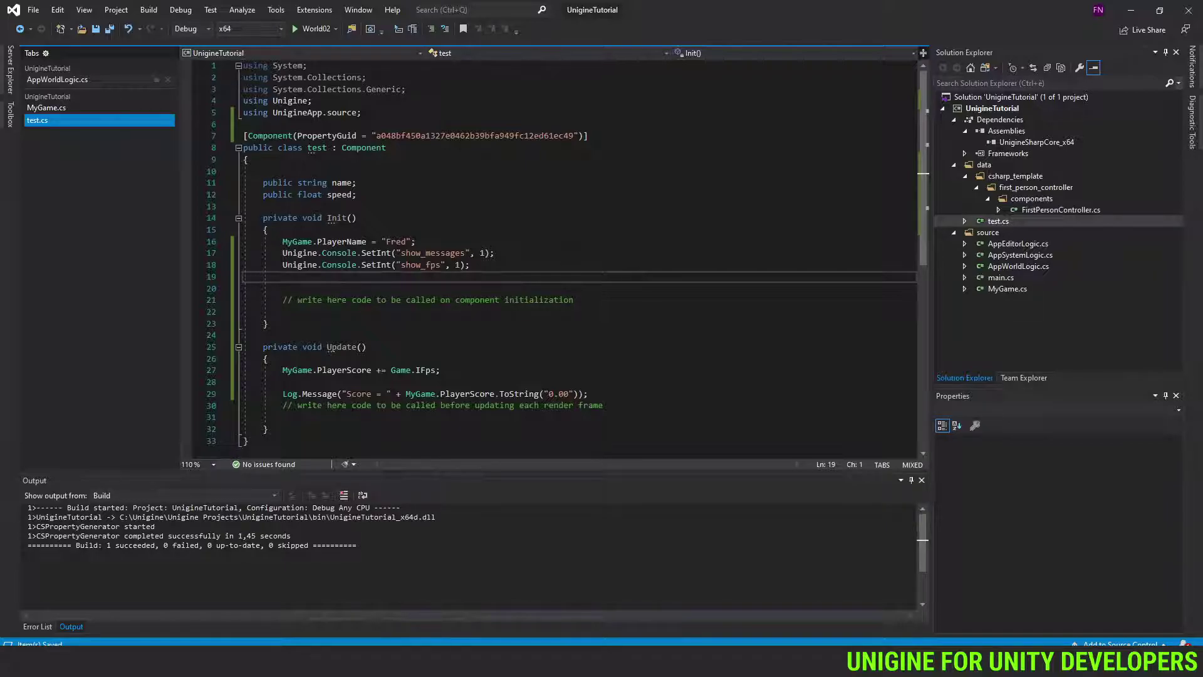
Launch the project using the main debug profile
click(336, 29)
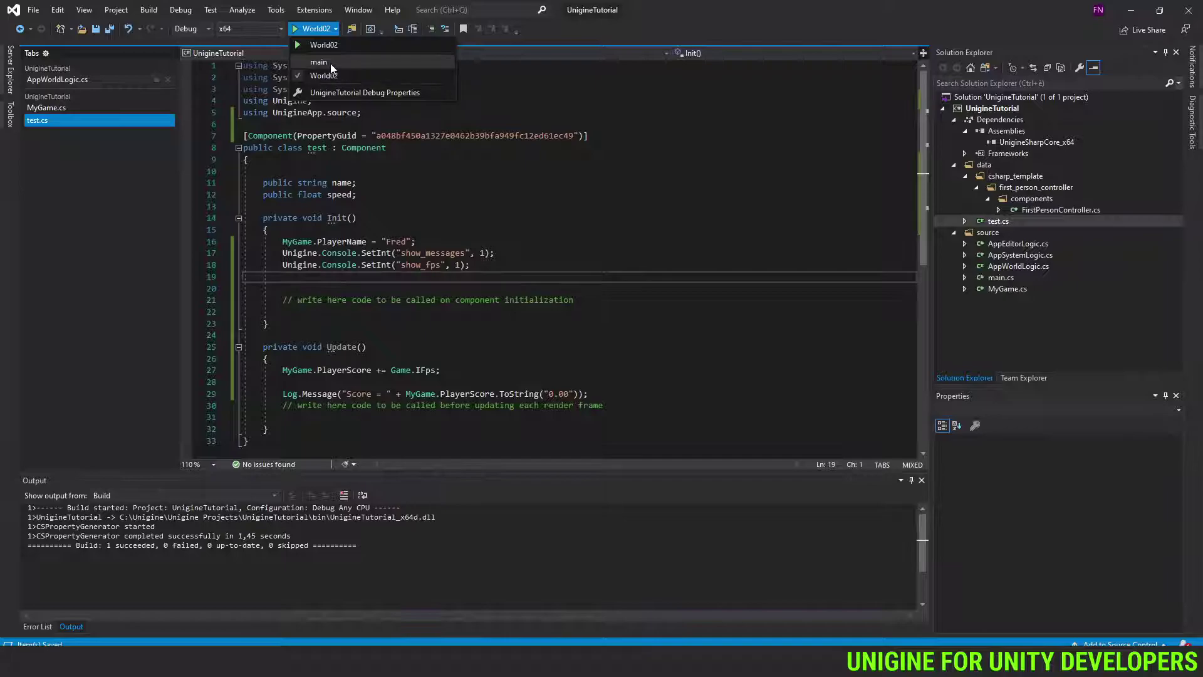
click(330, 63)
click(296, 34)
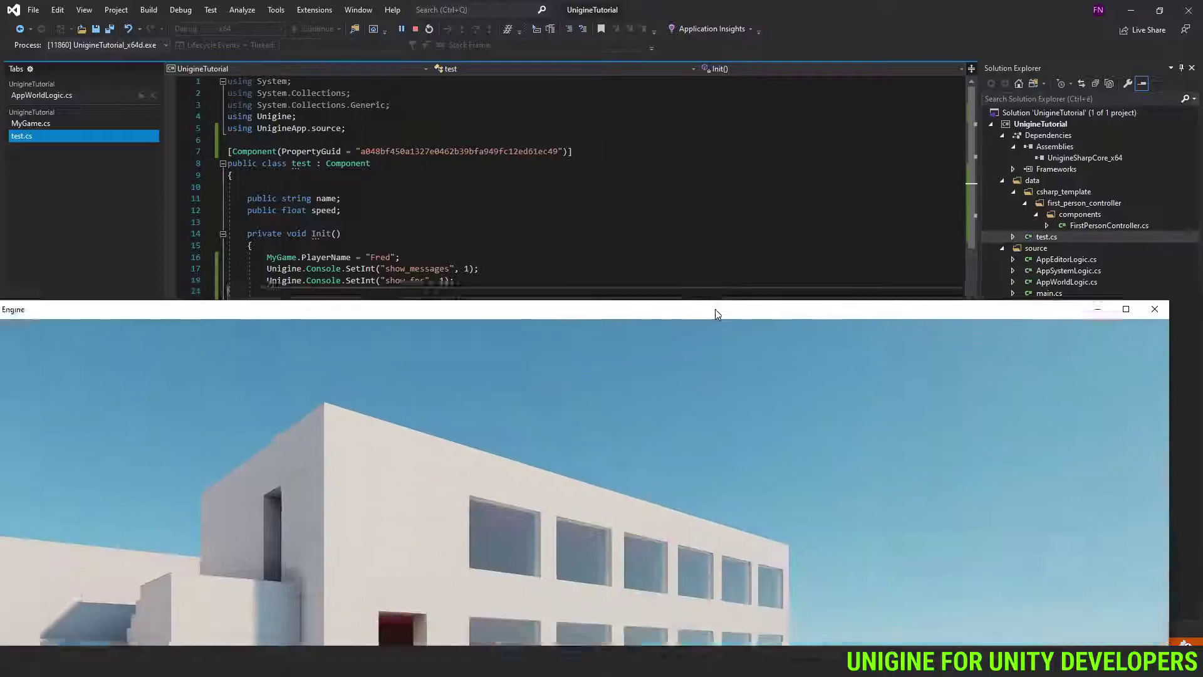
Maximize and restore the engine window, look around the world, then close it
drag(714, 311, 687, 8)
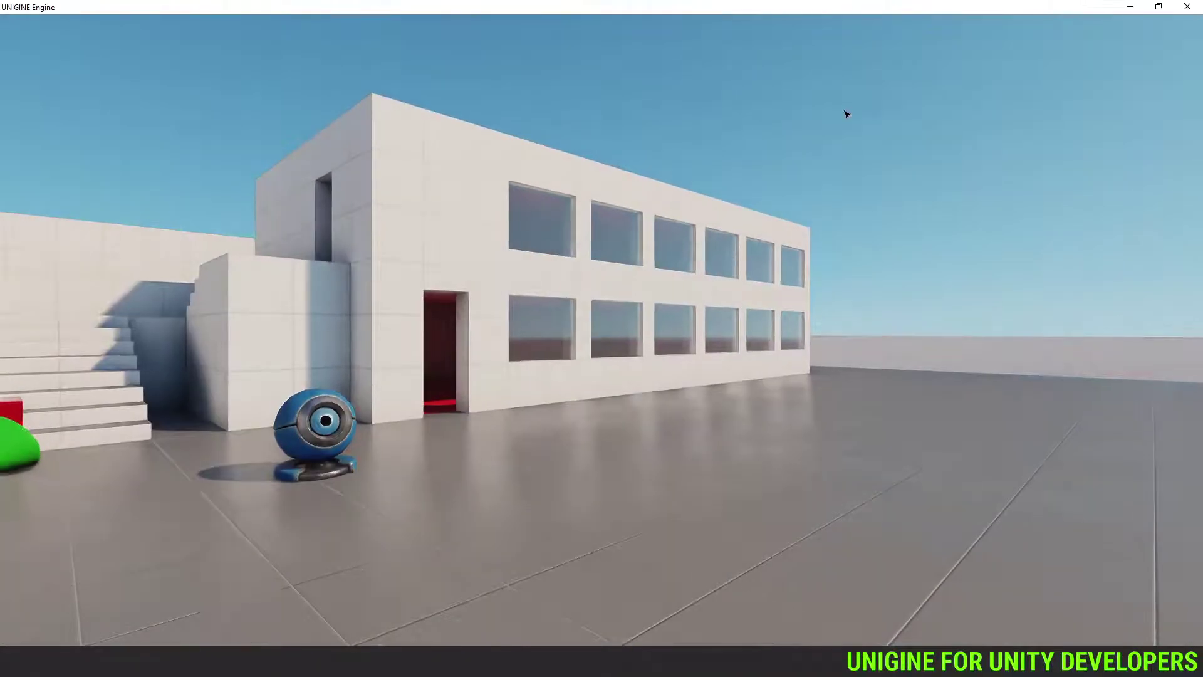
click(1158, 7)
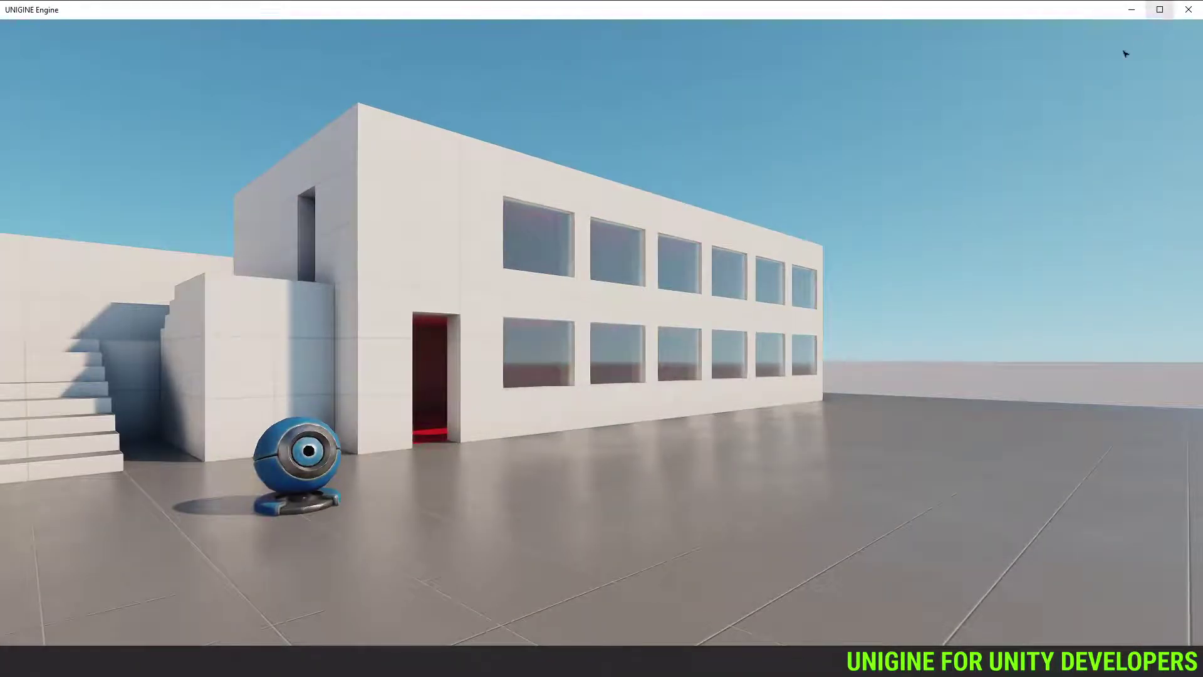
click(921, 209)
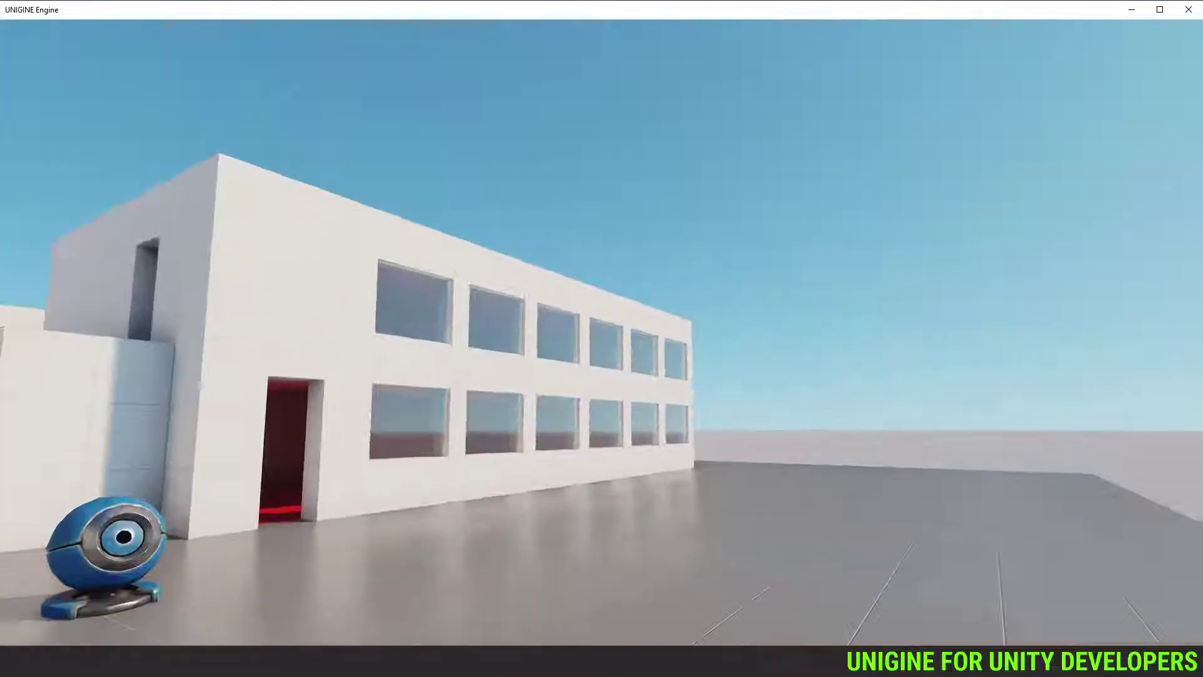
key(Escape)
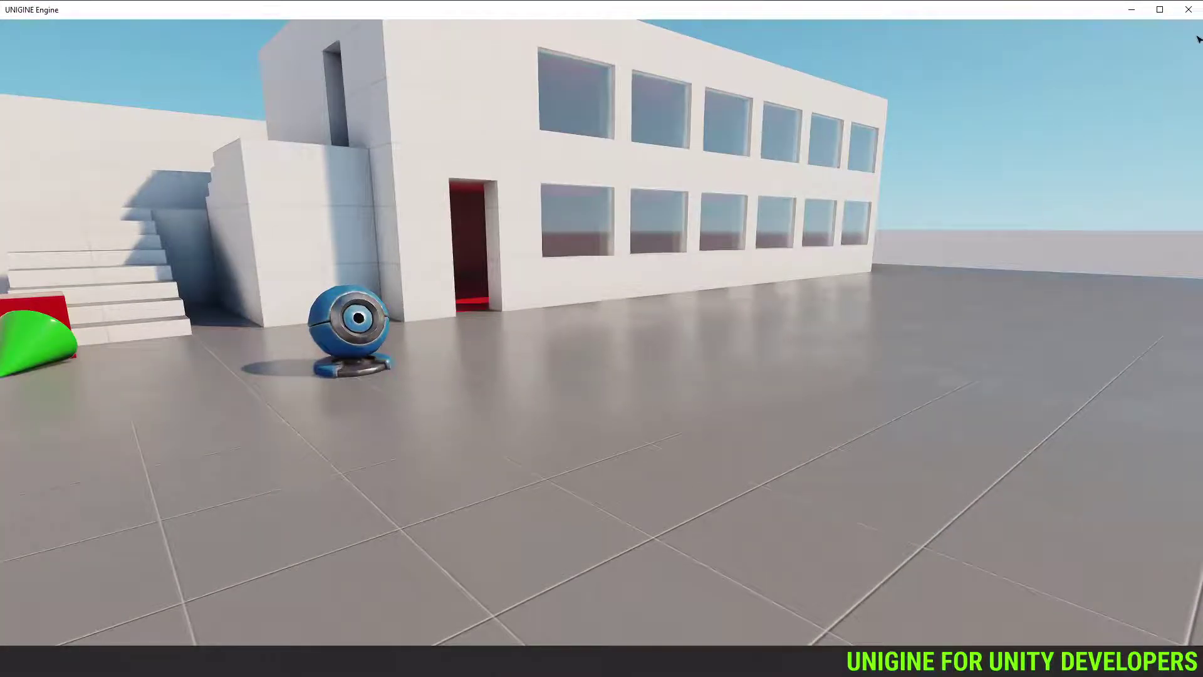
click(1189, 10)
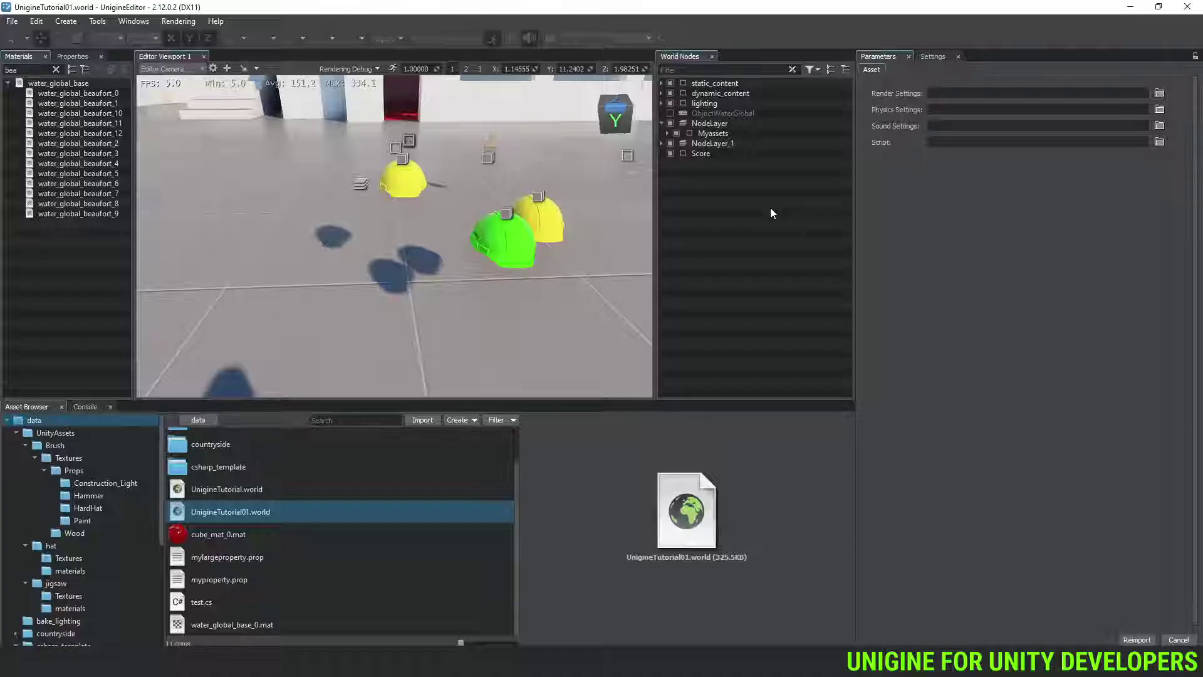
Return to the UNIGINE Editor and select Score to confirm its test.cs Name is still Fred
click(770, 208)
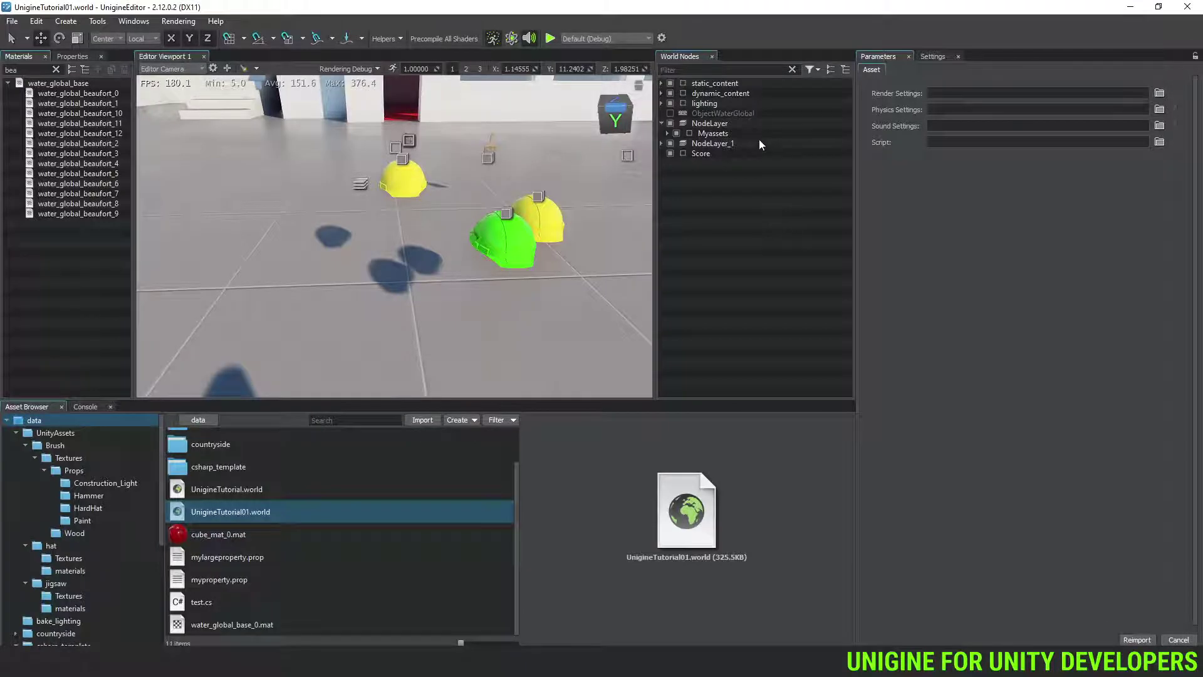
click(713, 153)
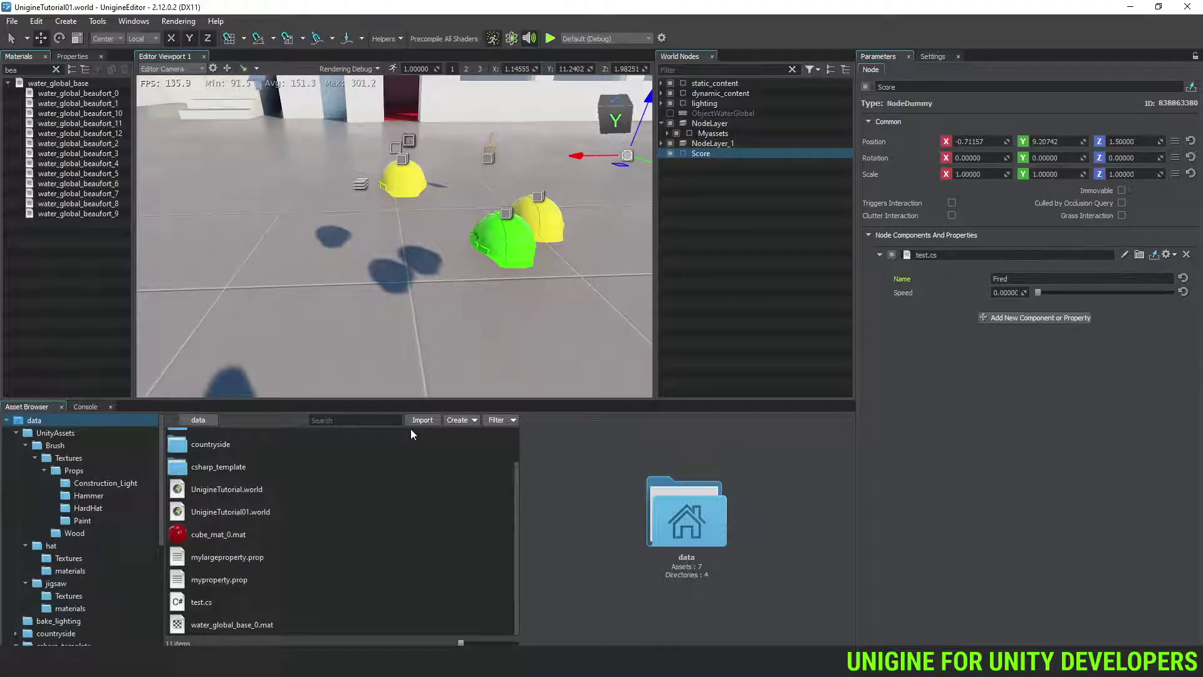
Reopen UnigineTutorial.world from File > Recent Worlds
click(12, 21)
mouse_move(39, 63)
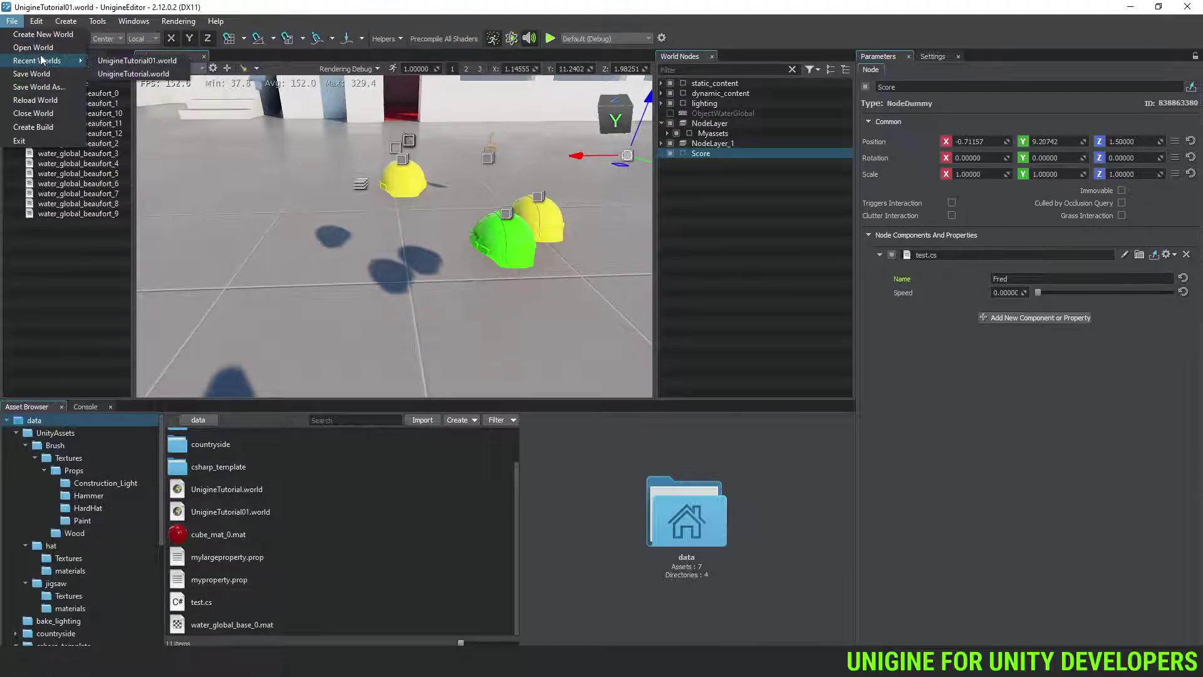
click(173, 75)
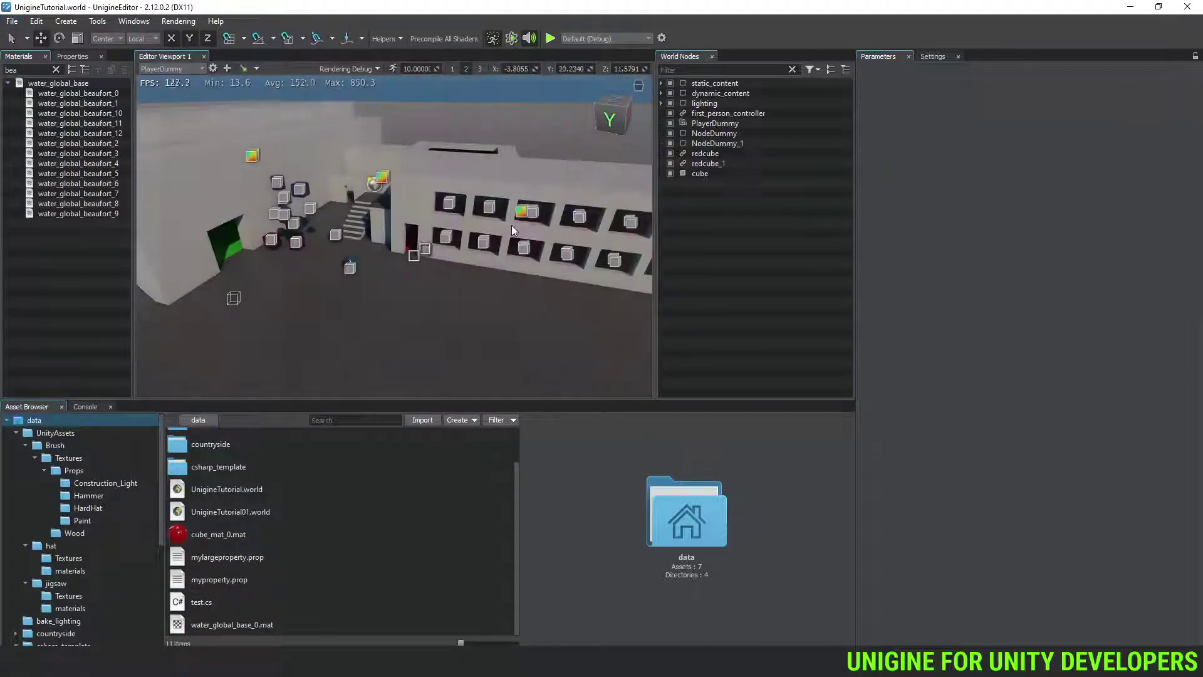
Review parameters of NodeDummy, NodeDummy_1, PlayerDummy and first_person_controller, ending on NodeDummy_1
click(722, 137)
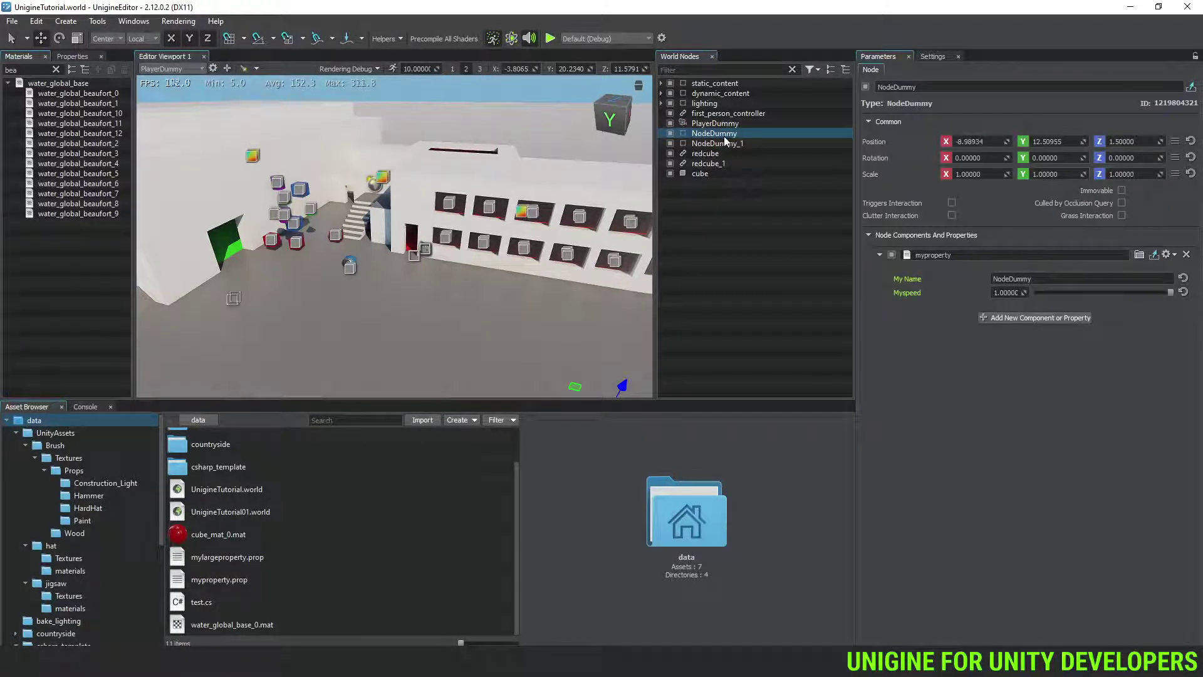
click(730, 145)
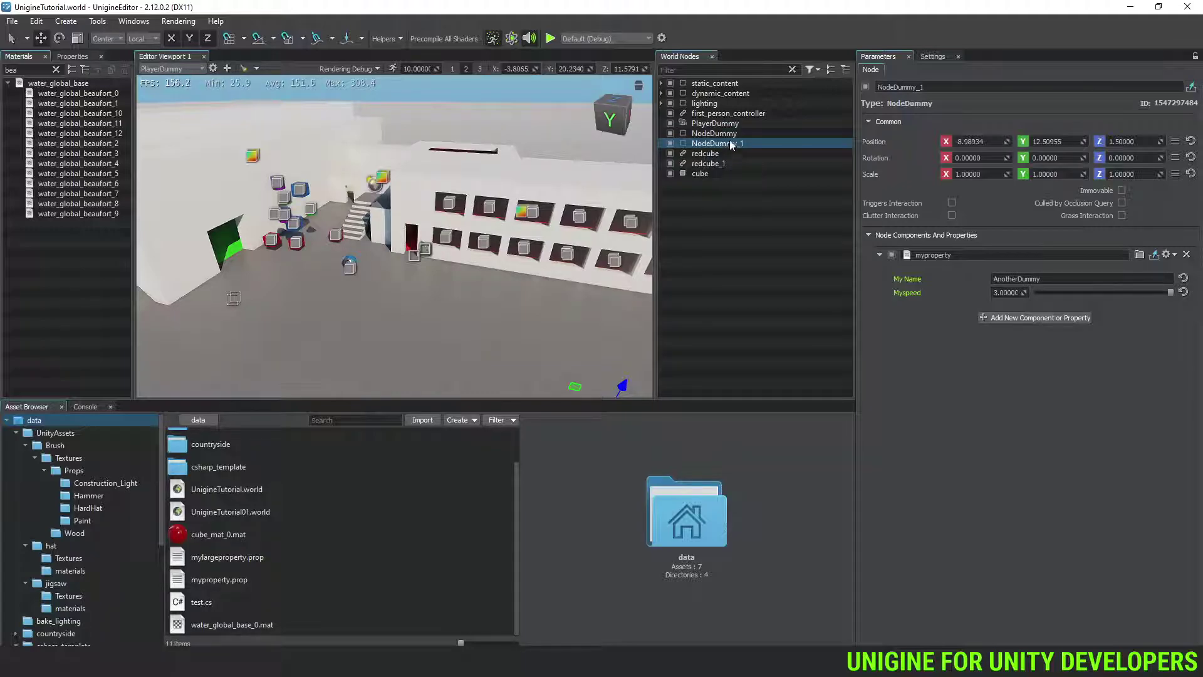
click(732, 125)
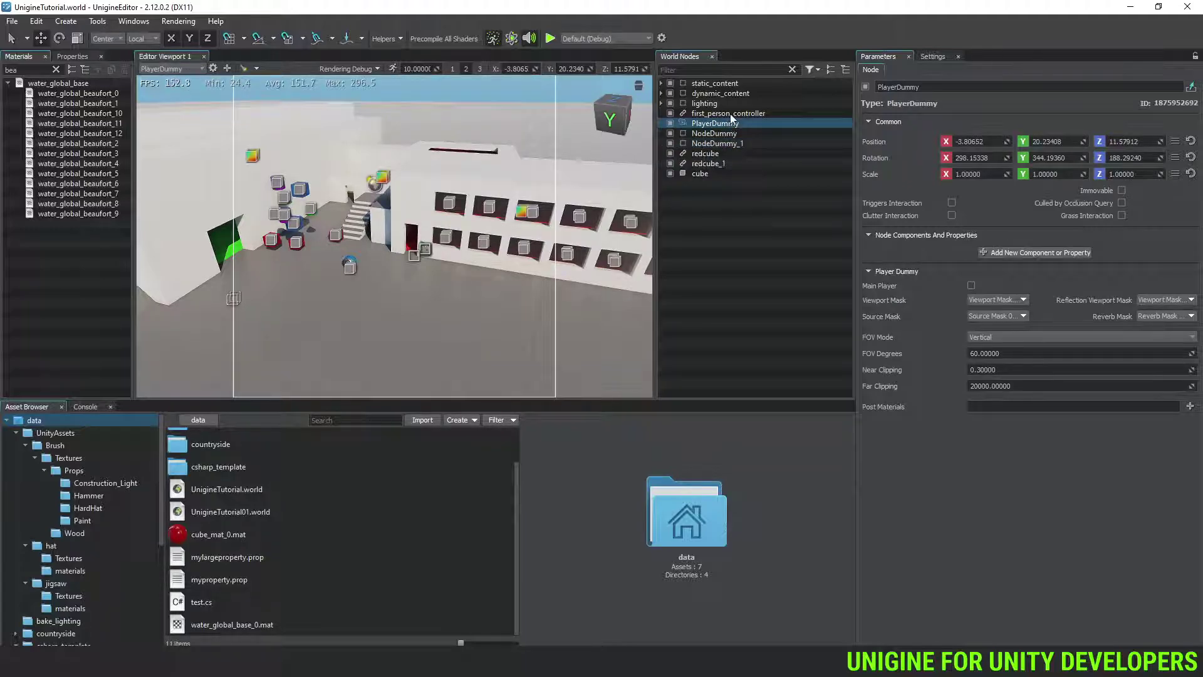
click(732, 115)
click(733, 144)
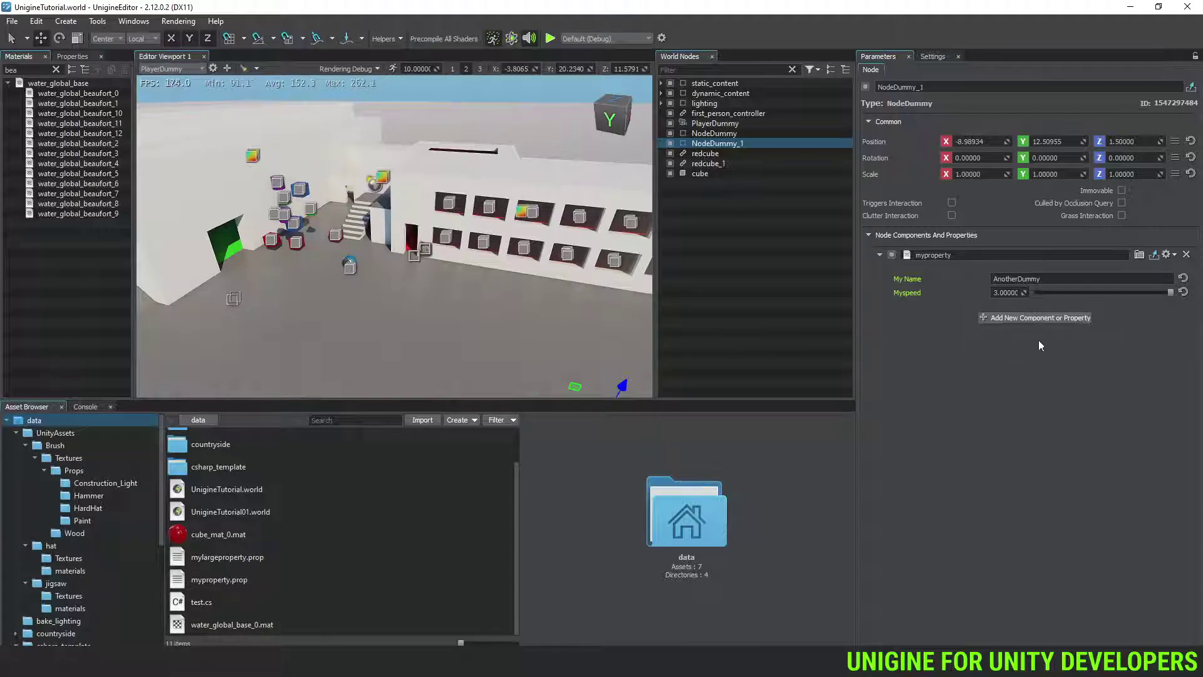
Add a new empty component slot to NodeDummy_1 and drop test.cs into it
click(1029, 318)
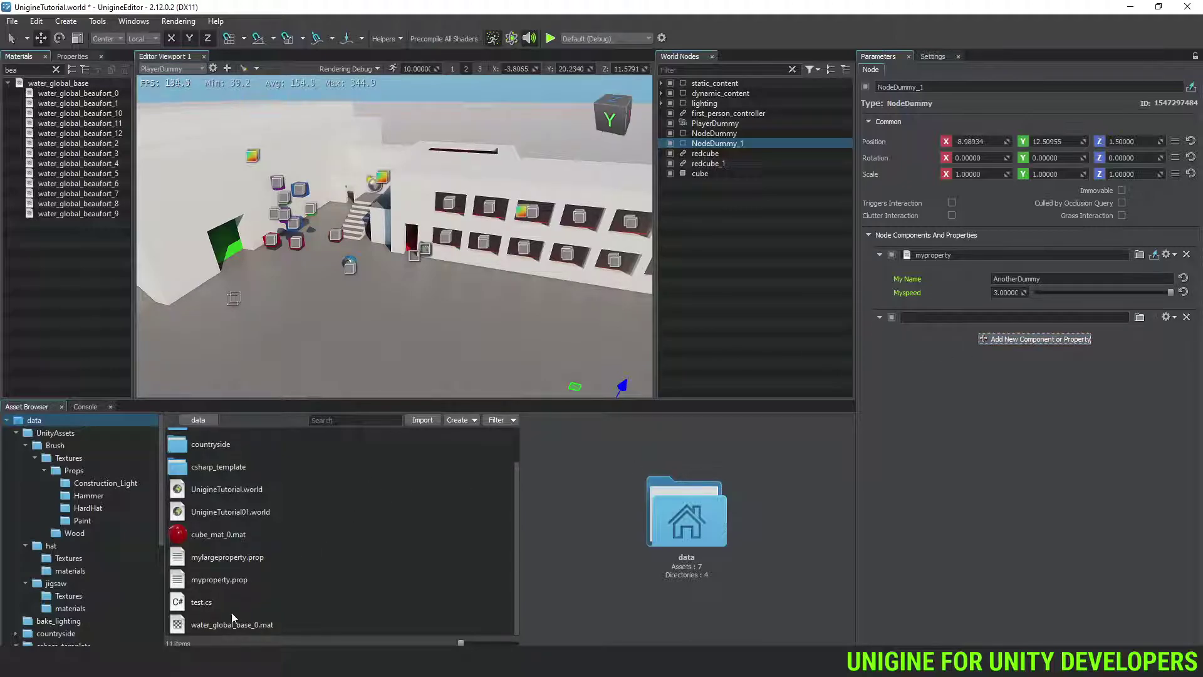
drag(204, 606, 1031, 321)
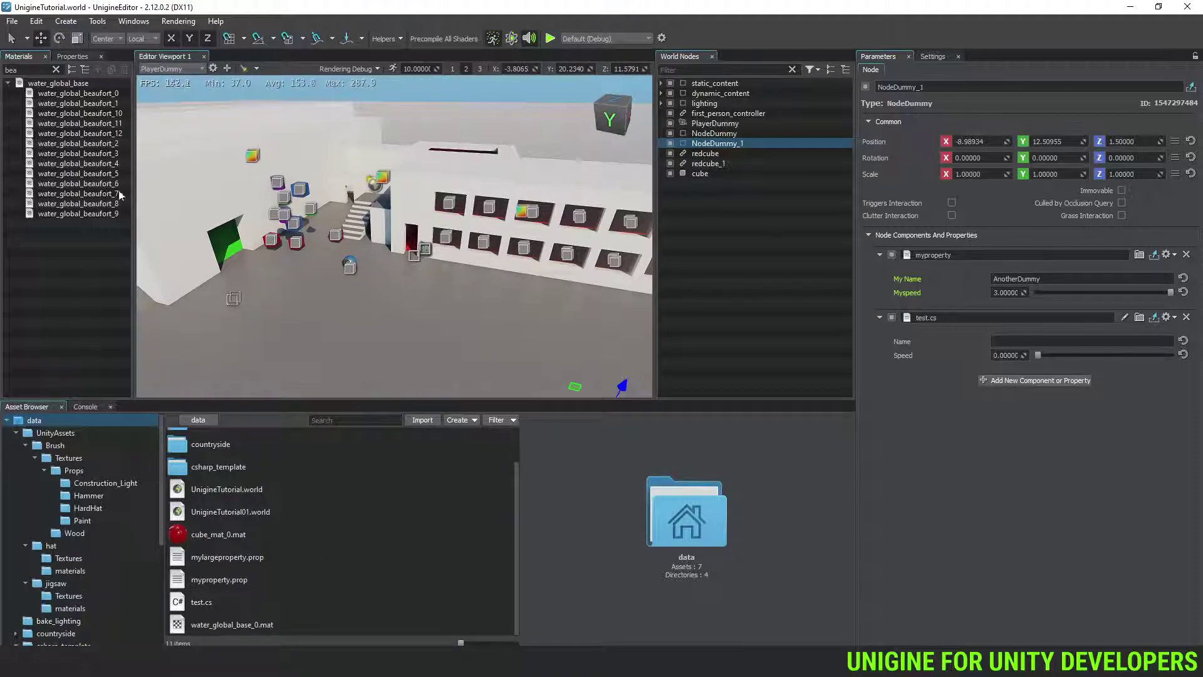
Select UnigineTutorial01.world and view its name with F2, then click away
click(241, 512)
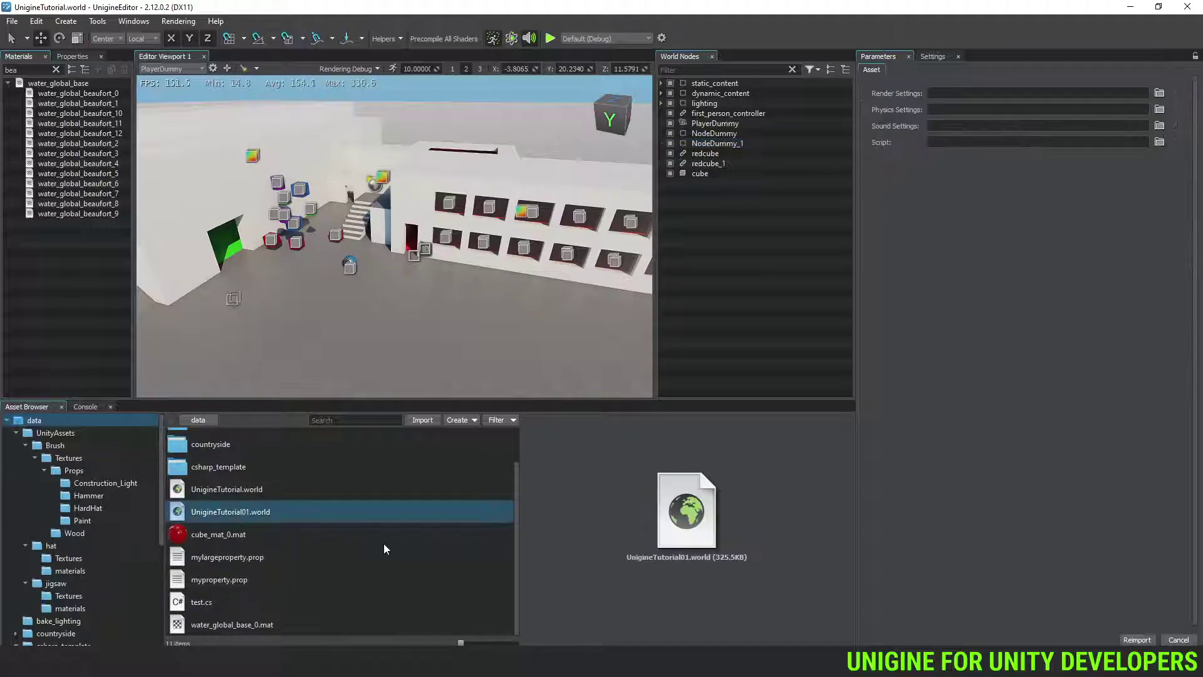
key(F2)
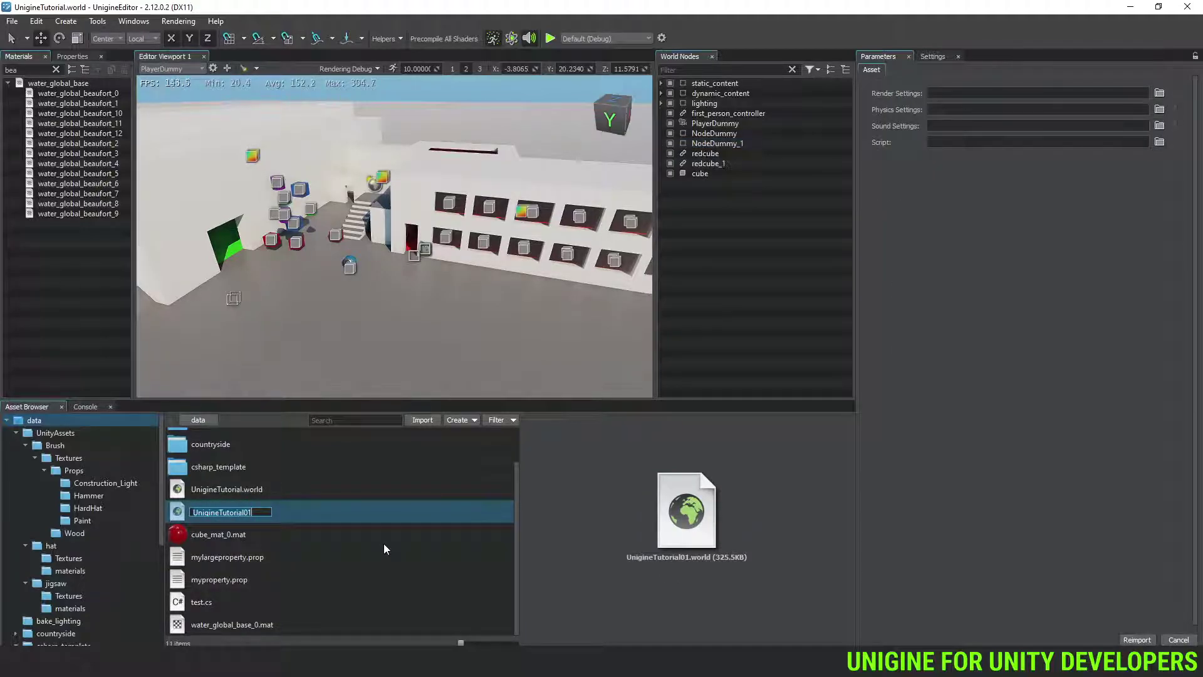
click(384, 543)
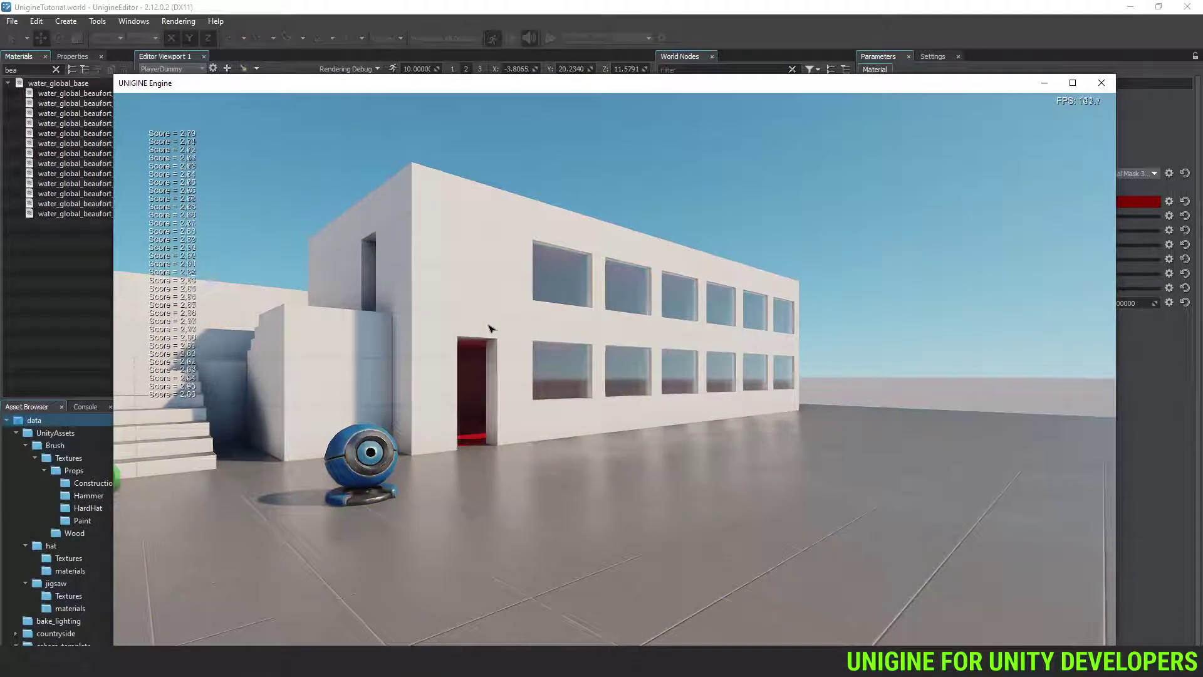
Load UnigineTutorial01 through the console command world_load UnigineTutorial01, then hide the console
key(grave)
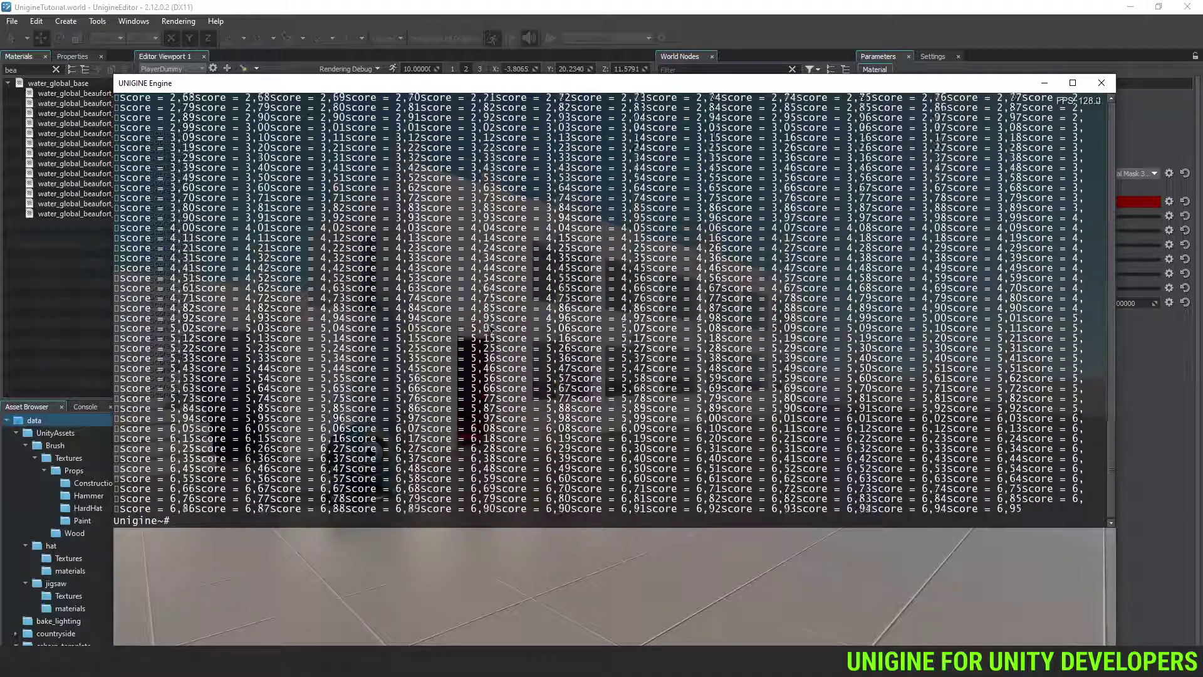
text(world)
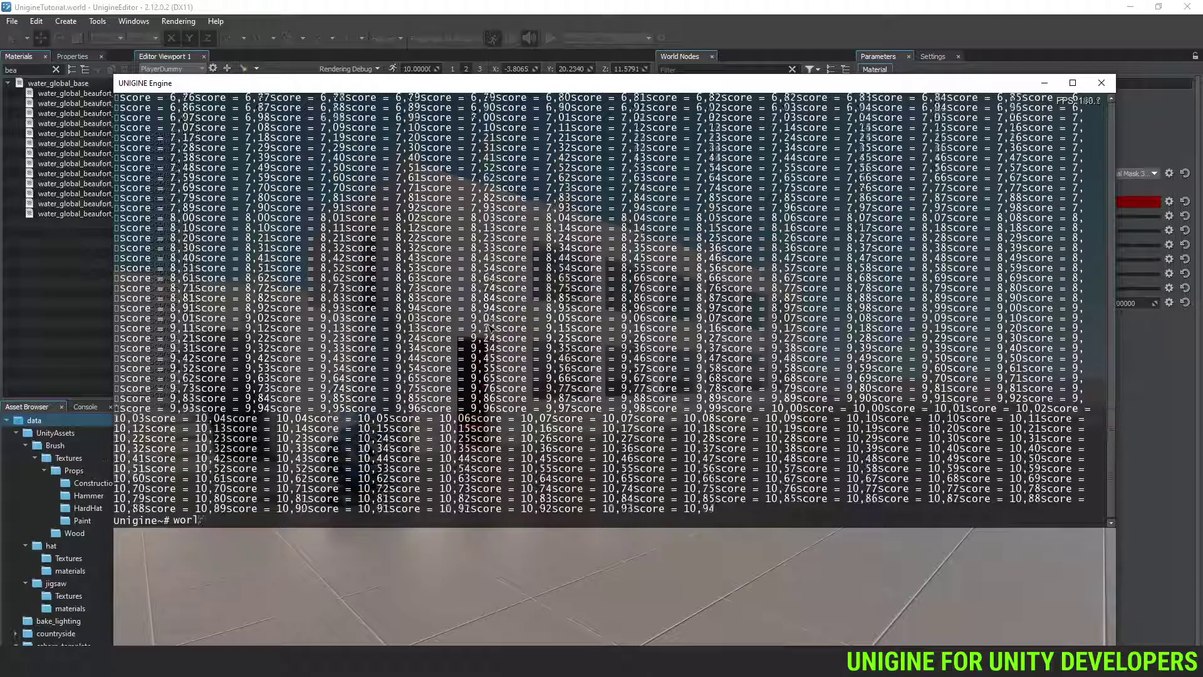
key(BackSpace)
key(BackSpace)
key(BackSpace)
key(BackSpace)
key(BackSpace)
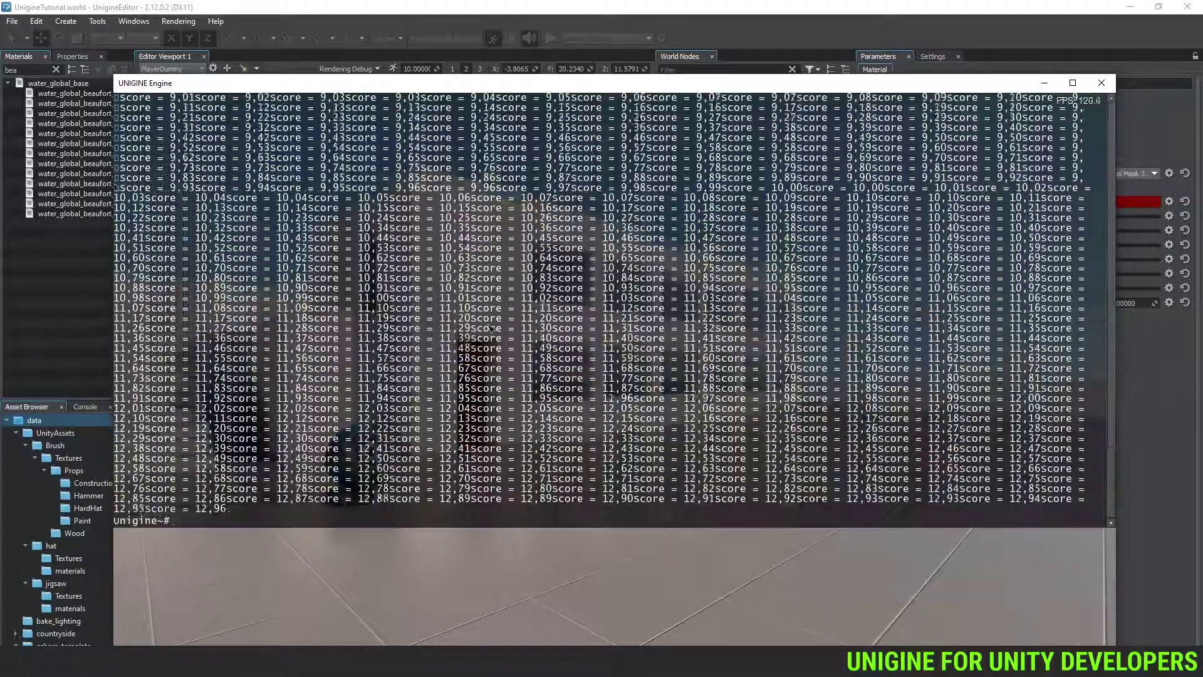
text(consol)
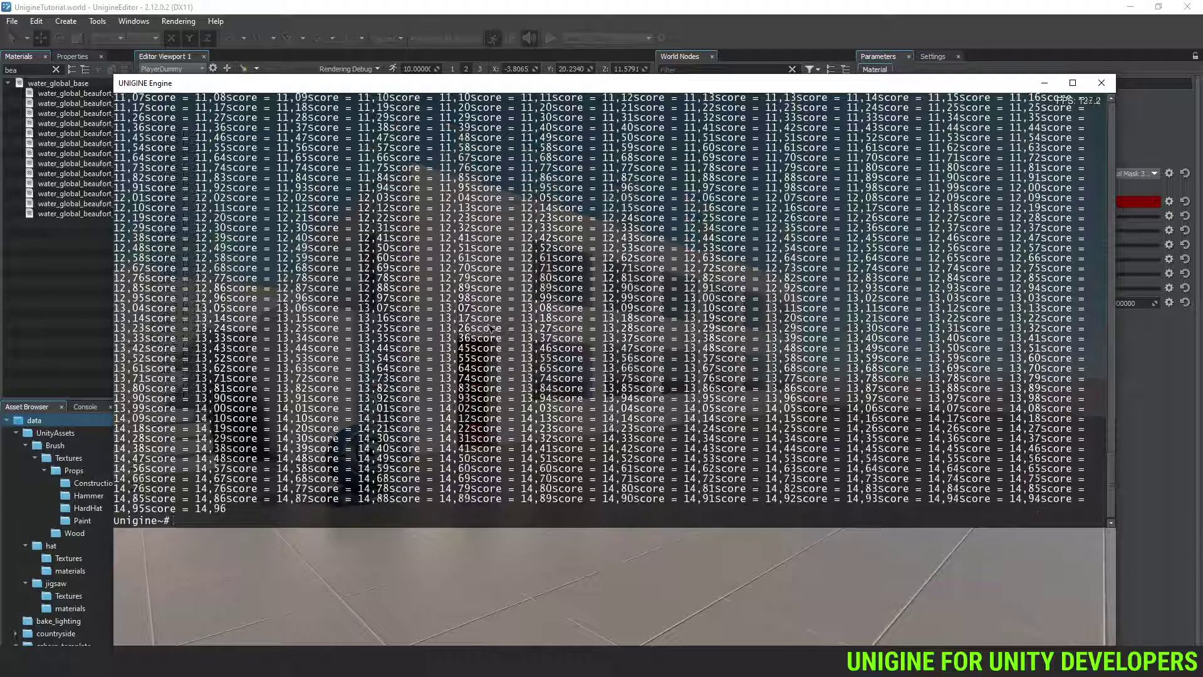
text(e)
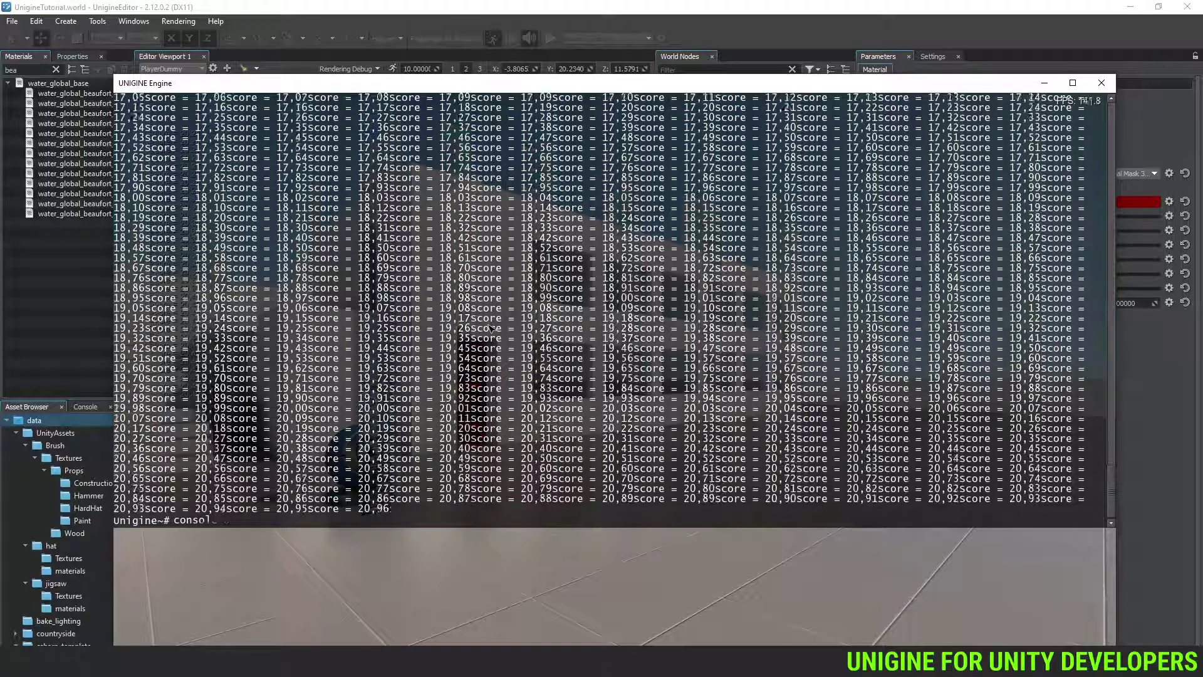
key(BackSpace)
key(BackSpace)
key(BackSpace)
key(BackSpace)
key(BackSpace)
text(w)
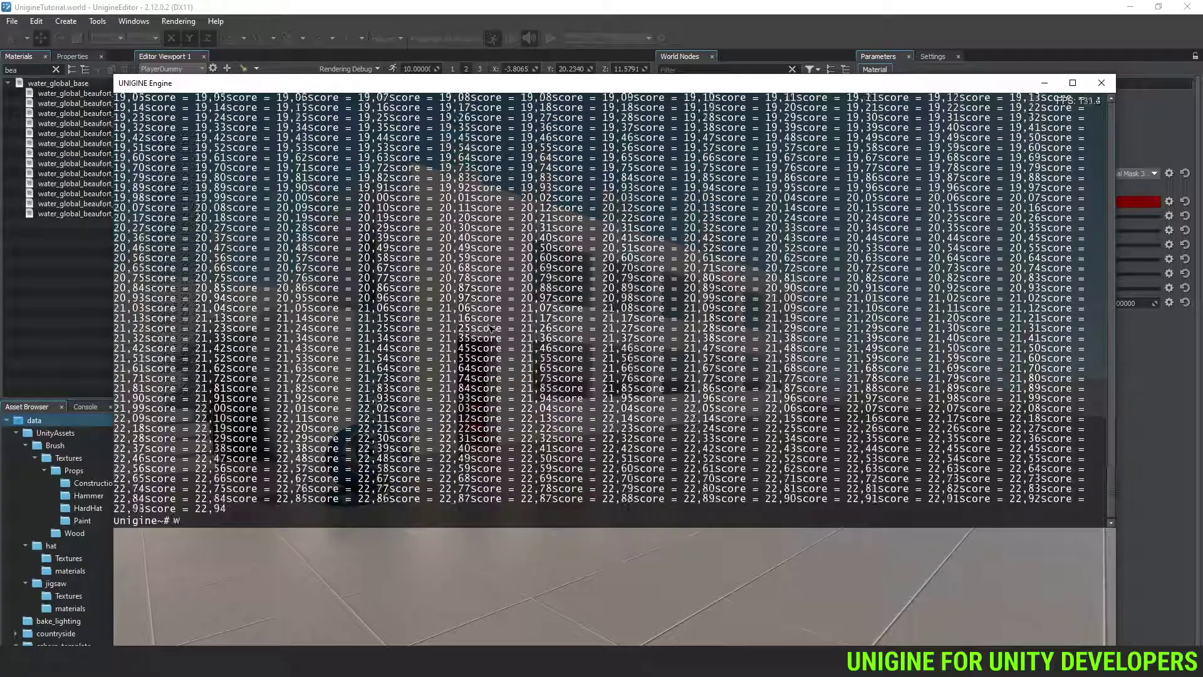
text(orld)
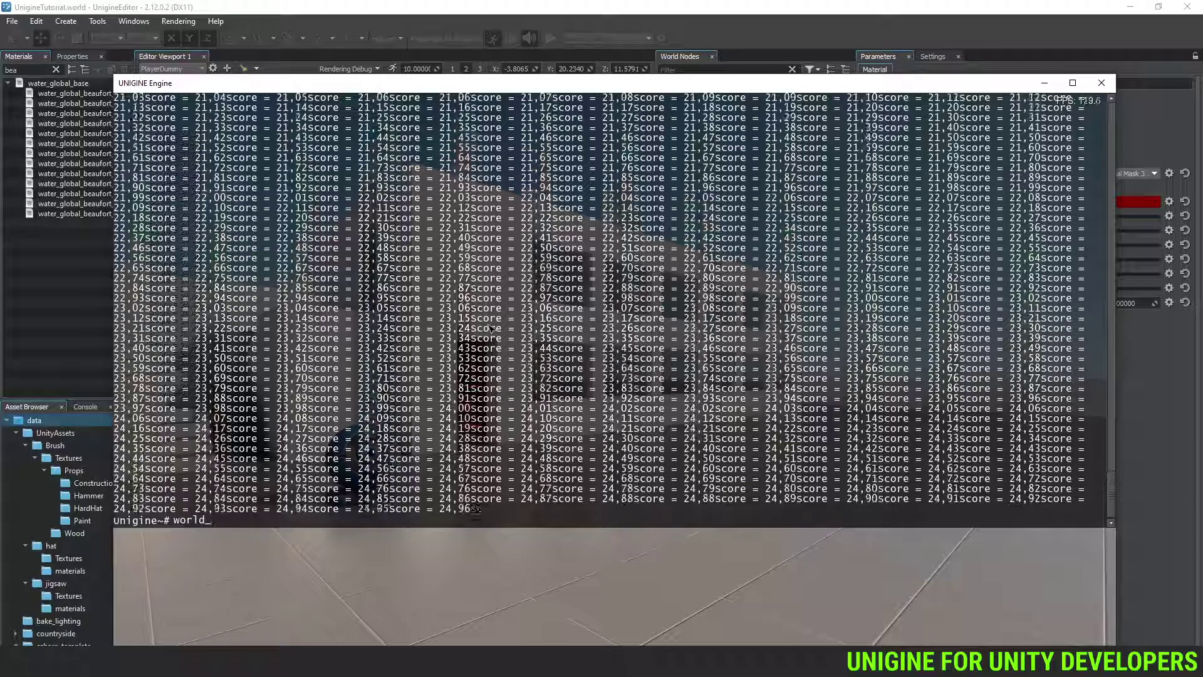
text(_load UnigineTutorial01)
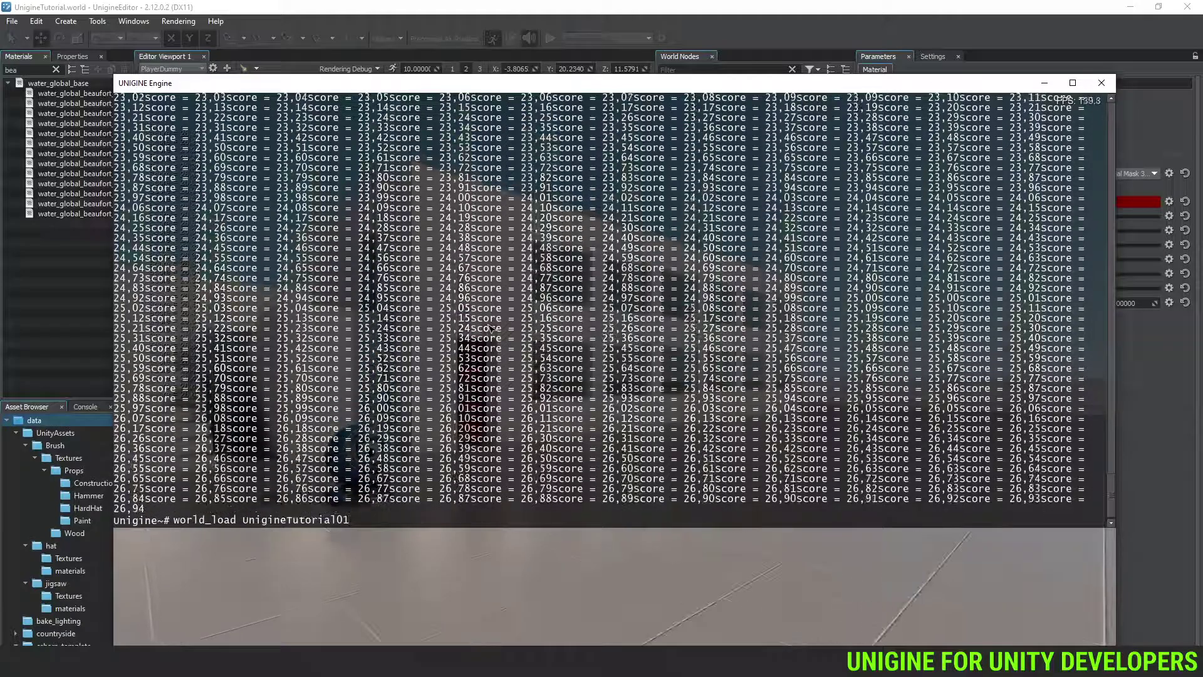
key(Return)
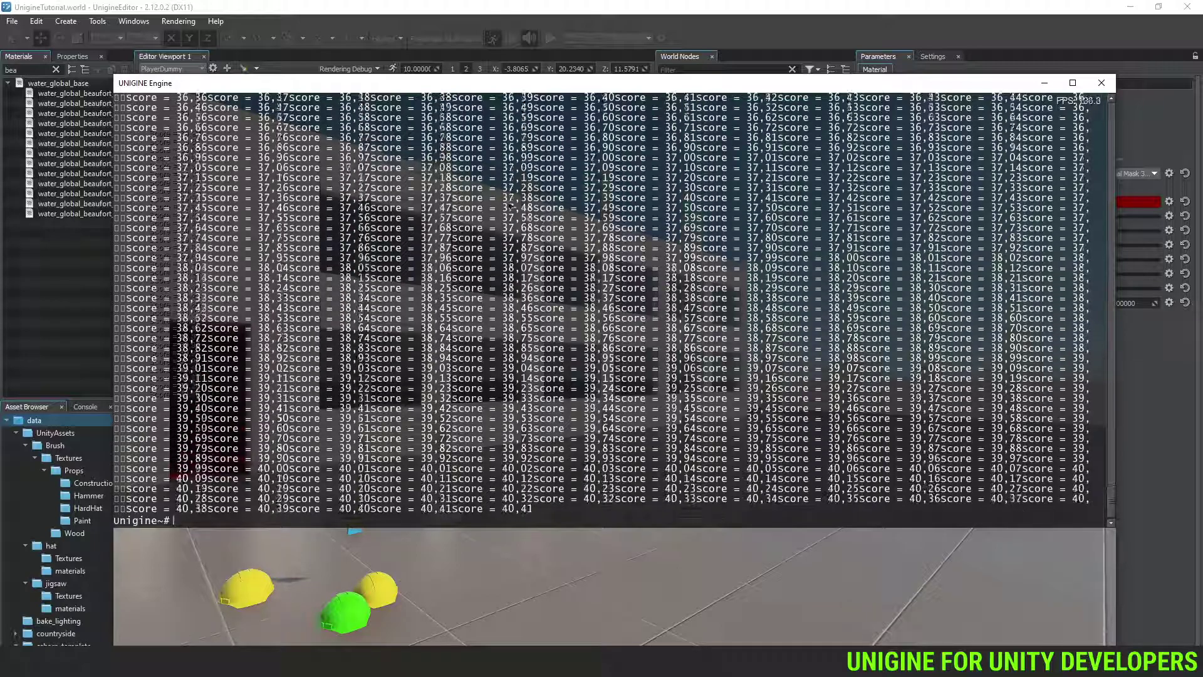
key(grave)
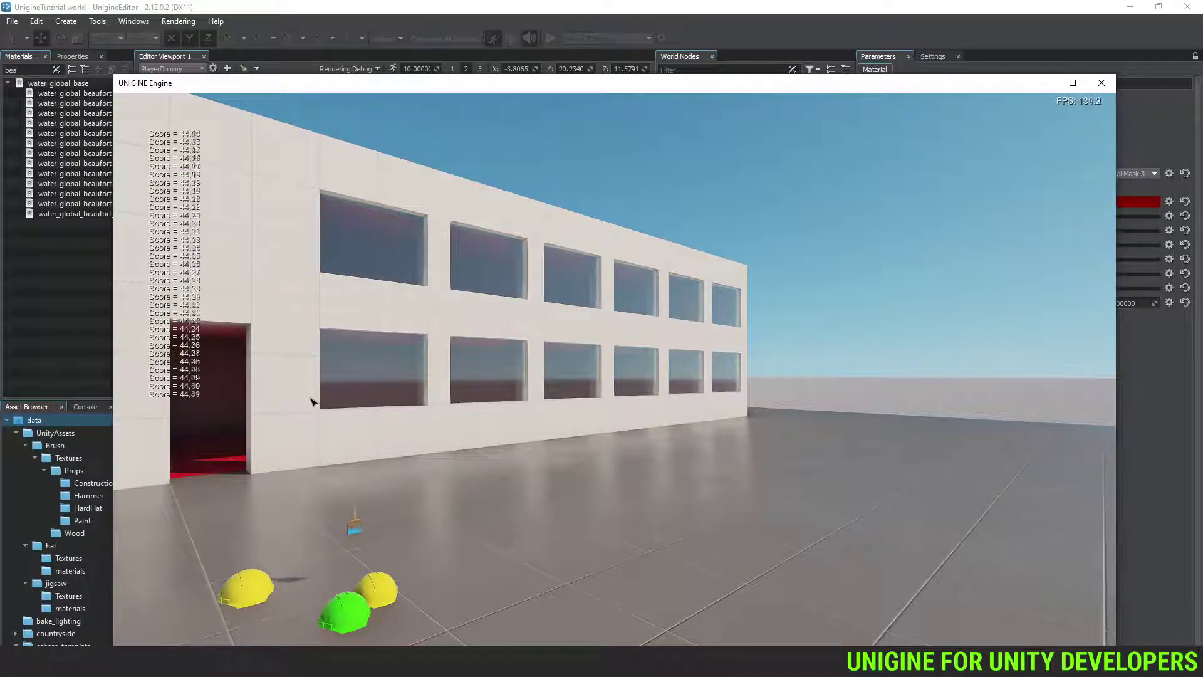
Close the running UNIGINE Engine window and switch to Visual Studio
click(1101, 82)
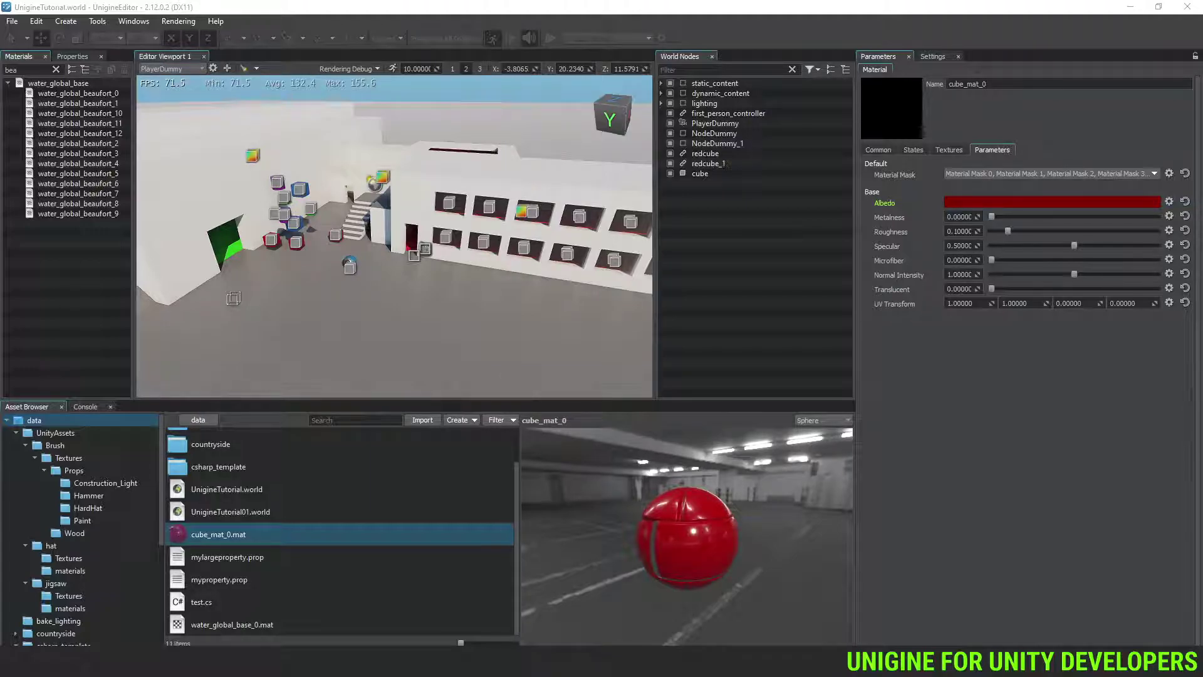
key(alt+Tab)
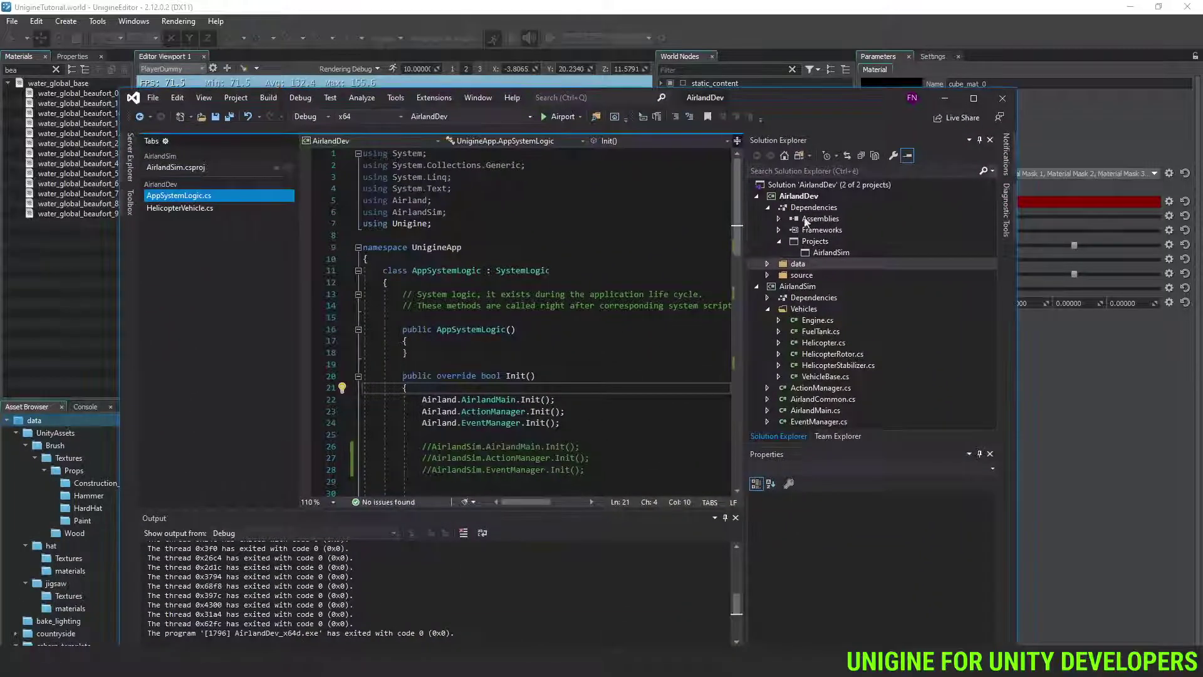
Maximize the Visual Studio window
click(973, 98)
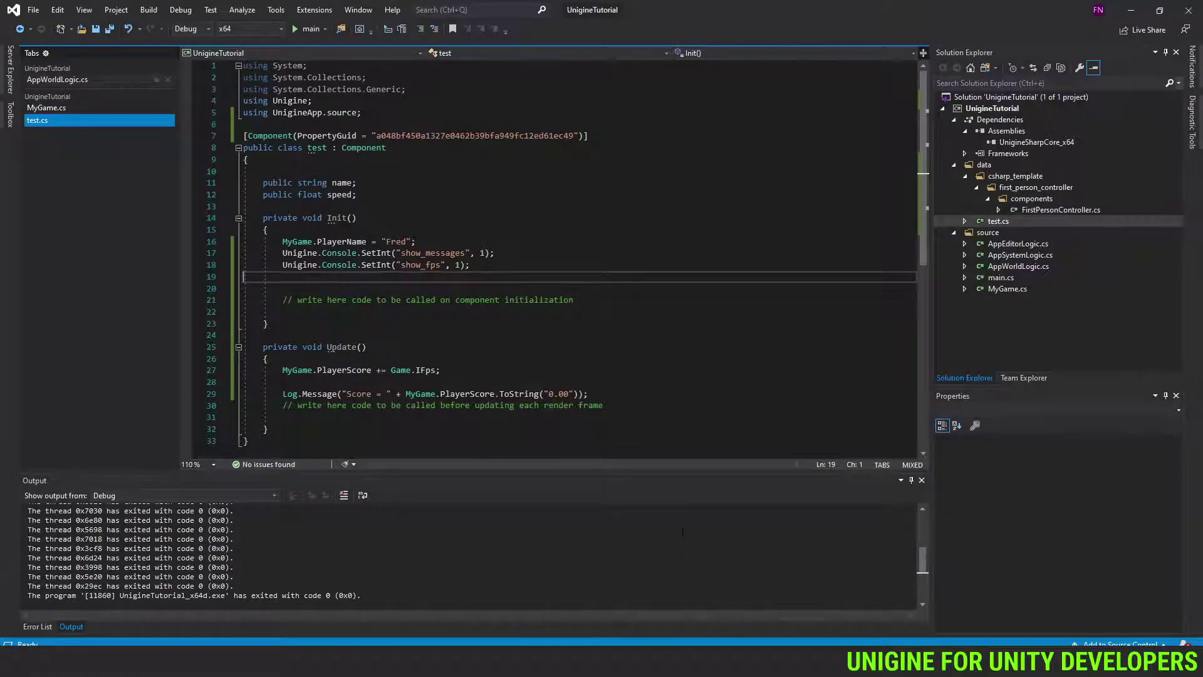
Review AppEditorLogic.cs, AppSystemLogic.cs and AppWorldLogic.cs, then switch to the AirlandDev solution window
click(1032, 243)
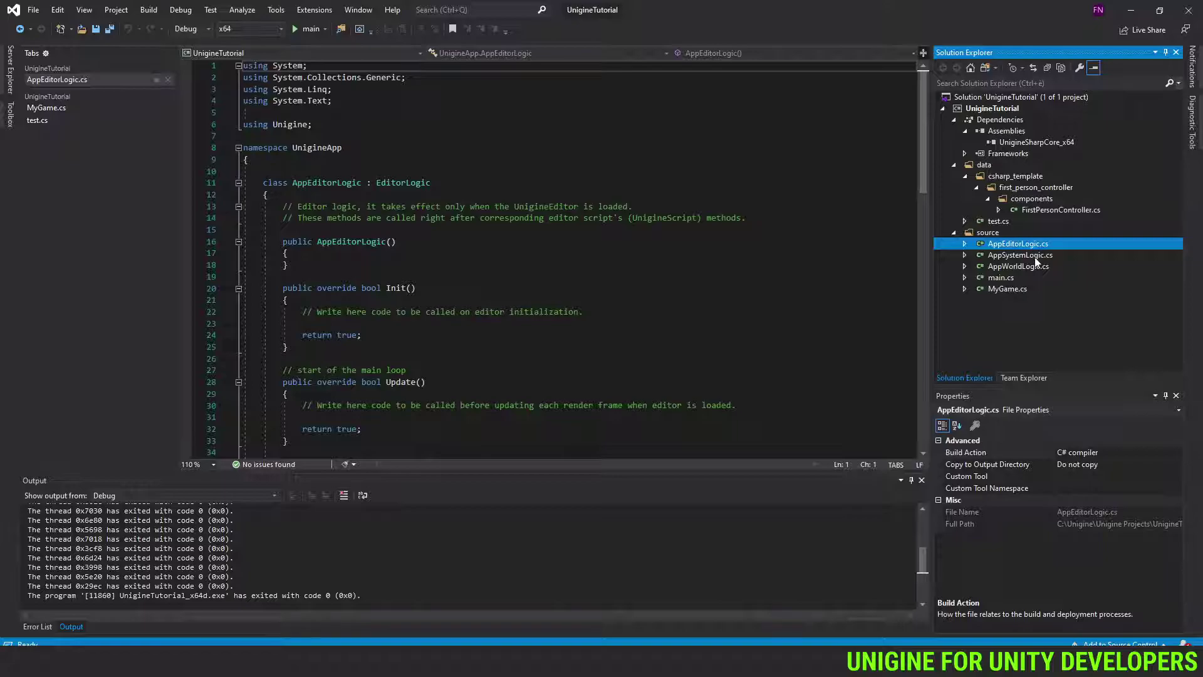
click(1034, 256)
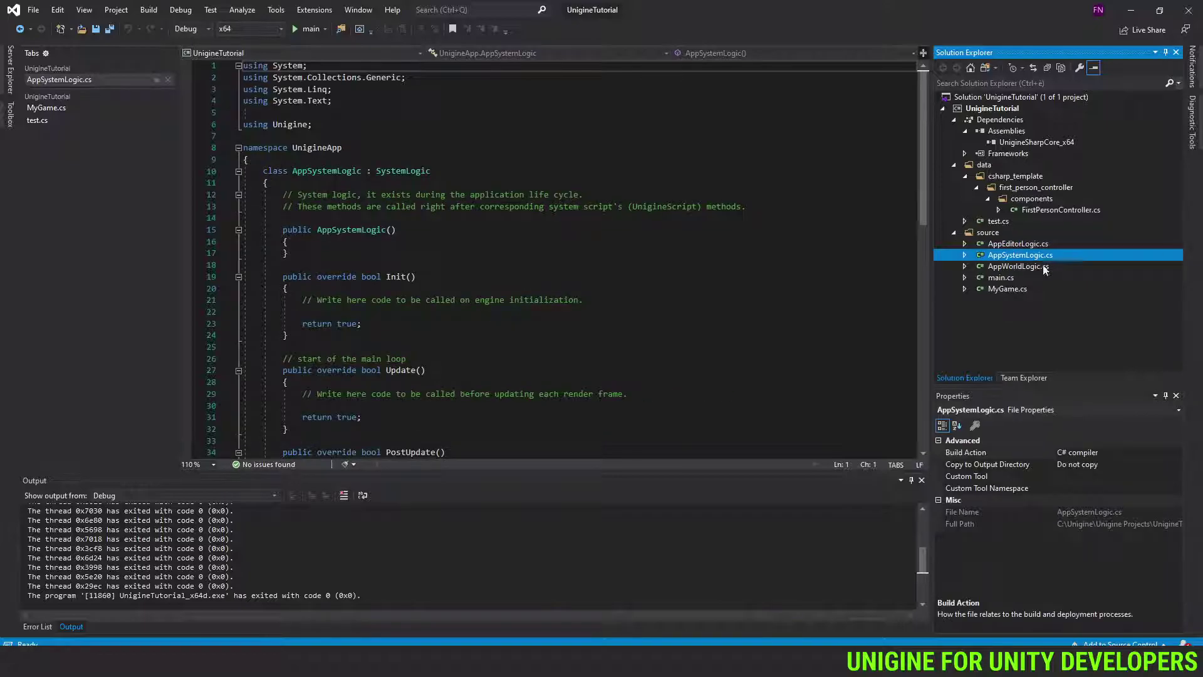
click(1038, 245)
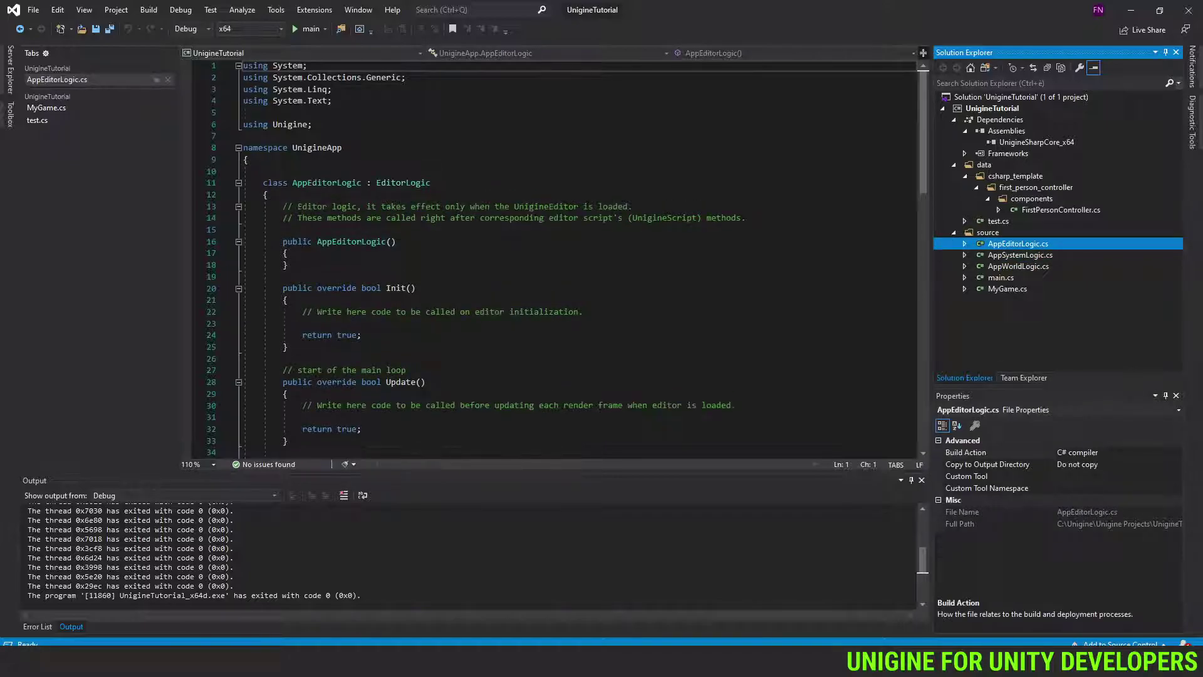
click(1042, 256)
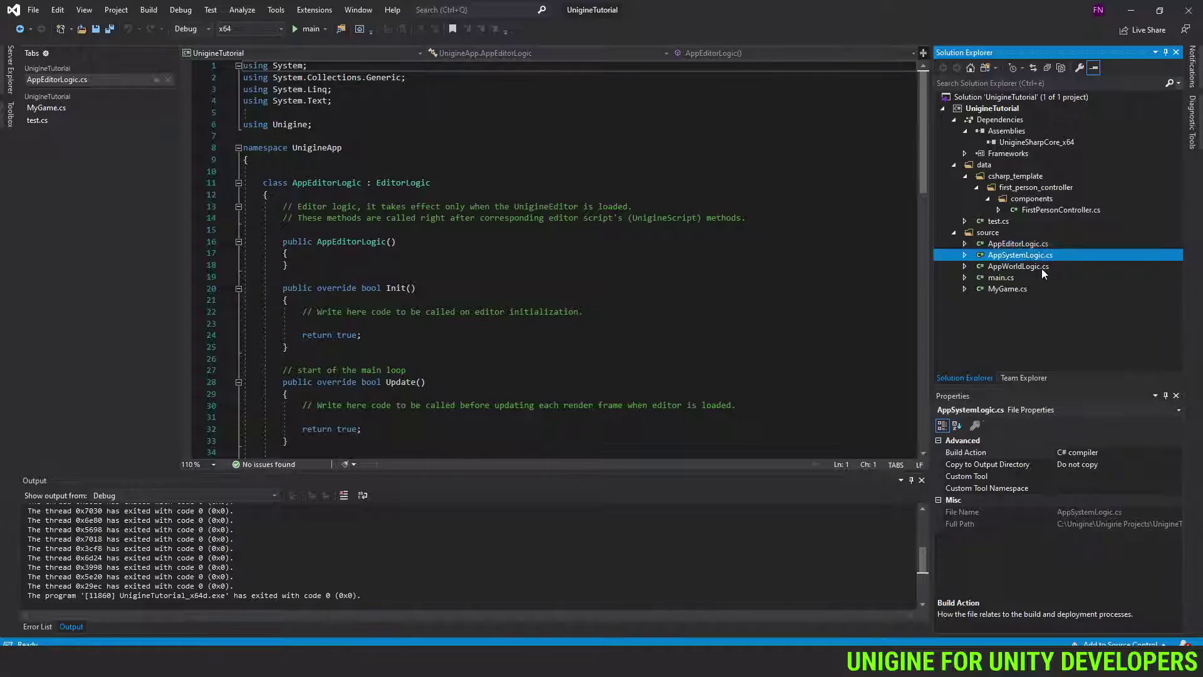
click(1039, 267)
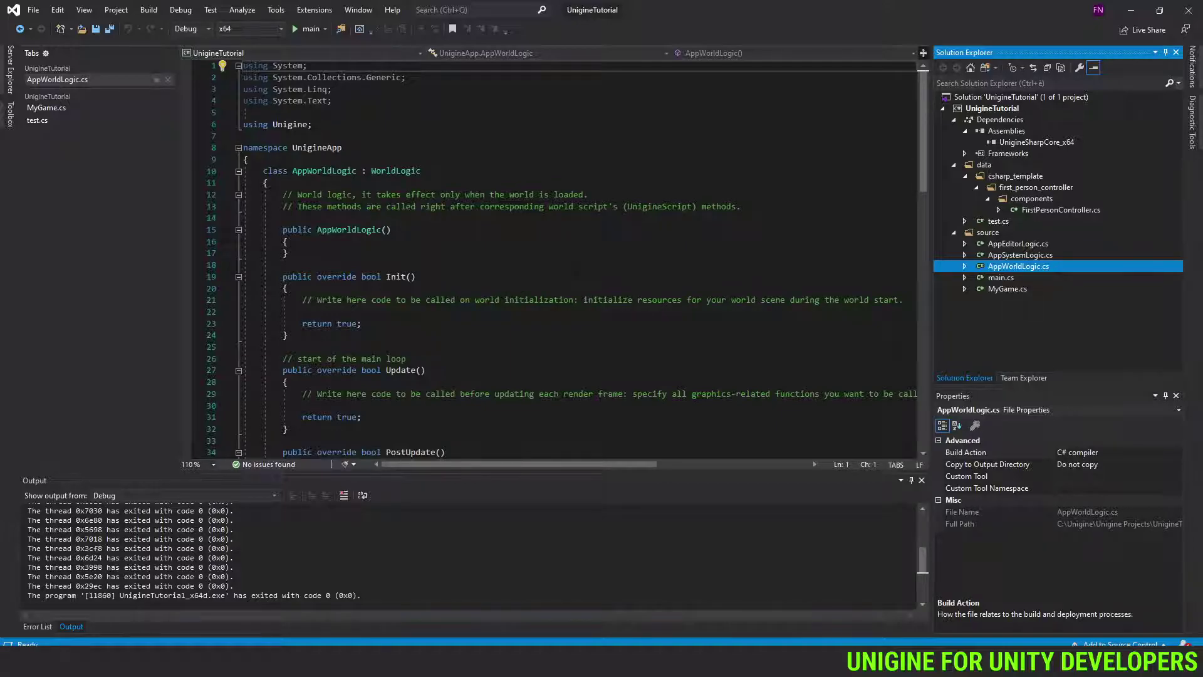
key(alt+Tab)
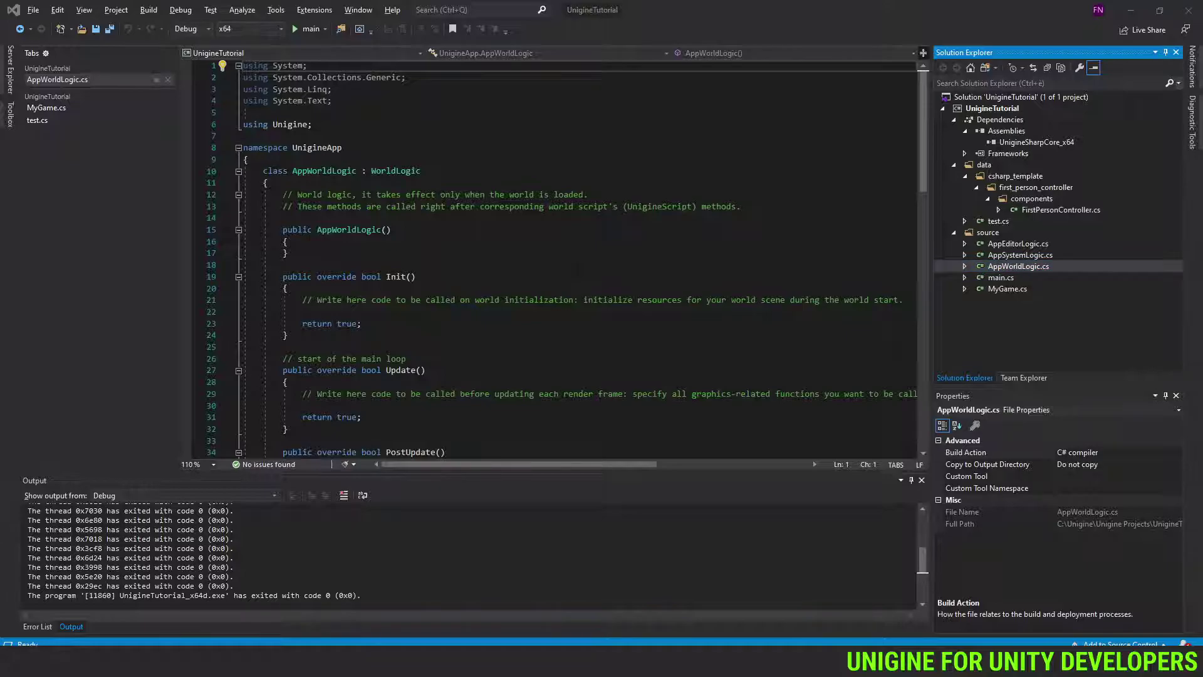
key(alt+Tab)
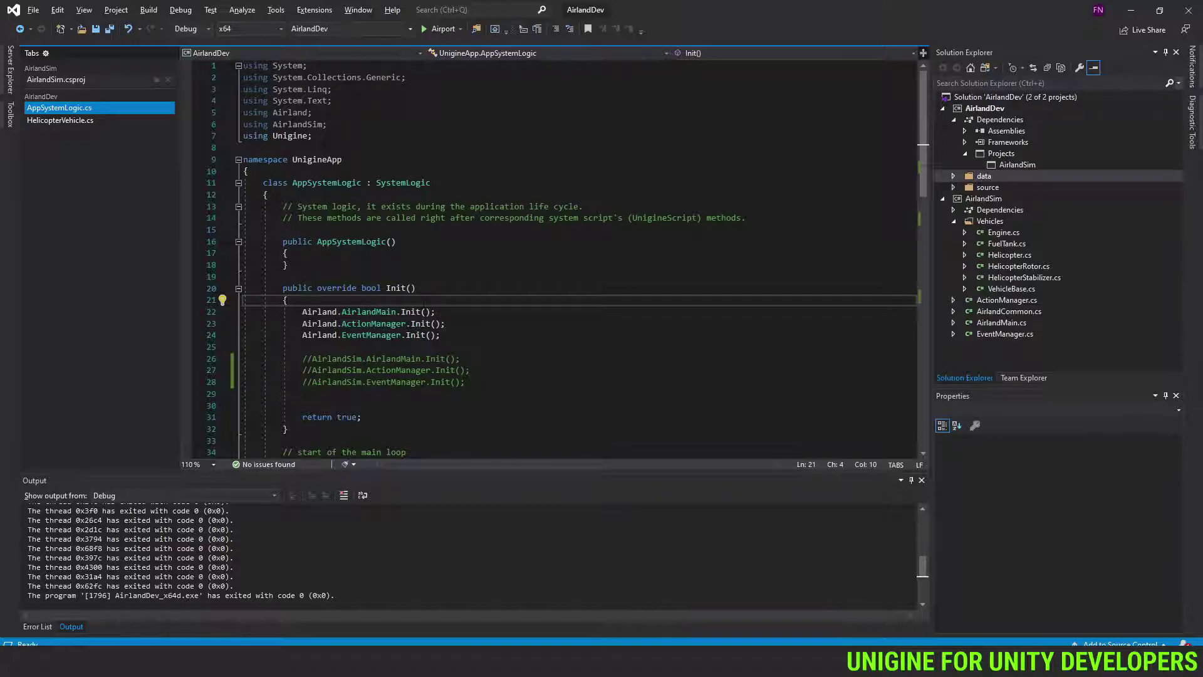
Go to the definition of AirlandMain from AppSystemLogic.cs line 22 and read AirlandMain.cs
scroll(461, 299, down, 2)
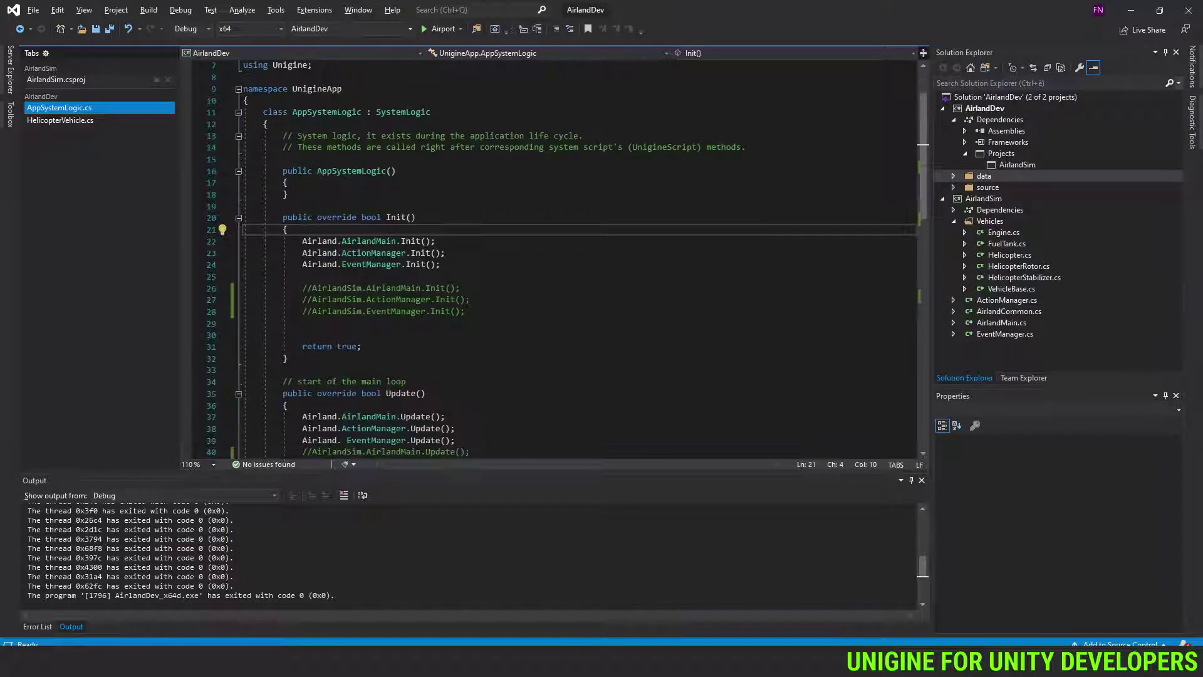
scroll(462, 298, down, 5)
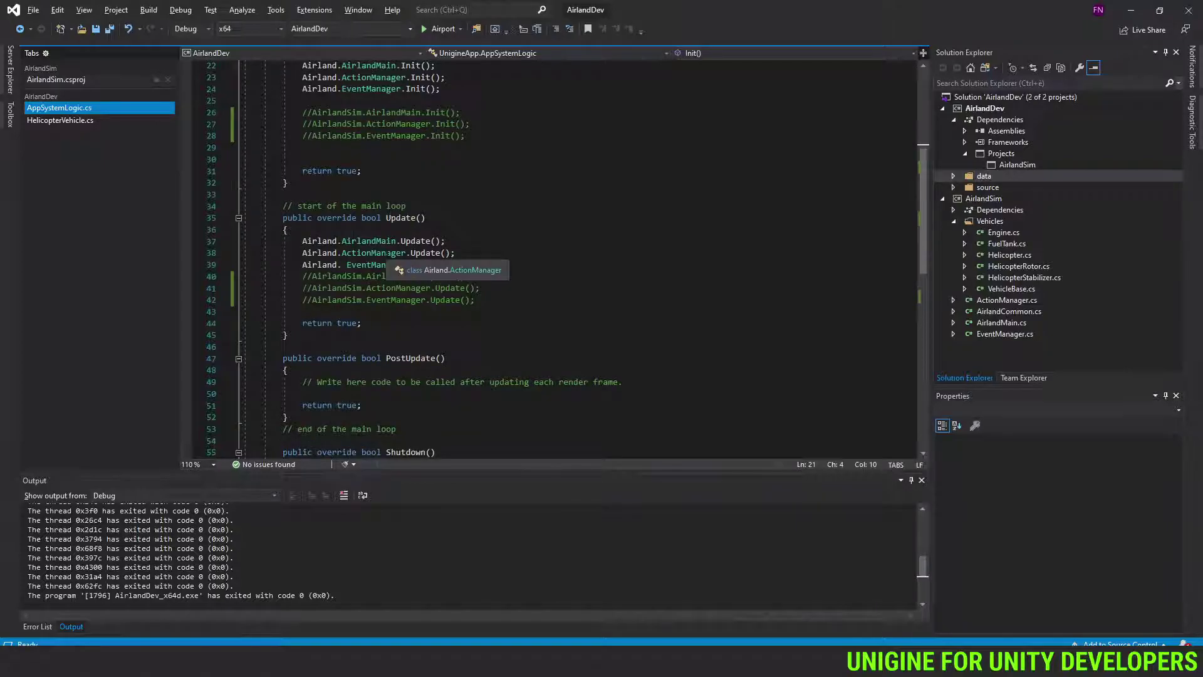
scroll(462, 299, down, 4)
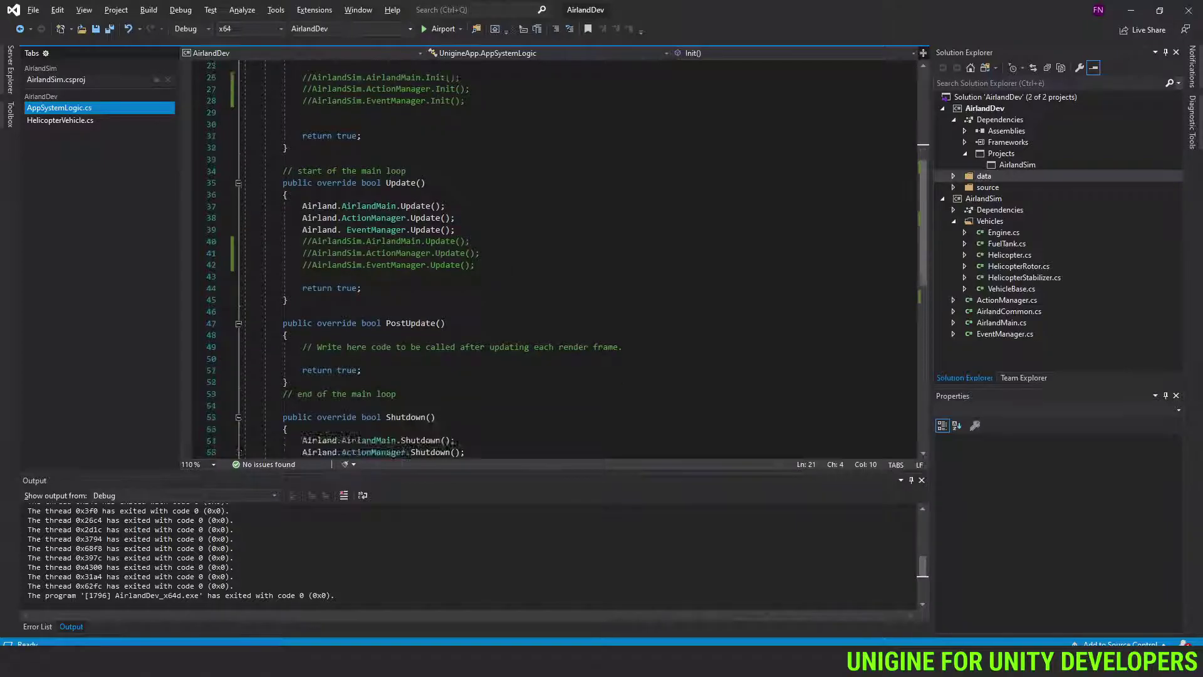
scroll(461, 299, up, 5)
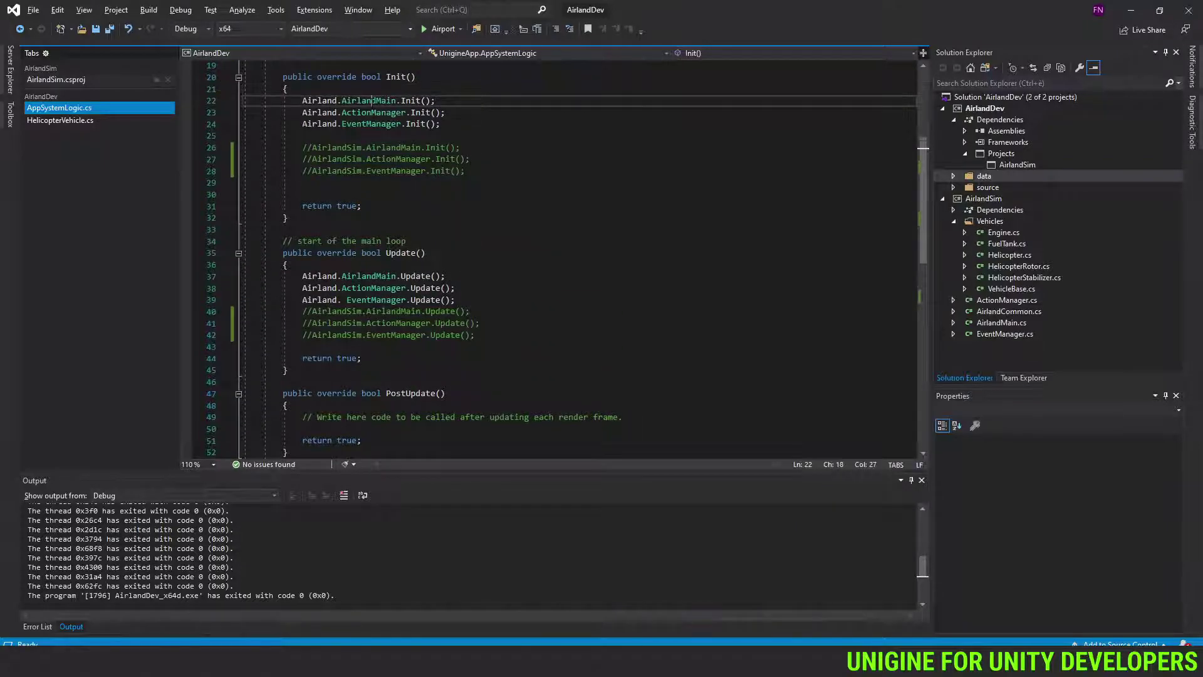
right_click(369, 101)
click(456, 171)
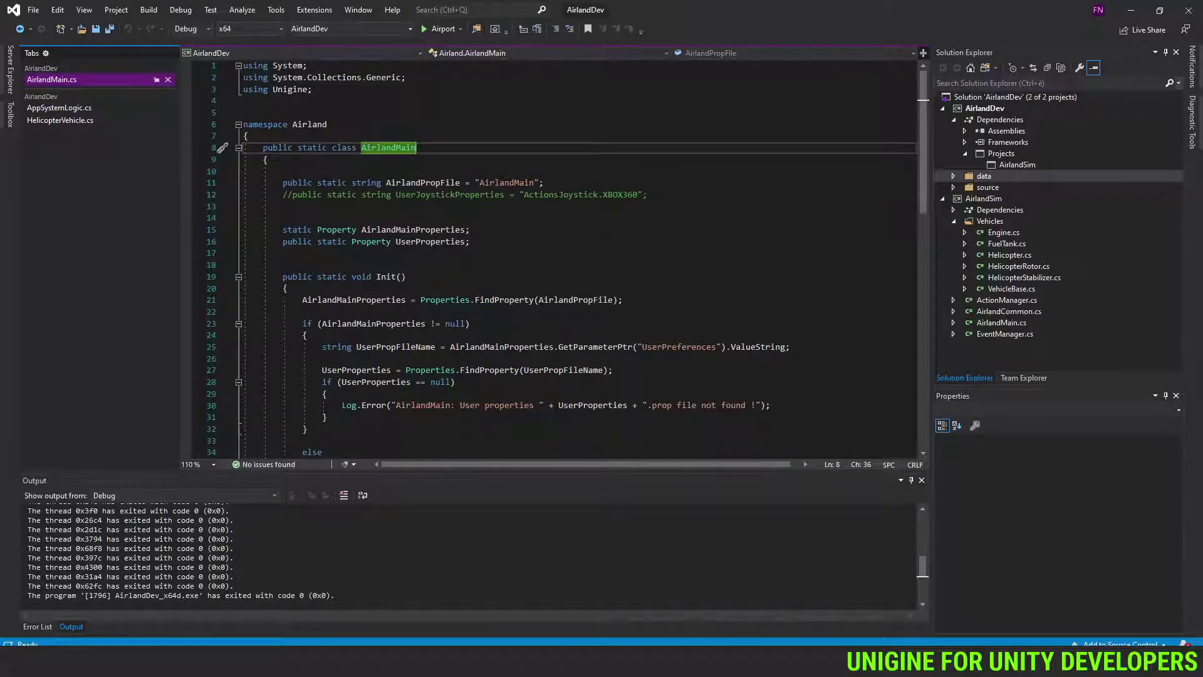
click(549, 241)
scroll(551, 235, down, 2)
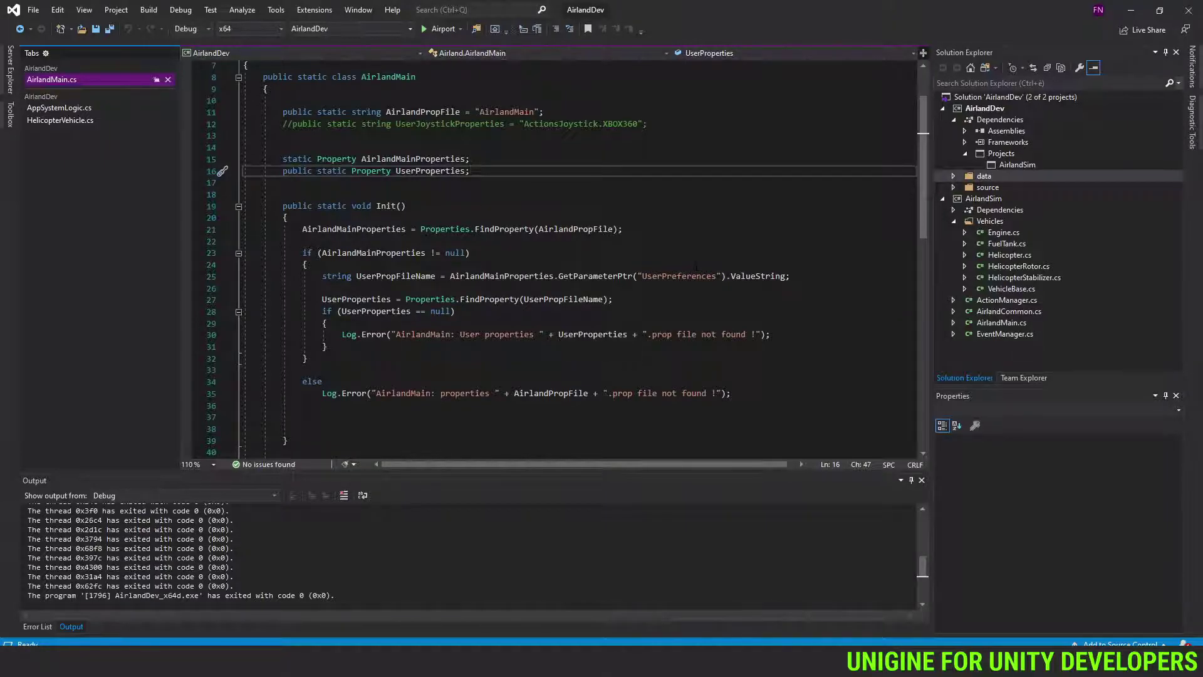
scroll(696, 269, down, 3)
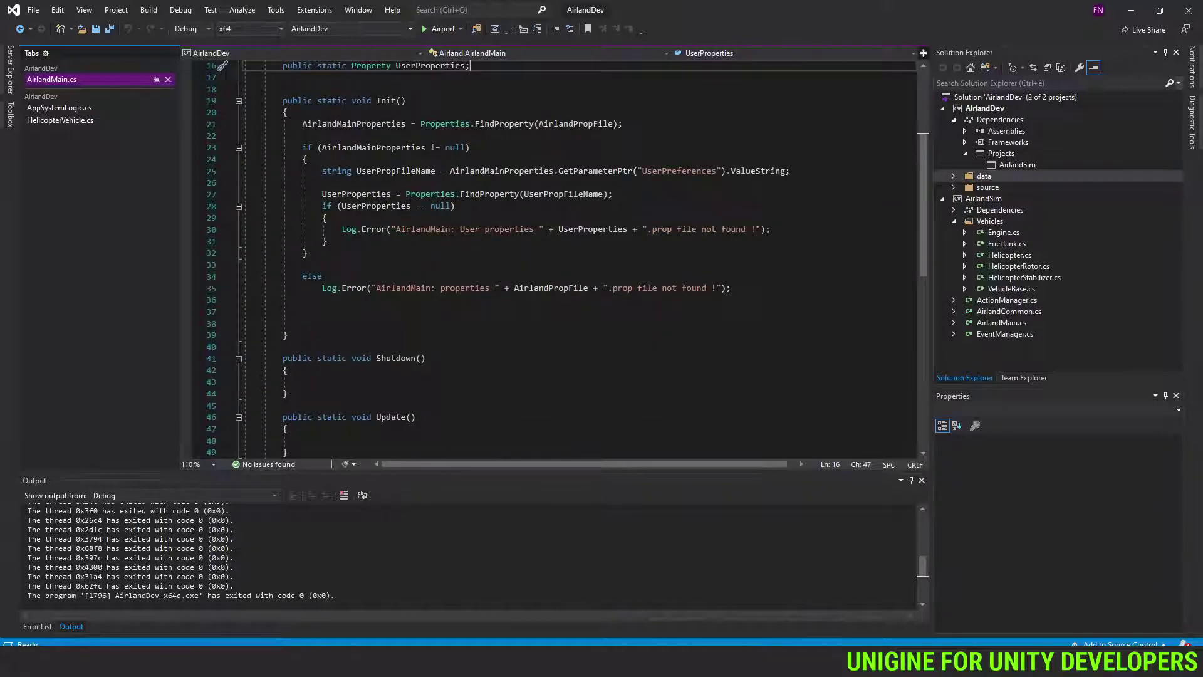
scroll(552, 257, up, 5)
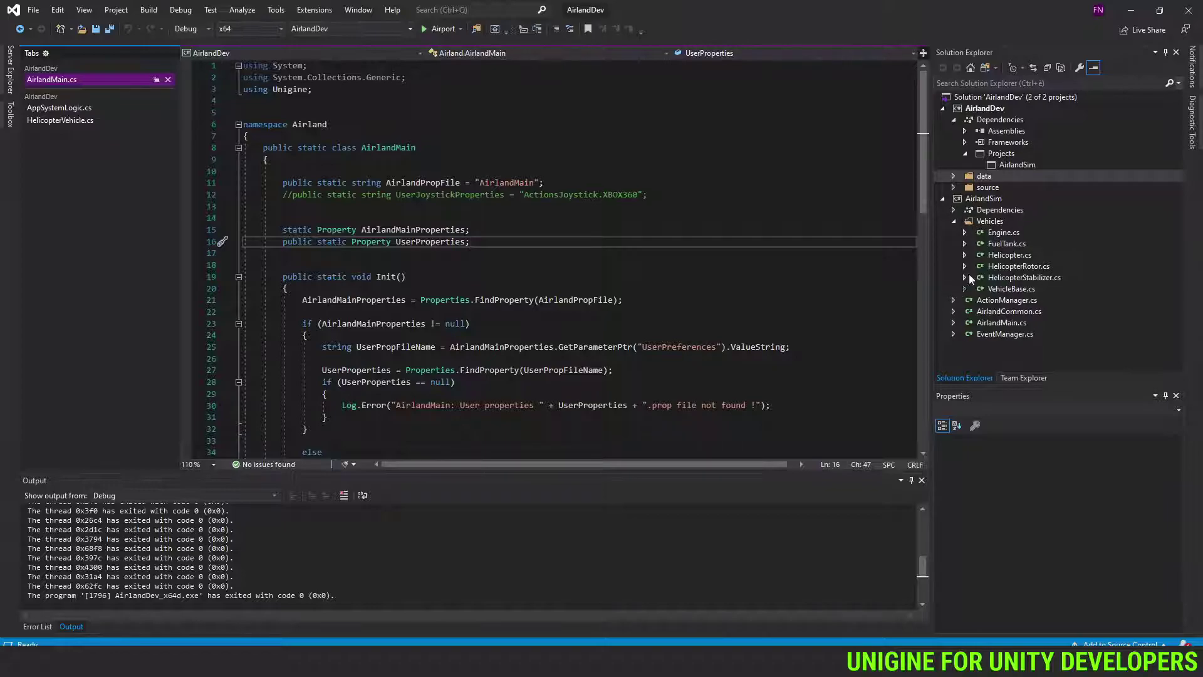
Collapse the AirlandSim Vehicles folder and open Helicopter.cs from the AirlandDev data folder
click(954, 222)
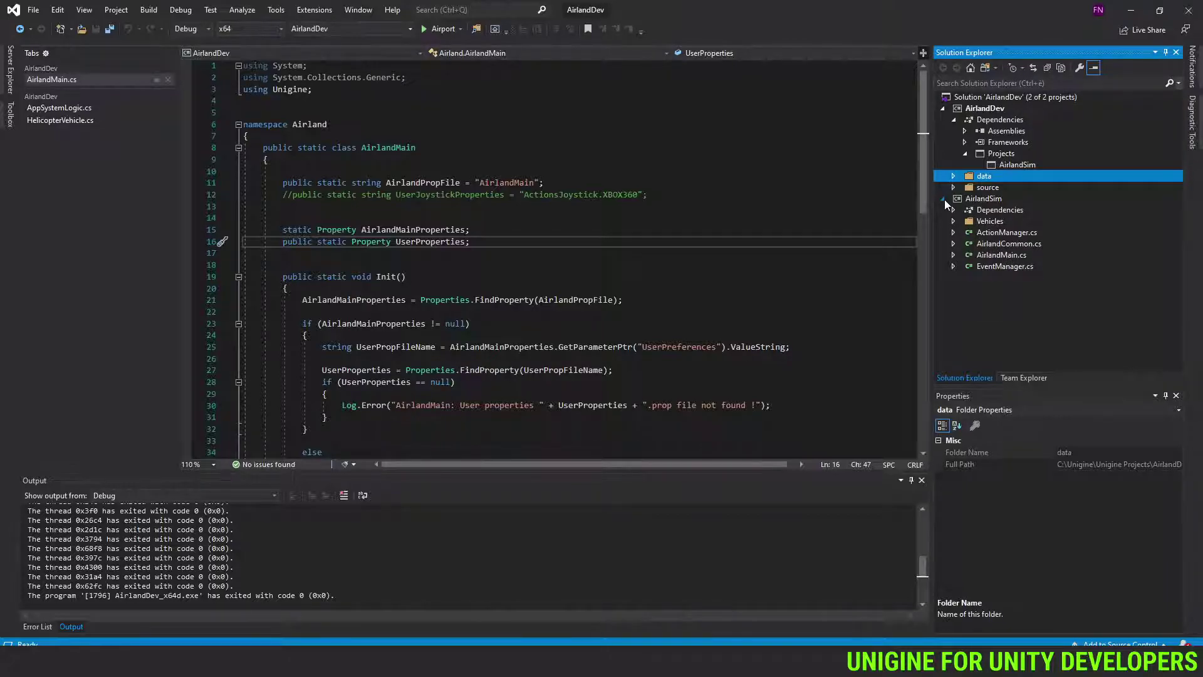
key(Escape)
key(Up)
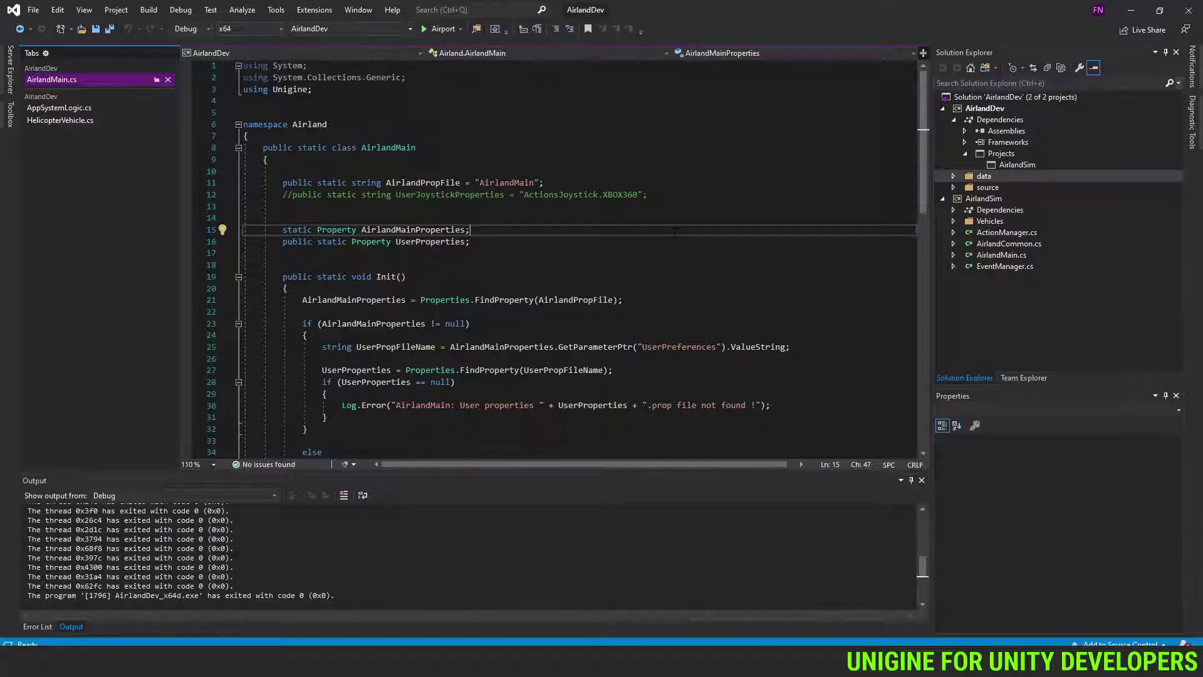
click(952, 177)
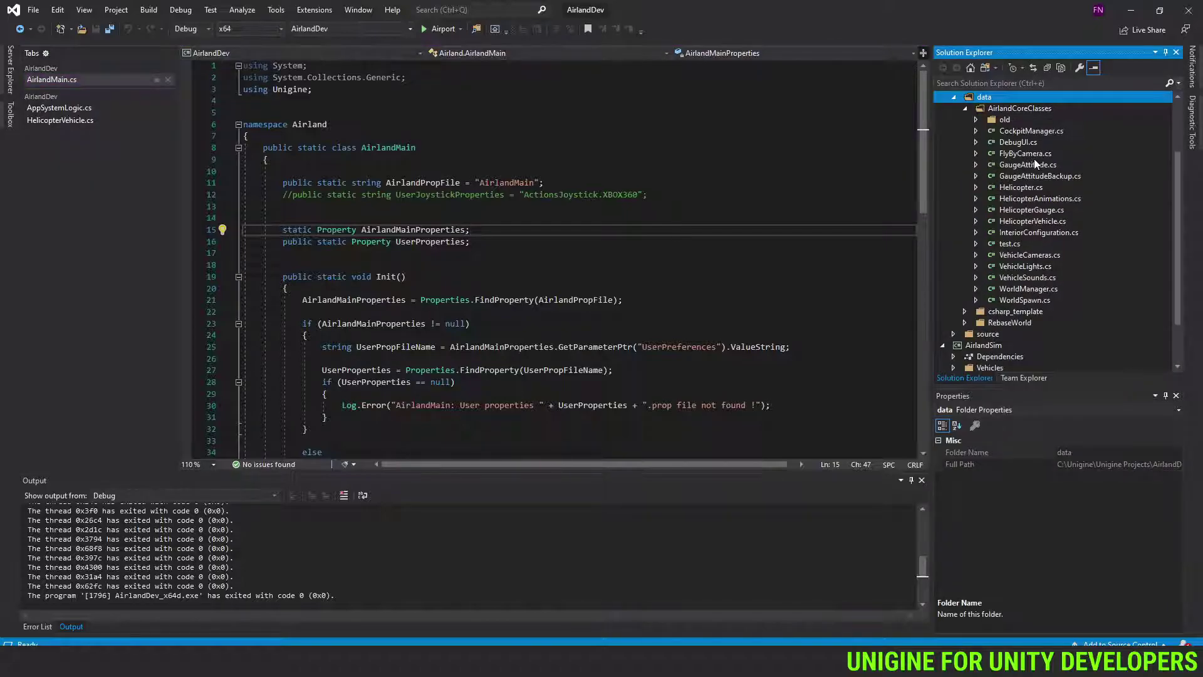
double_click(1033, 188)
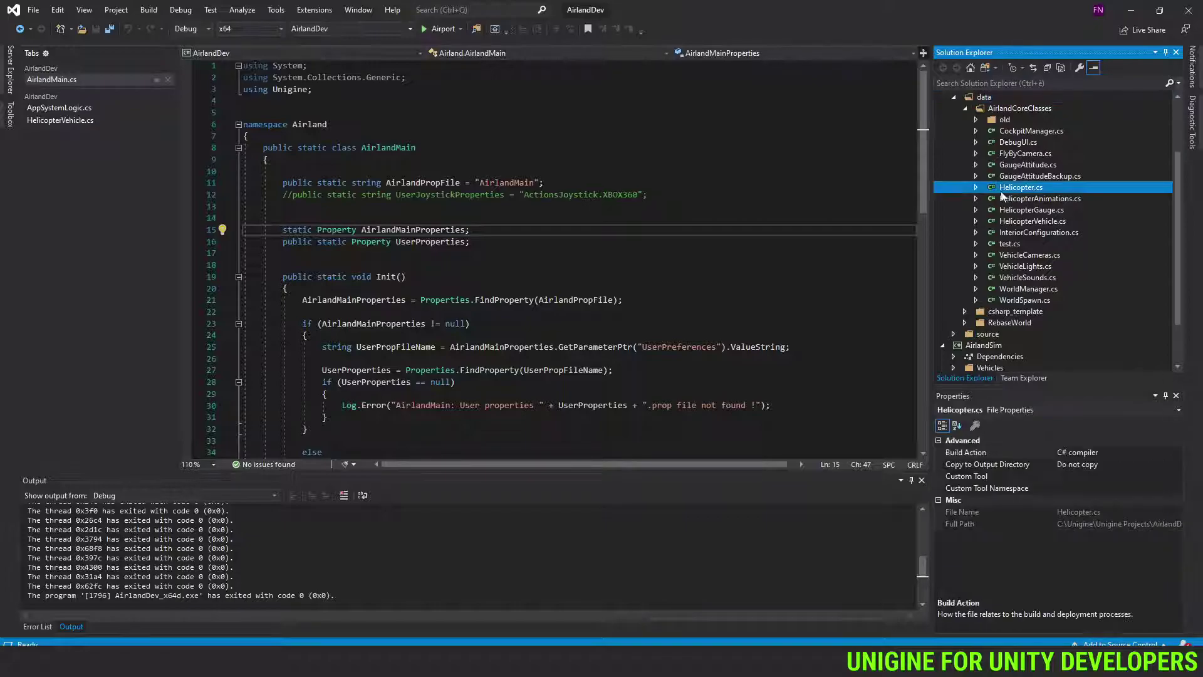
scroll(552, 257, down, 4)
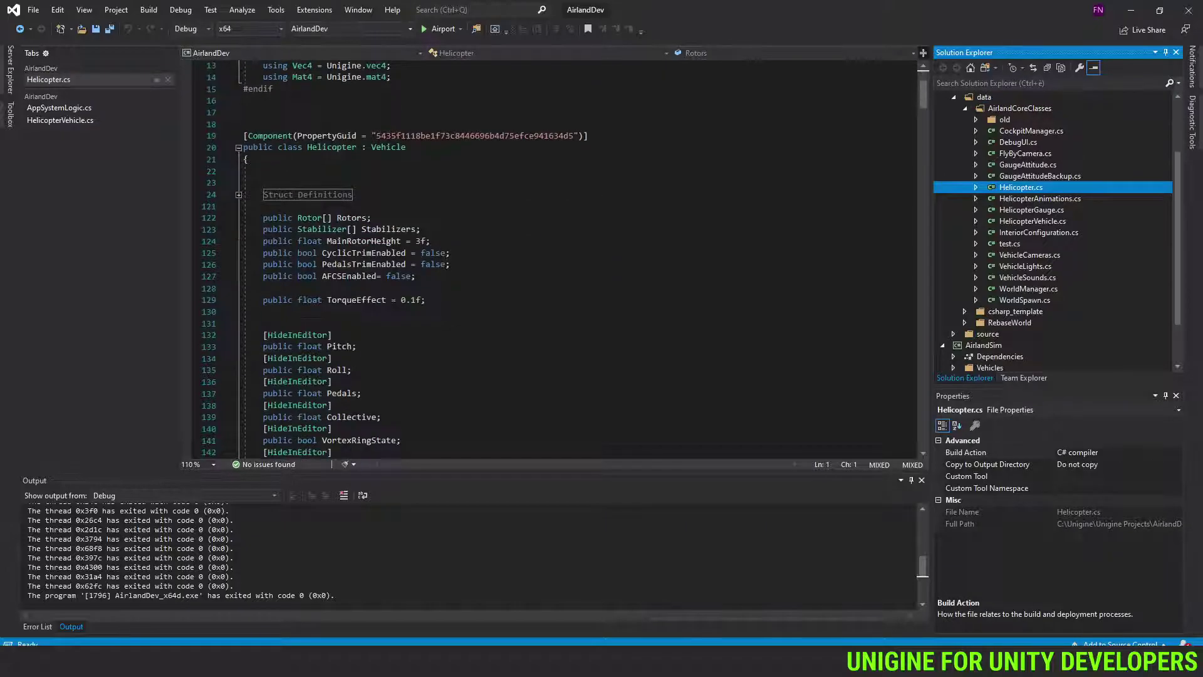
scroll(551, 257, up, 2)
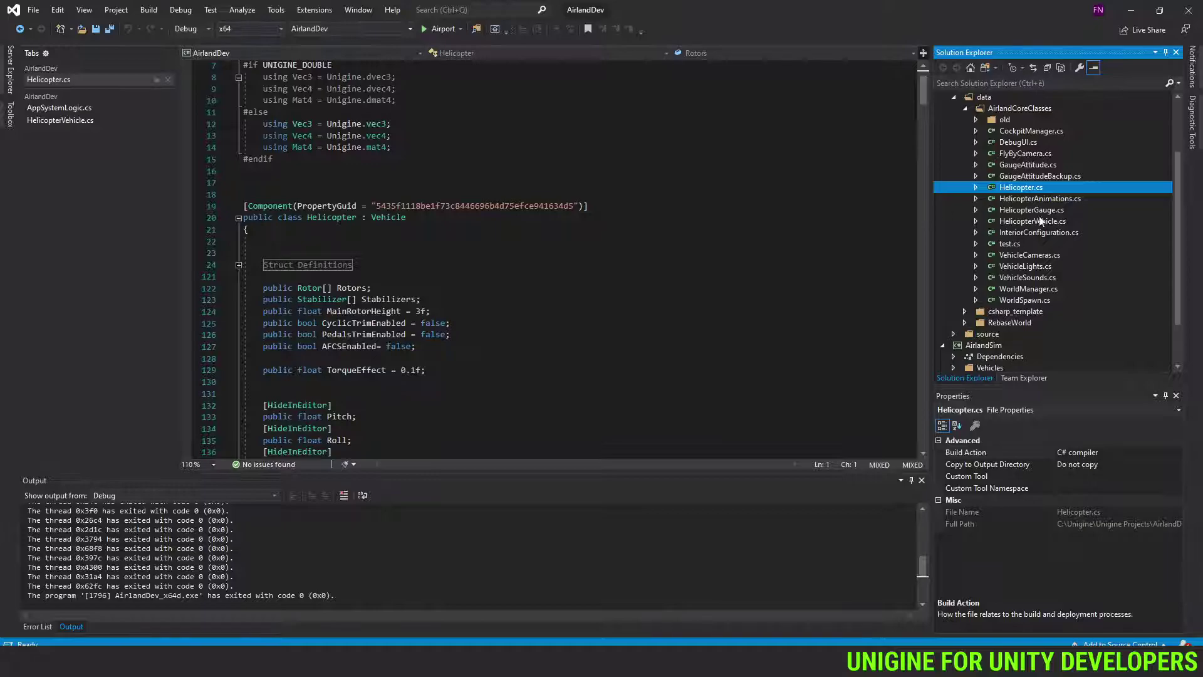
Open HelicopterAnimations.cs and look through its code
double_click(1040, 198)
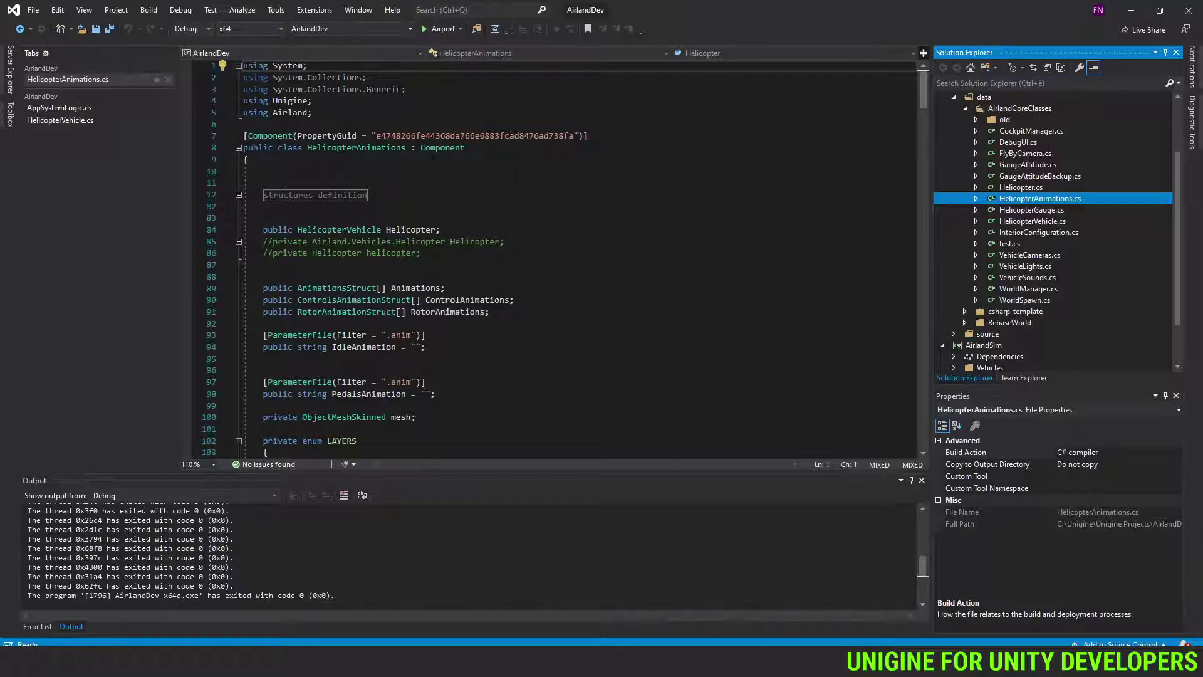
scroll(433, 157, down, 12)
scroll(439, 125, up, 6)
scroll(443, 77, down, 5)
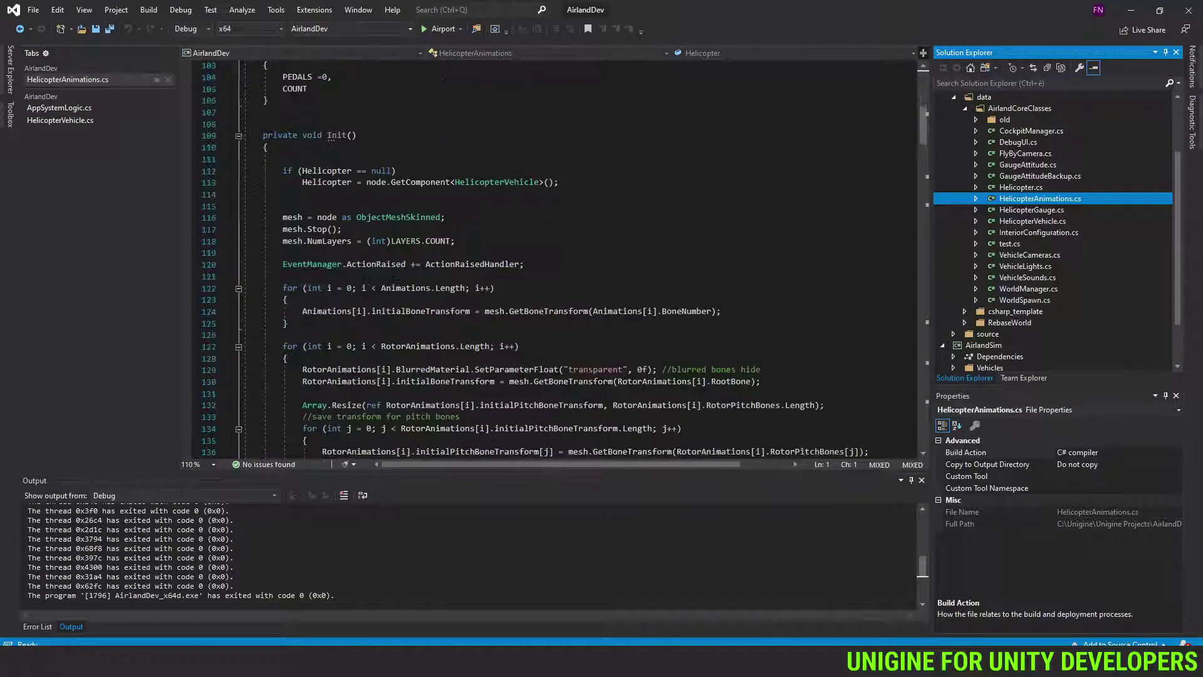
scroll(443, 77, down, 5)
scroll(444, 78, up, 10)
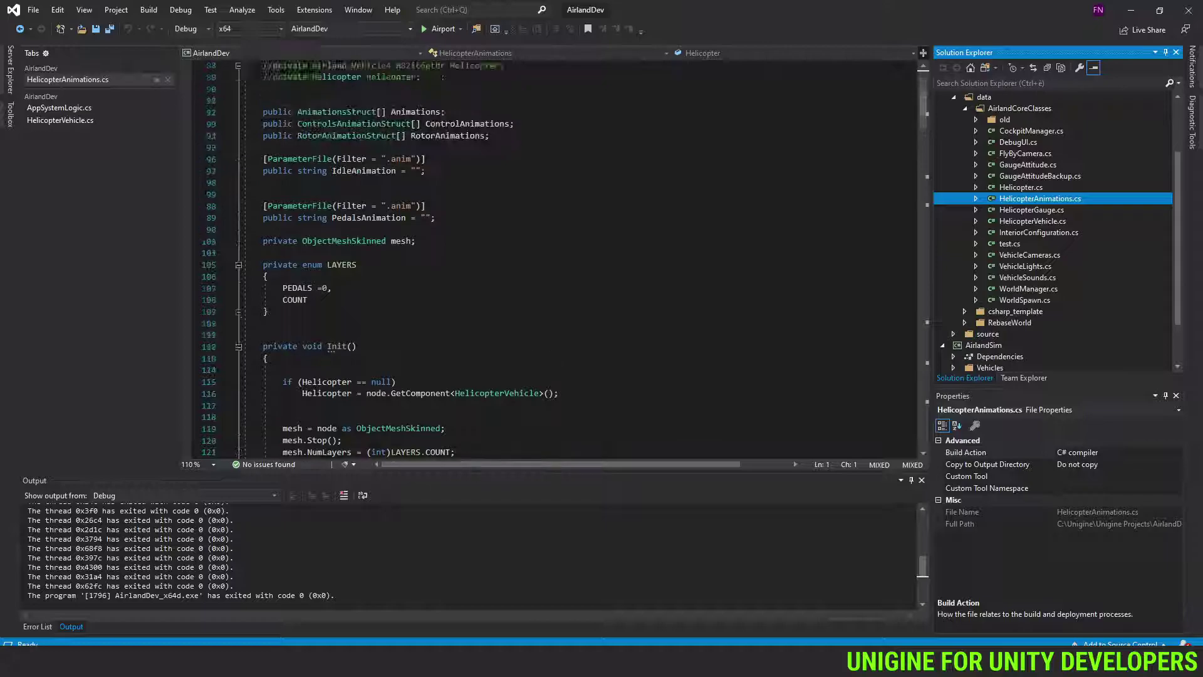
scroll(443, 77, up, 6)
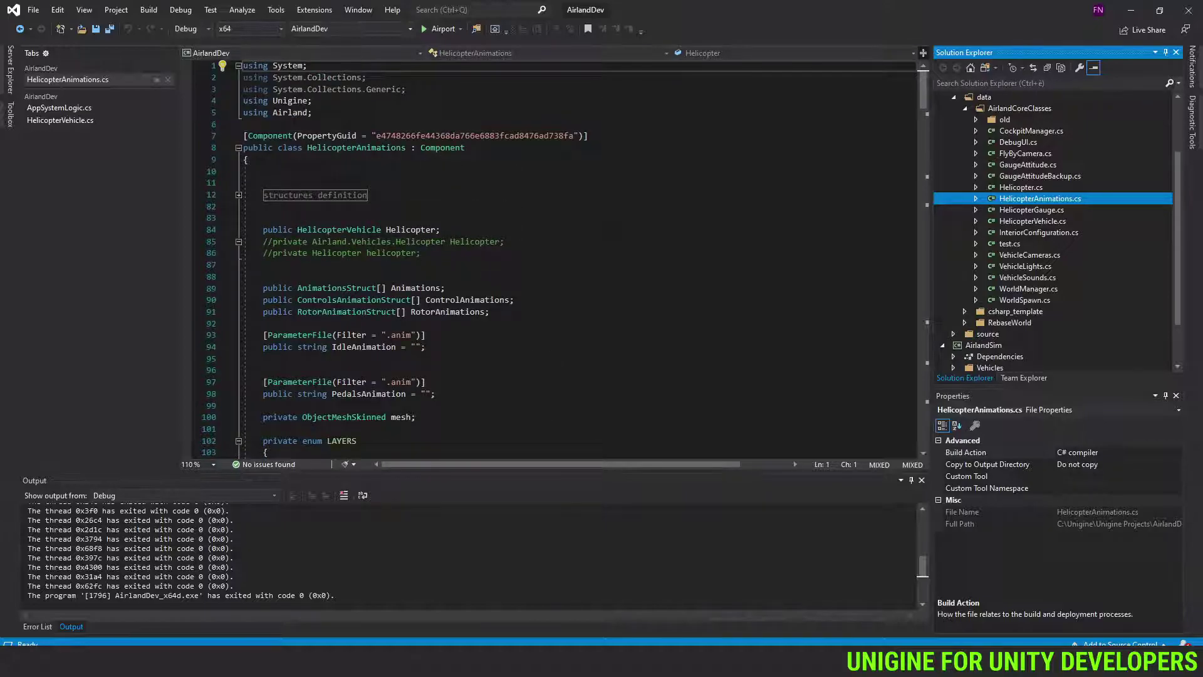
Expand the structures definition region and read through the door animation handling code
click(238, 195)
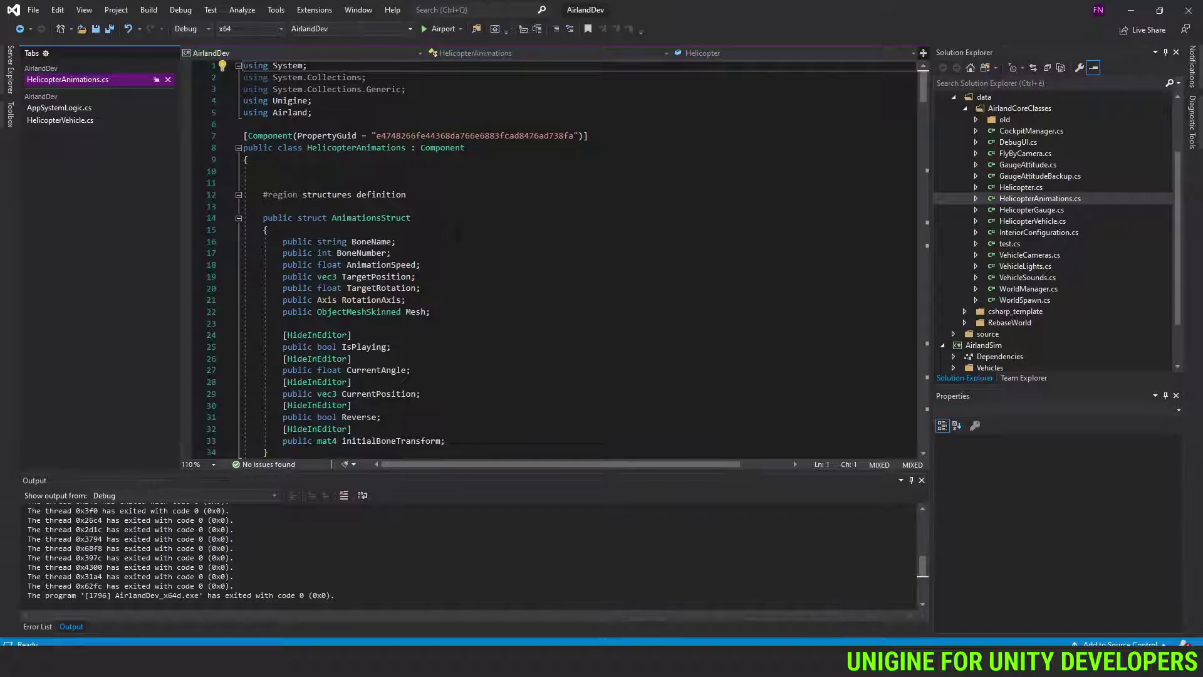
scroll(456, 235, down, 8)
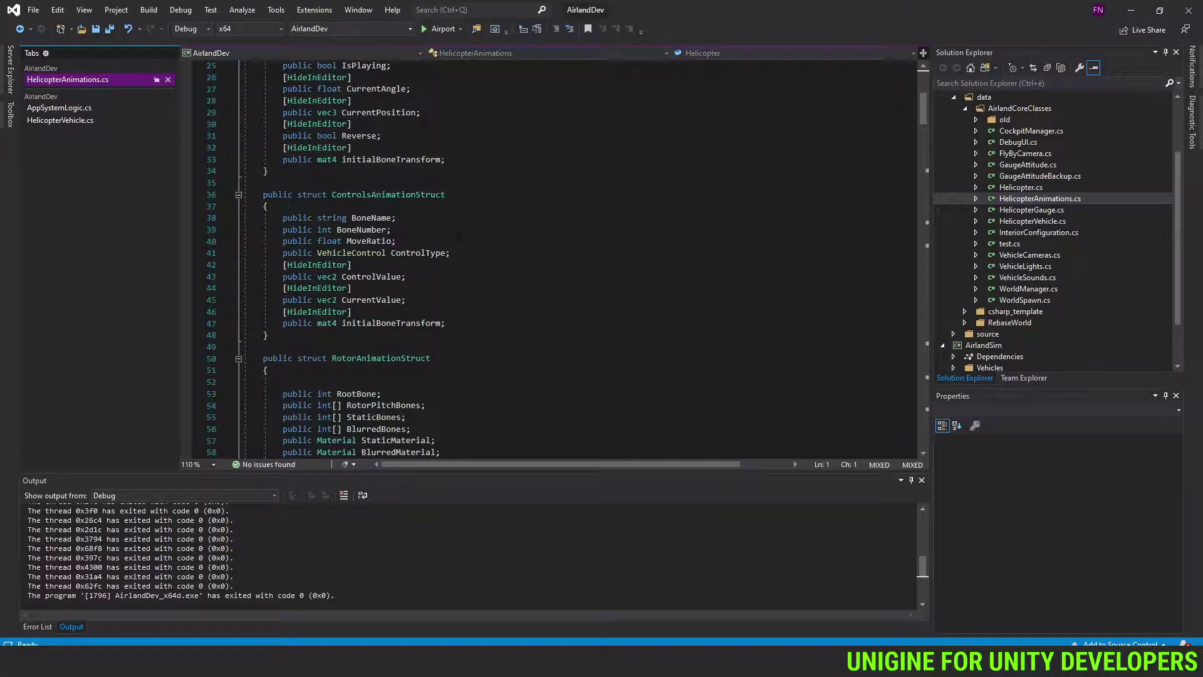
scroll(456, 235, down, 16)
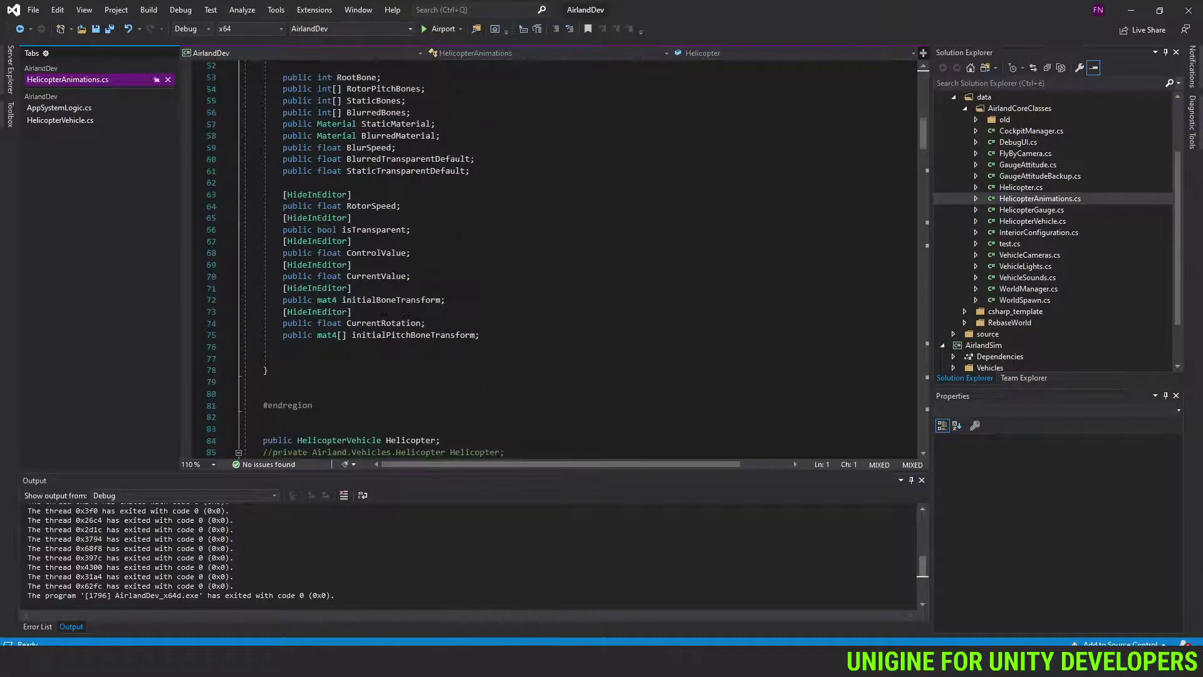
scroll(456, 235, down, 2)
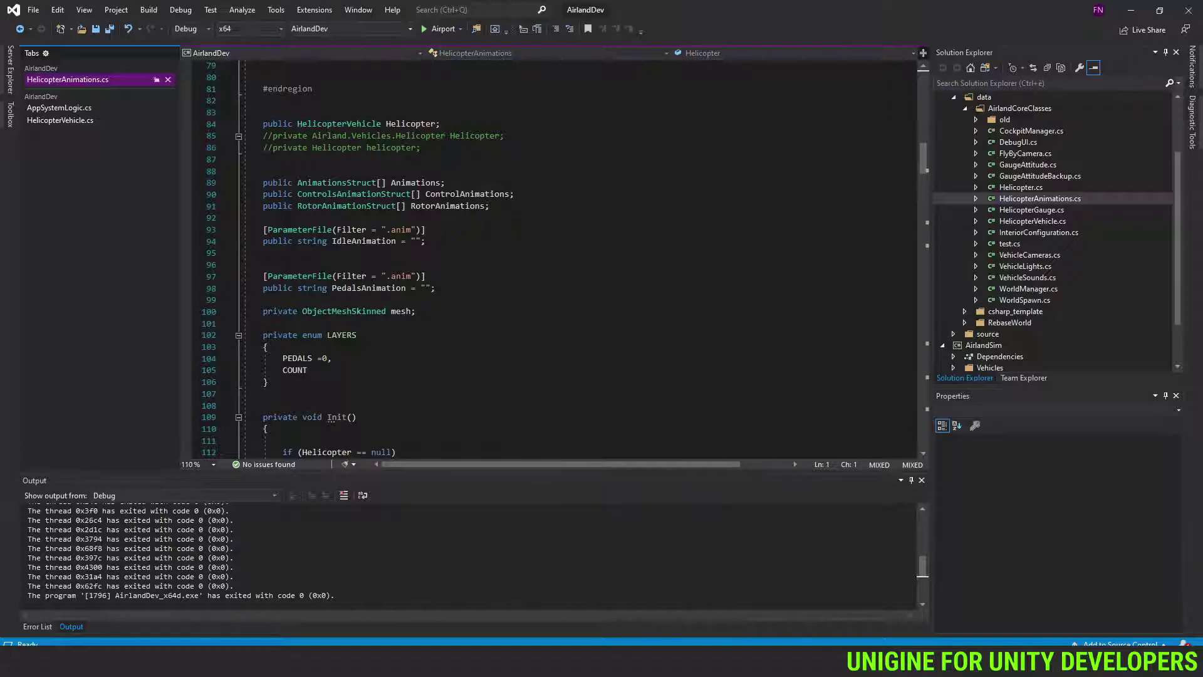
scroll(557, 257, down, 2)
scroll(558, 257, down, 1)
scroll(558, 257, up, 1)
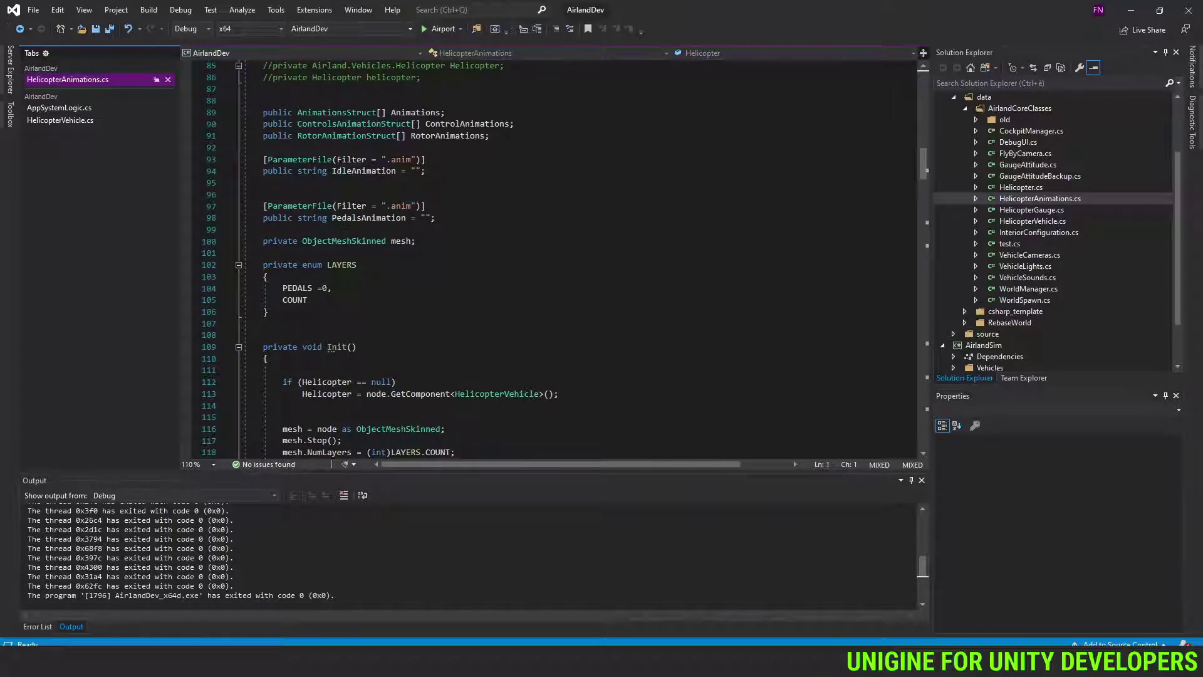
scroll(557, 257, down, 3)
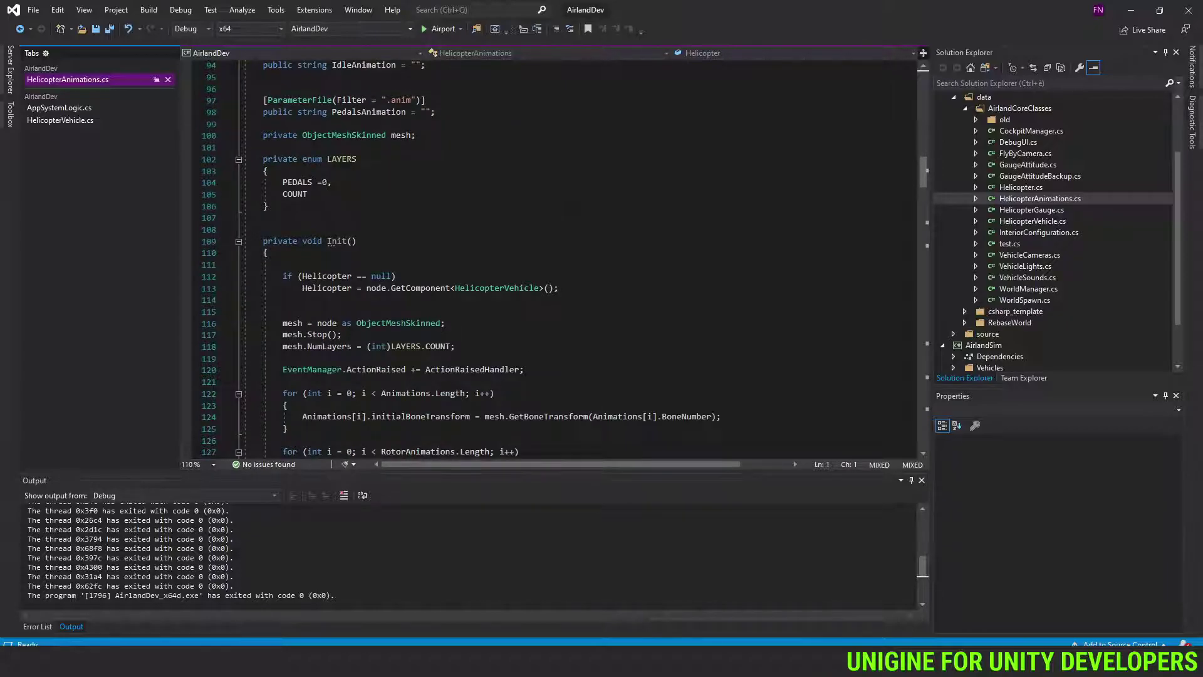
scroll(558, 257, down, 3)
scroll(551, 257, down, 4)
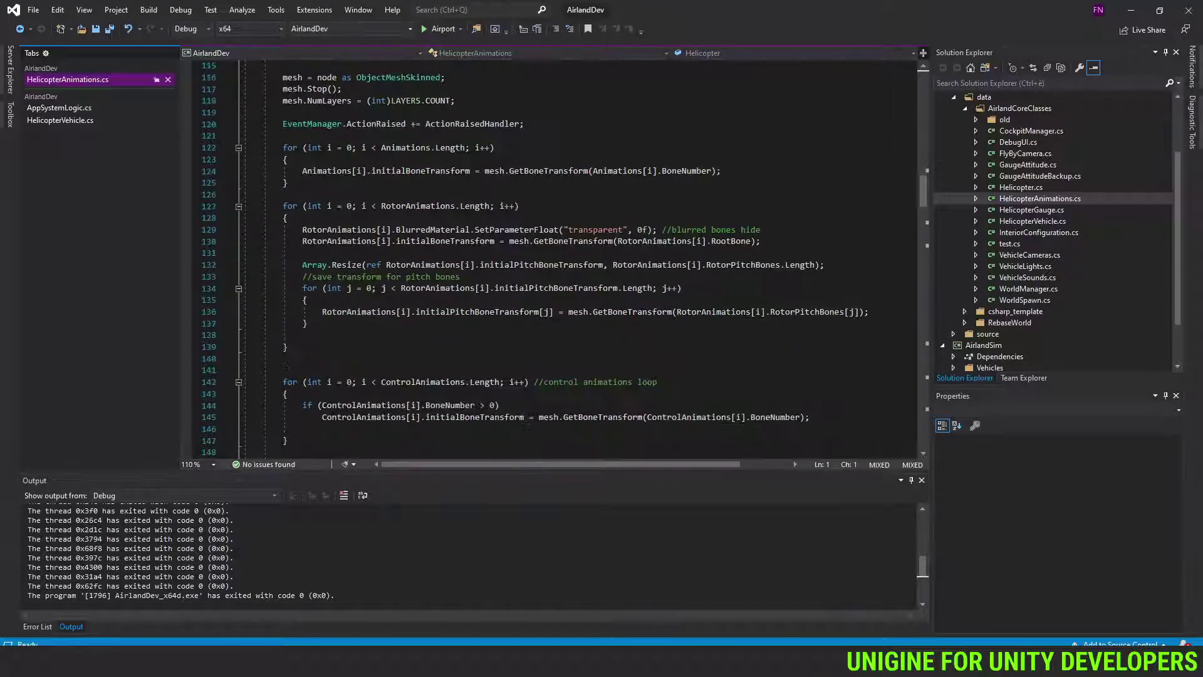
scroll(573, 206, down, 10)
scroll(573, 206, up, 8)
scroll(439, 251, down, 15)
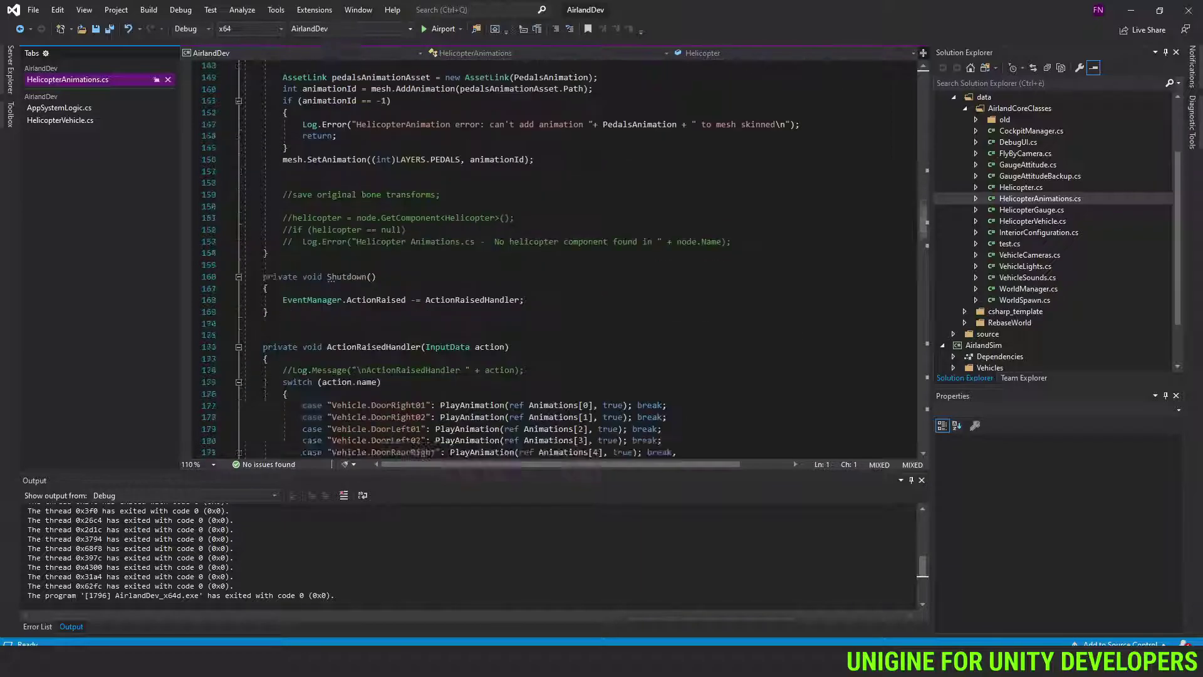
scroll(551, 257, up, 8)
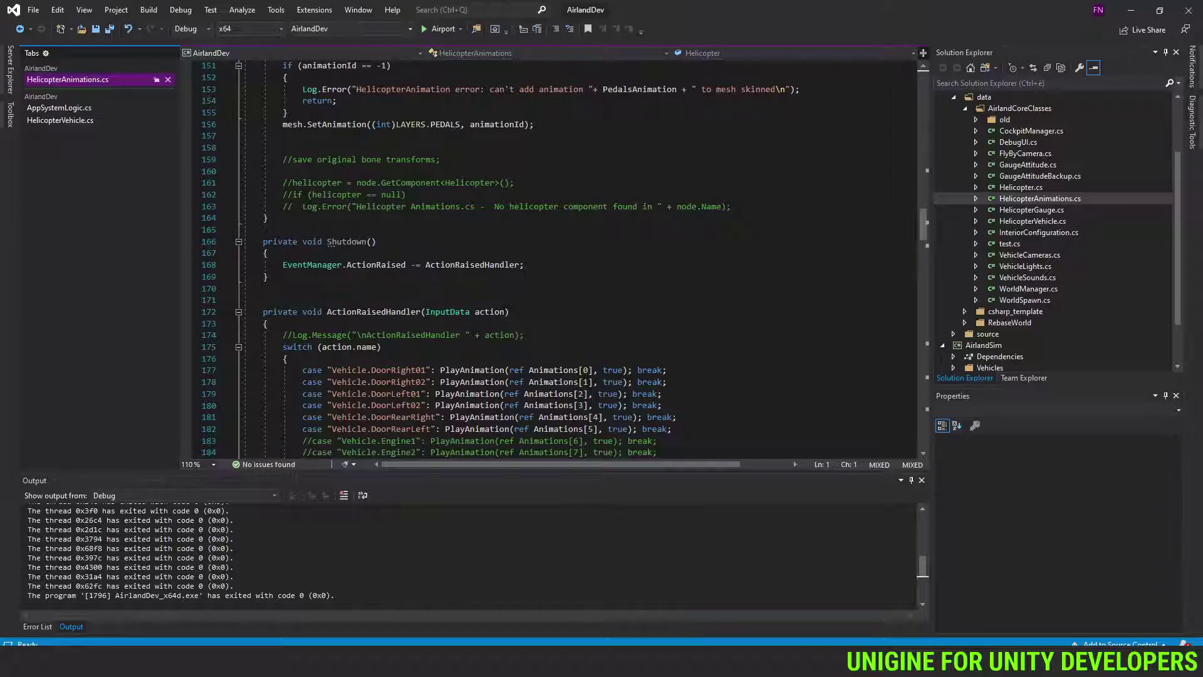
scroll(1107, 235, down, 2)
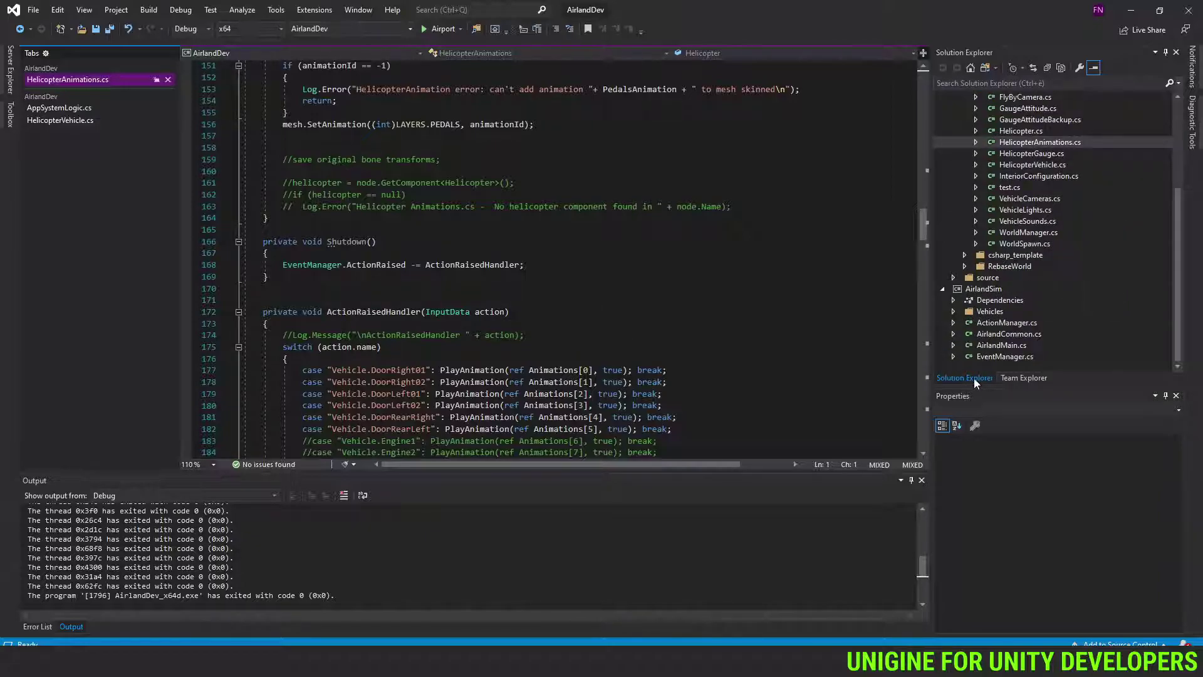
Collapse AirlandSim, AirlandCoreClasses and Airland in Solution Explorer, expanding the source folder
click(942, 289)
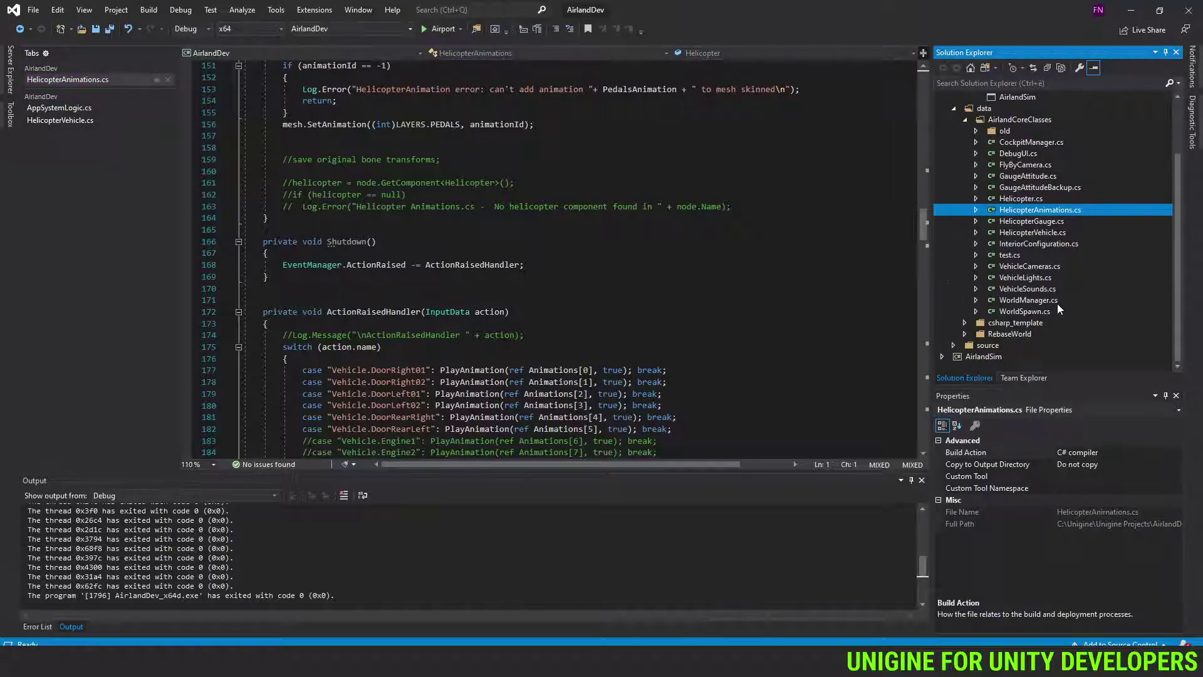
click(965, 120)
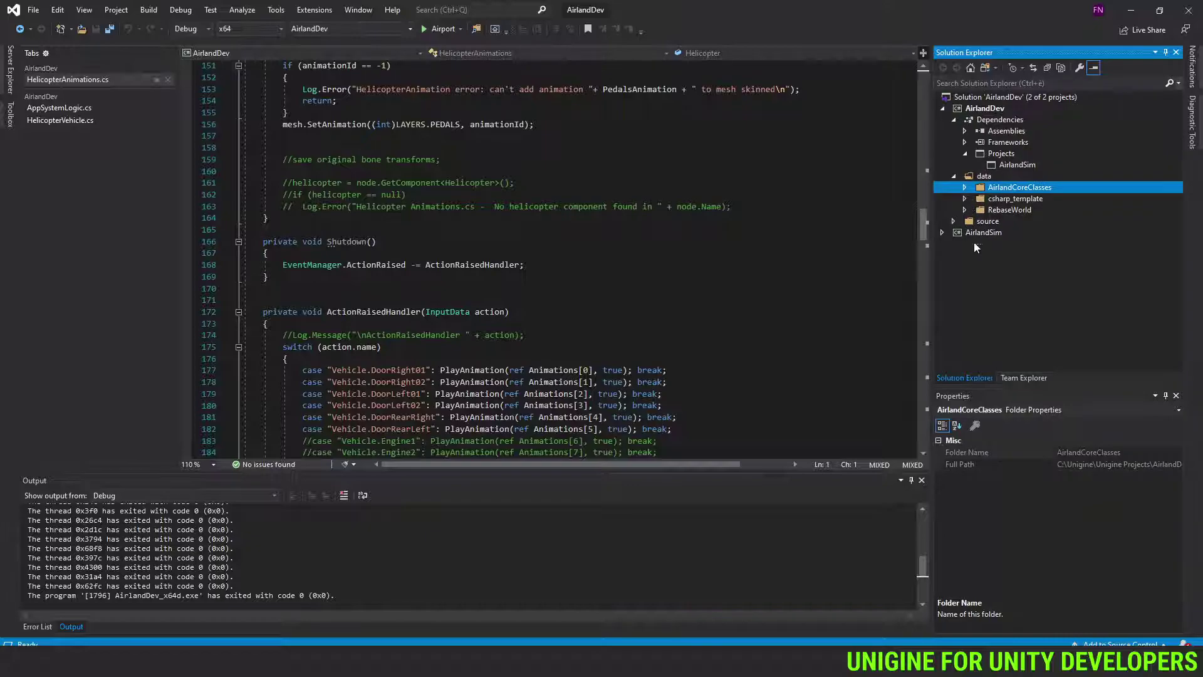
click(954, 221)
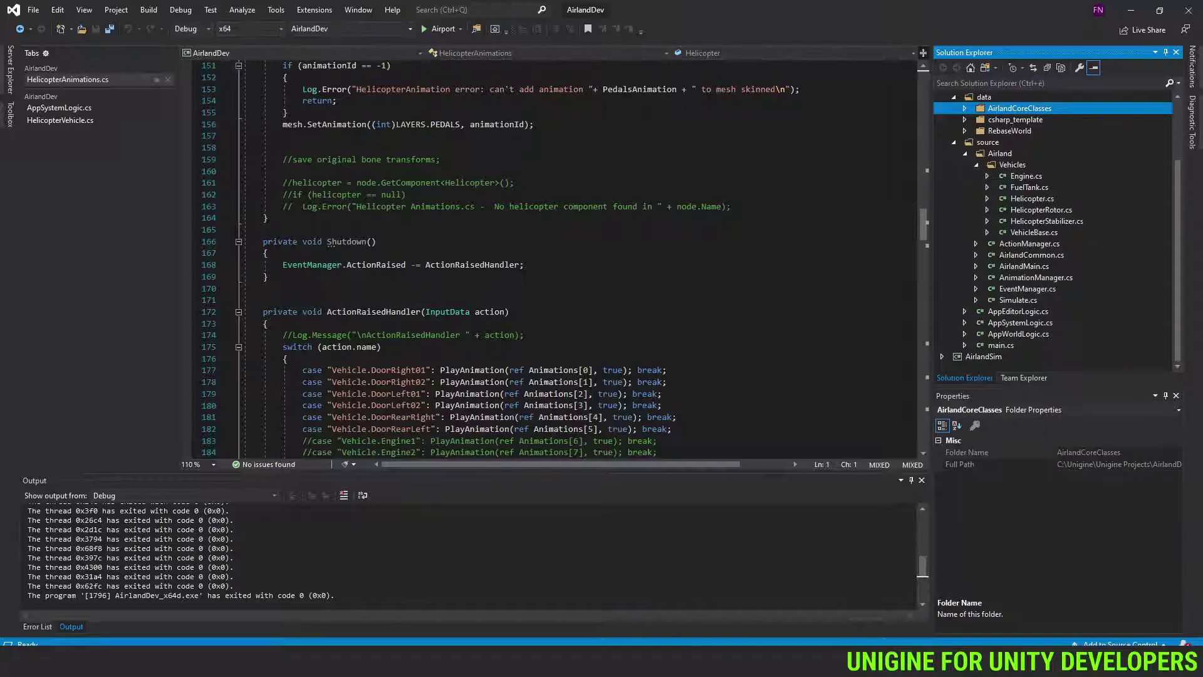
click(966, 153)
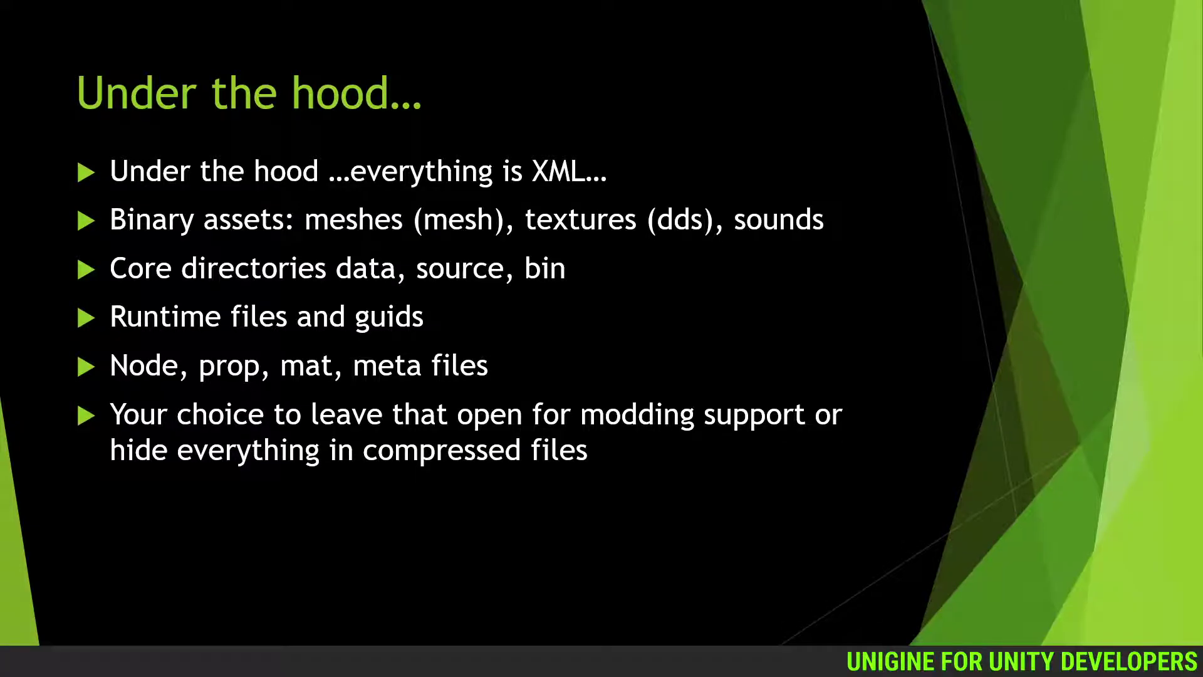
Advance the presentation past the 'Under the hood…' slide
key(Right)
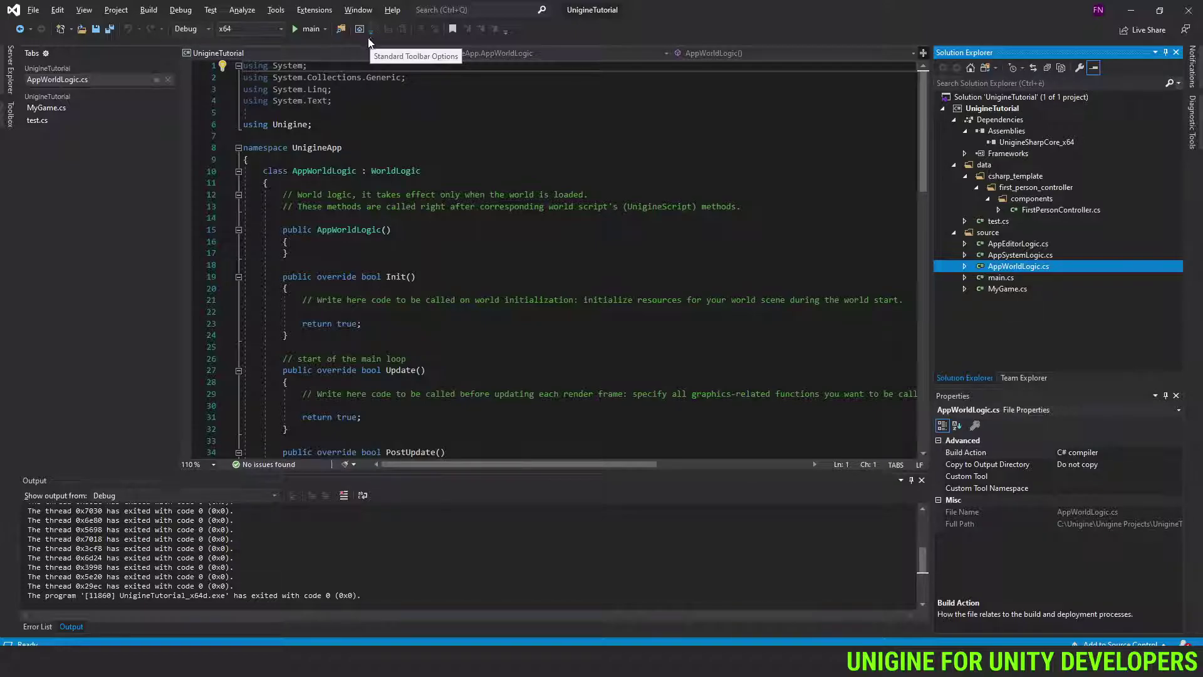
Open UnigineTutorial Debug Properties, check main's arguments, then select the World02 profile
click(325, 29)
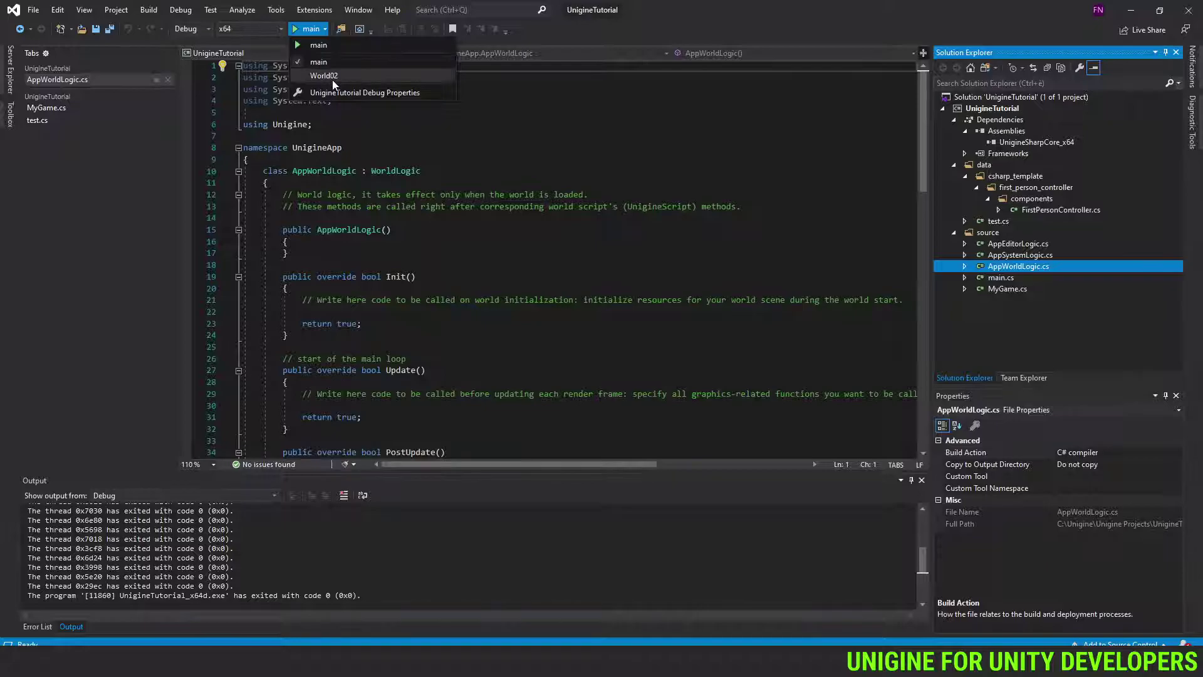
click(359, 93)
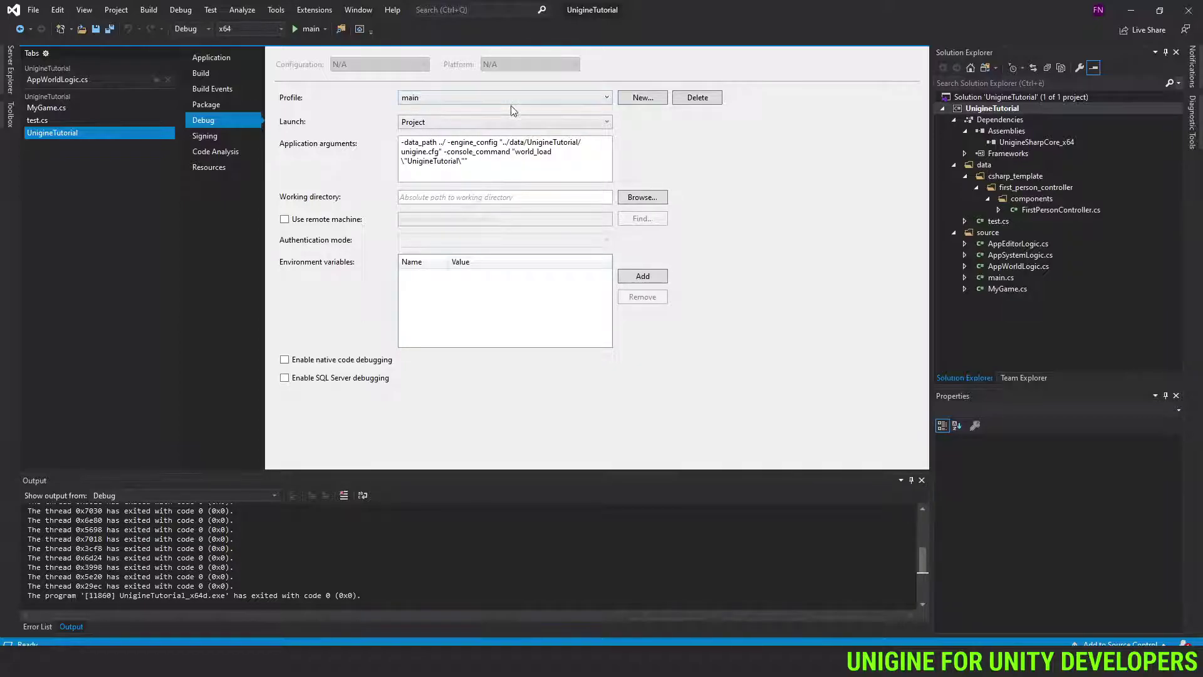
click(508, 162)
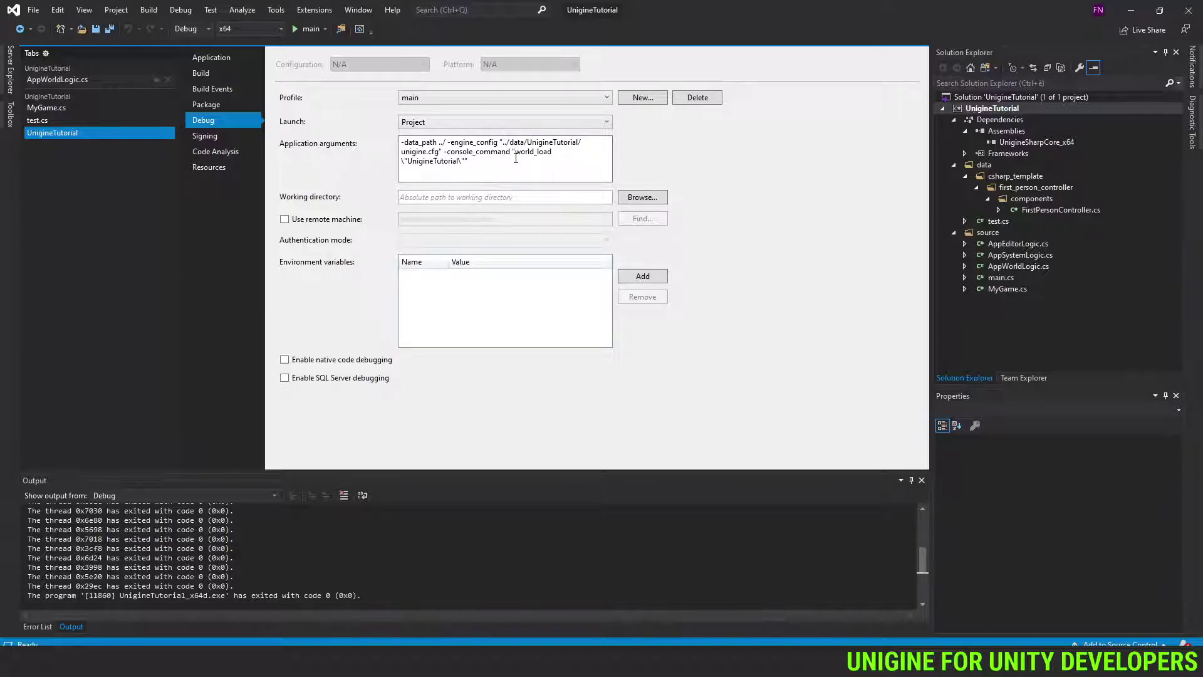
click(596, 99)
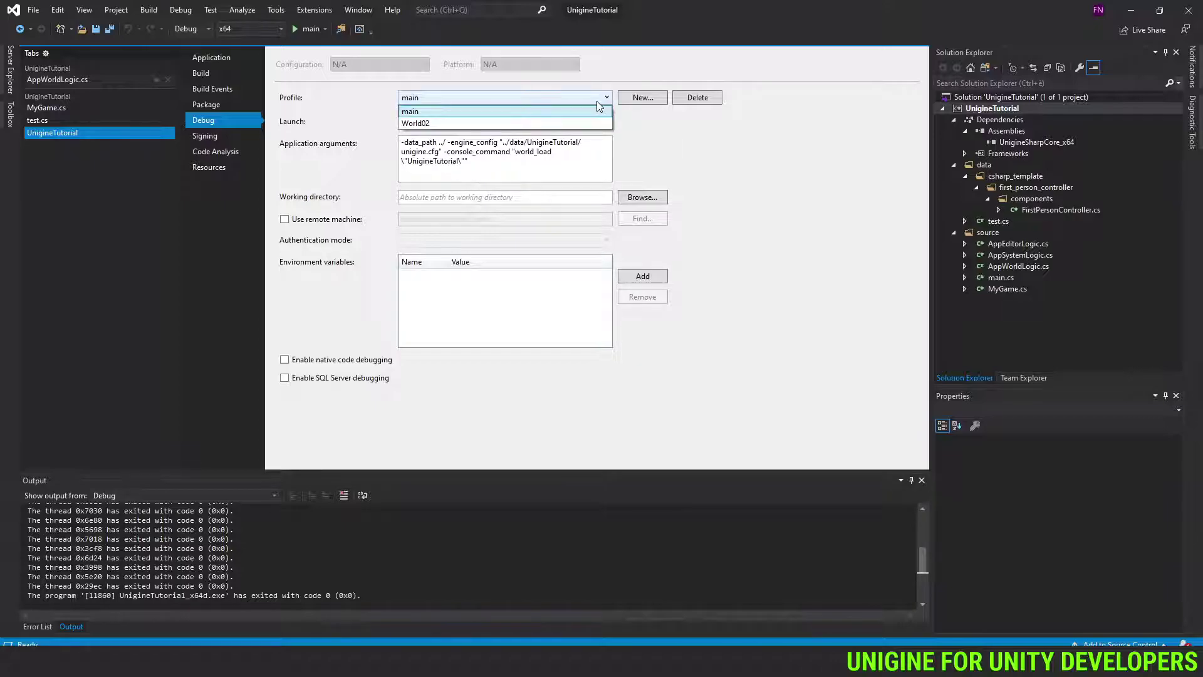
click(524, 122)
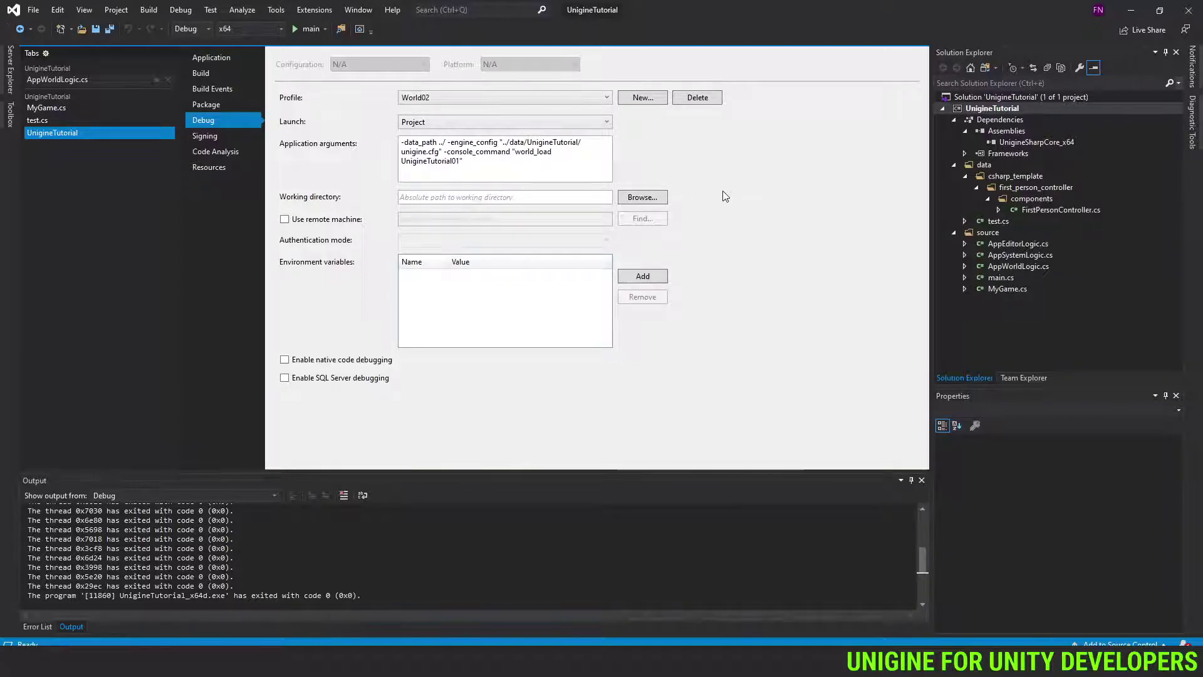
click(306, 29)
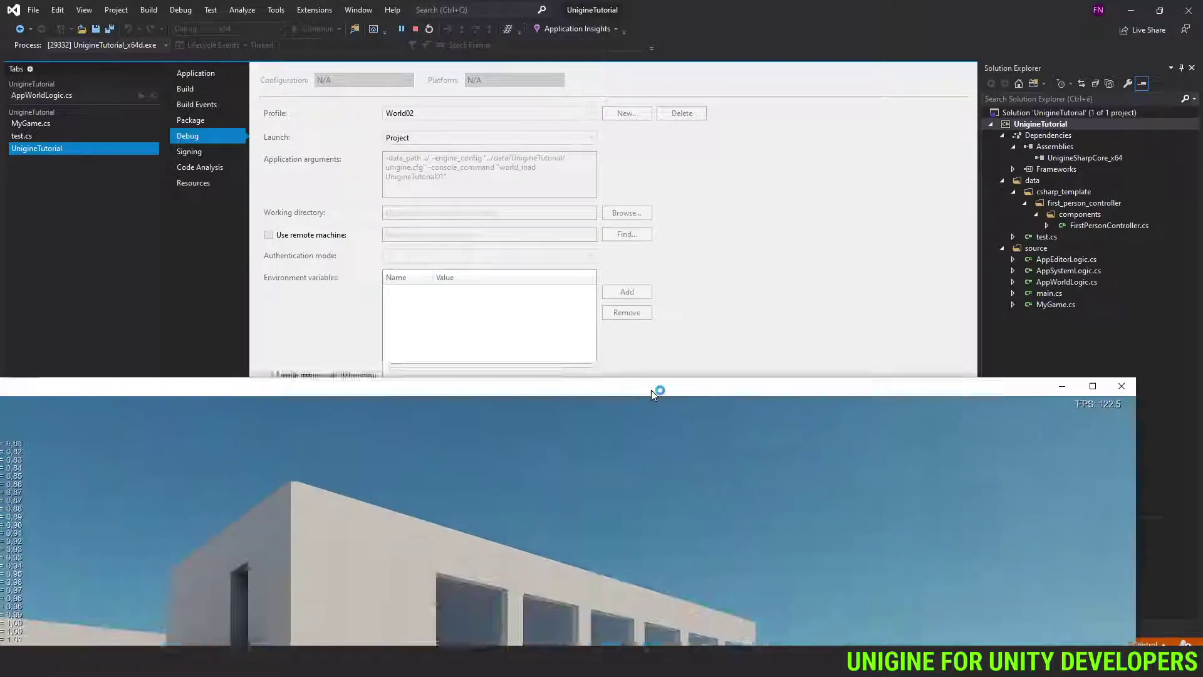
drag(658, 393, 717, 11)
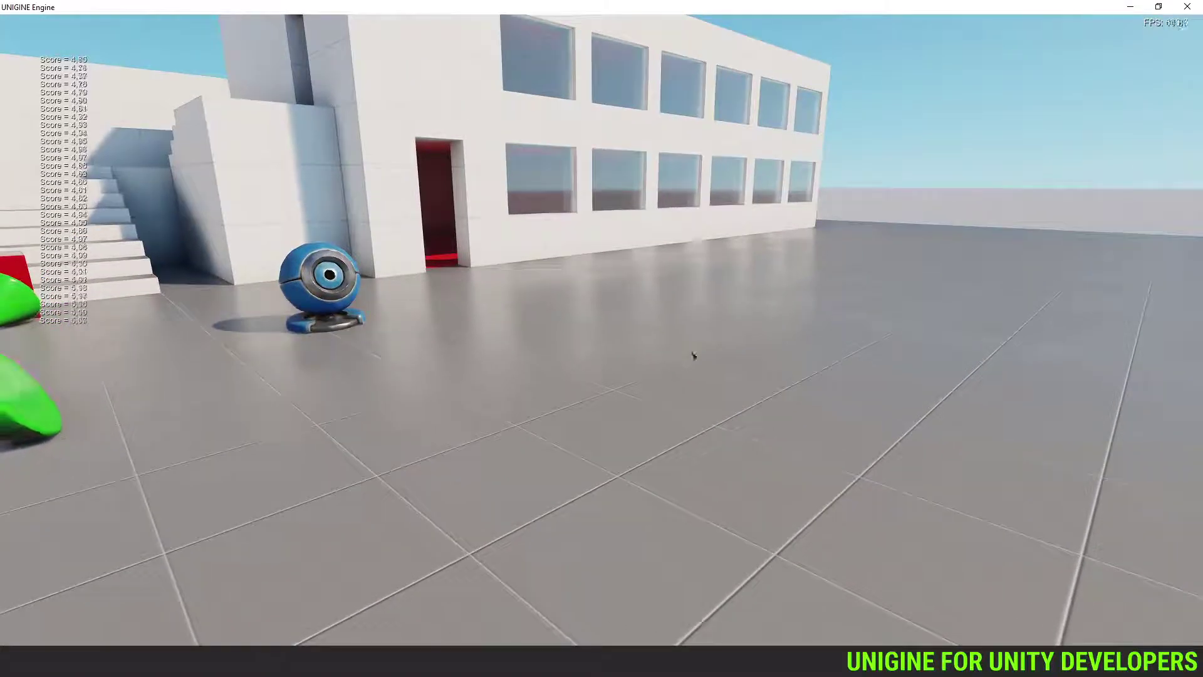
click(1196, 13)
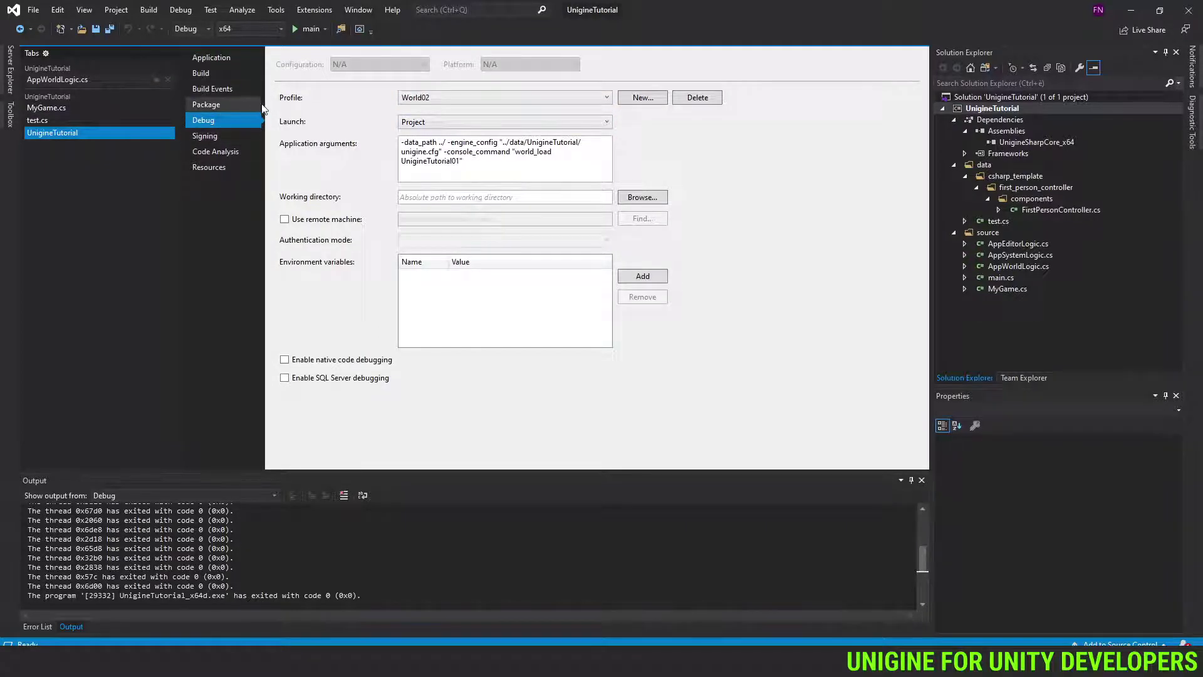
Close the debug settings, open test.cs, and recheck the World02 profile in Debug Properties
click(168, 133)
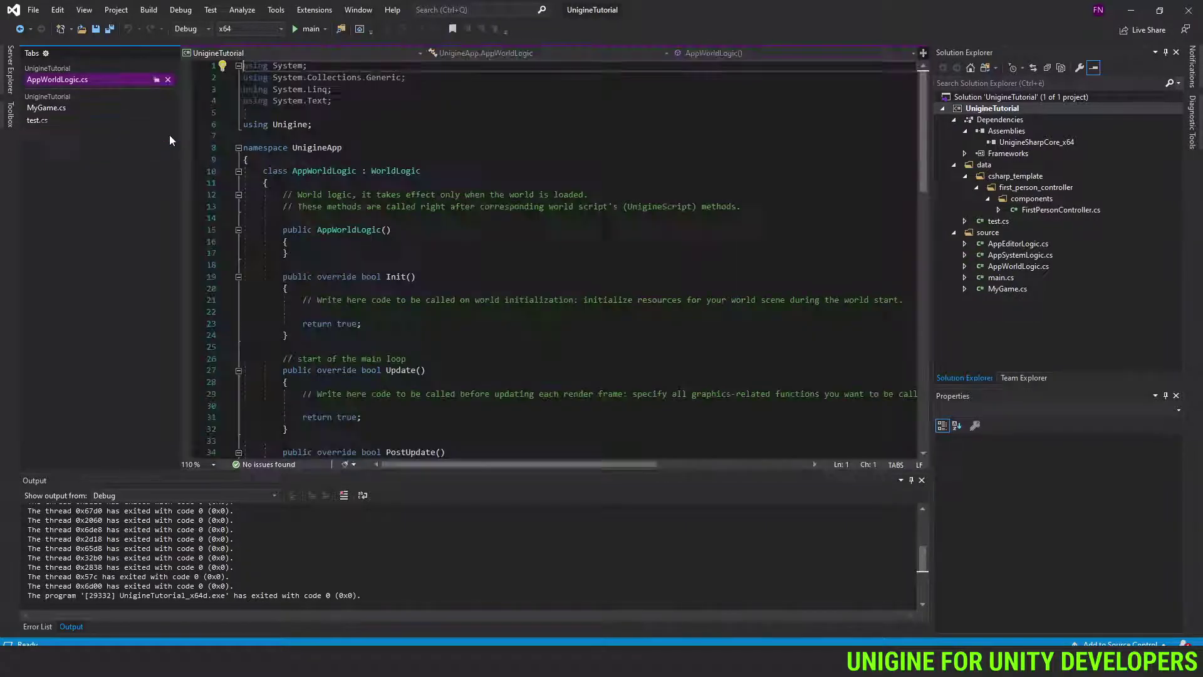
click(91, 122)
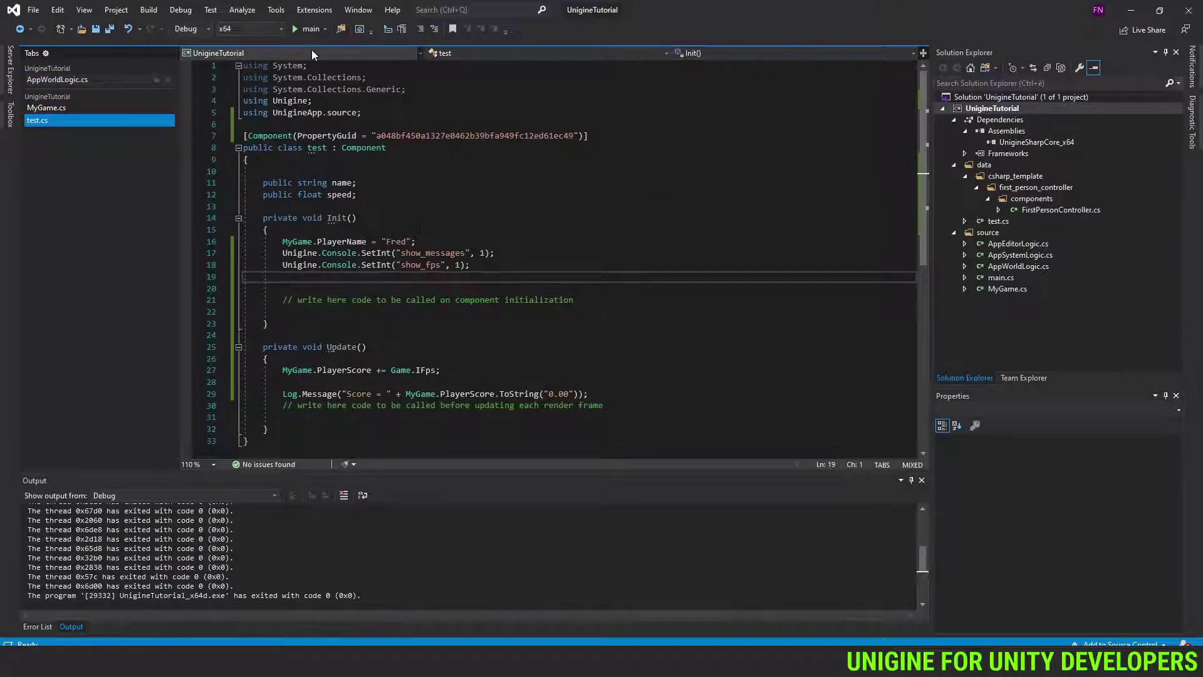
click(325, 30)
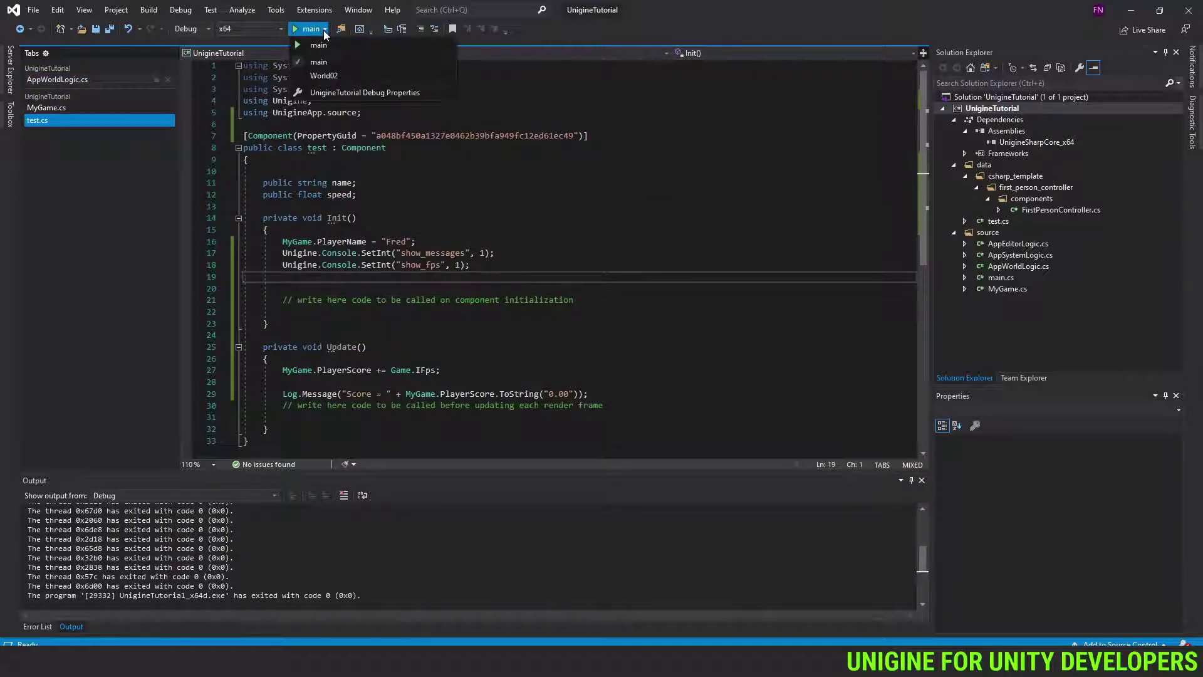
click(344, 93)
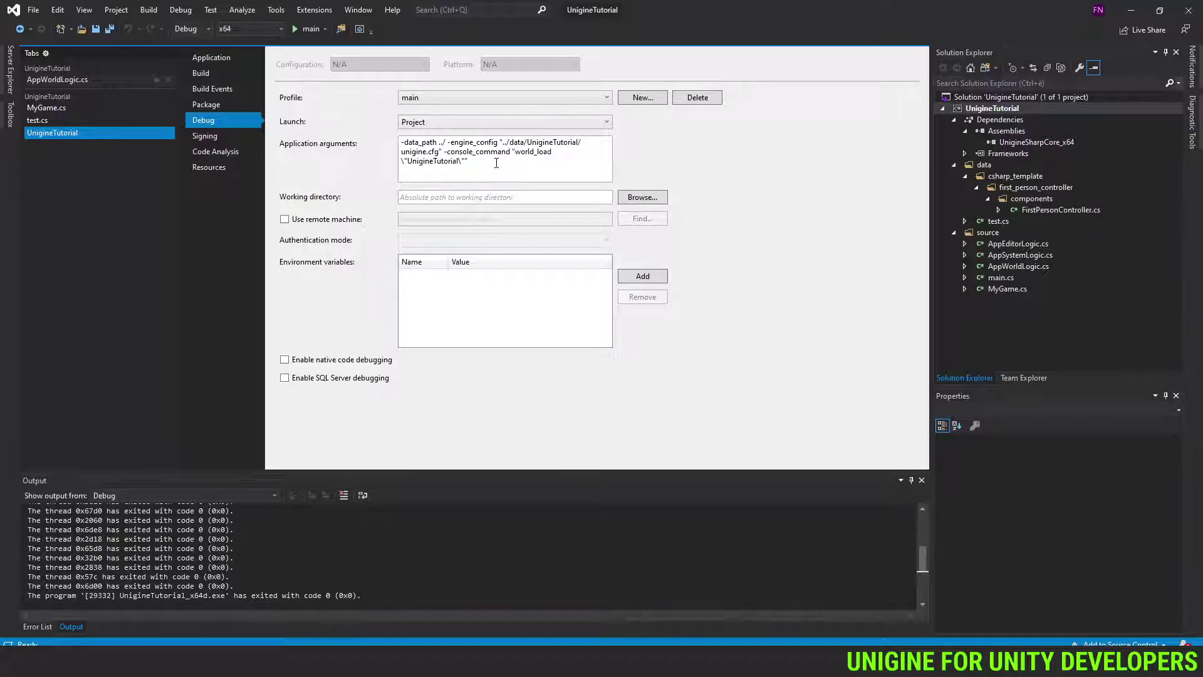
click(575, 99)
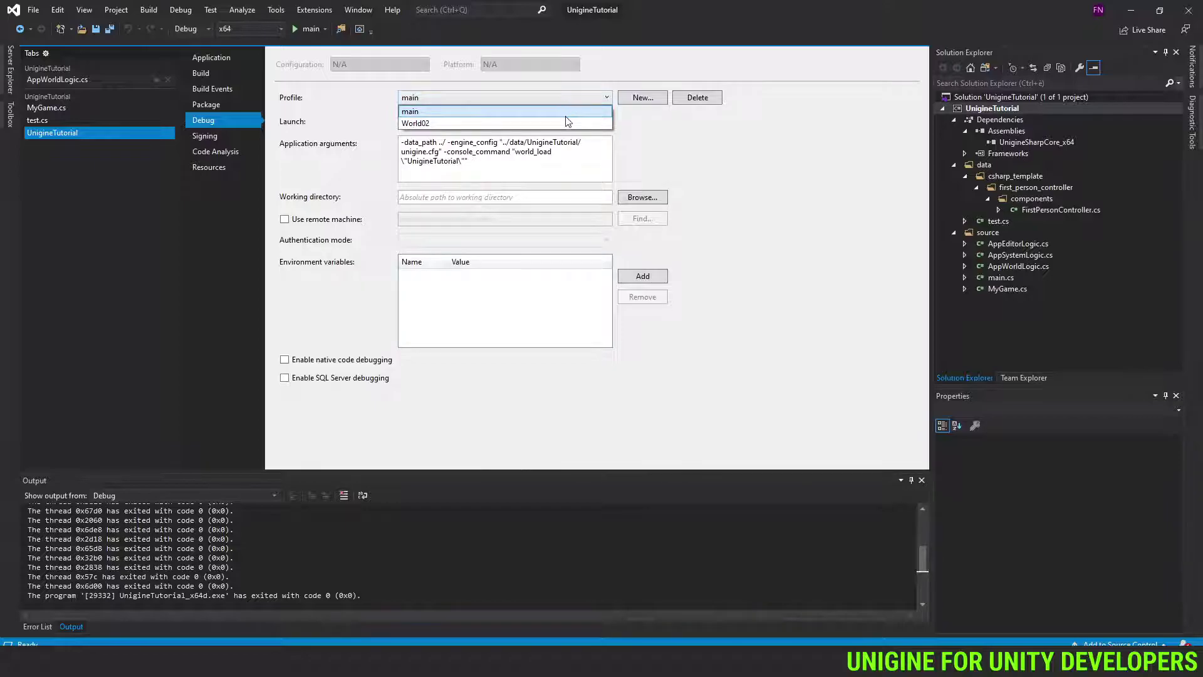
click(563, 122)
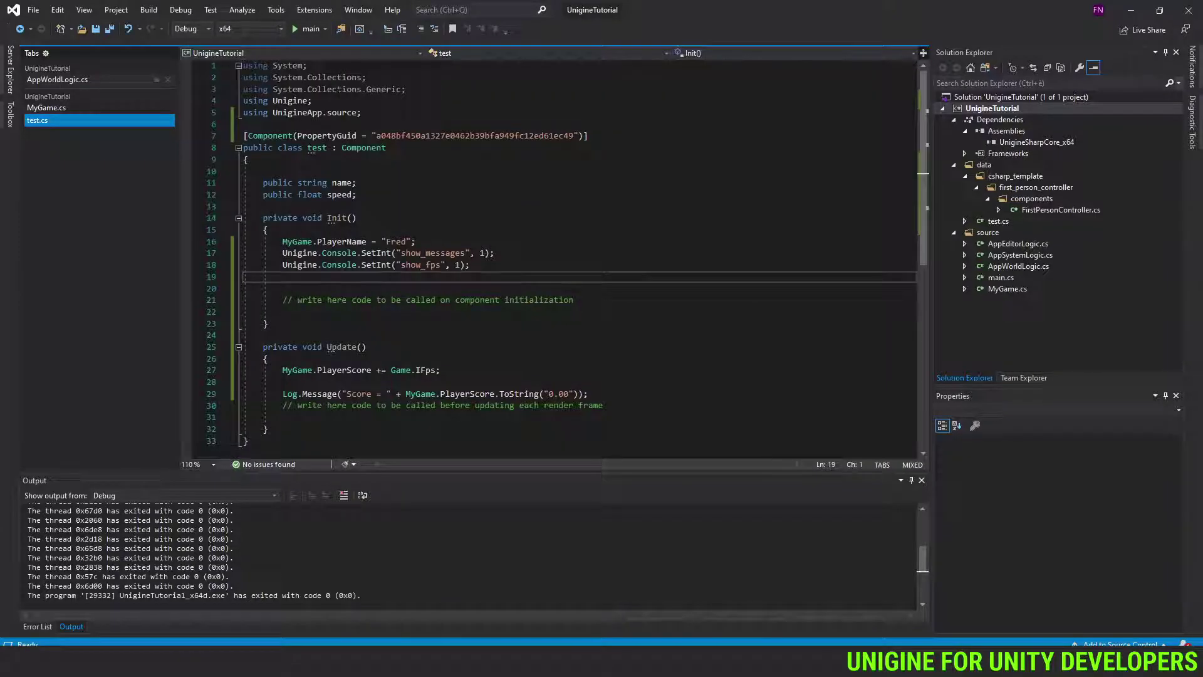
click(325, 30)
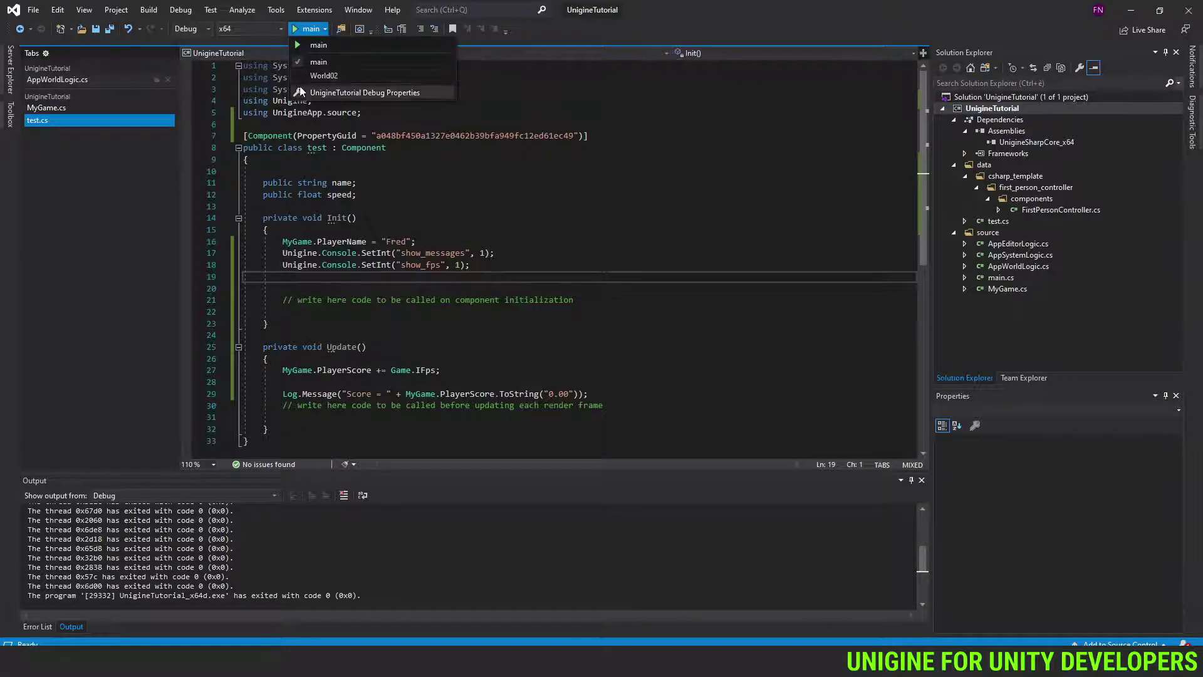
Run the project with the World02 profile, walk around its tutorial world, then close the game
click(309, 76)
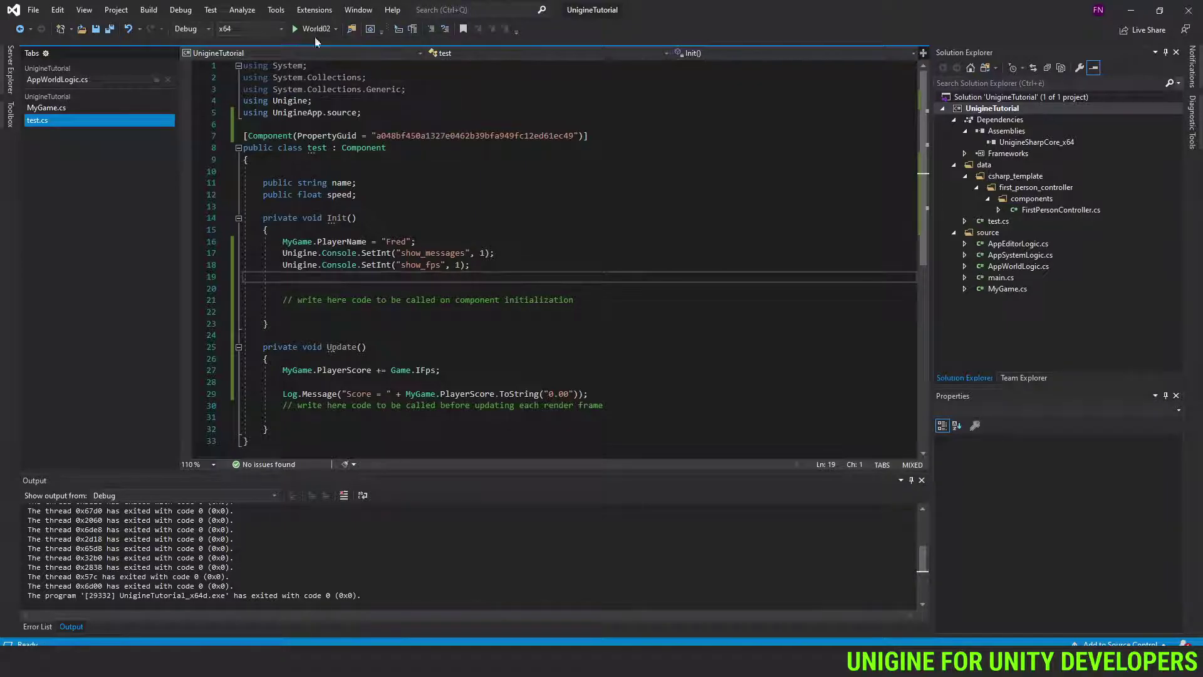
click(294, 28)
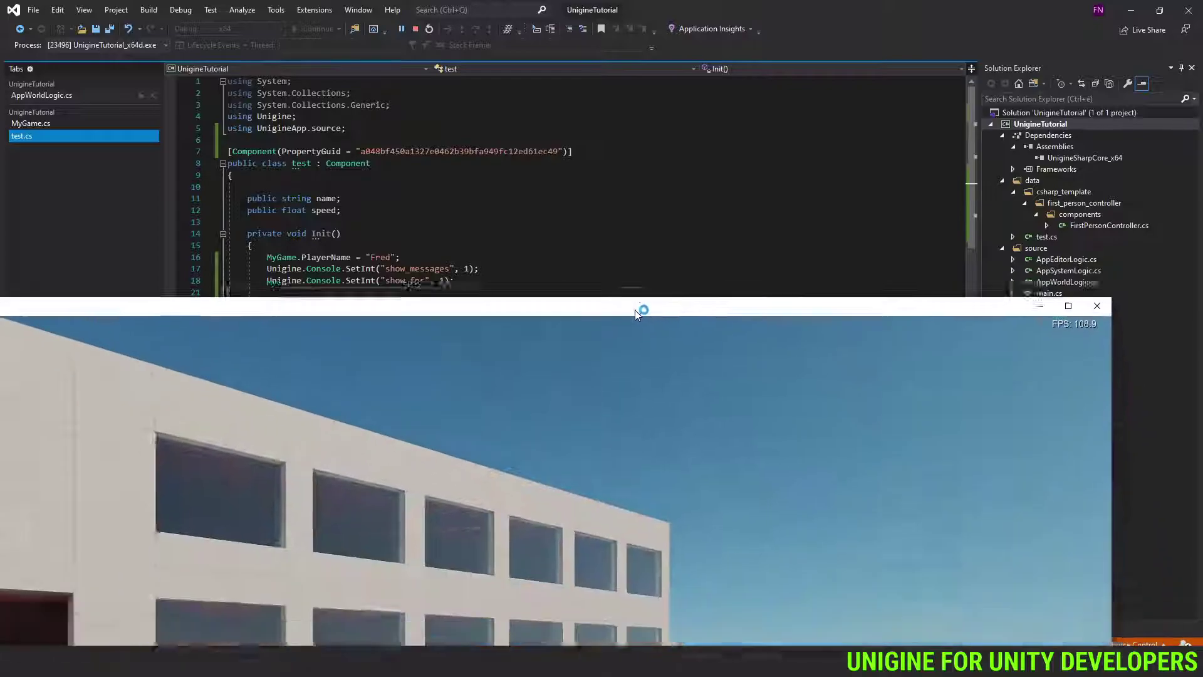
key(s)
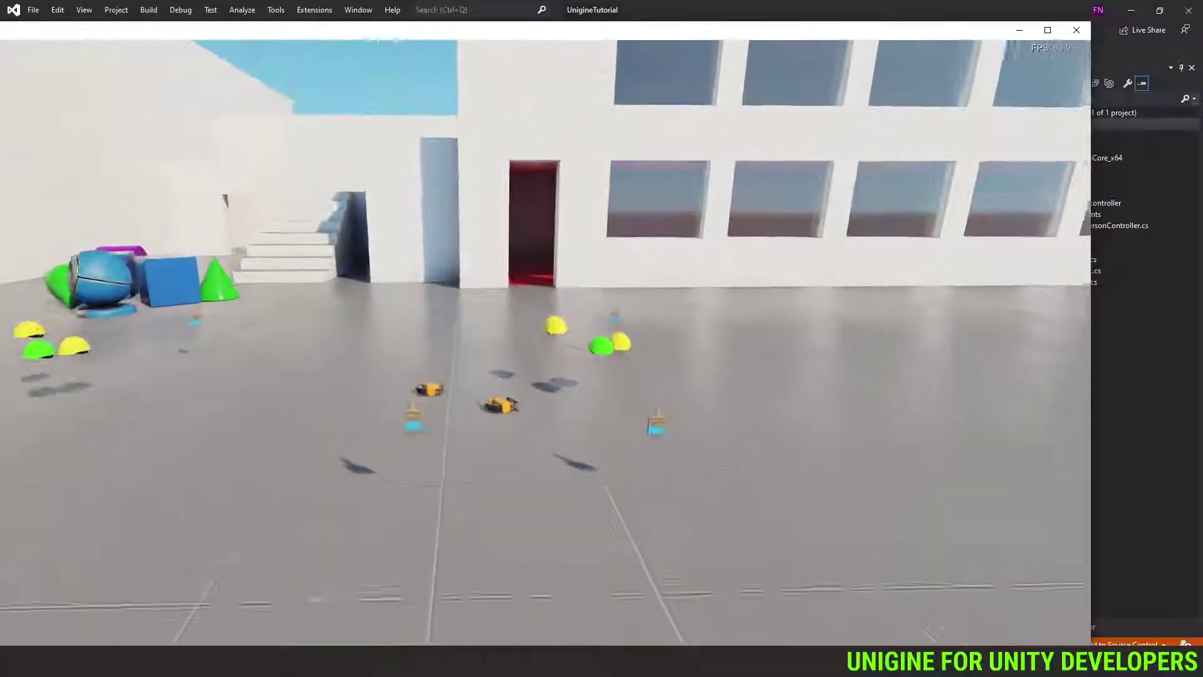
key(w)
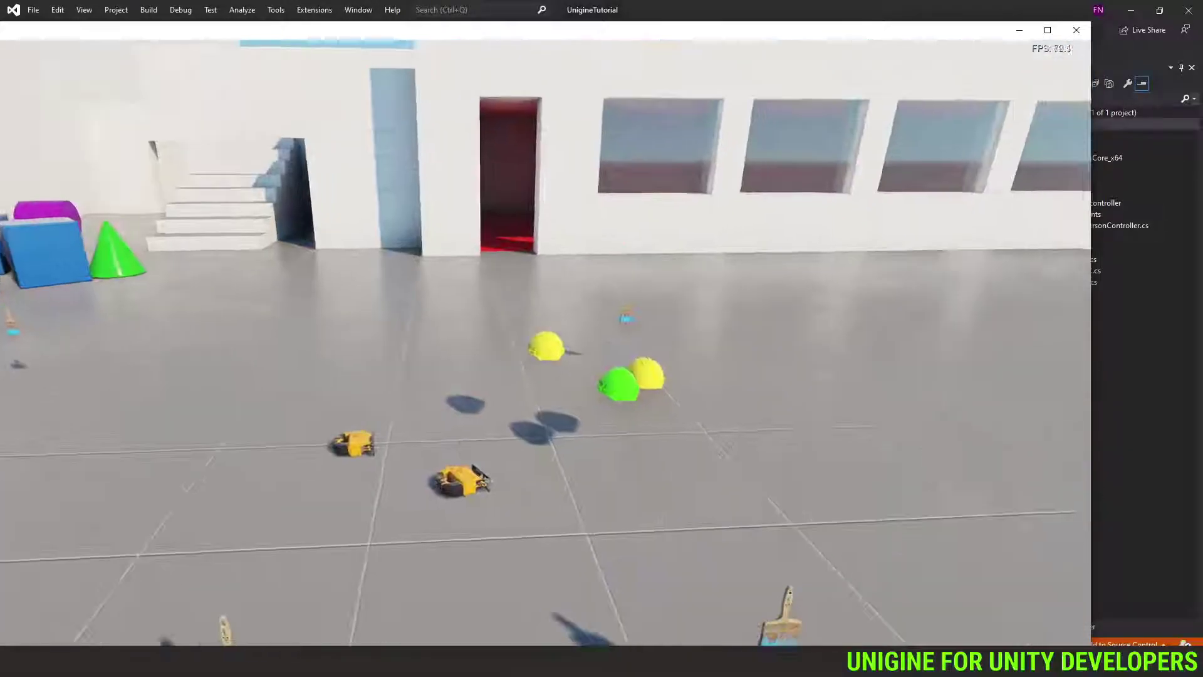
key(w)
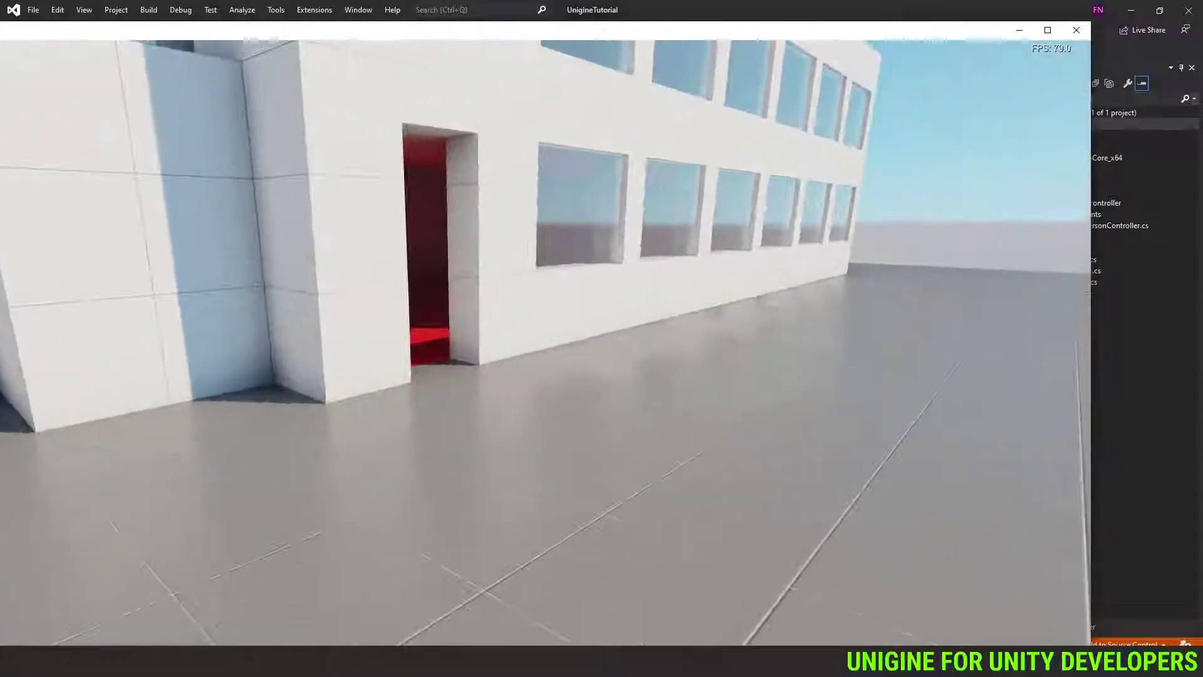
key(Escape)
click(1076, 37)
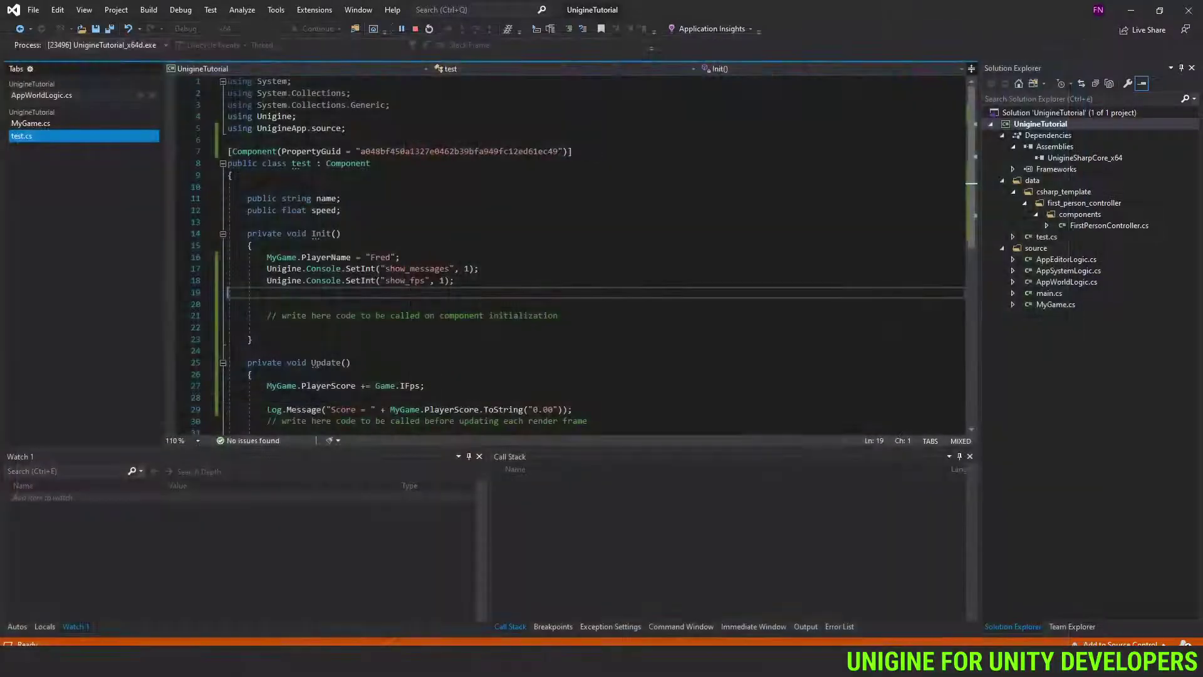